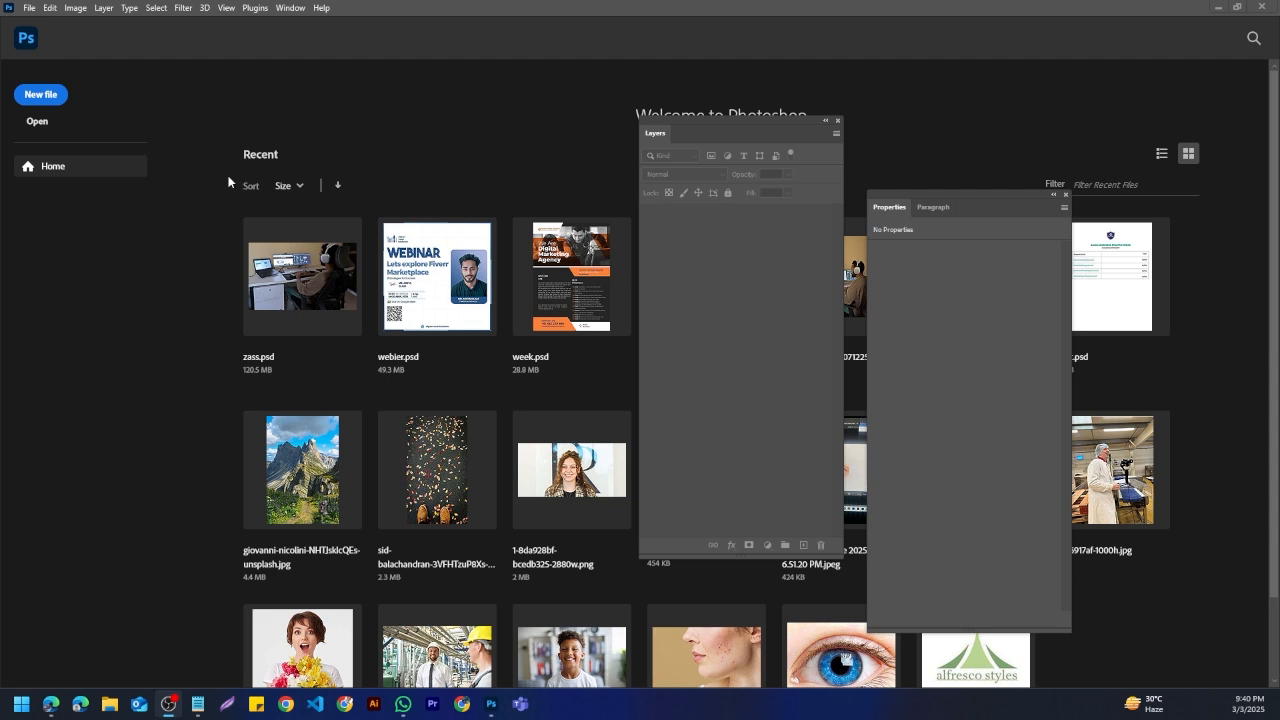
Step: Create a new document from the recent 125 x 125 px, 72 ppi preset and move the Layers panel off the canvas
left_click(44, 98)
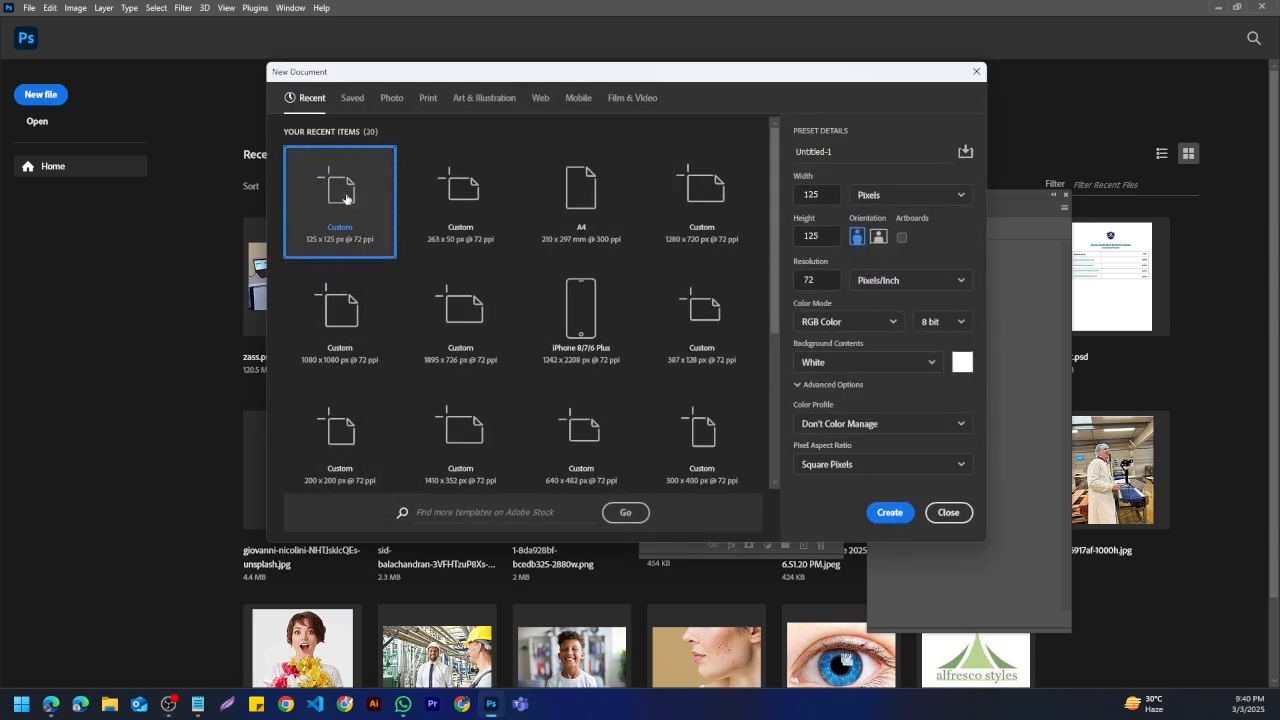
double_click(345, 198)
left_click_drag(738, 131, 374, 155)
Step: Create a second document from the recent A4 preset, 210 x 297 mm at 300 ppi
left_click(28, 7)
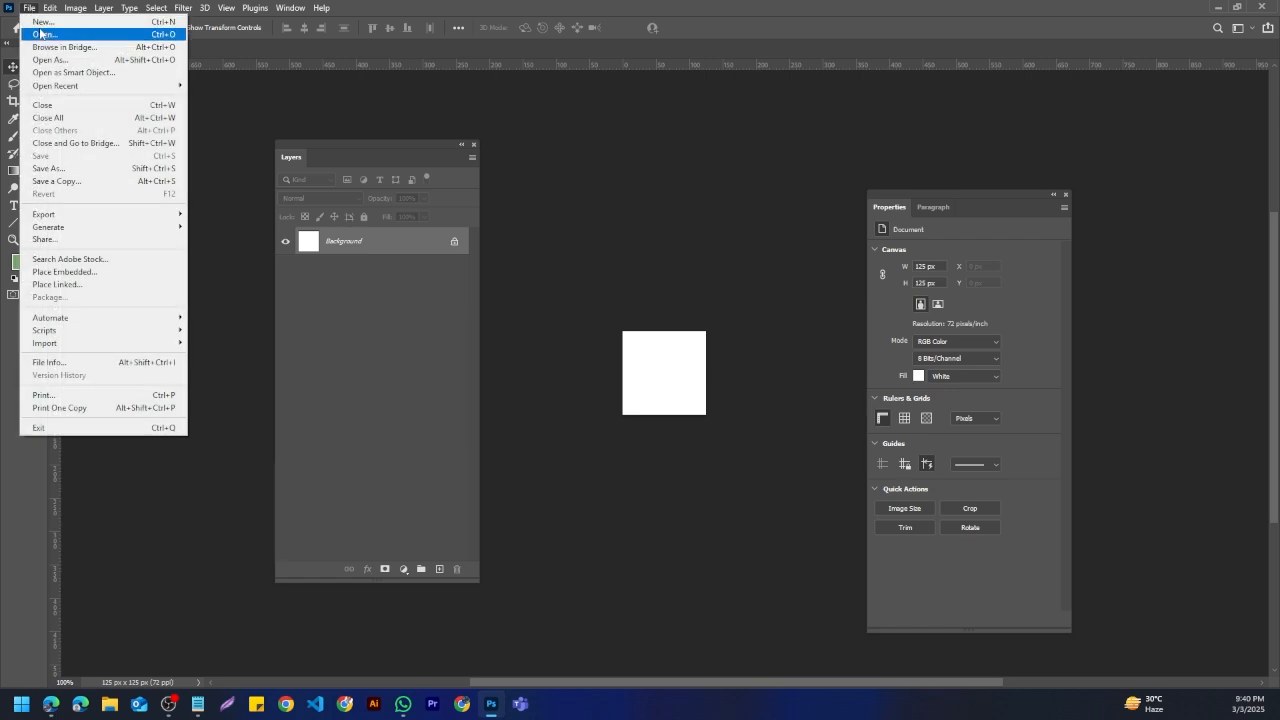
left_click(29, 8)
left_click(28, 7)
left_click(26, 23)
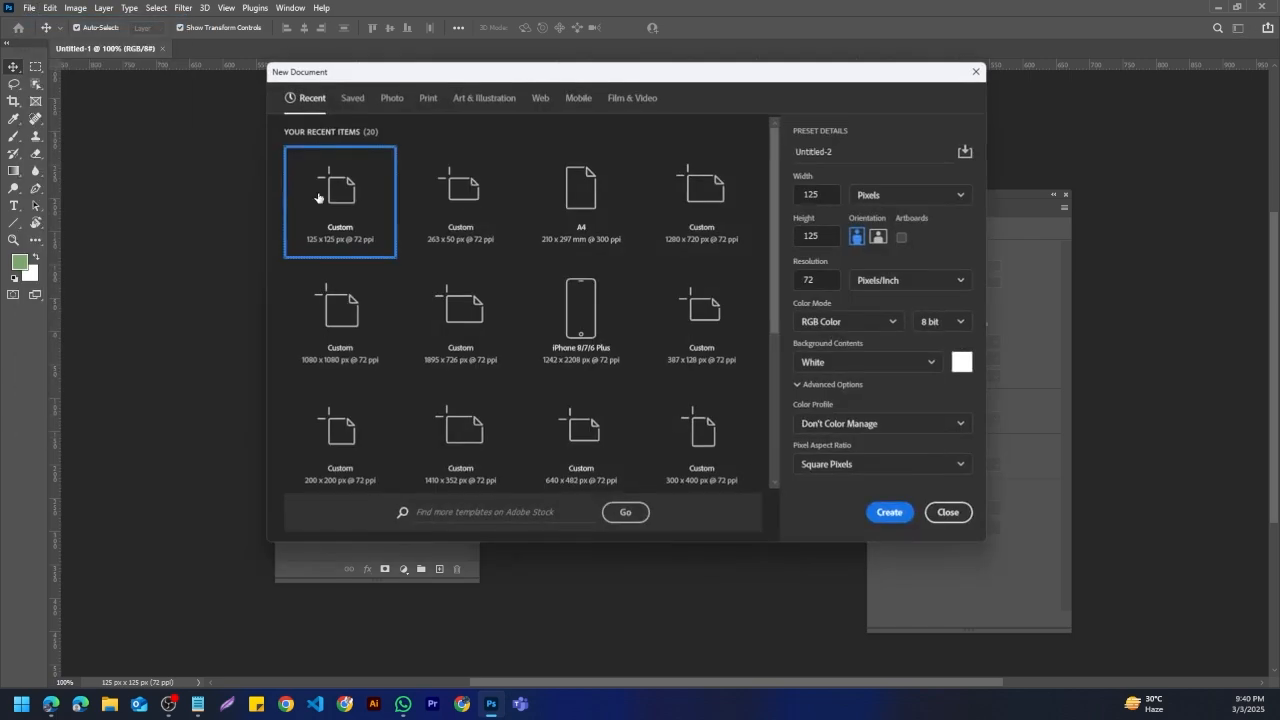
double_click(564, 210)
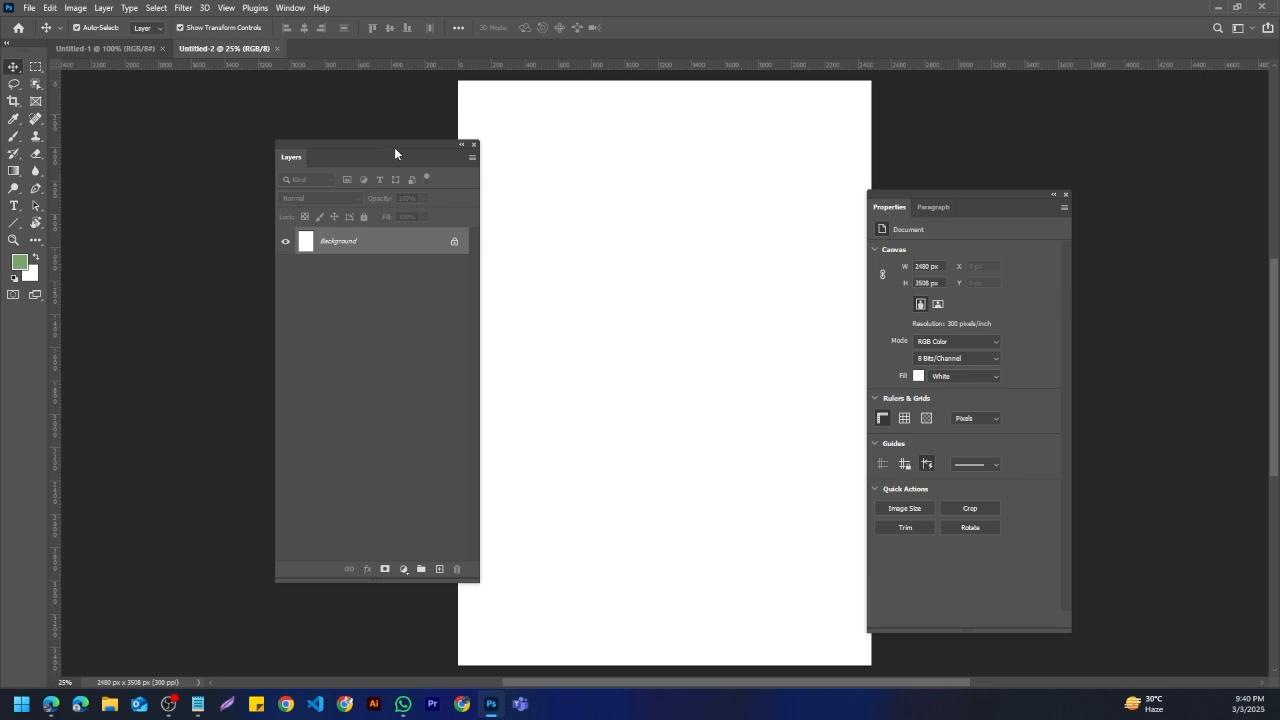
Step: View the healing tool variants and select the Brush tool
left_click(36, 119)
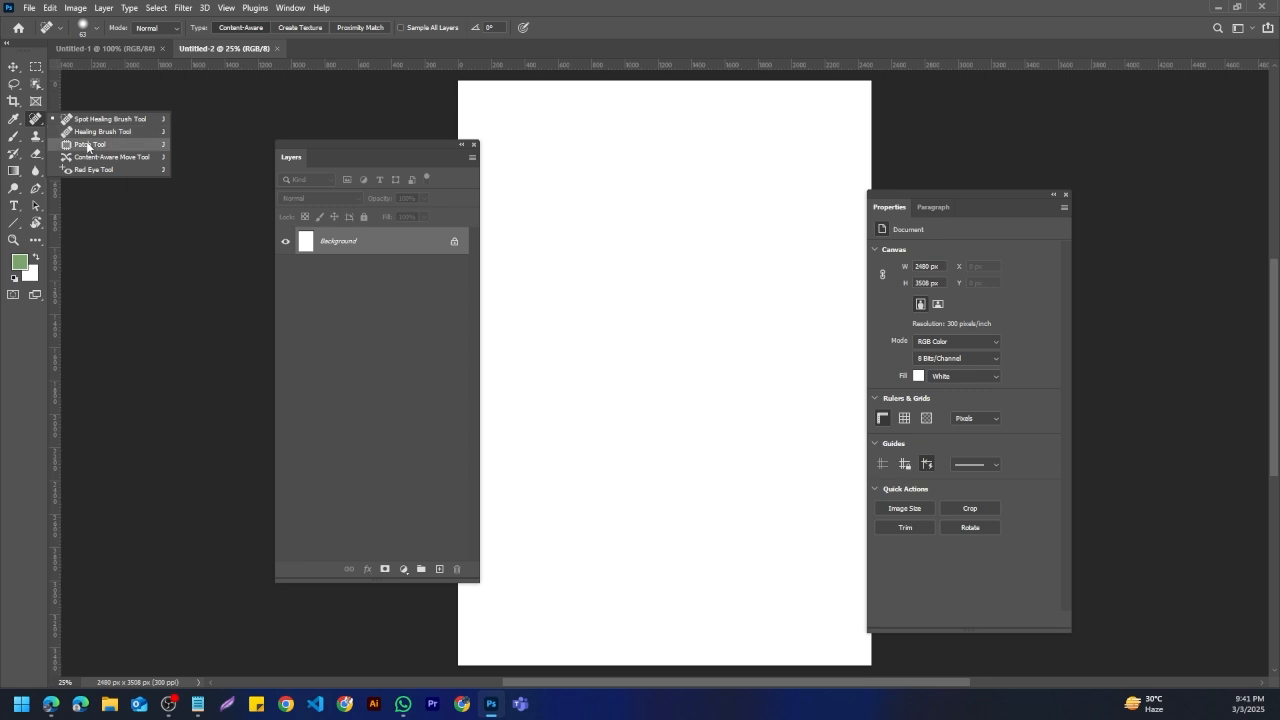
left_click(12, 137)
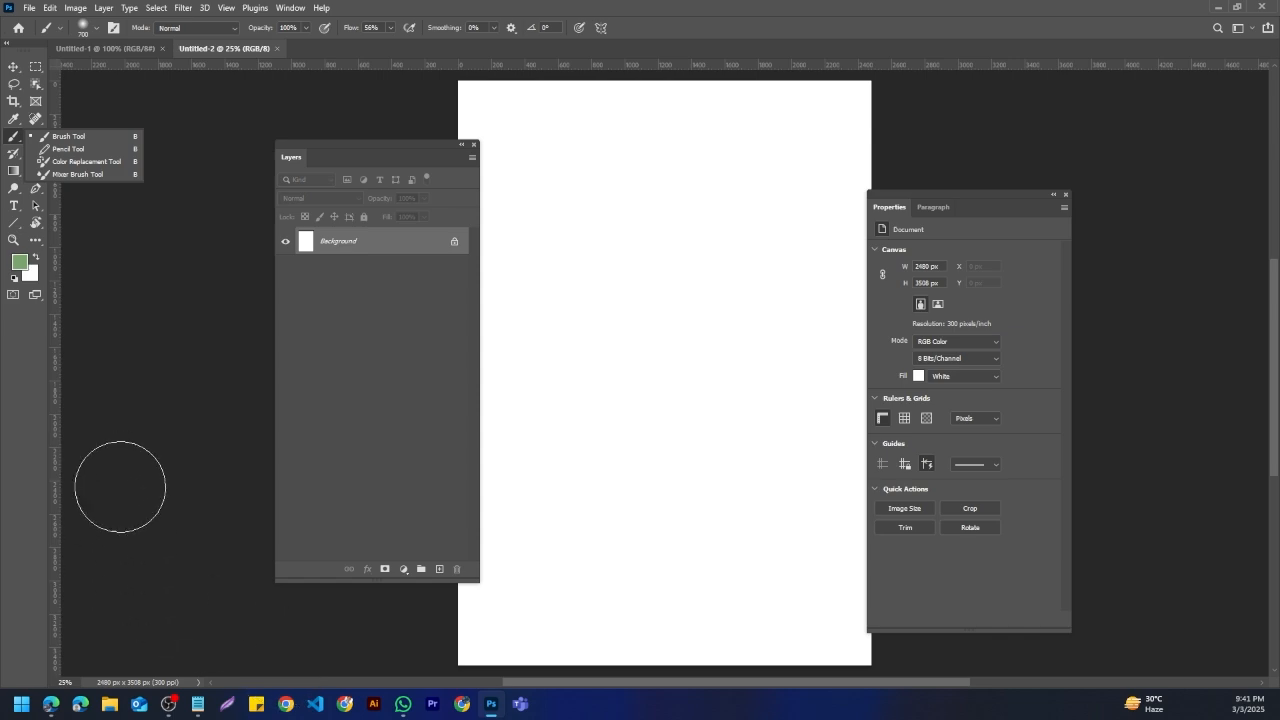
Step: Switch to the browser and search Google Images for "poster brush"
mouse_move(59, 712)
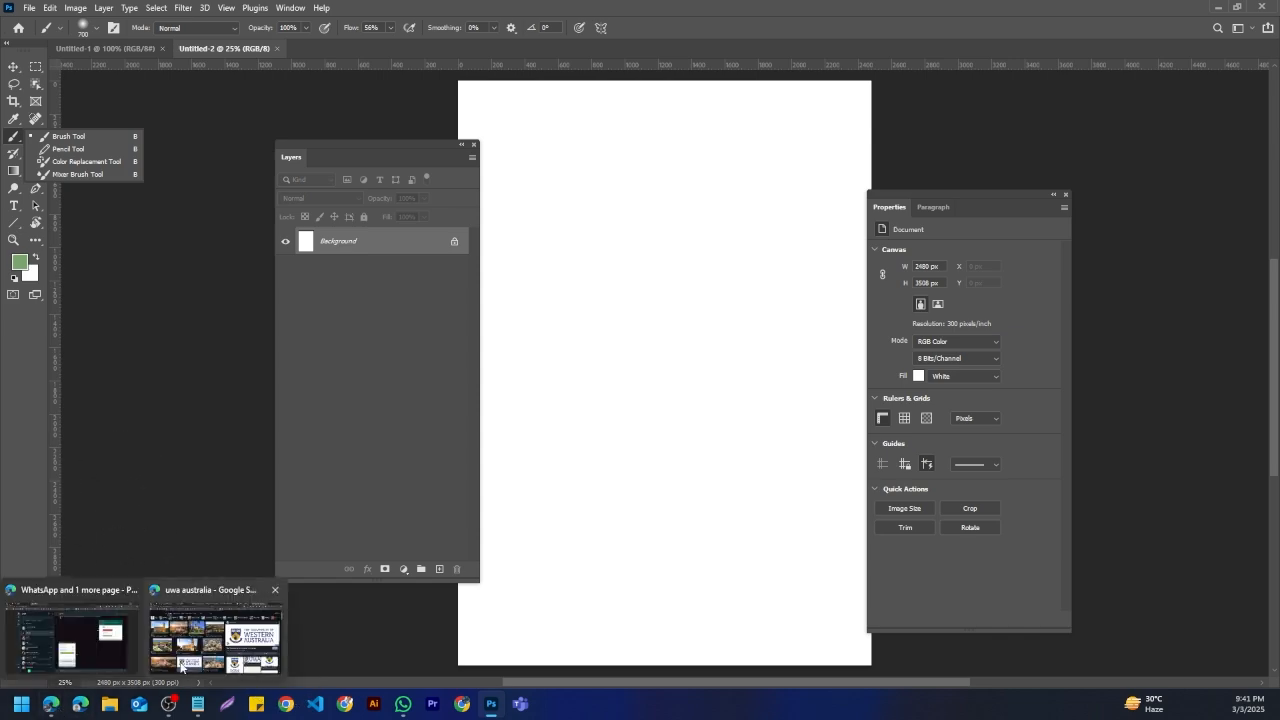
left_click(215, 638)
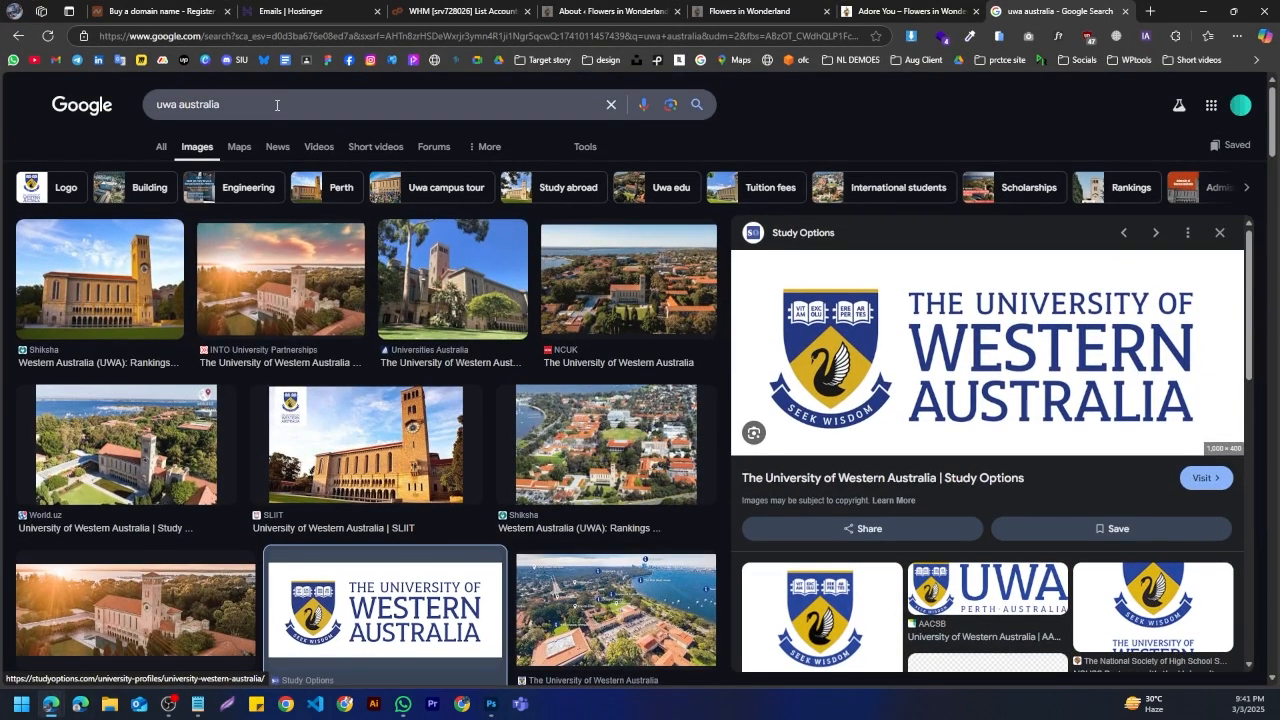
left_click_drag(277, 105, 54, 109)
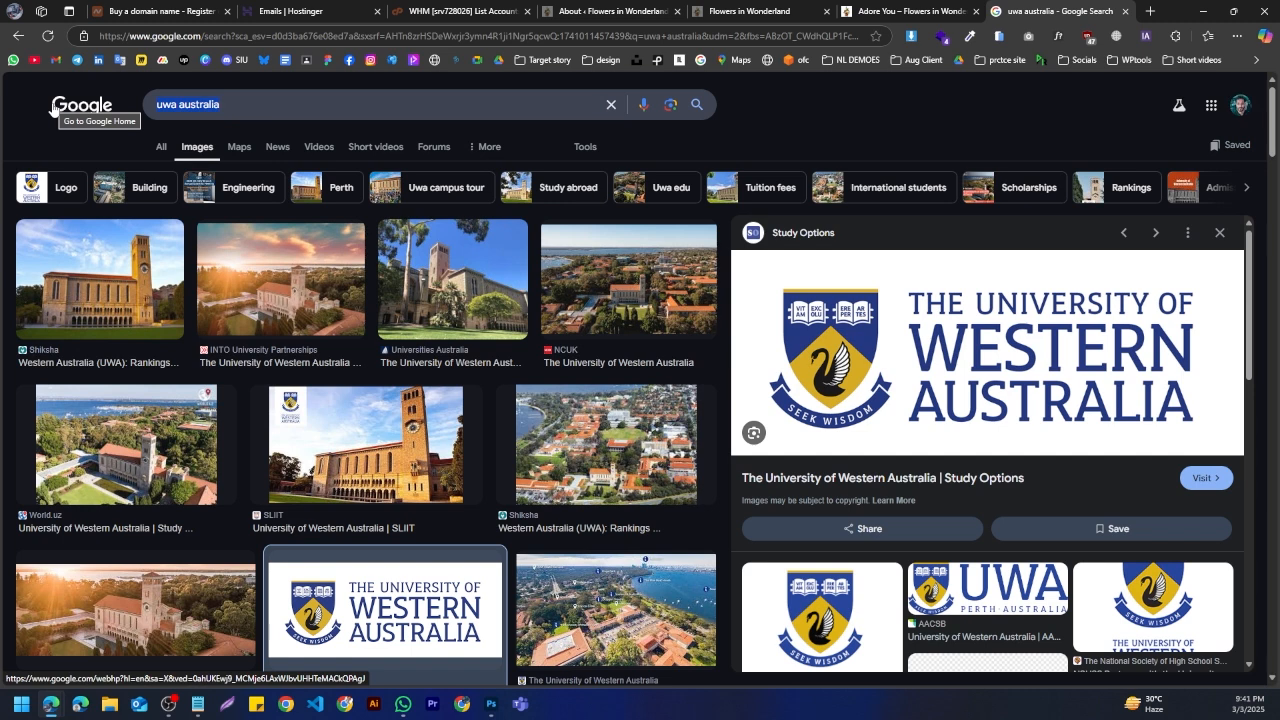
type("poster ")
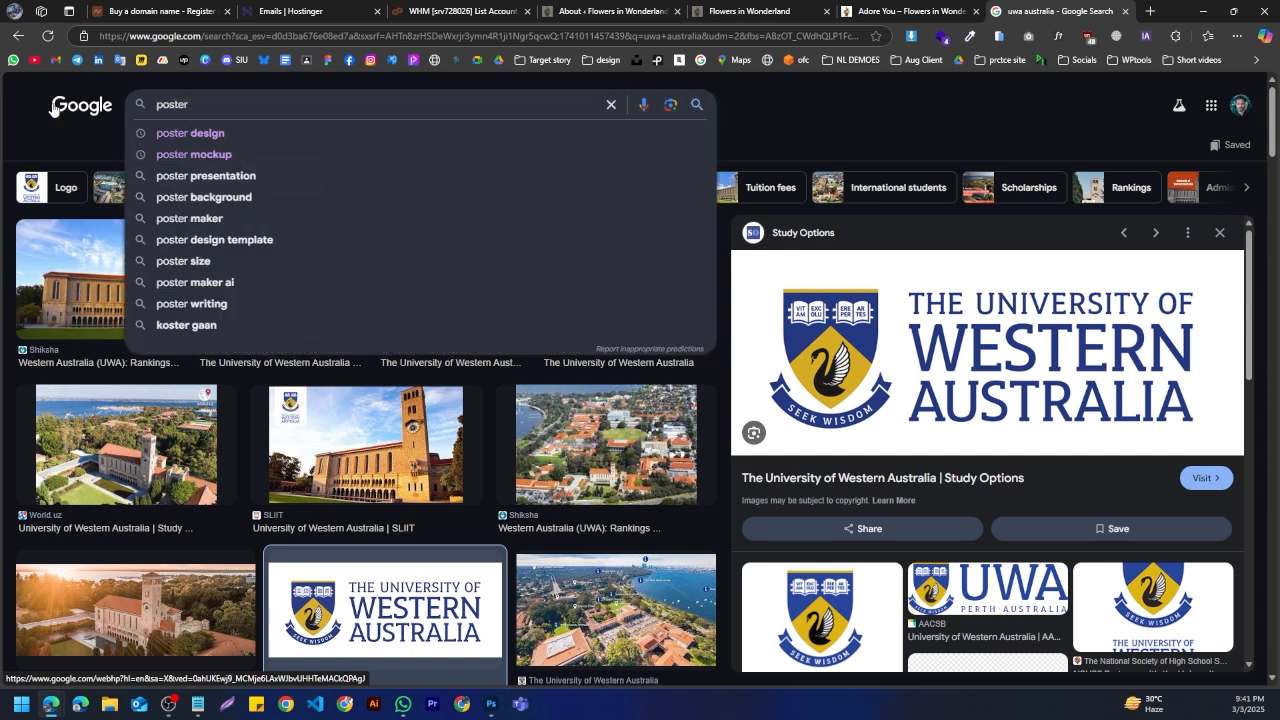
type("brush")
key("Return")
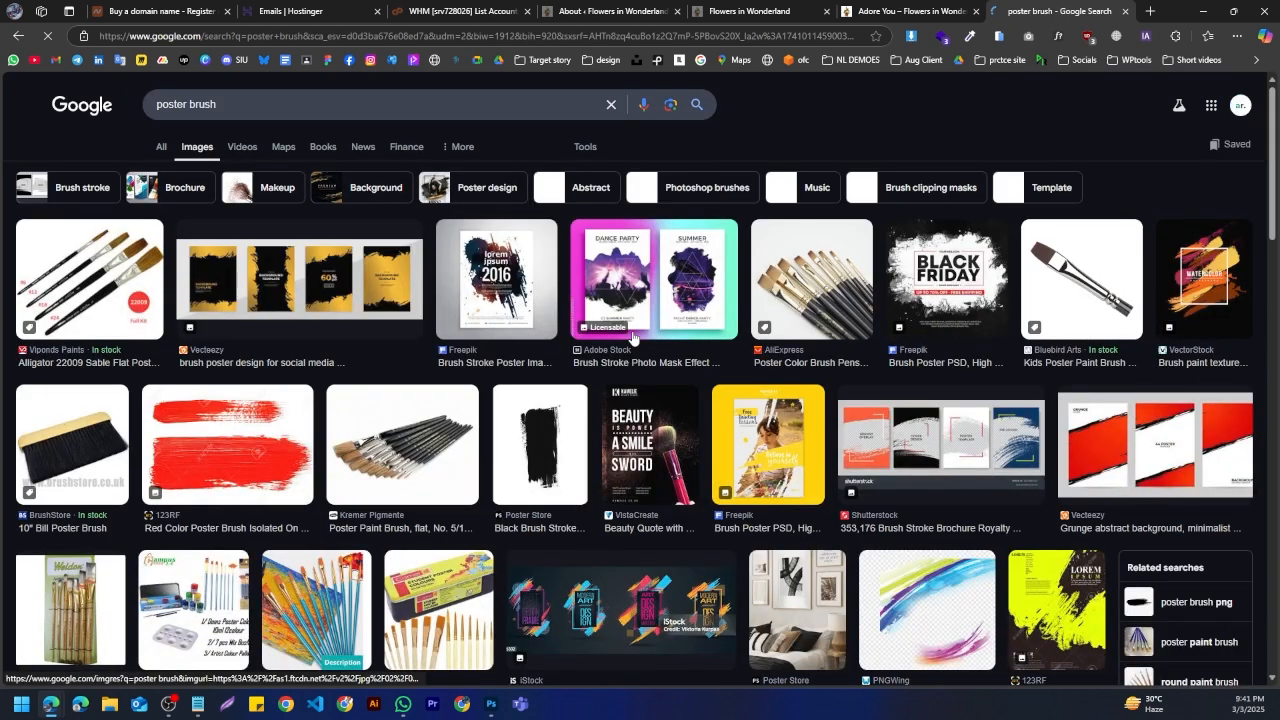
Step: Examine the image results for posters and paint strokes that show how brush effects are used in design
left_click(505, 275)
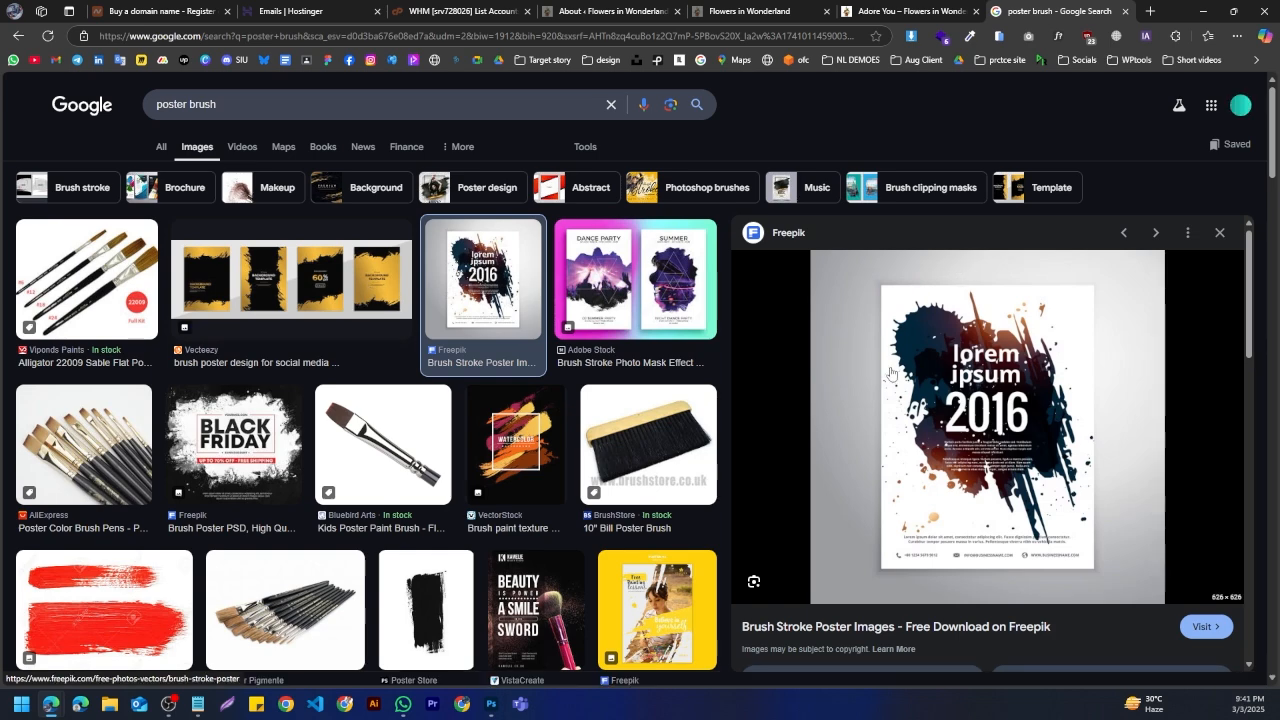
left_click(345, 310)
scroll(360, 450, "down", 3)
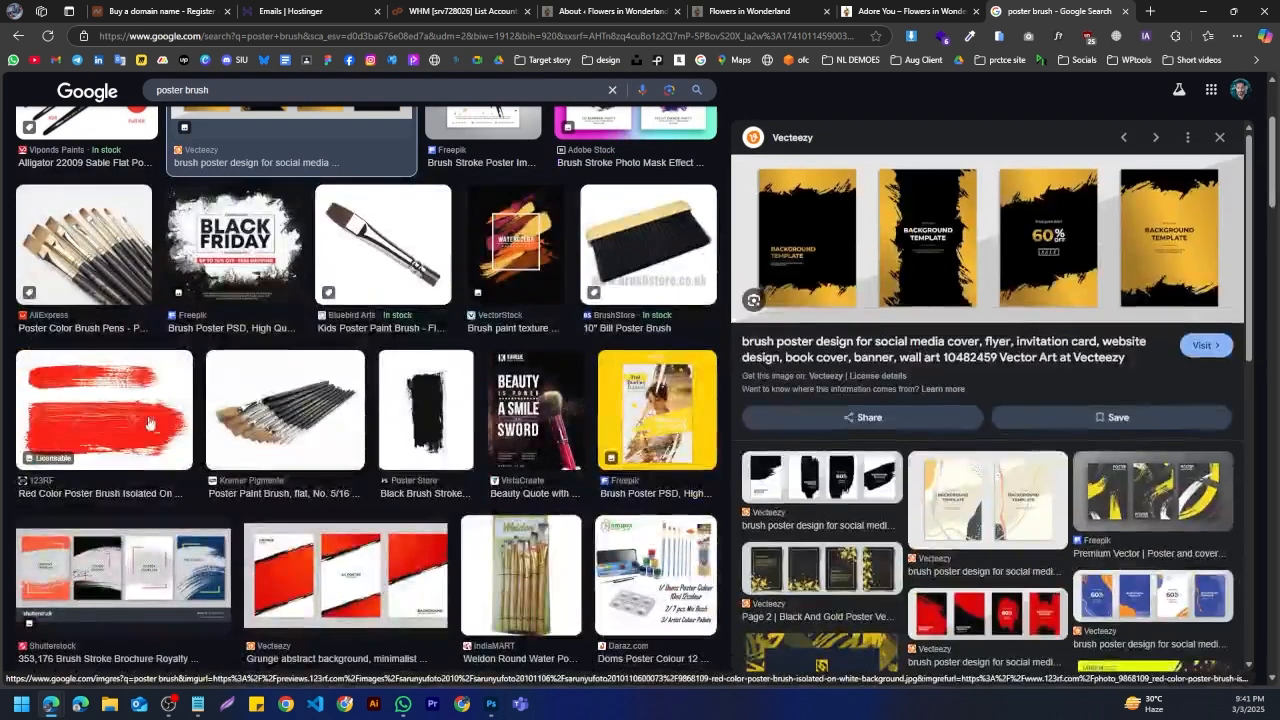
left_click(104, 335)
scroll(500, 400, "down", 1)
scroll(300, 450, "down", 3)
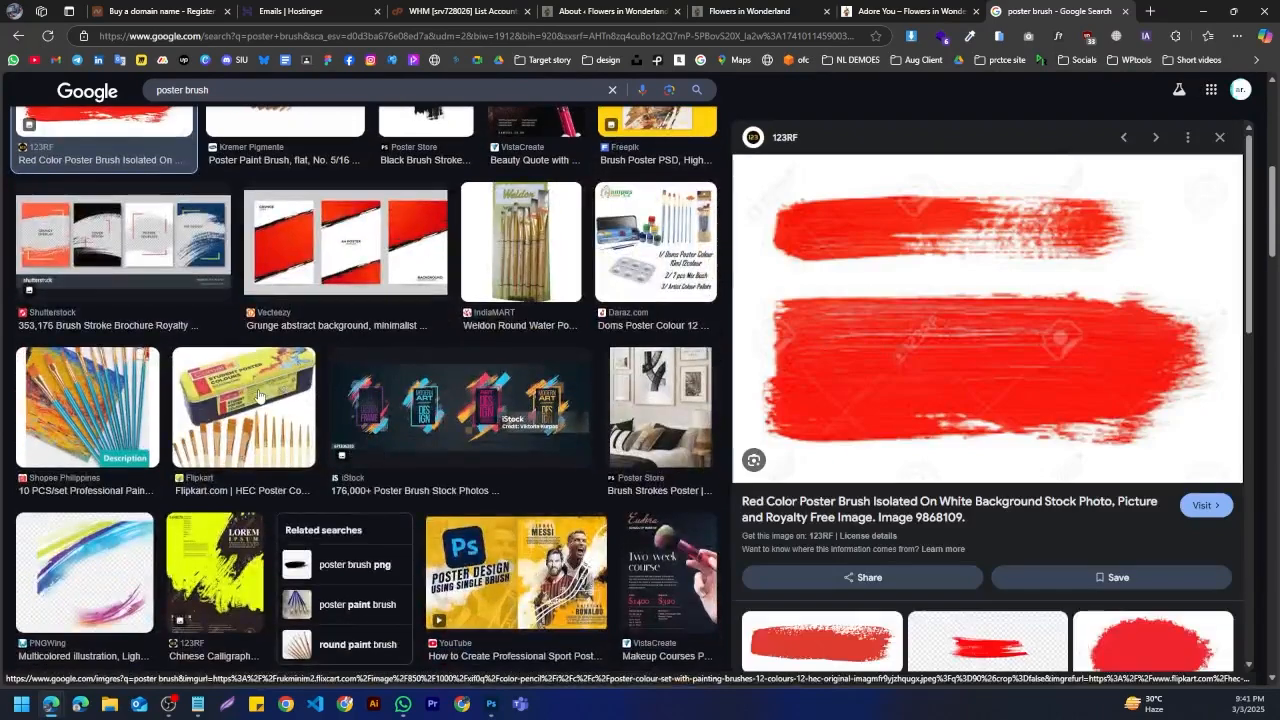
left_click(243, 457)
scroll(122, 380, "up", 4)
left_click(122, 376)
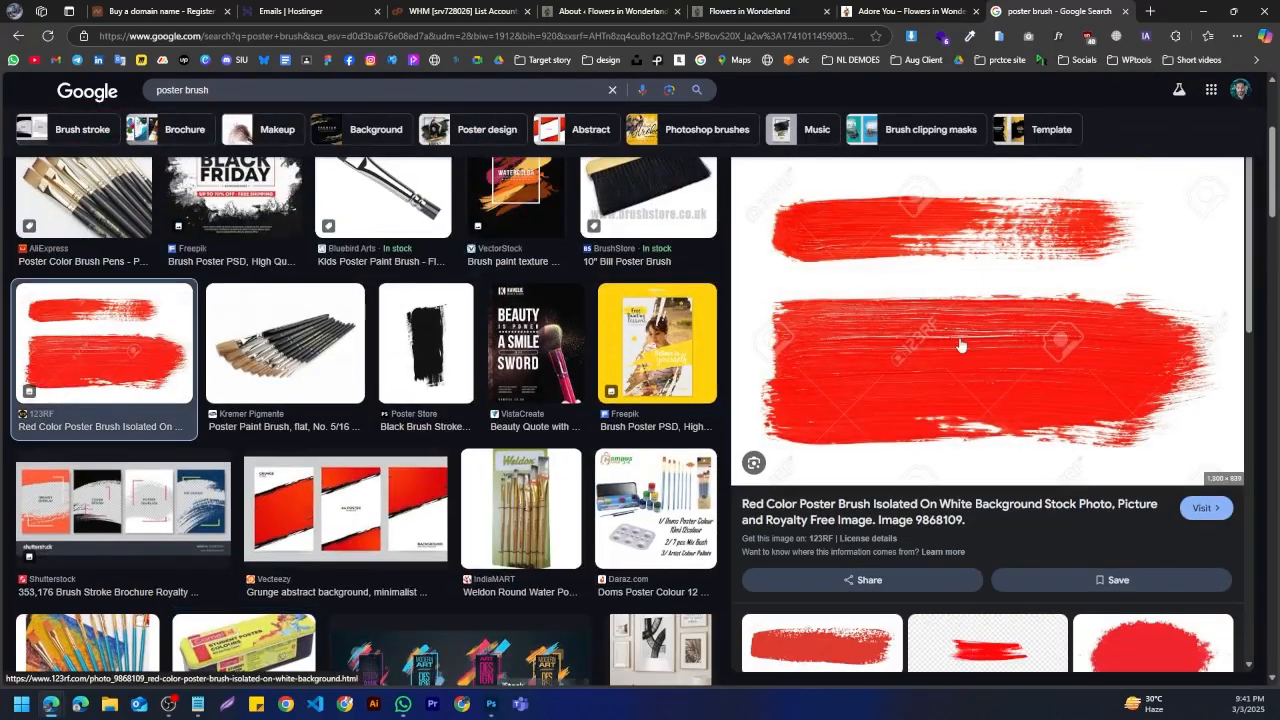
scroll(965, 330, "up", 3)
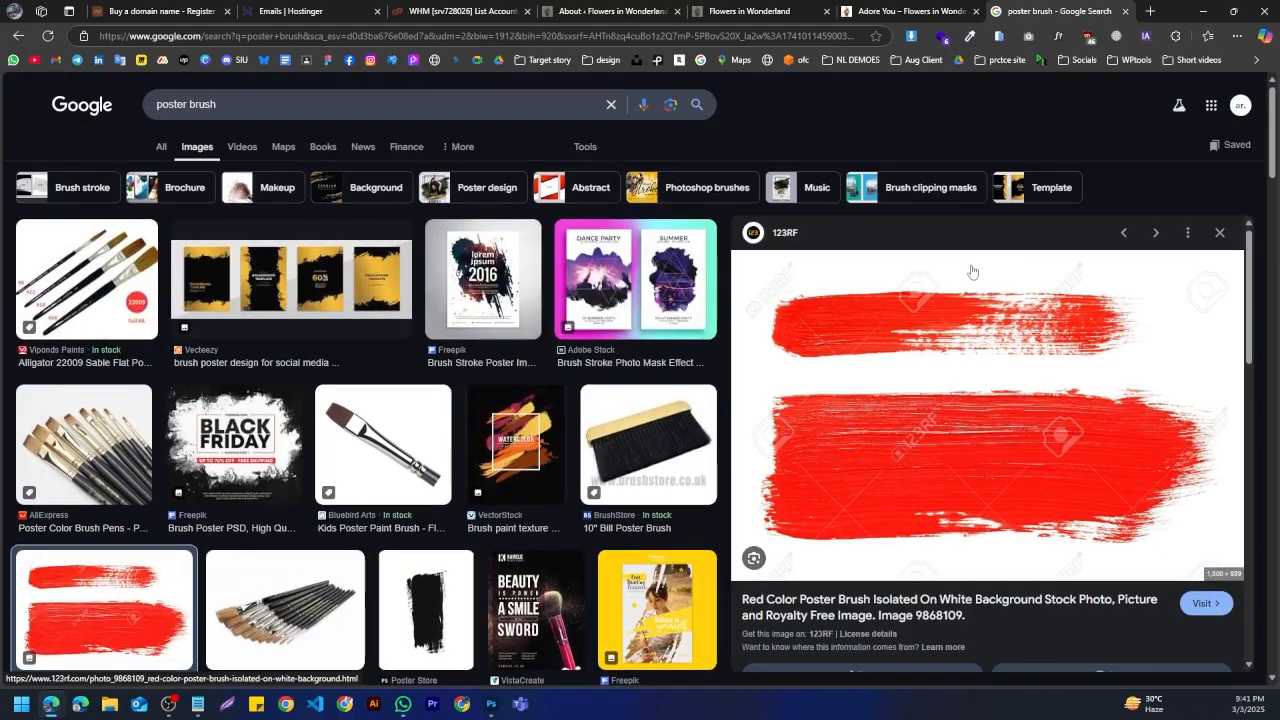
left_click(646, 452)
left_click(483, 280)
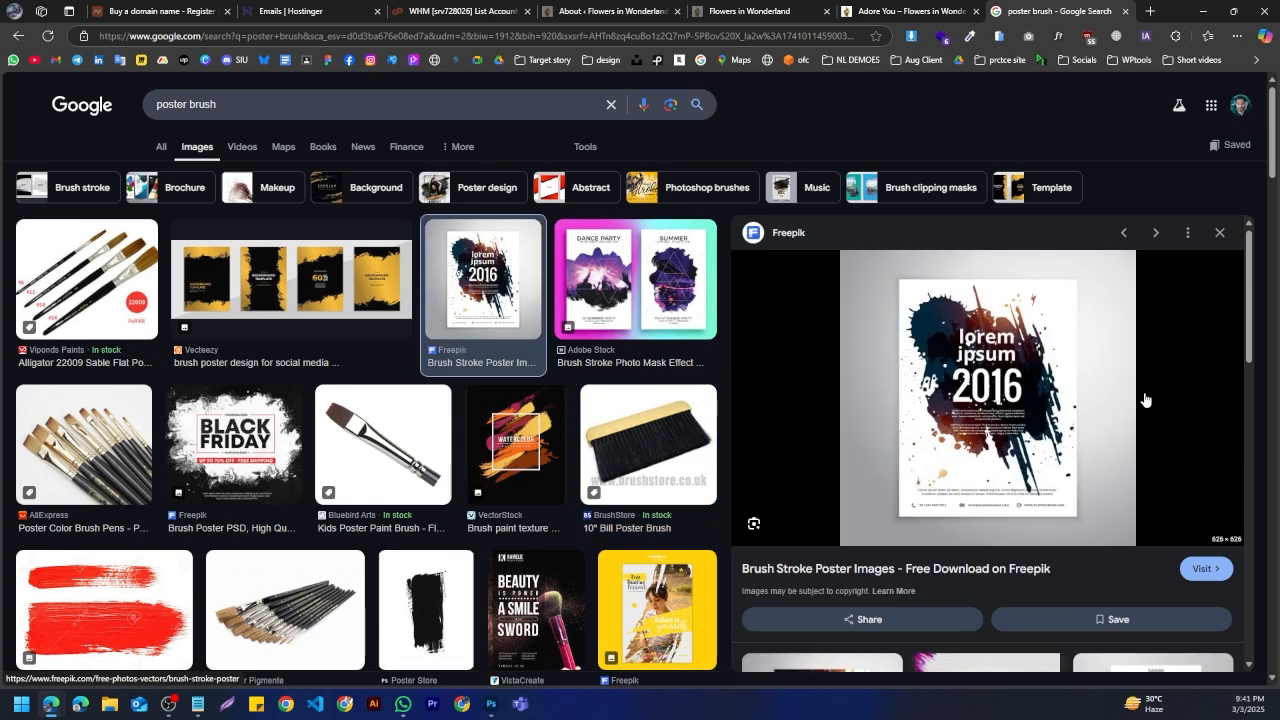
scroll(1036, 425, "down", 5)
left_click(837, 370)
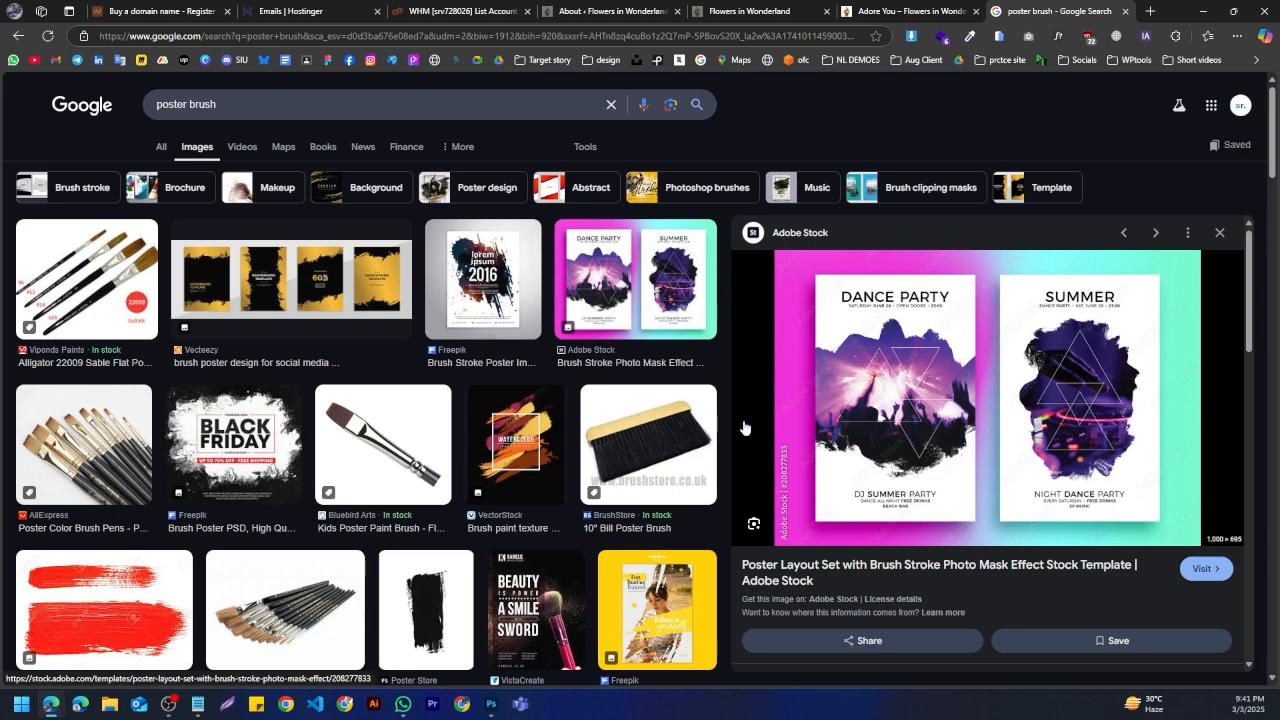
Step: Switch back to Photoshop and place the Layers and Properties panels on opposite sides of the A4 canvas
left_click(492, 704)
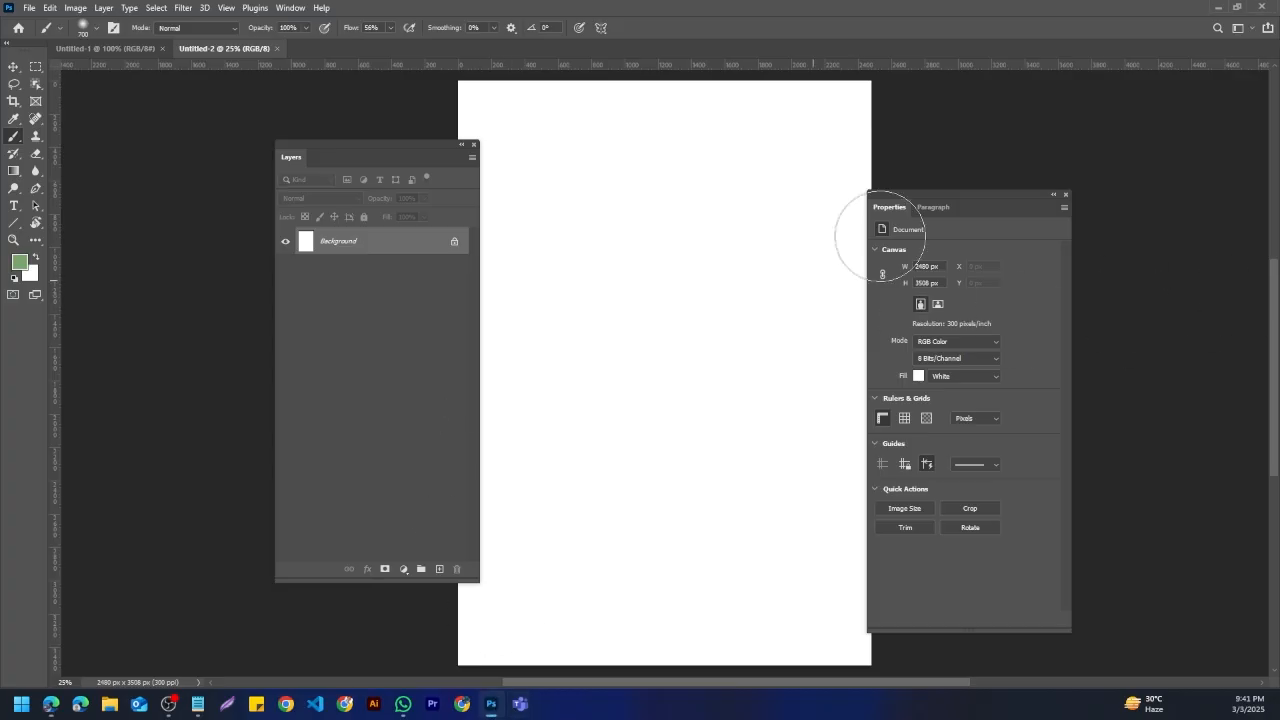
left_click_drag(380, 149, 1092, 106)
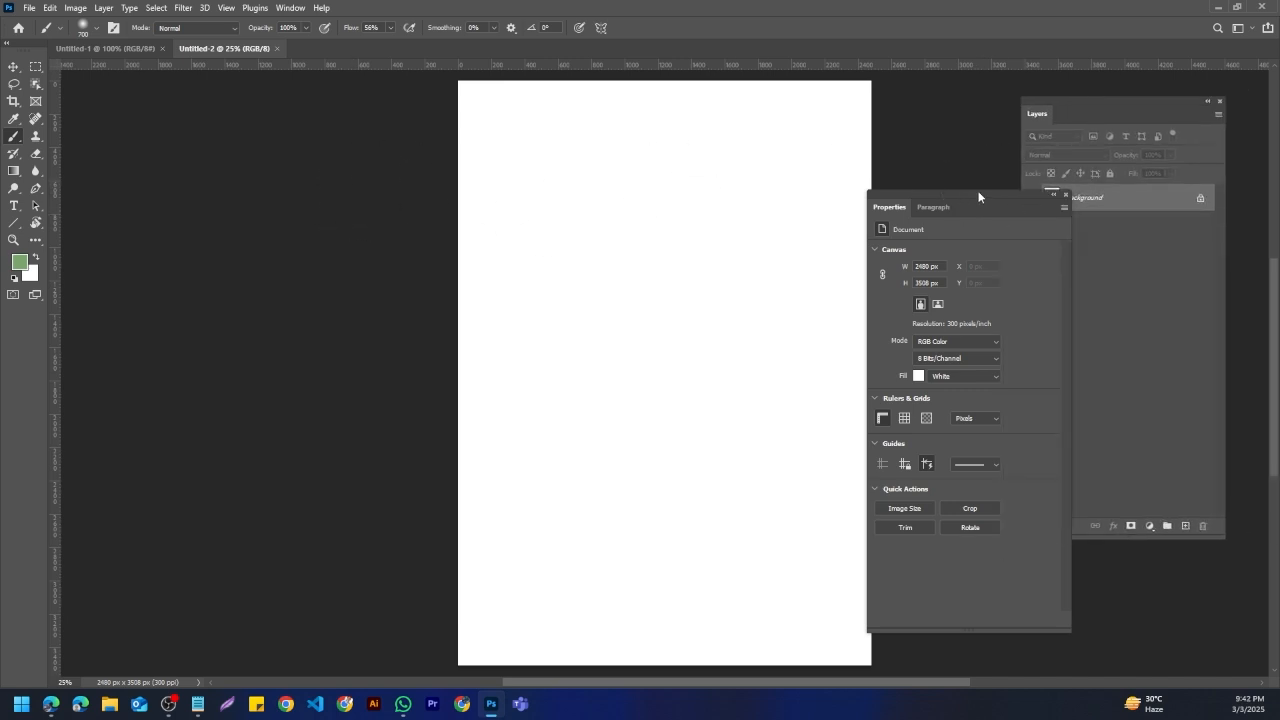
left_click_drag(982, 196, 284, 129)
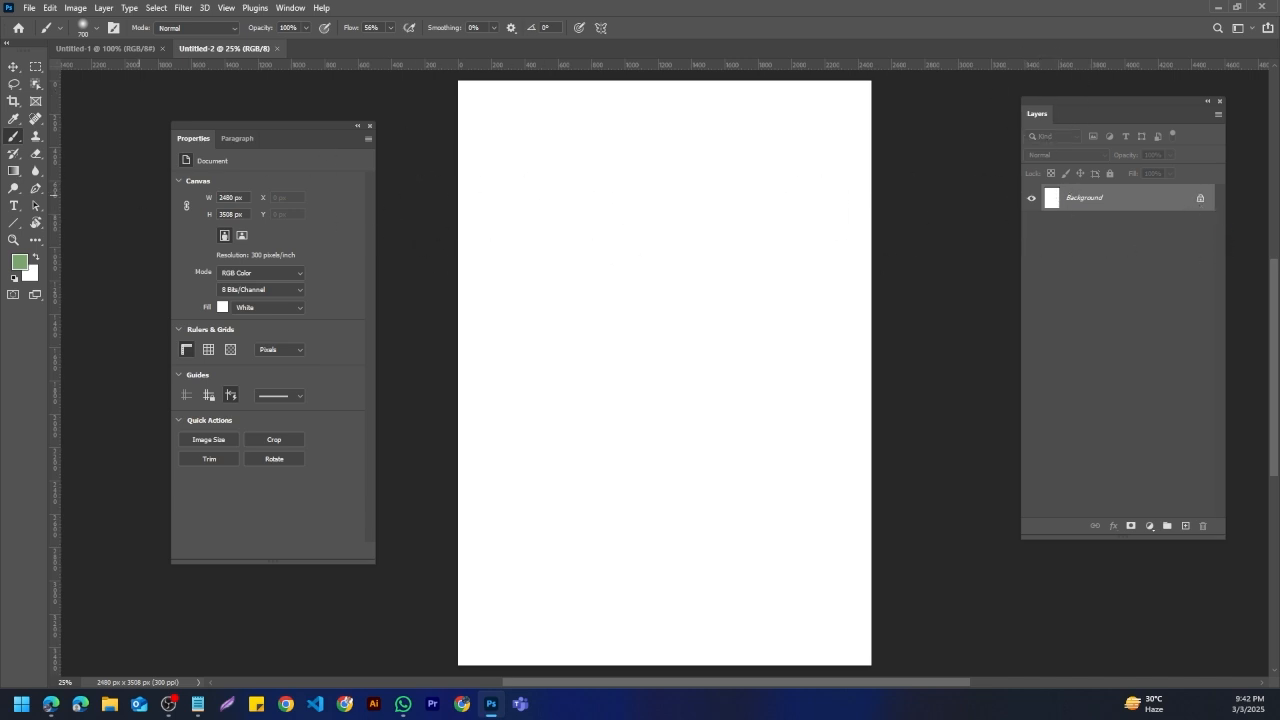
Step: Add a new layer above the background and set the Soft Round brush size to 291 px
left_click(1184, 526)
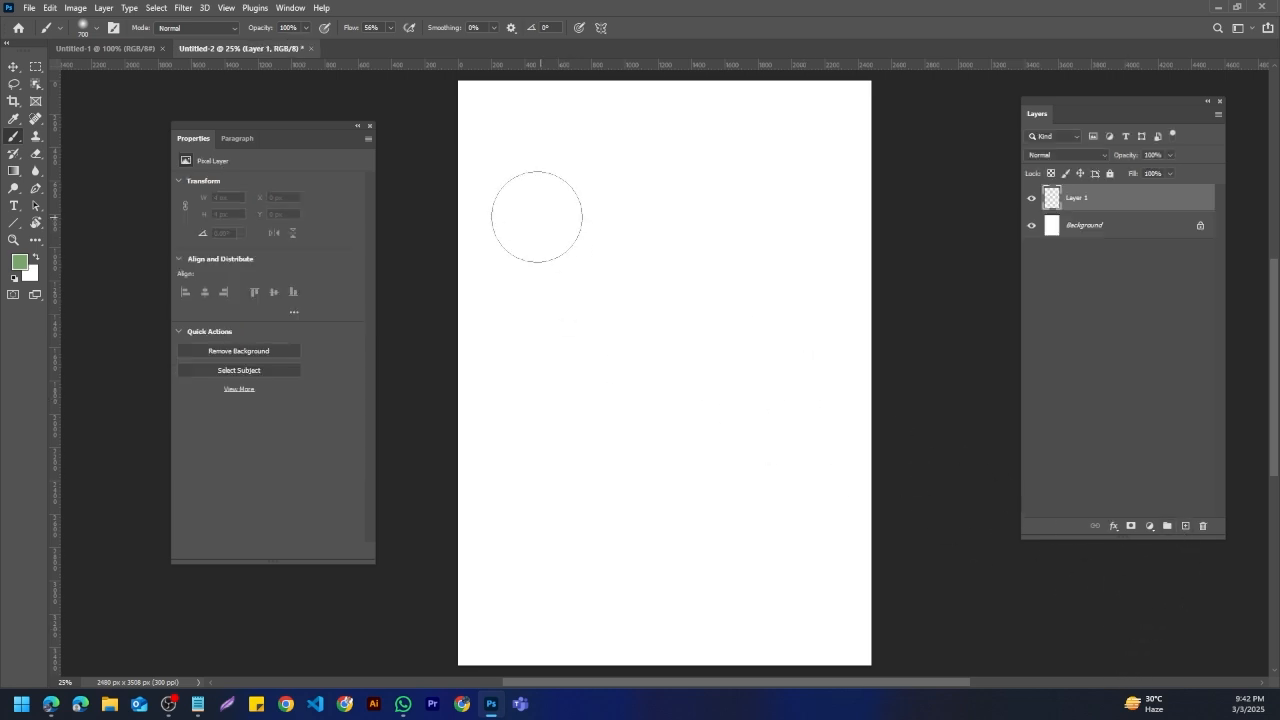
left_click(96, 30)
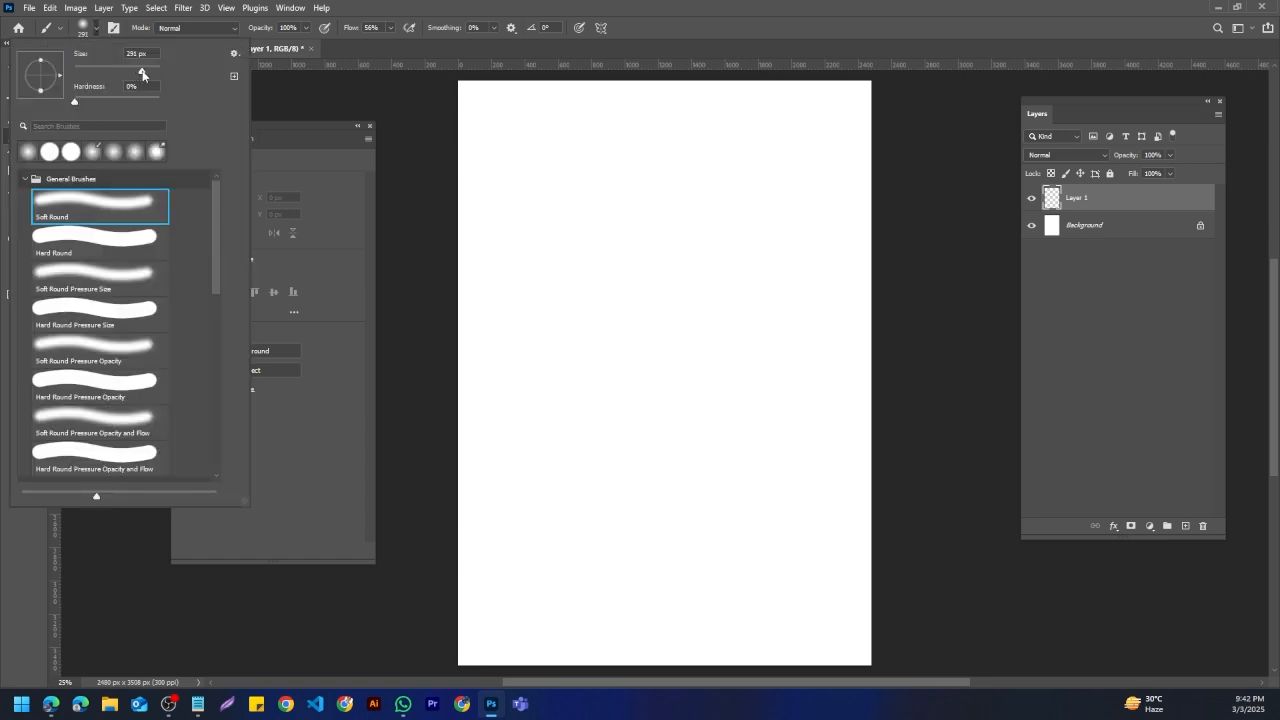
left_click_drag(142, 73, 142, 73)
left_click(44, 545)
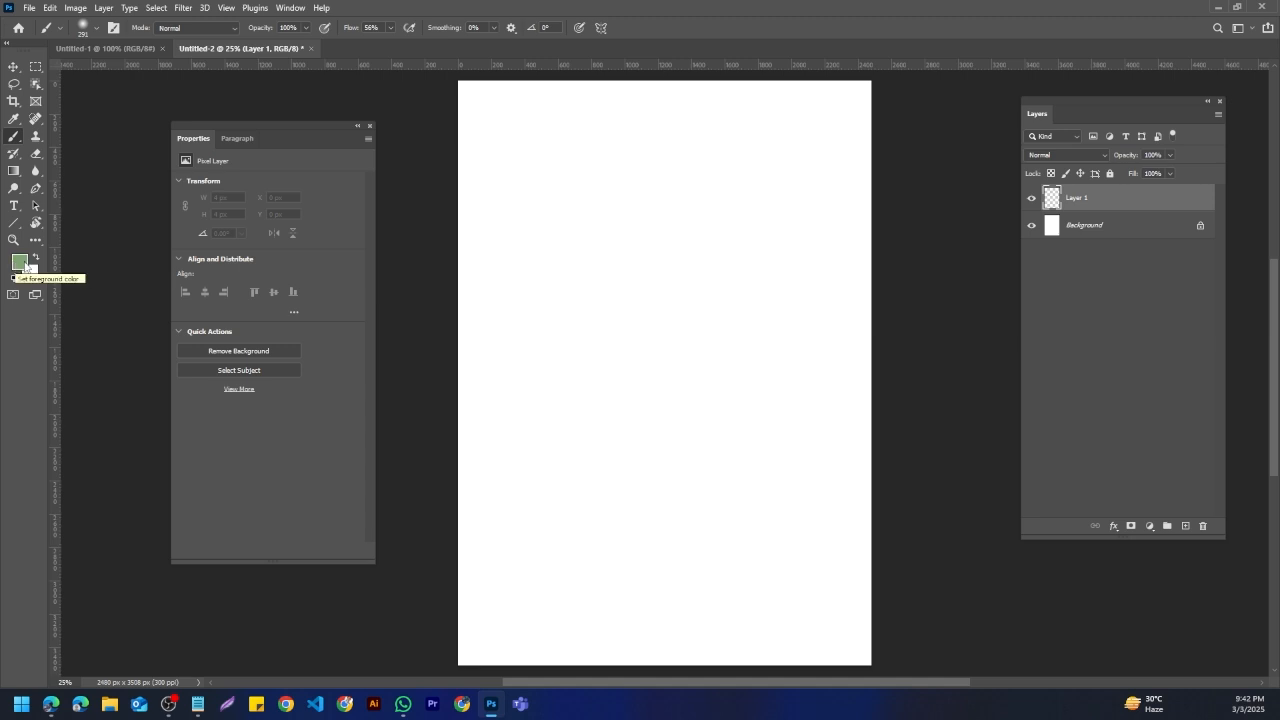
Step: Set the foreground color to a saturated magenta-pink
left_click(22, 264)
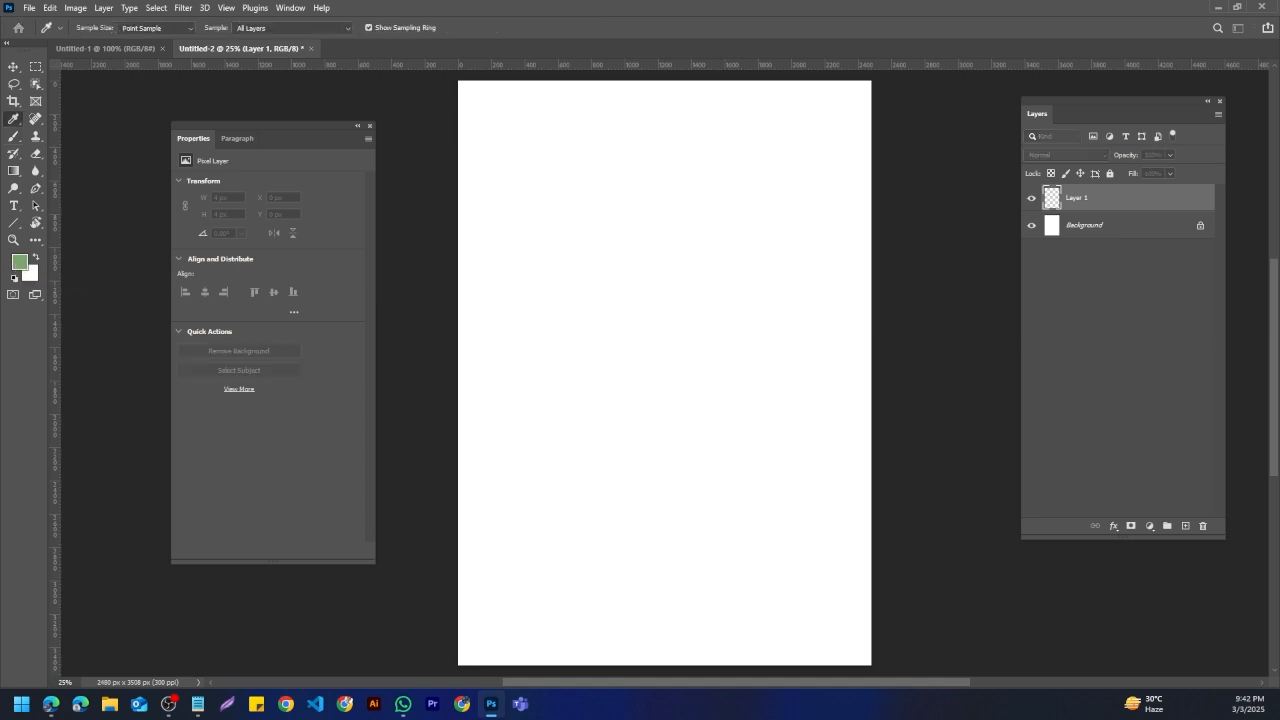
left_click_drag(359, 155, 865, 101)
left_click(844, 146)
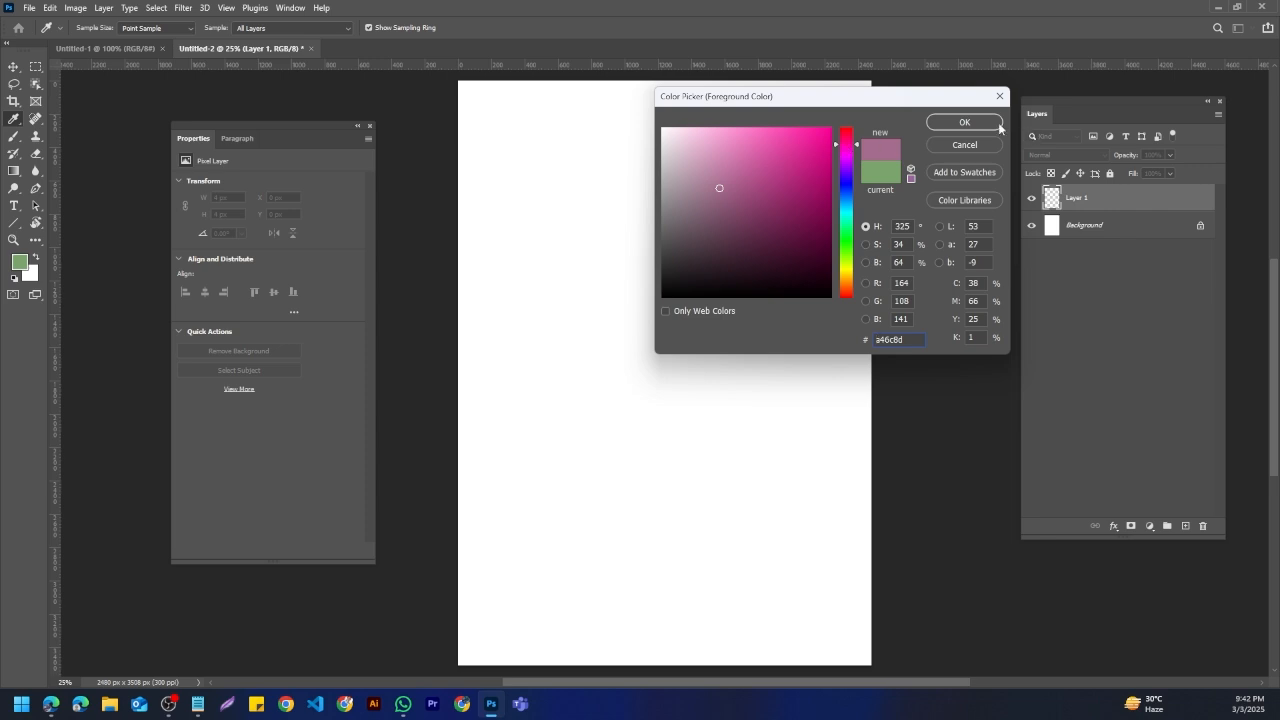
left_click(795, 157)
left_click(963, 123)
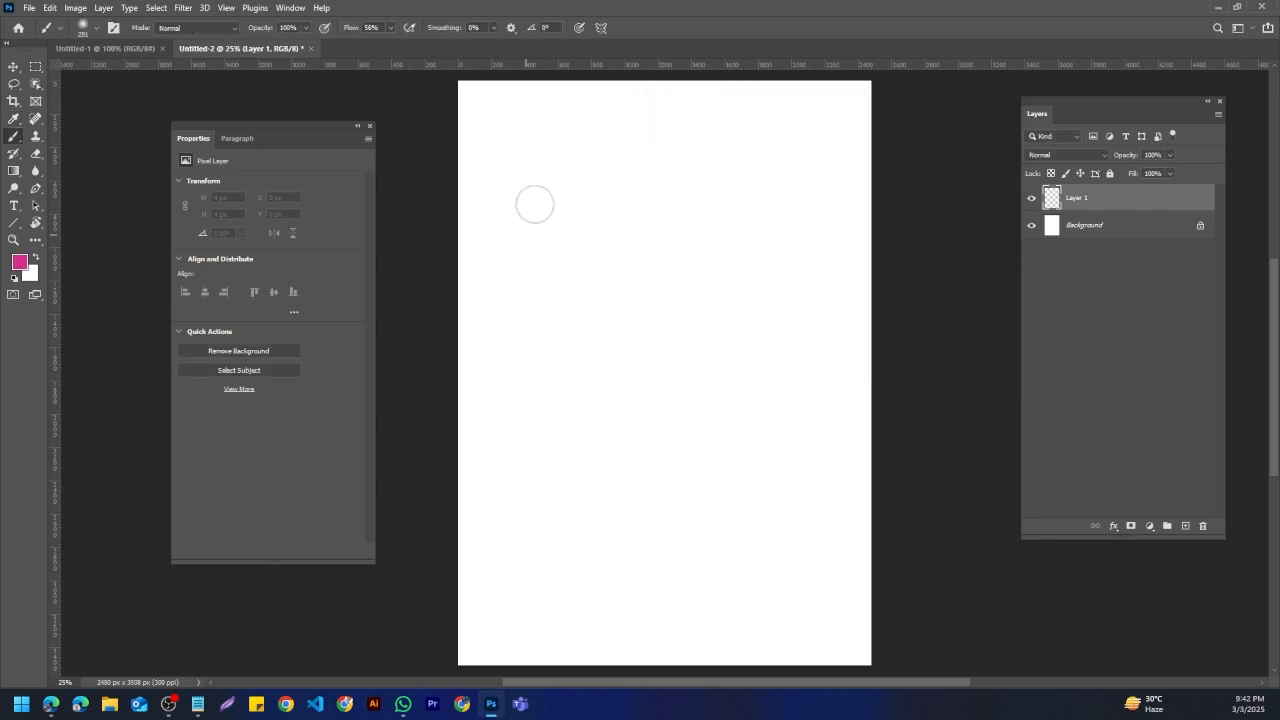
Step: Paint four roughly vertical pink strokes side by side across the canvas with the soft brush
left_click_drag(522, 158, 522, 525)
left_click_drag(603, 180, 628, 540)
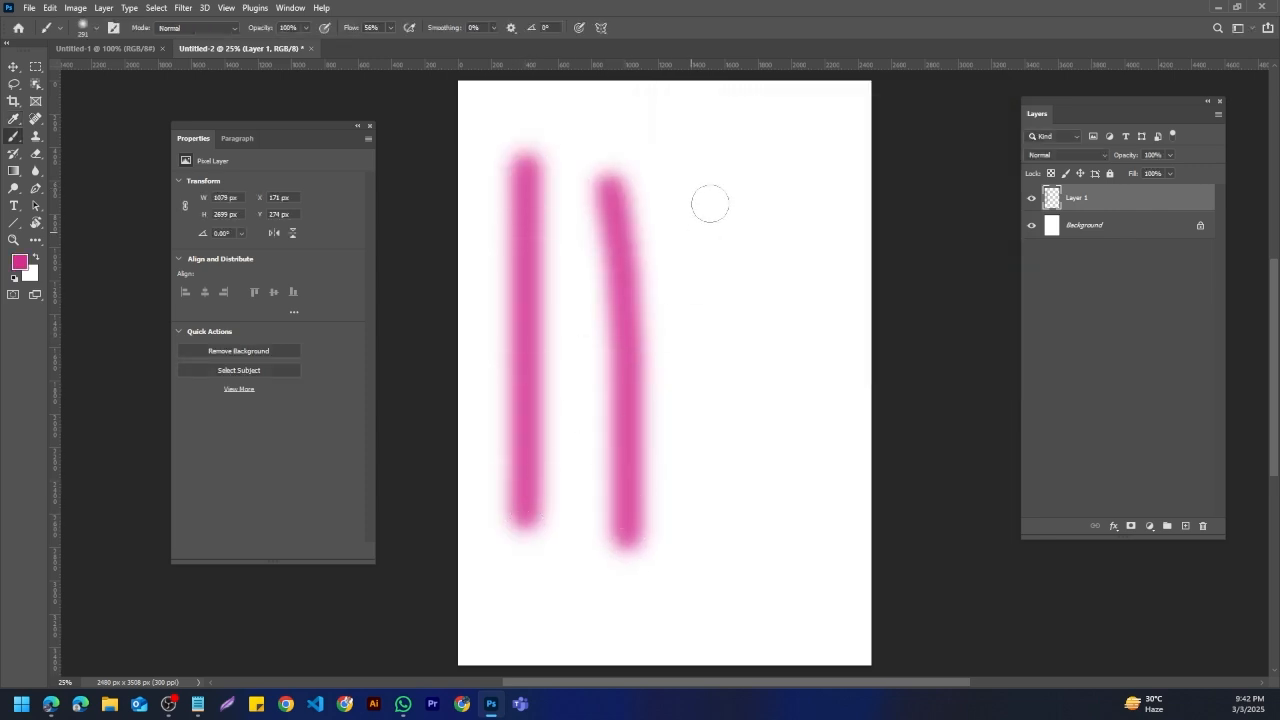
left_click_drag(710, 200, 752, 488)
left_click_drag(786, 175, 803, 368)
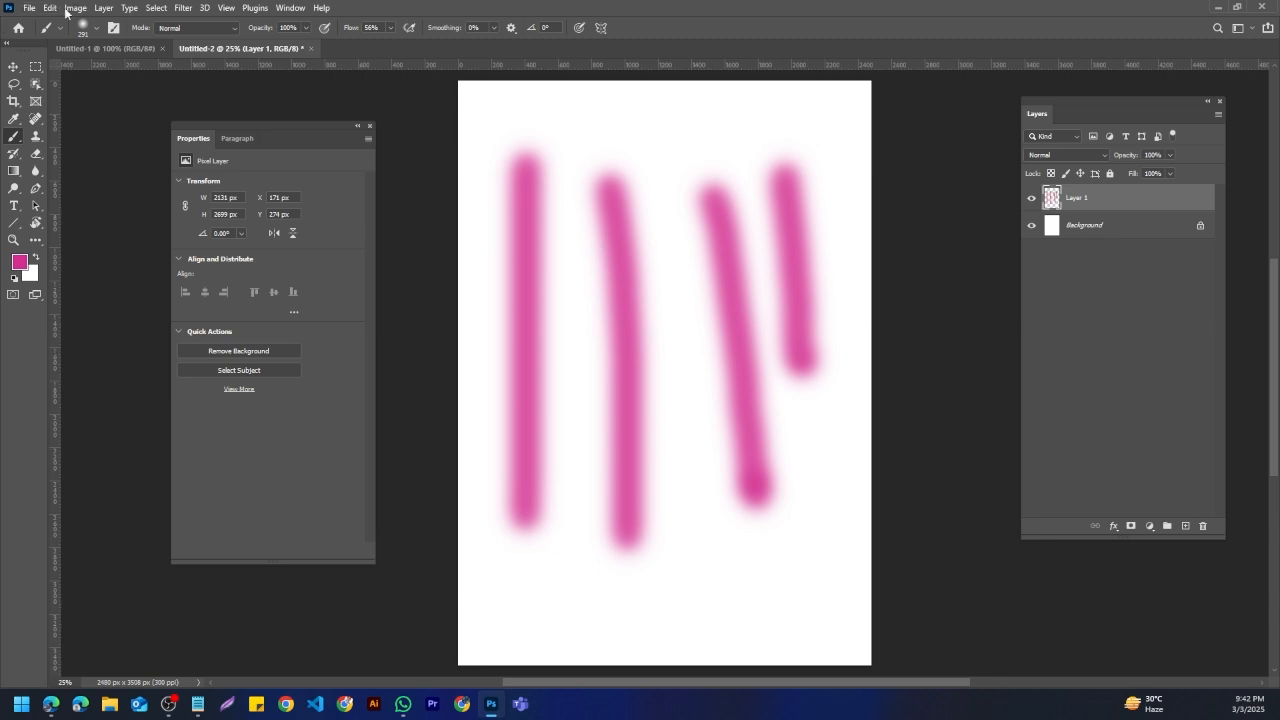
Step: Delete the layer with the painted strokes and add a fresh empty layer above the background
left_click(98, 30)
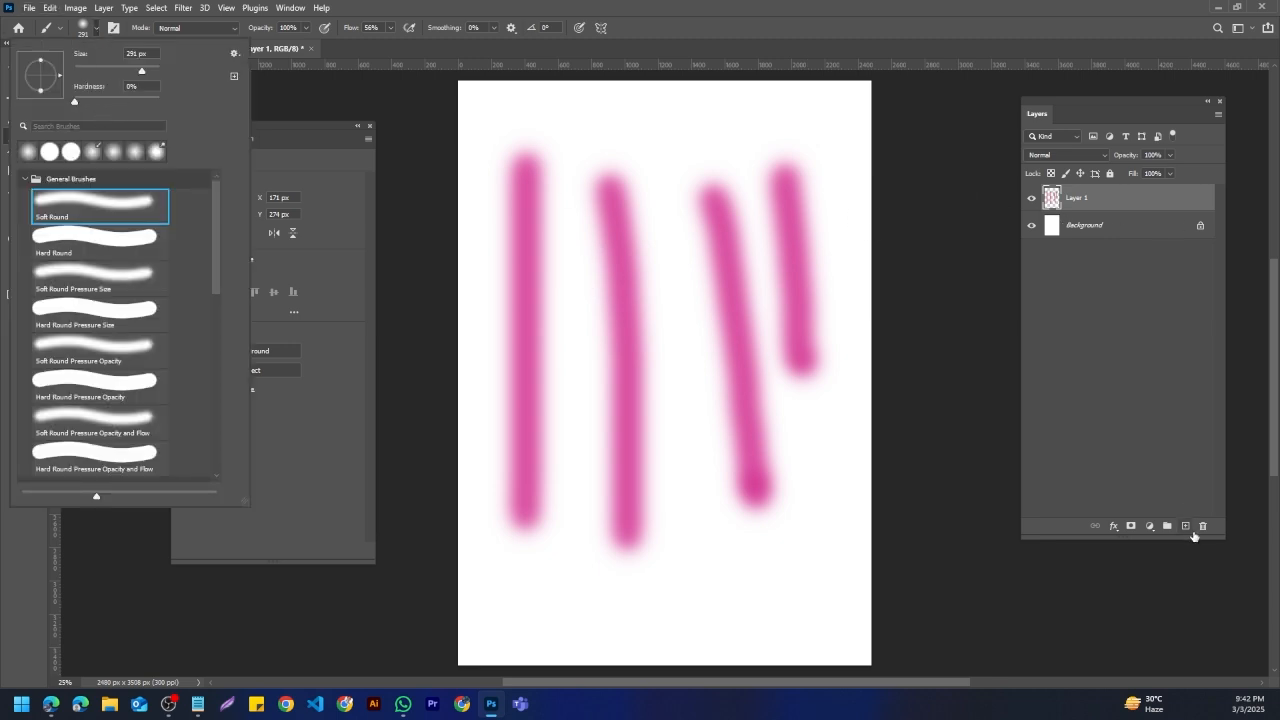
left_click(1203, 526)
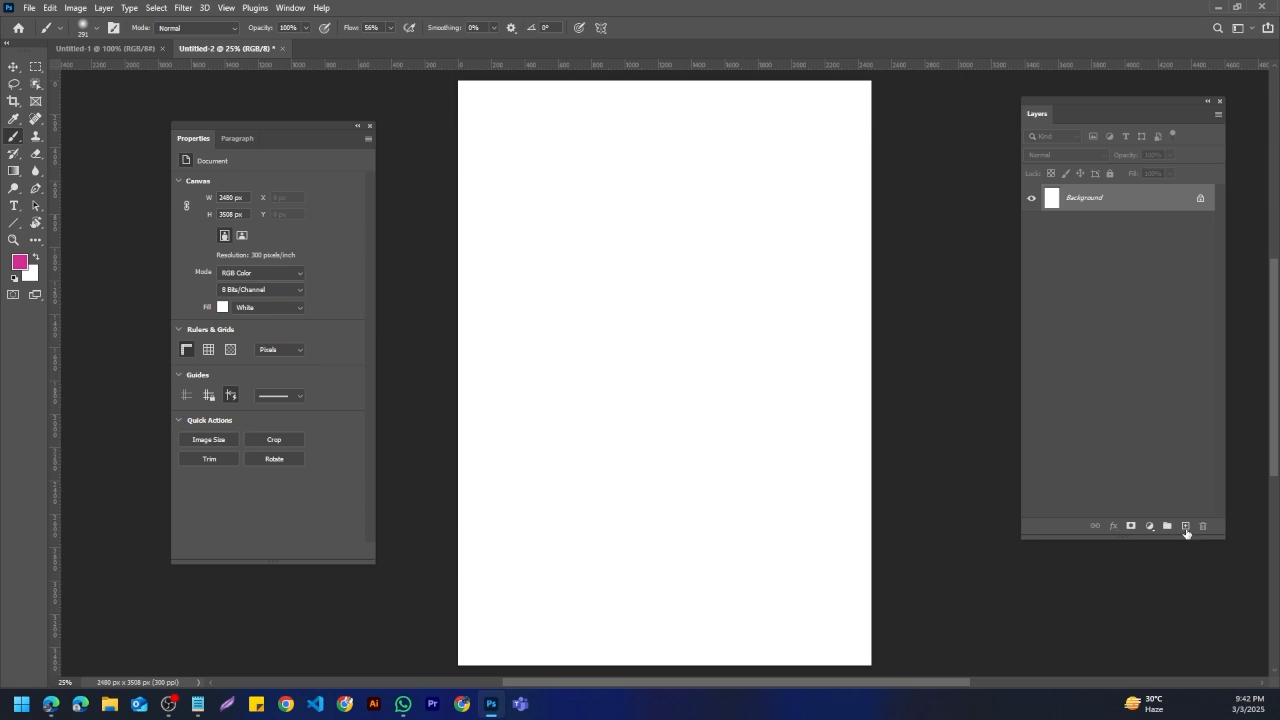
left_click(1185, 526)
Step: Paint a single dab at 0% hardness near the canvas's left edge, and another beside it with hardness set to 39%
left_click(98, 30)
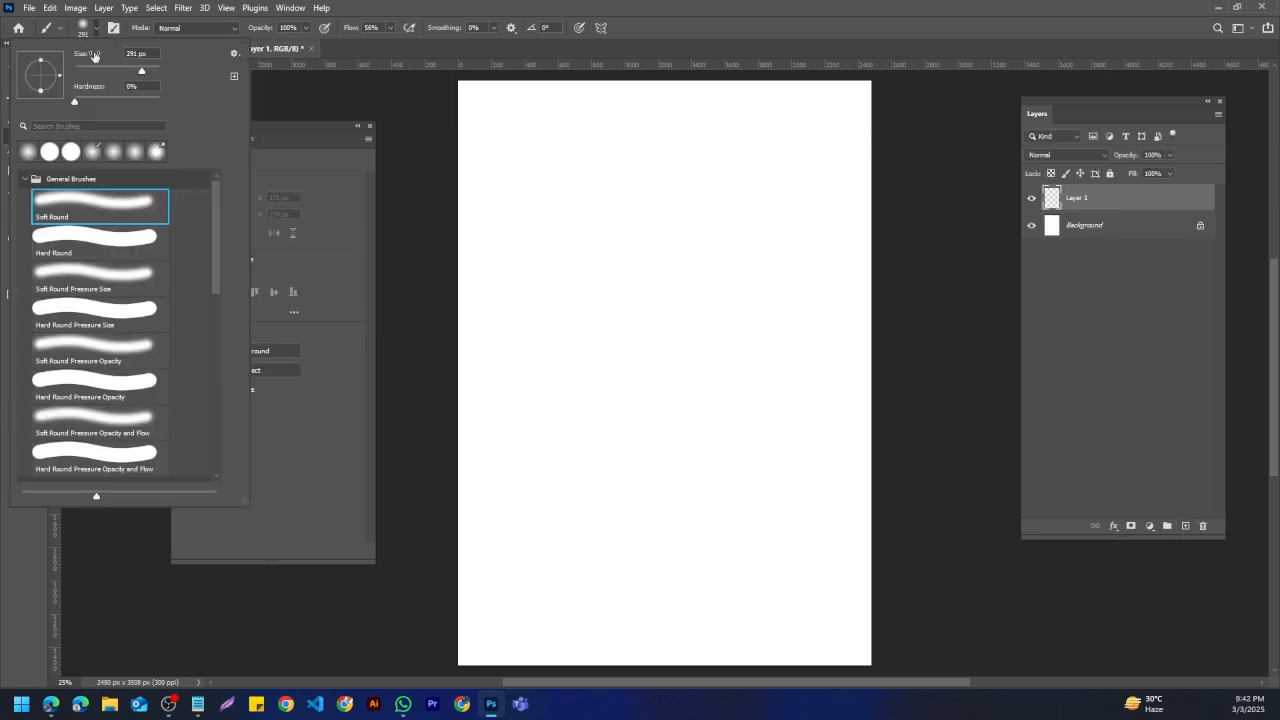
left_click(493, 254)
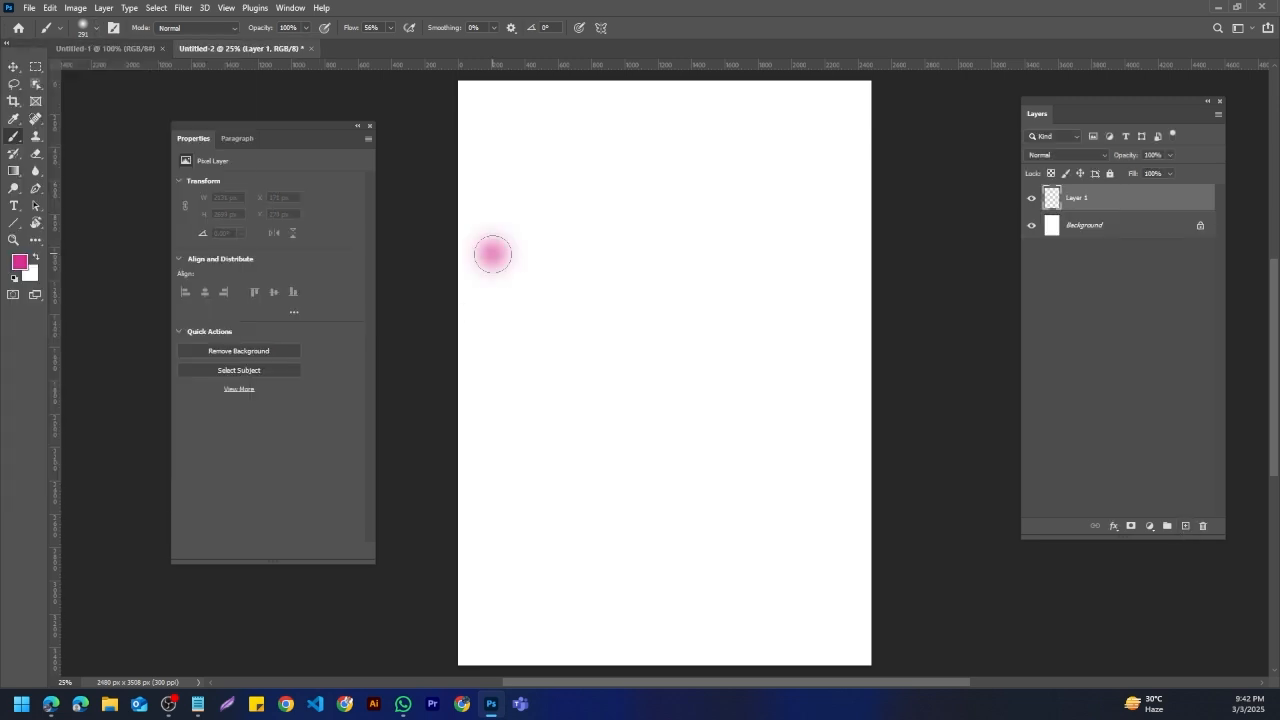
left_click(98, 30)
left_click(109, 96)
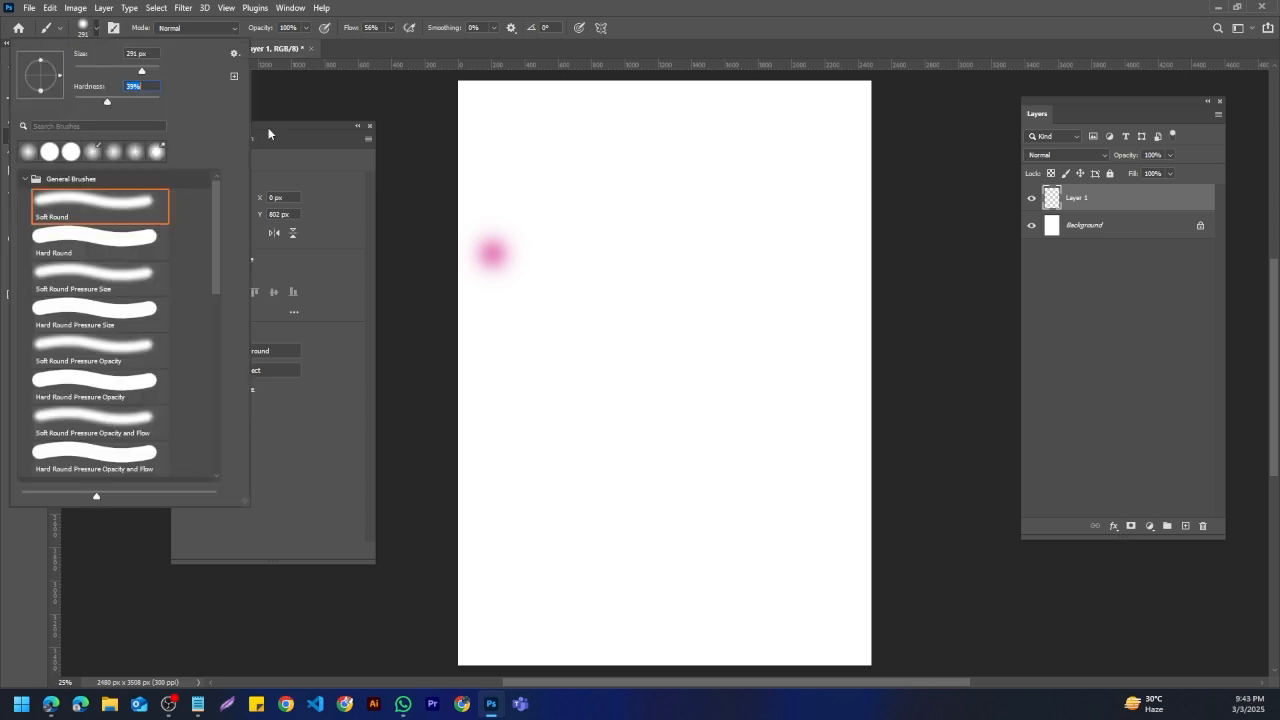
left_click(553, 250)
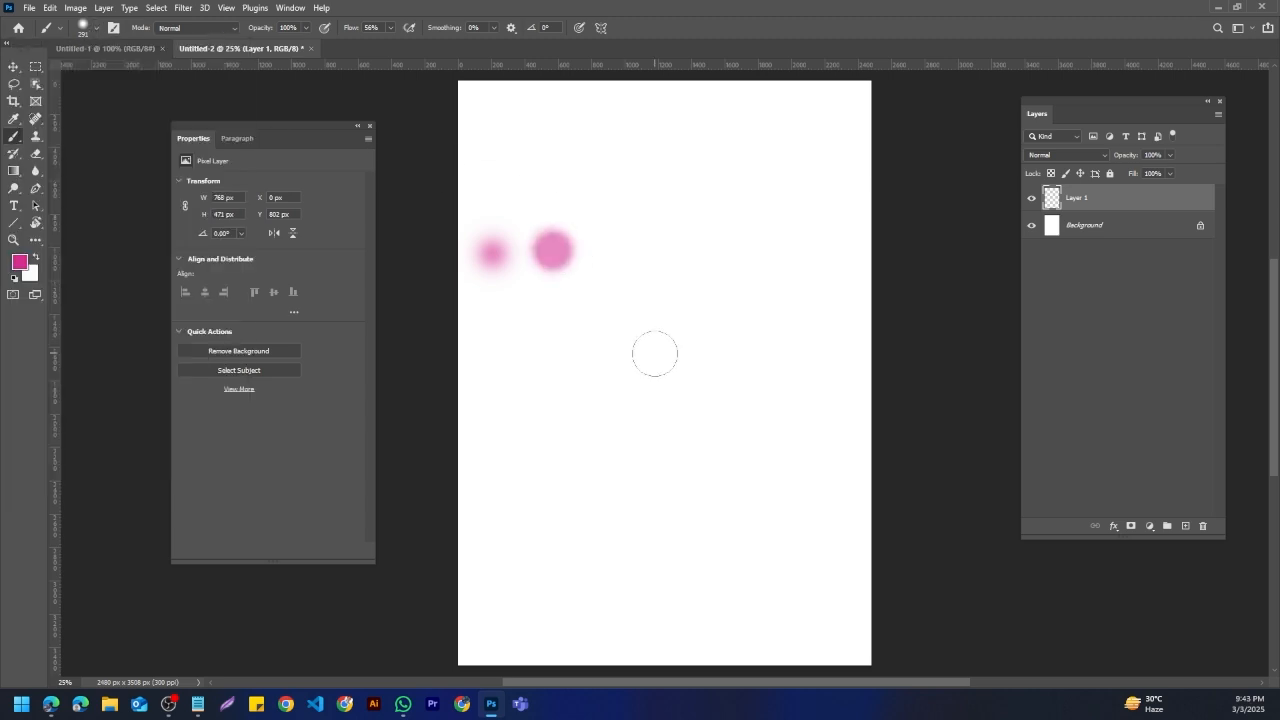
Step: Paint one dab at 65% hardness and another at 100% hardness, continuing the row of pink dabs
left_click(98, 30)
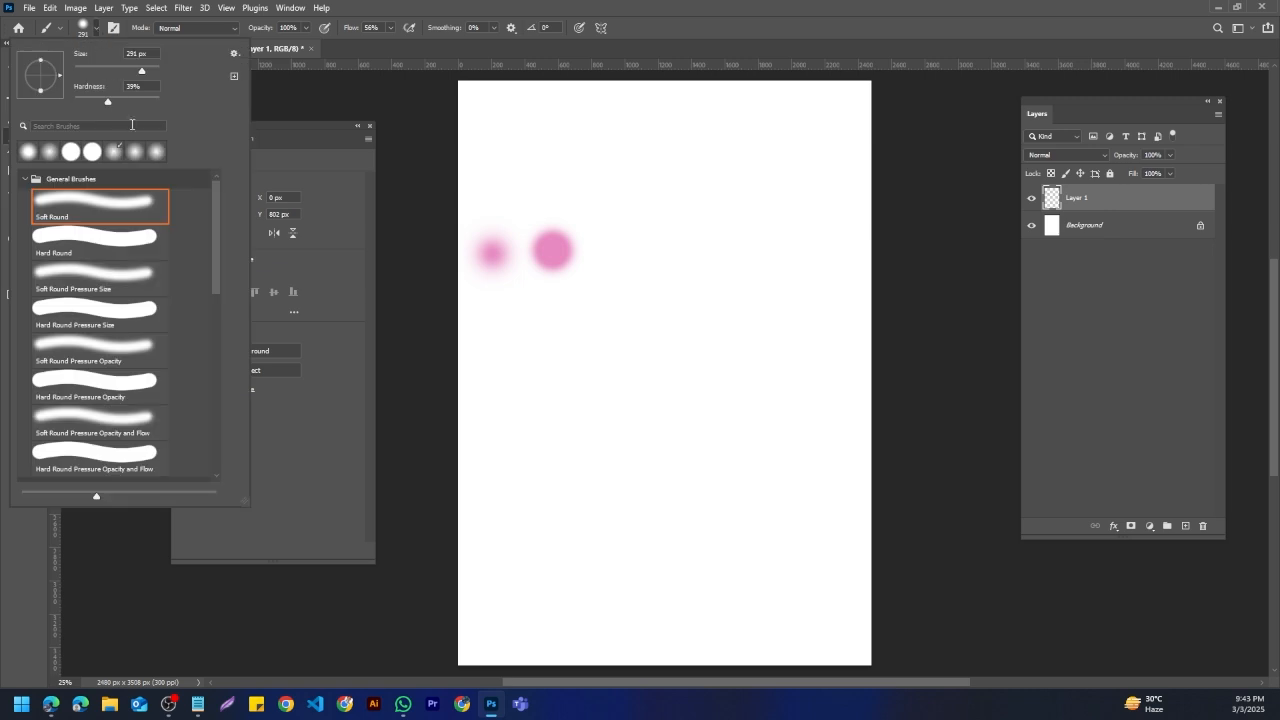
left_click(609, 246)
left_click(96, 28)
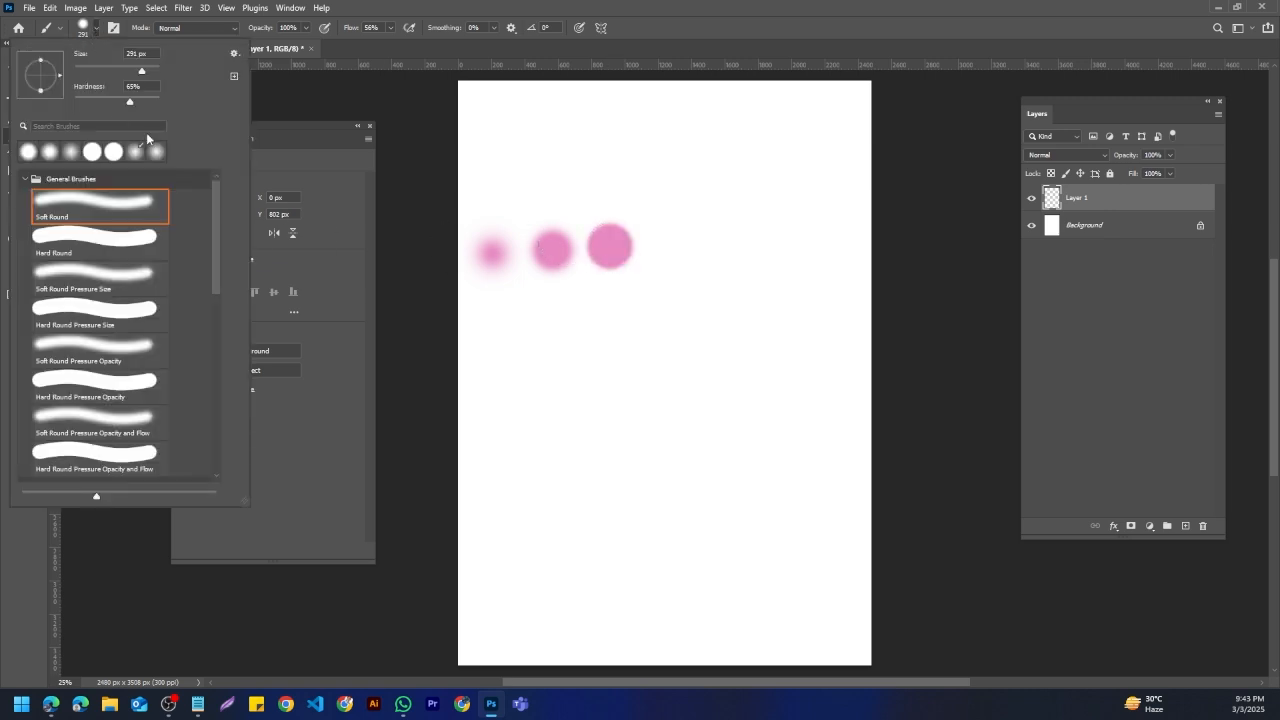
left_click_drag(129, 106, 157, 106)
left_click(686, 246)
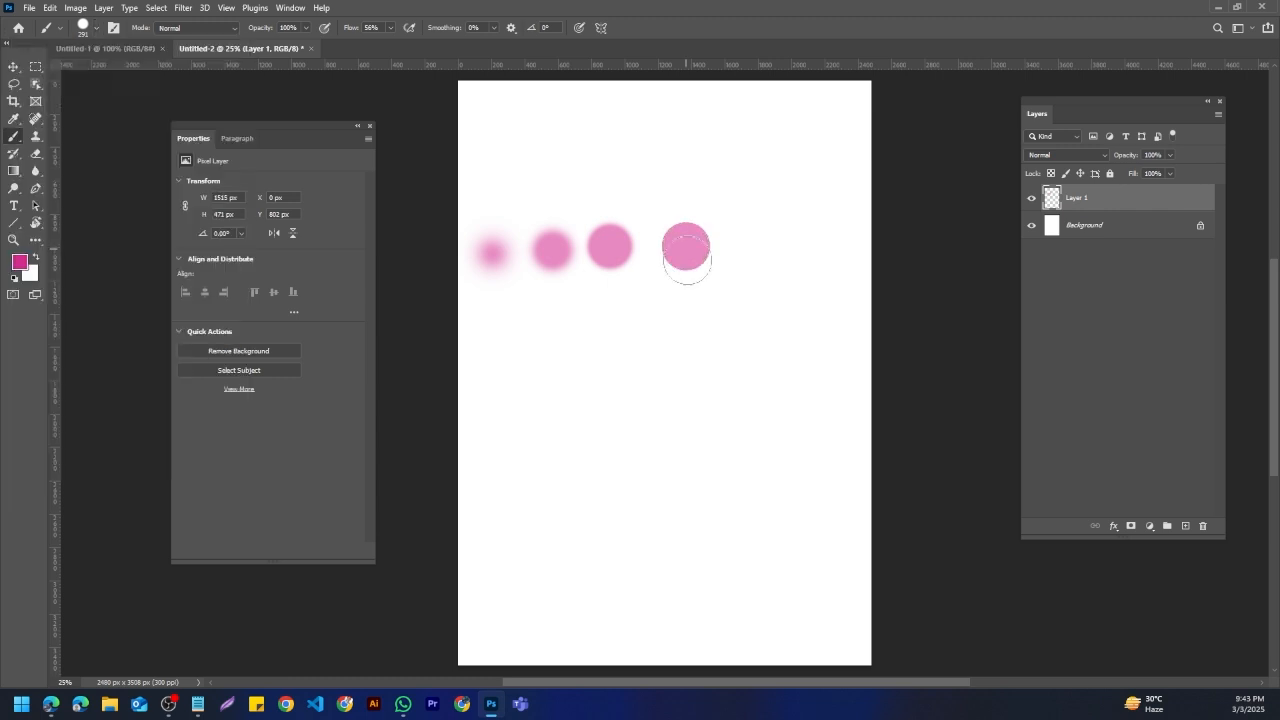
Step: Paint a vertical run of overlapping dabs and four individual dabs below the row with the 100% hardness brush
scroll(634, 310, "up", 3)
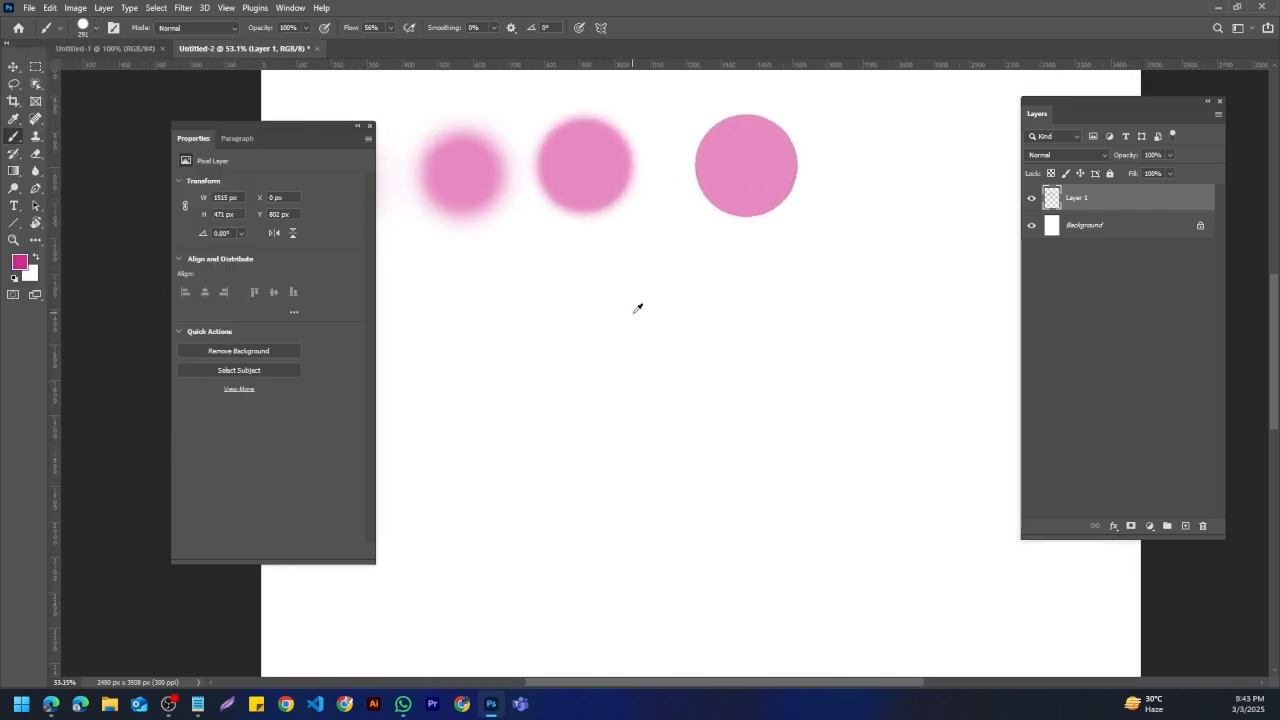
left_click_drag(679, 288, 823, 434)
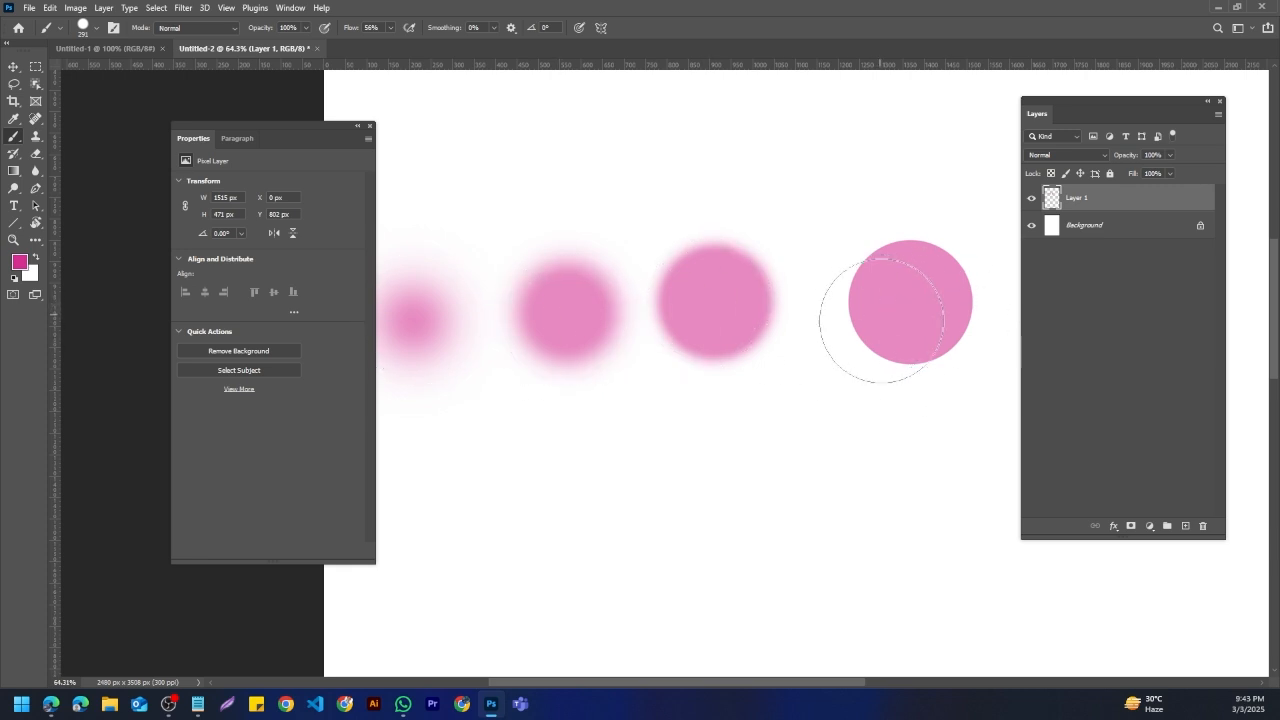
scroll(791, 441, "up", 2)
scroll(808, 444, "down", 2)
left_click_drag(823, 449, 810, 604)
scroll(645, 390, "down", 2)
left_click(620, 345)
left_click(608, 493)
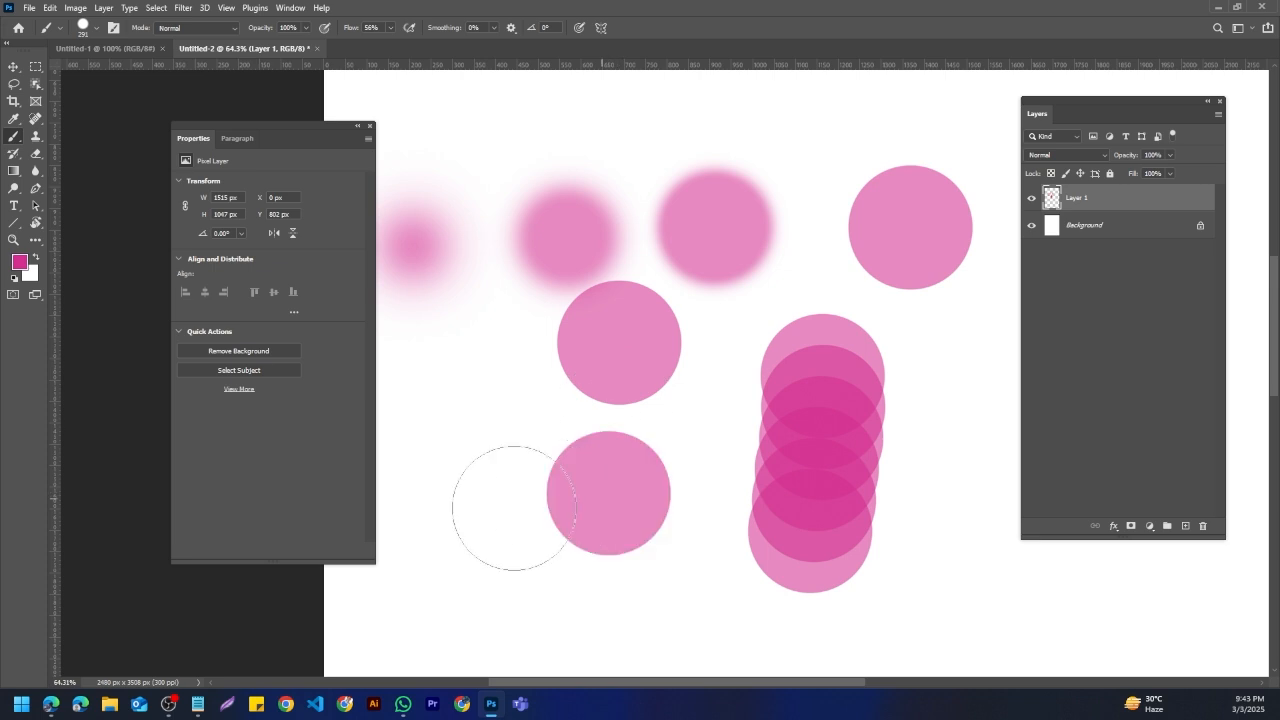
left_click(506, 507)
left_click(475, 361)
Step: Set the brush hardness to 35% and paint three soft dabs and a short vertical stroke below and between the hard circles
scroll(557, 277, "down", 3)
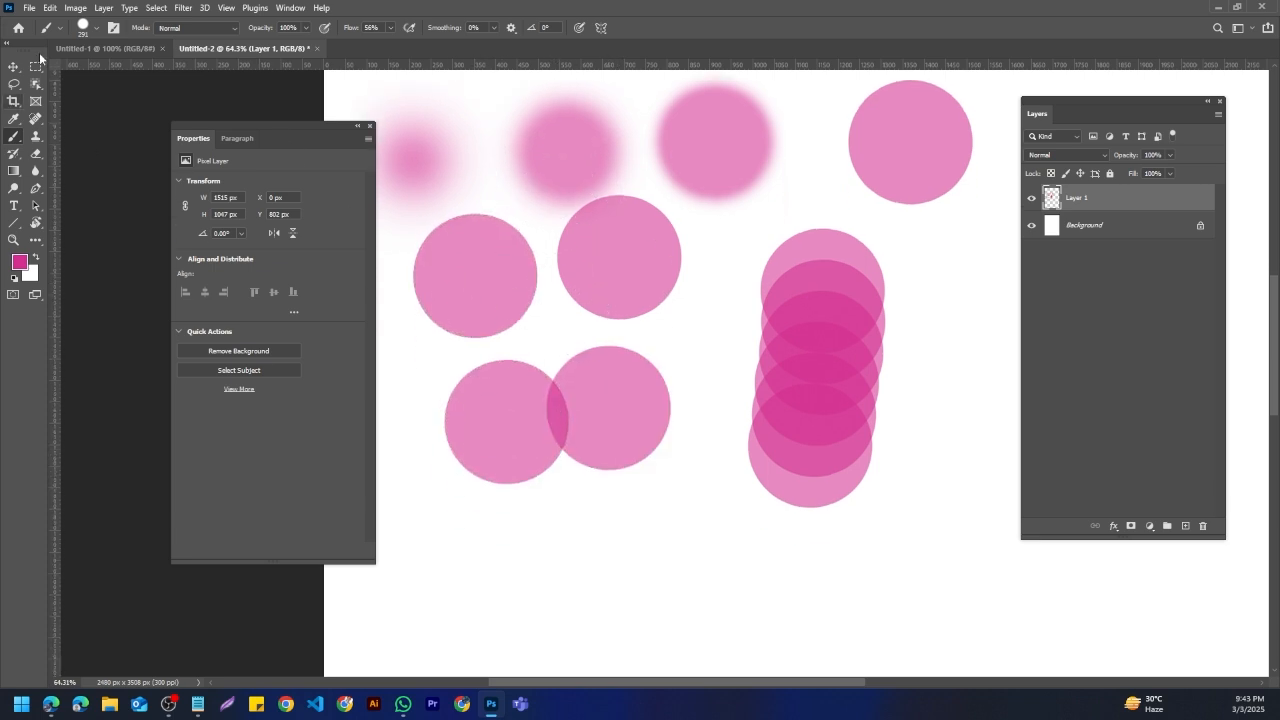
left_click(84, 28)
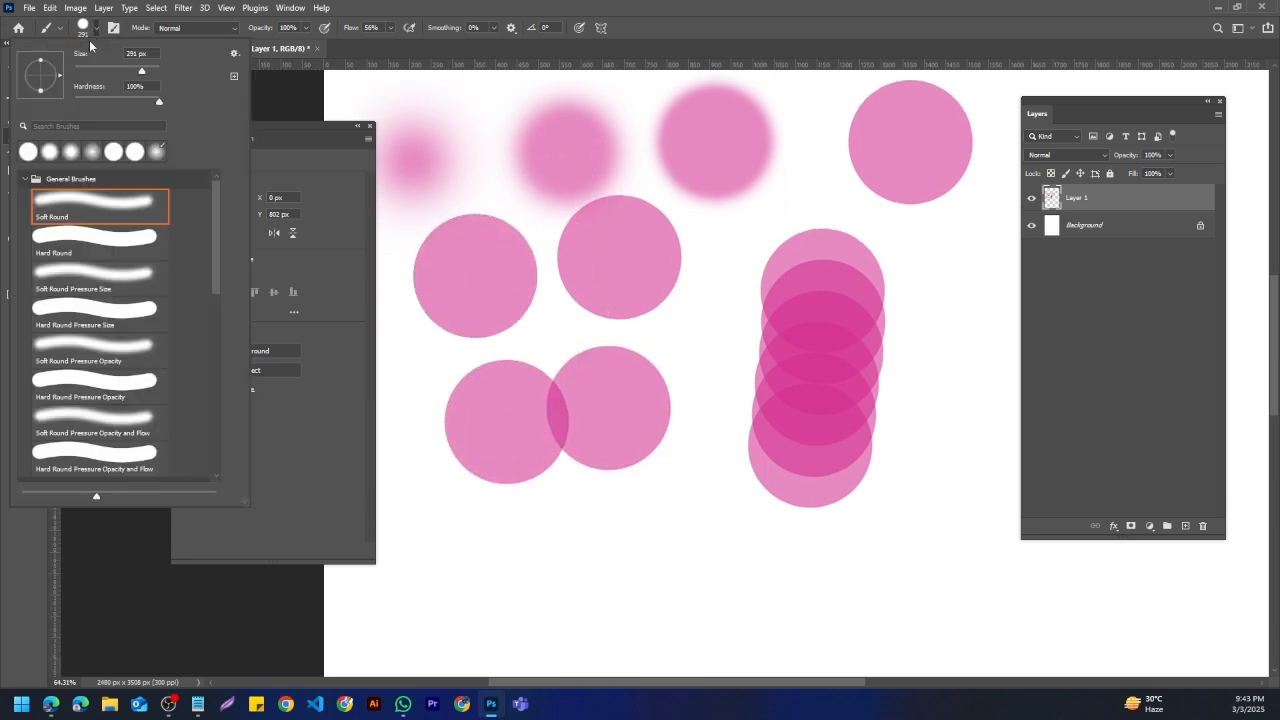
left_click(104, 101)
left_click(587, 552)
left_click(714, 563)
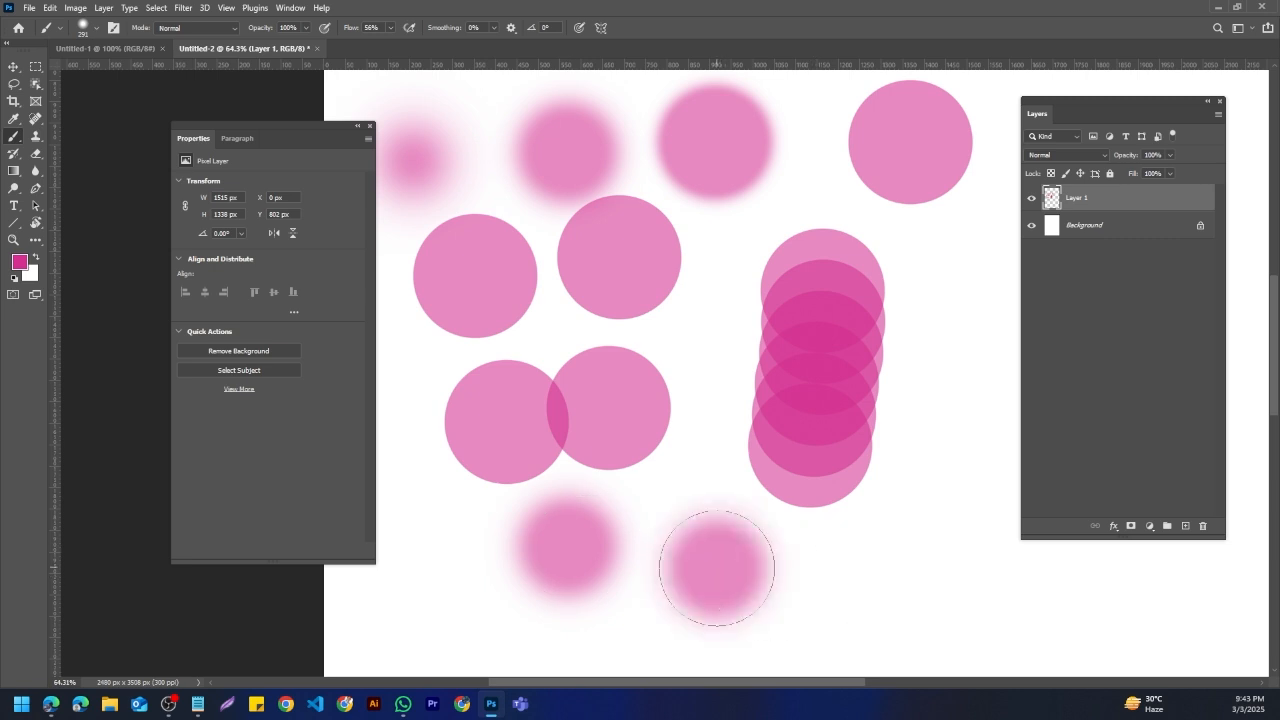
left_click_drag(858, 600, 860, 540)
left_click(694, 374)
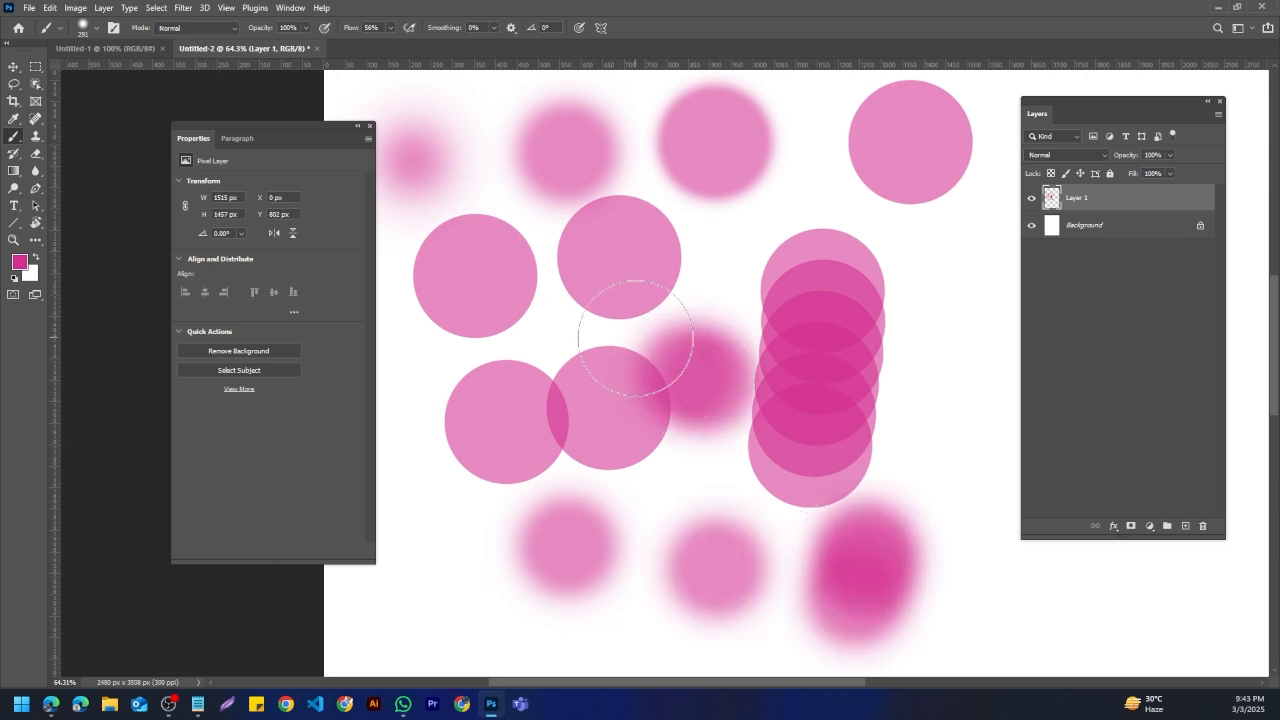
Step: Delete the layer with the painted dabs and add a new empty layer above the background
scroll(634, 334, "down", 5)
left_click(1204, 525)
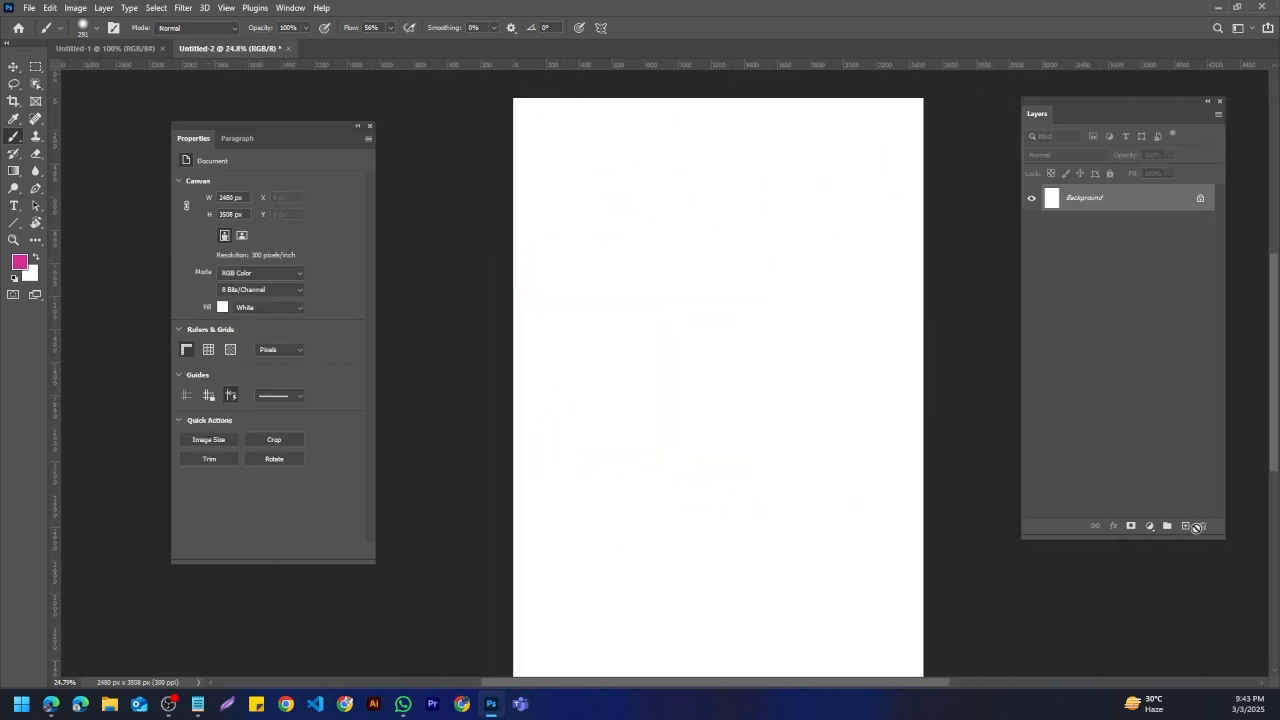
left_click(1183, 526)
Step: Browse the brush presets and choose Kyle's Ultimate Pastel Palooza from the Dry Media Brushes
left_click(86, 26)
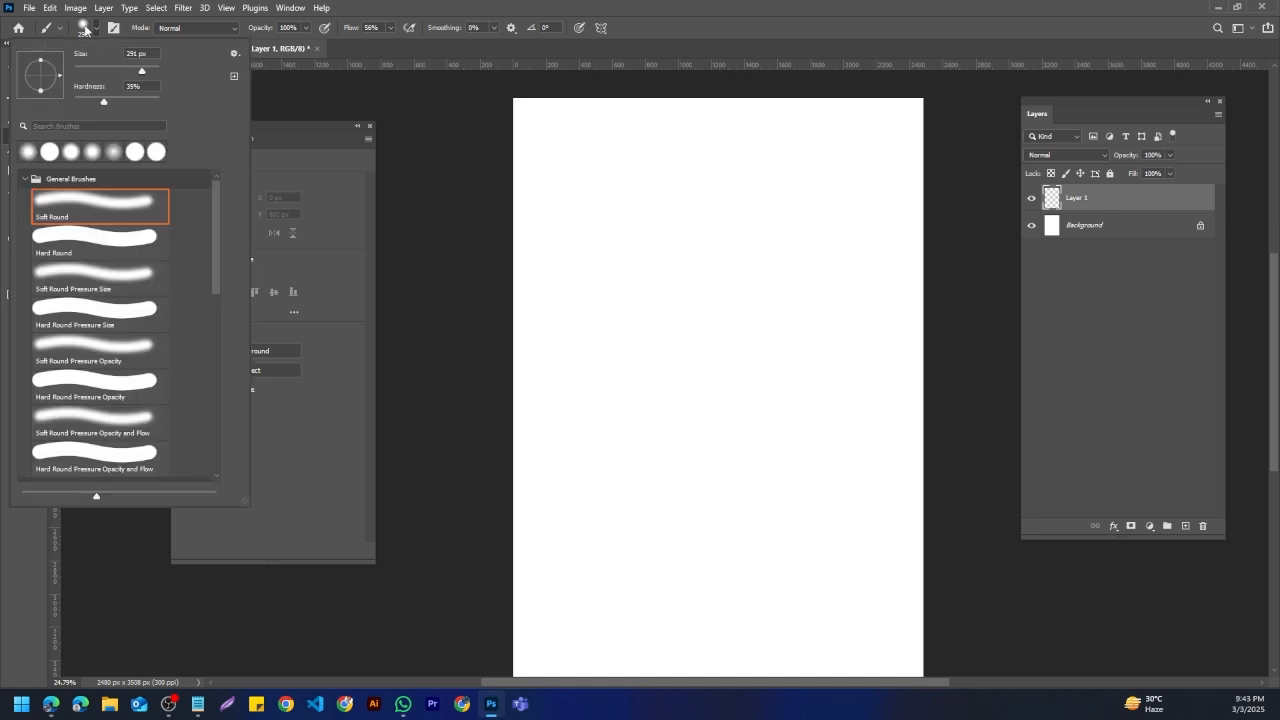
scroll(85, 231, "down", 1)
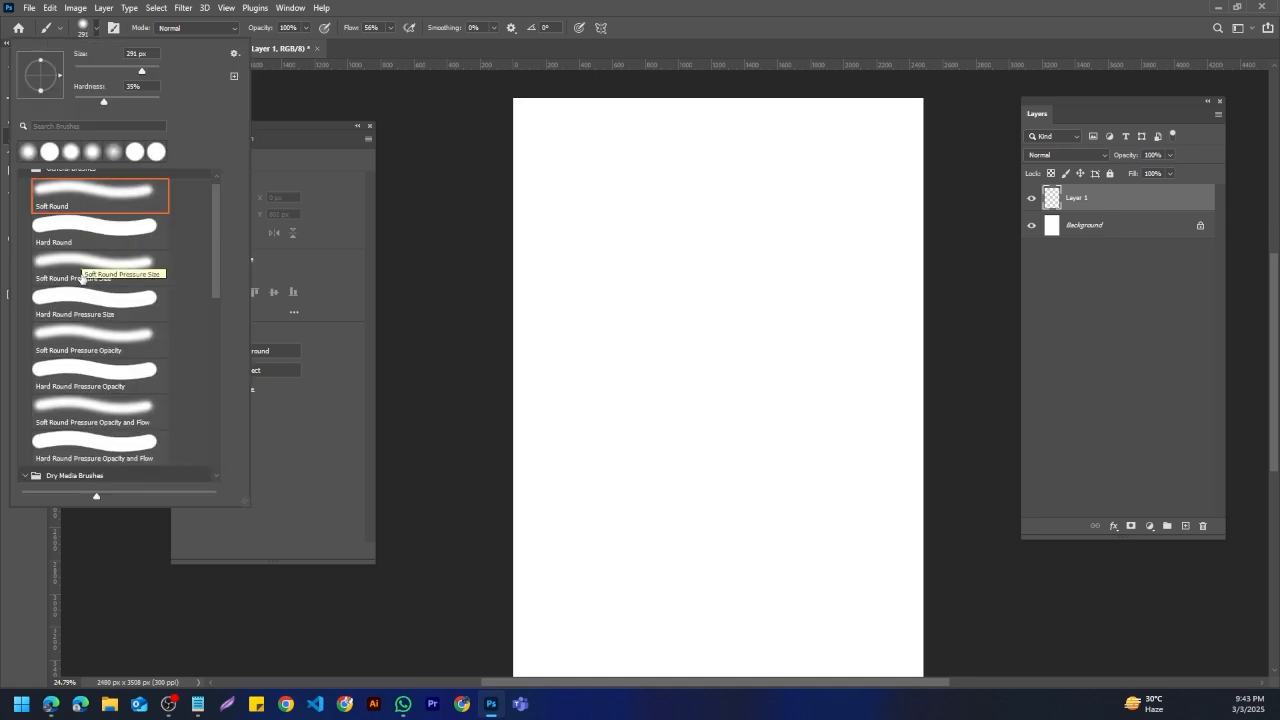
scroll(105, 340, "down", 3)
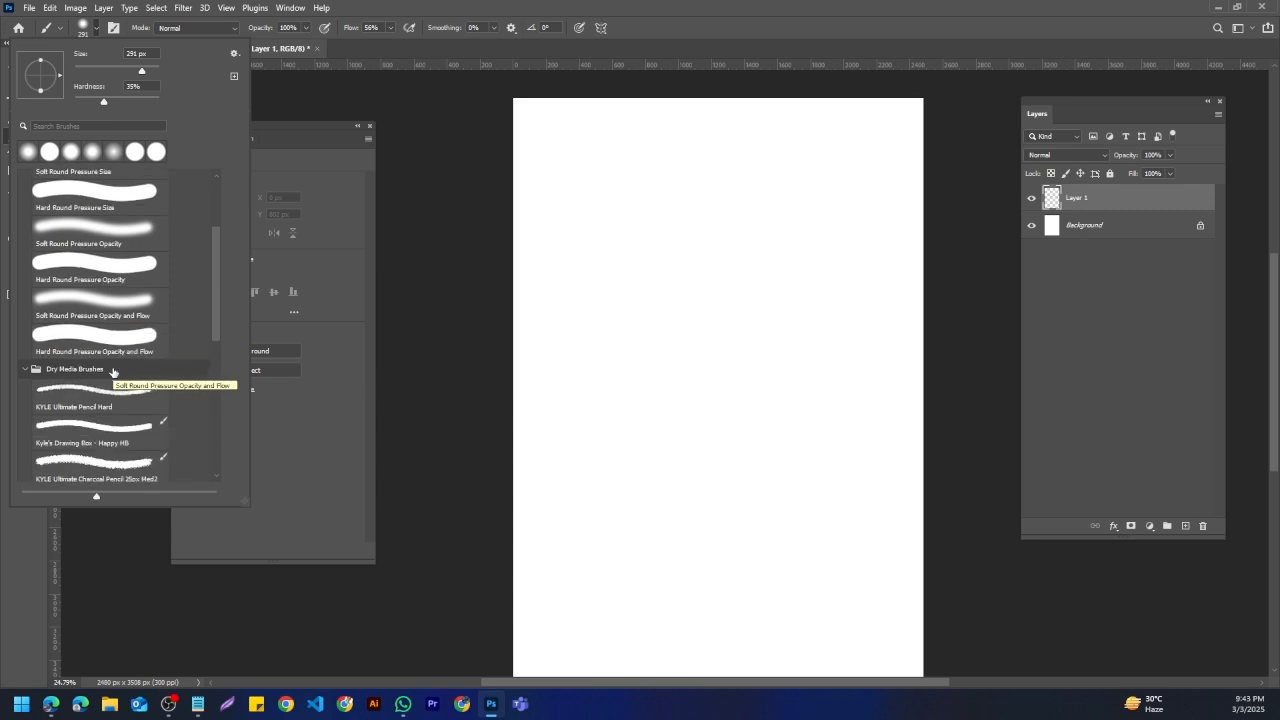
scroll(112, 372, "up", 3)
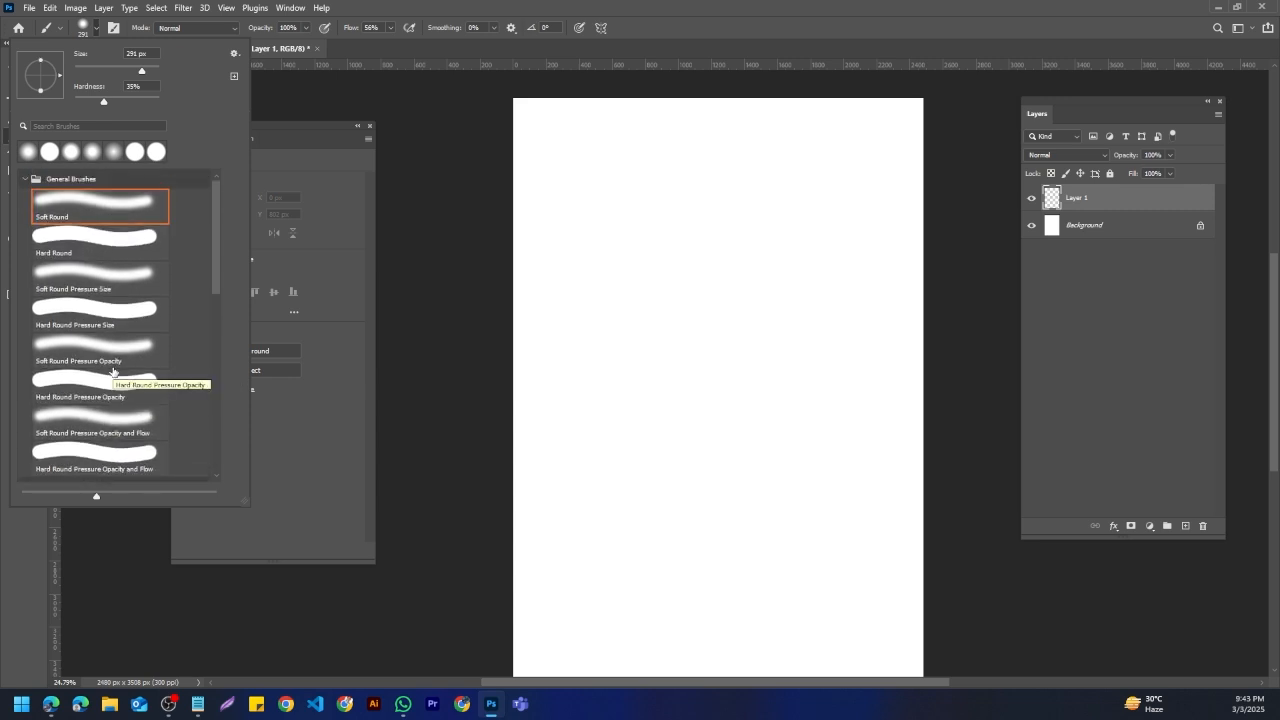
left_click(101, 313)
scroll(90, 405, "down", 3)
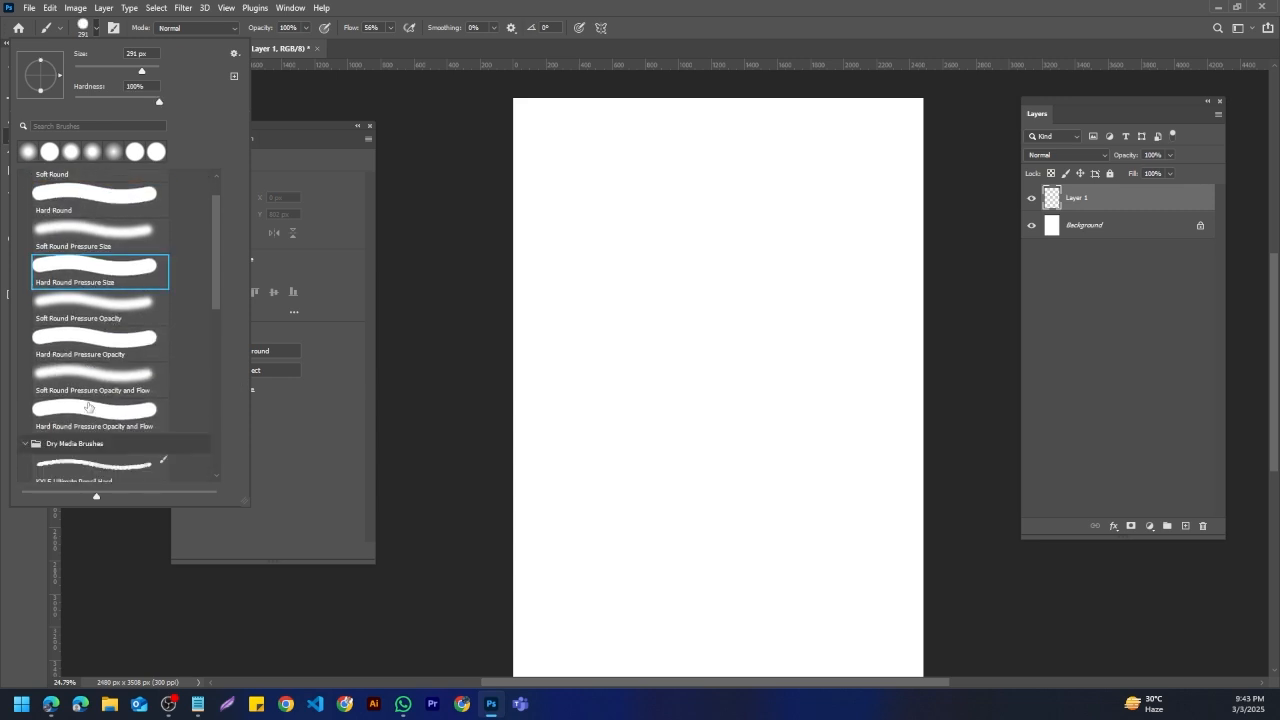
left_click(93, 440)
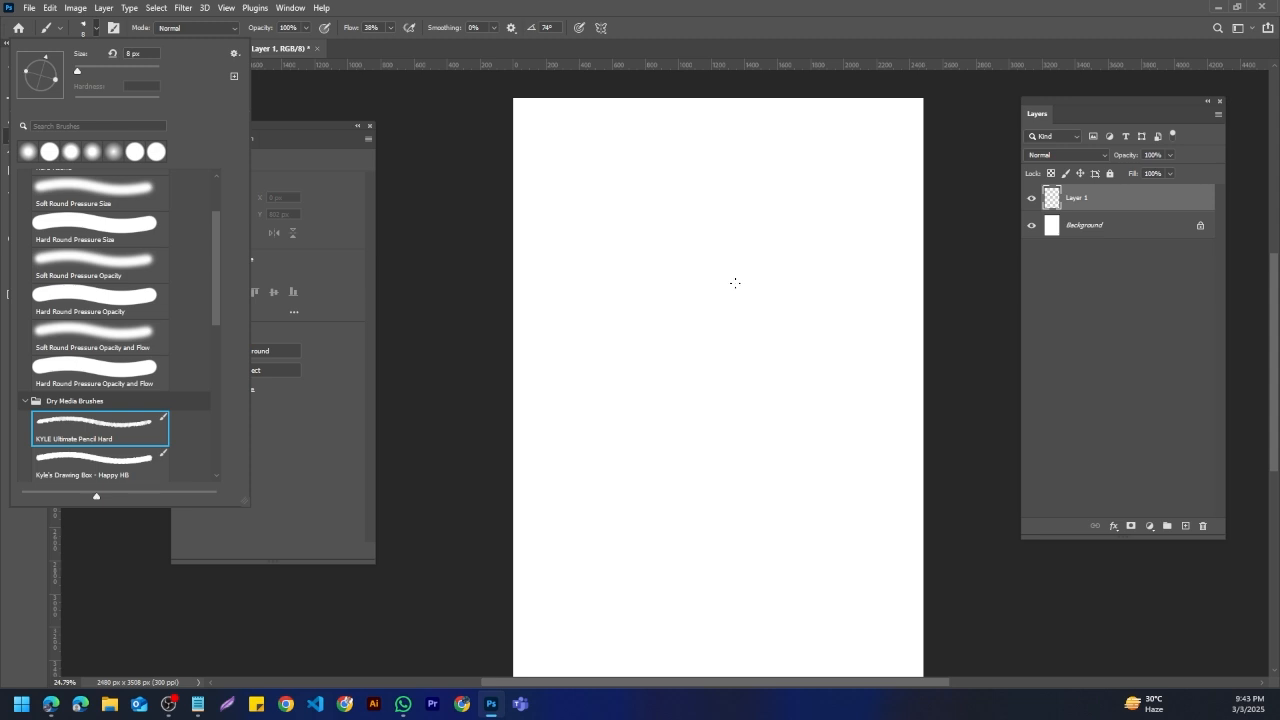
scroll(107, 285, "down", 2)
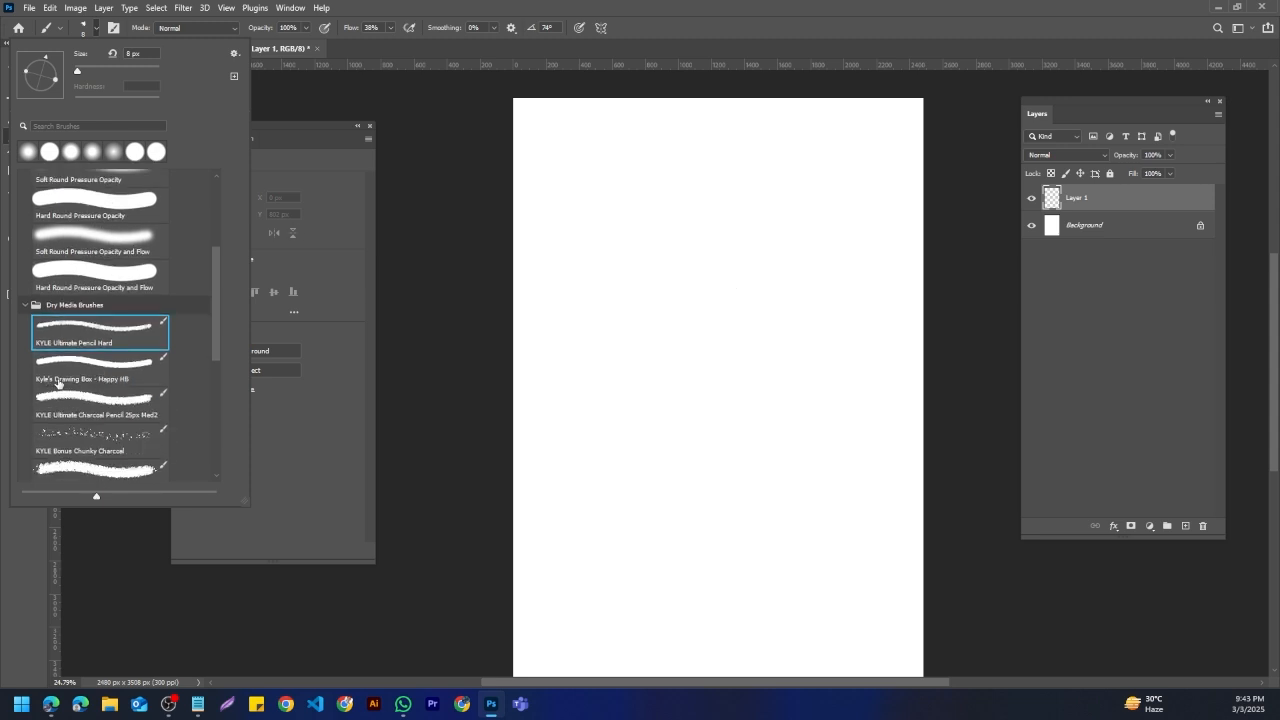
left_click(57, 379)
scroll(57, 379, "down", 1)
left_click(93, 440)
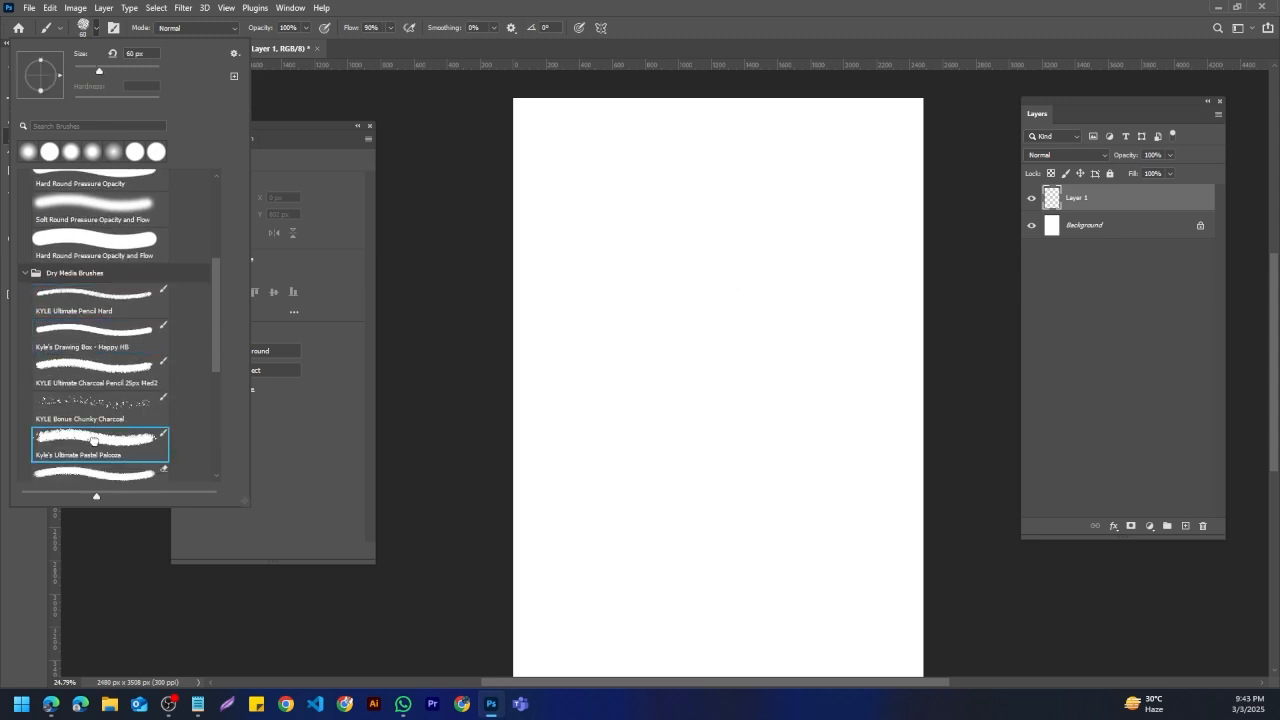
Step: Enlarge the pastel brush to 700 px
left_click_drag(97, 72, 135, 70)
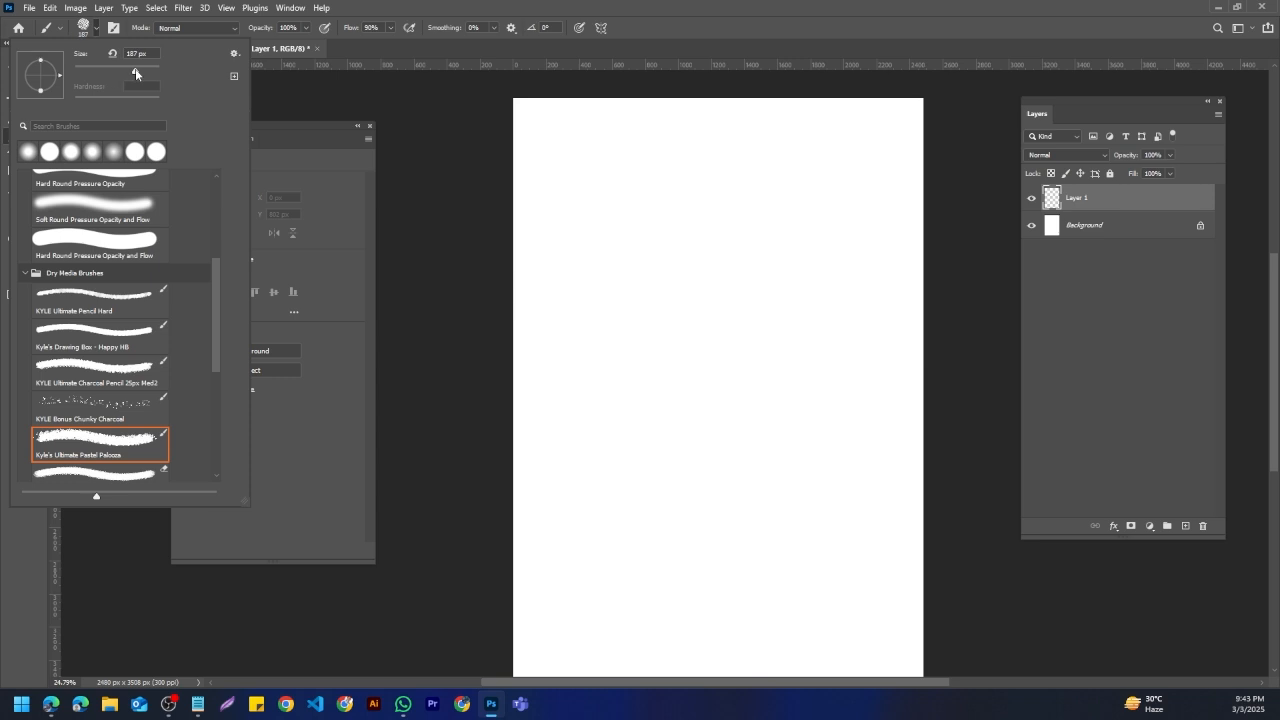
key("Return")
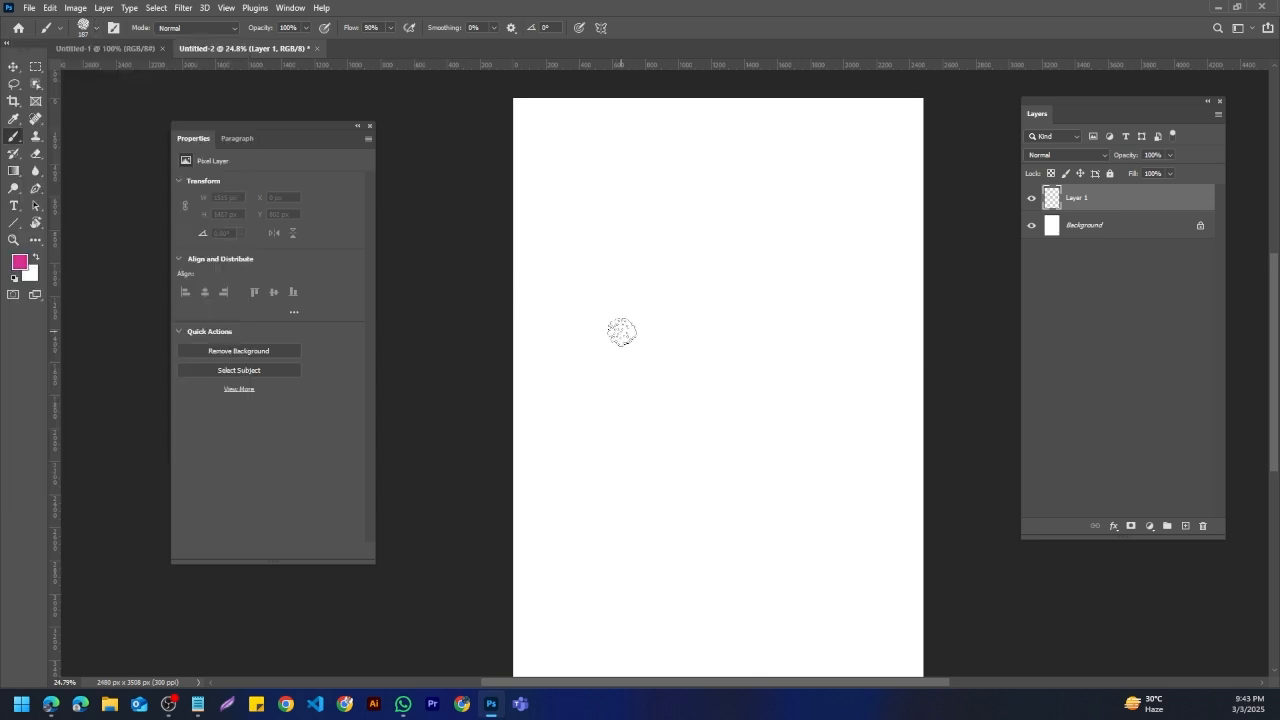
key("bracketright")
key("bracketright")
key("bracketright")
key("bracketright")
key("bracketright")
key("bracketright")
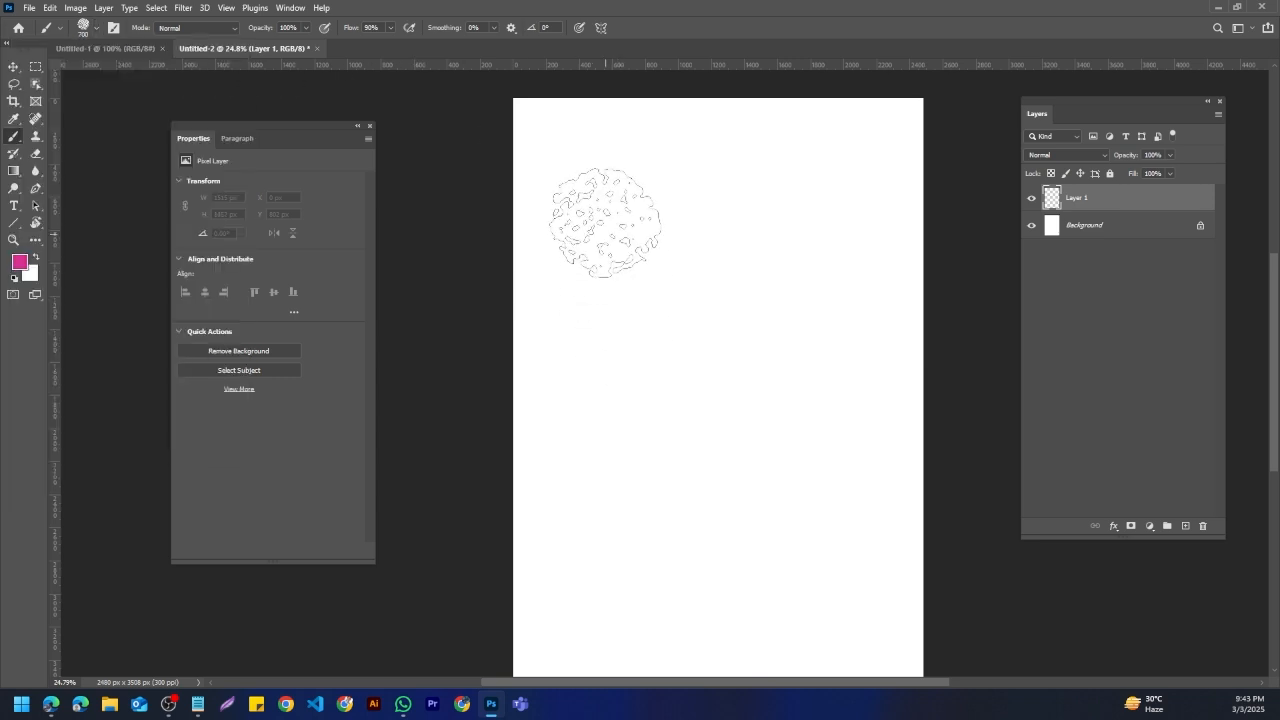
Step: Paint four broad, textured diagonal pink strokes across the canvas with the pastel brush, leaving the middle empty
mouse_move(606, 235)
left_mouse_down()
mouse_move(505, 488)
mouse_move(397, 623)
left_mouse_up()
scroll(860, 490, "down", 3)
mouse_move(906, 384)
left_mouse_down()
mouse_move(850, 620)
mouse_move(532, 625)
left_mouse_up()
left_click_drag(723, 437, 565, 575)
scroll(534, 200, "up", 5)
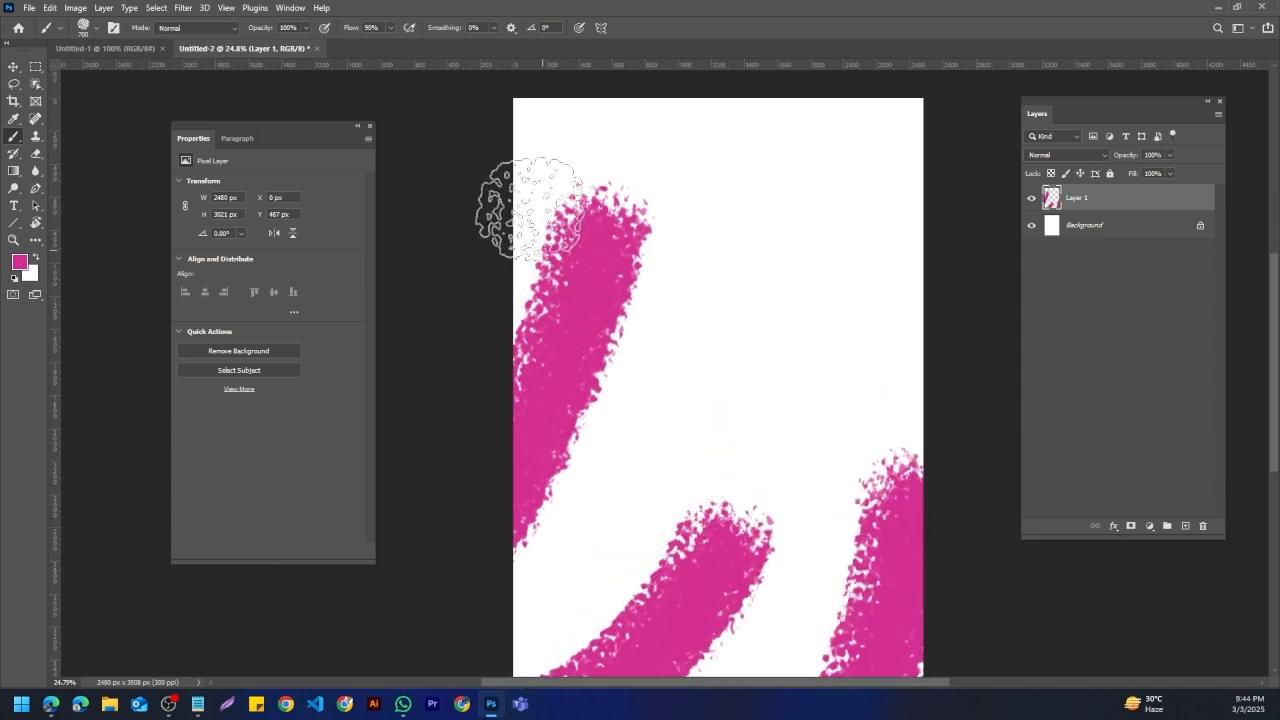
mouse_move(922, 193)
left_mouse_down()
mouse_move(748, 285)
mouse_move(760, 335)
left_mouse_up()
scroll(651, 371, "down", 2)
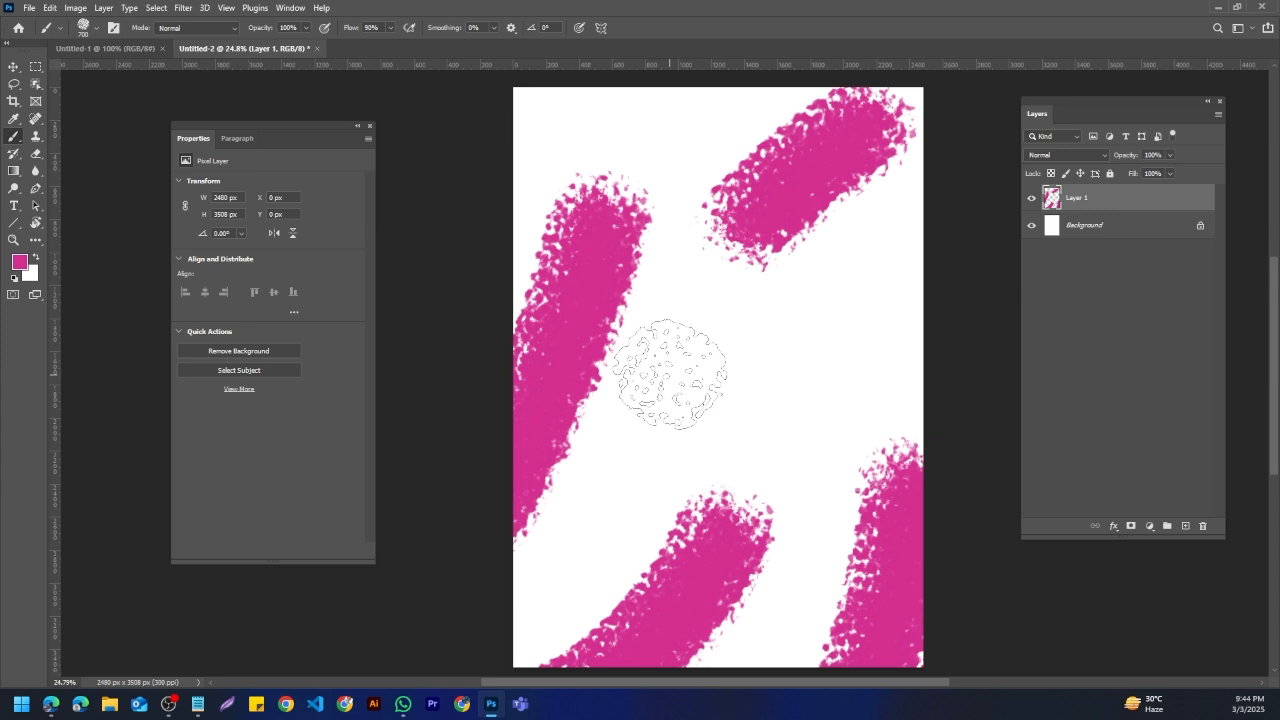
Step: Try out presets from the Wet Media Brushes, including Kyle's Impressionist Blender 1, and settle on Kyle's Eraser - Natural Edge
left_click(96, 28)
scroll(68, 393, "down", 1)
scroll(68, 393, "down", 5)
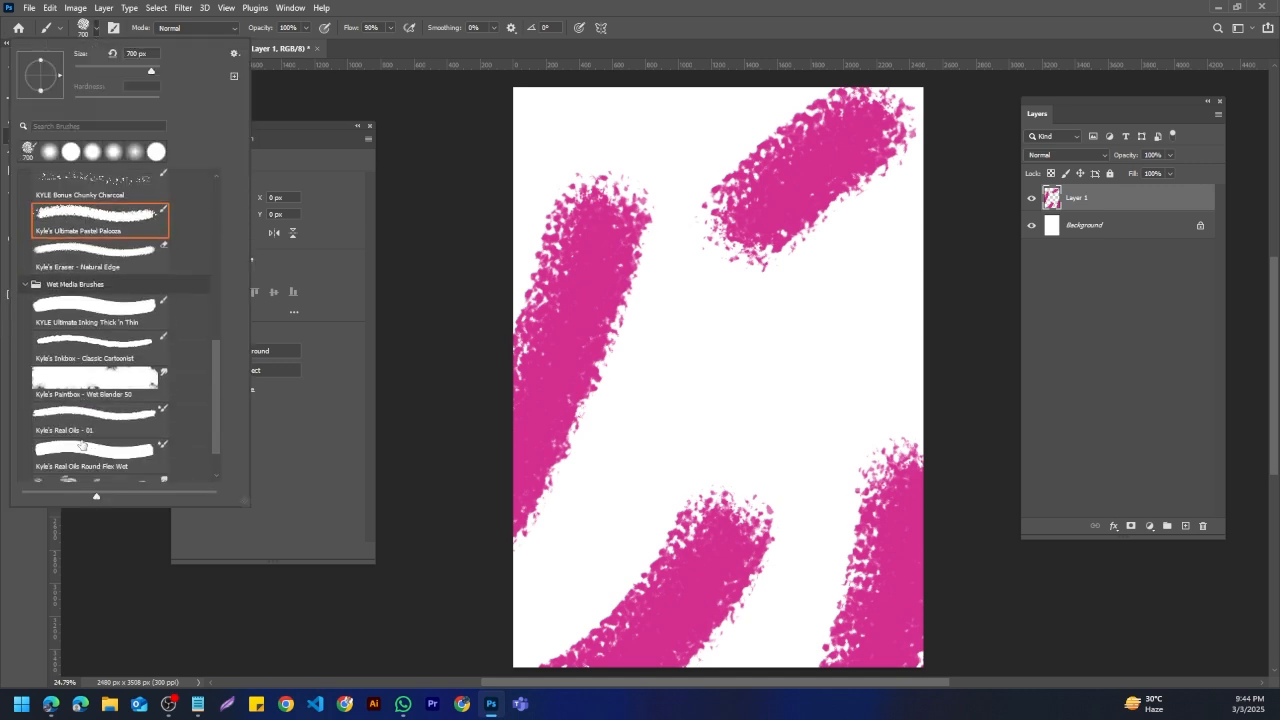
left_click(77, 403)
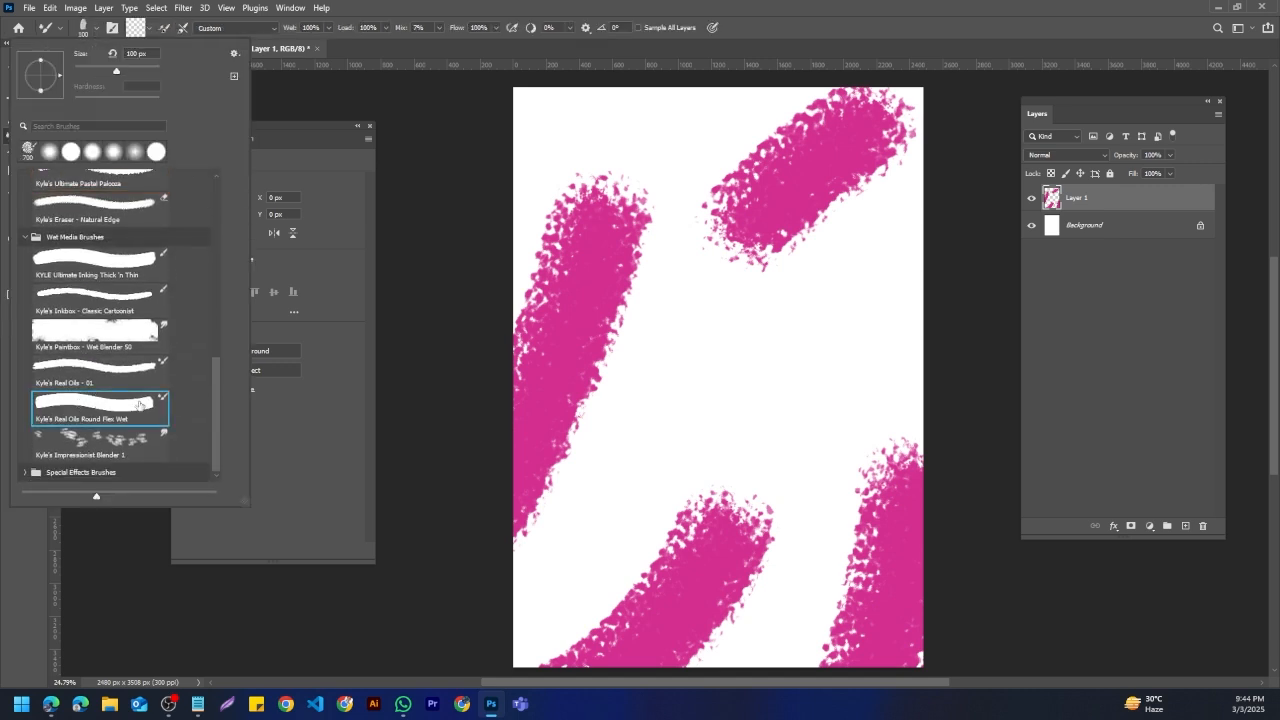
left_click(96, 434)
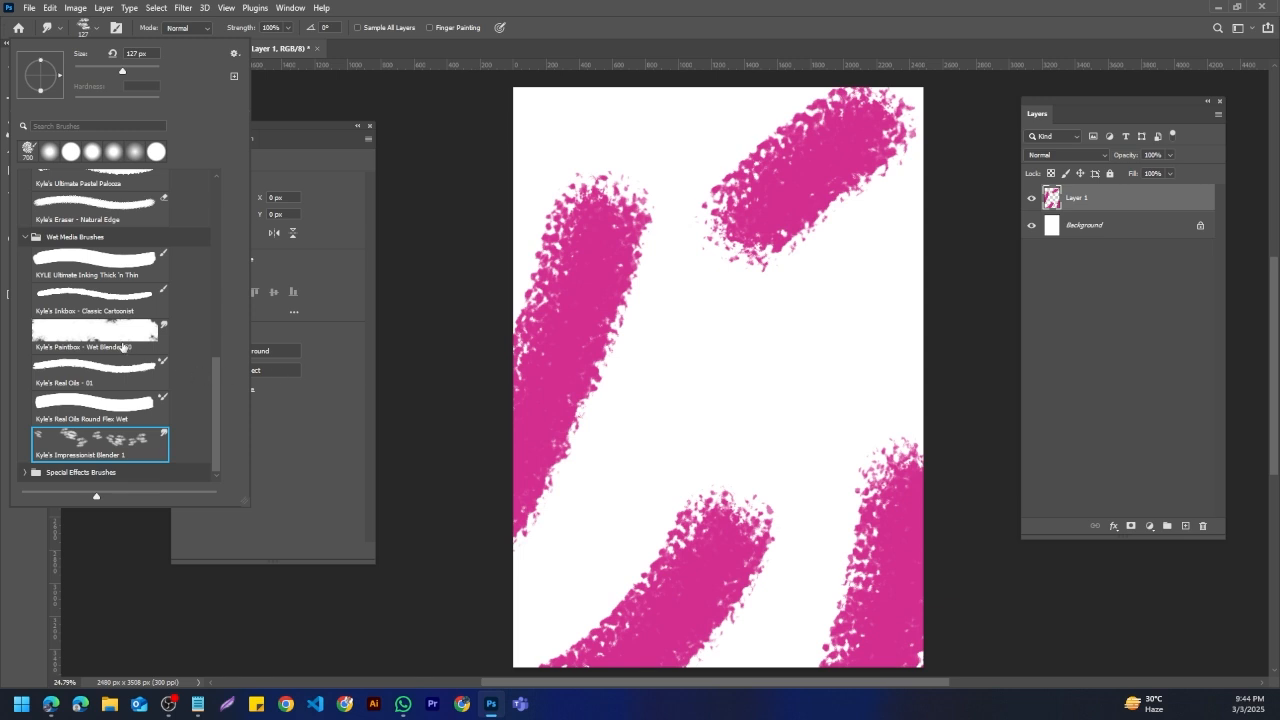
left_click(725, 373)
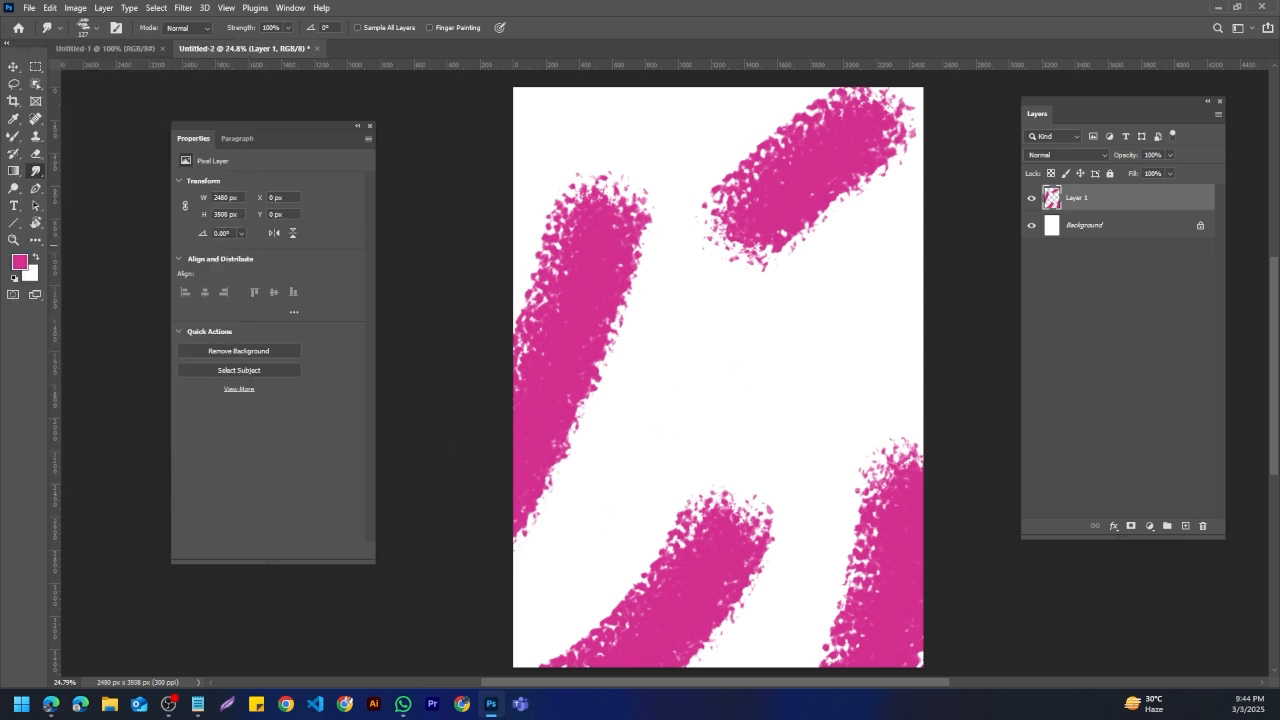
left_click(85, 28)
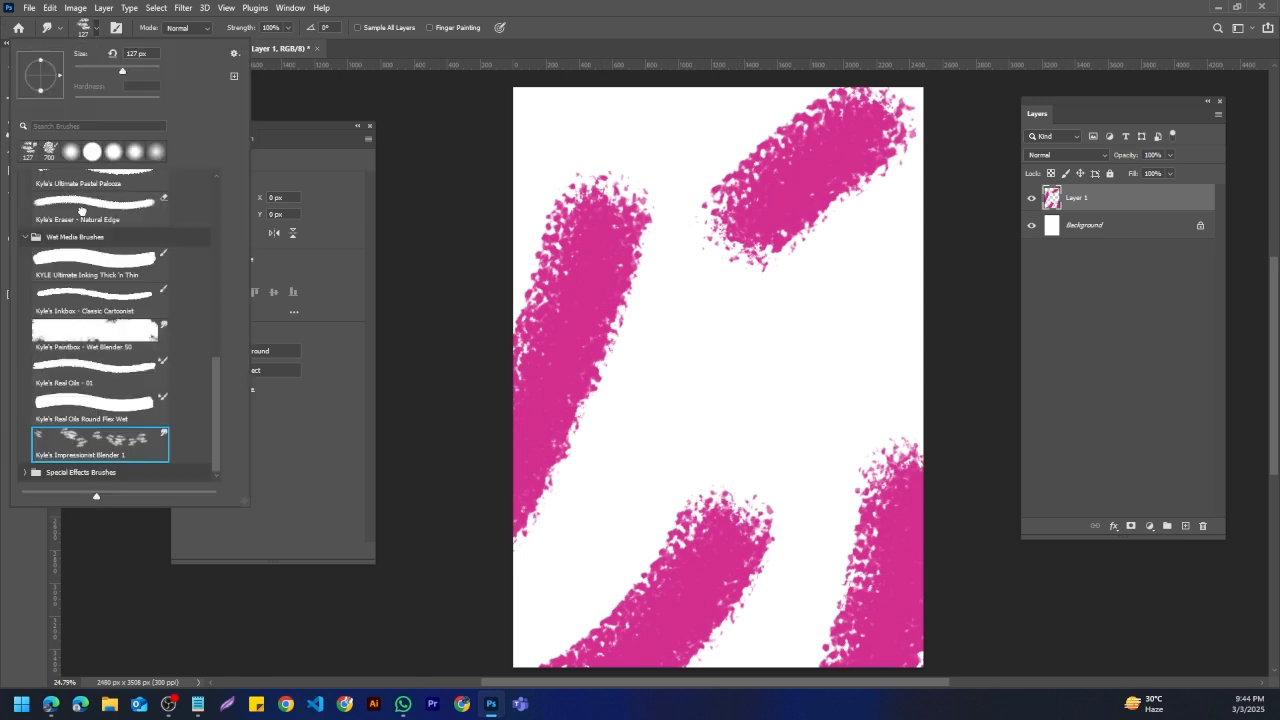
left_click(82, 210)
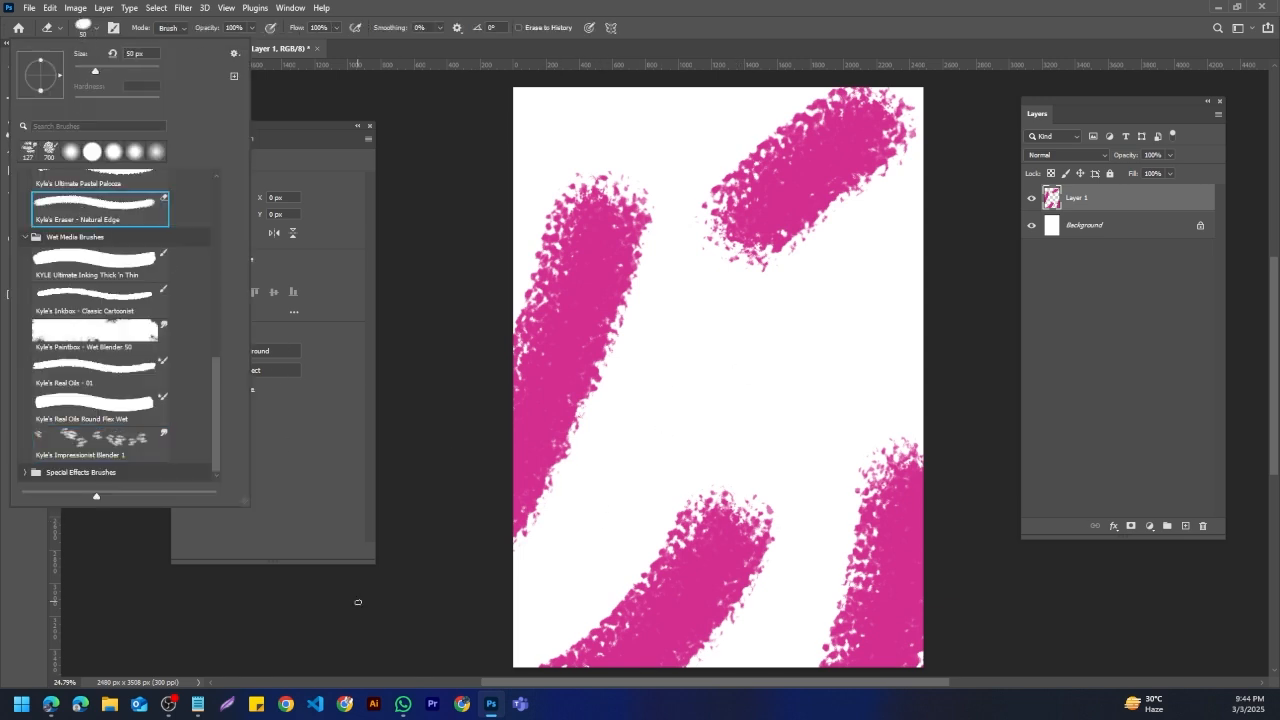
Step: Look at the New Brush dialog and the file dialog for importing brushes, without creating or loading a brush
left_click(234, 54)
left_click(236, 75)
left_click(236, 75)
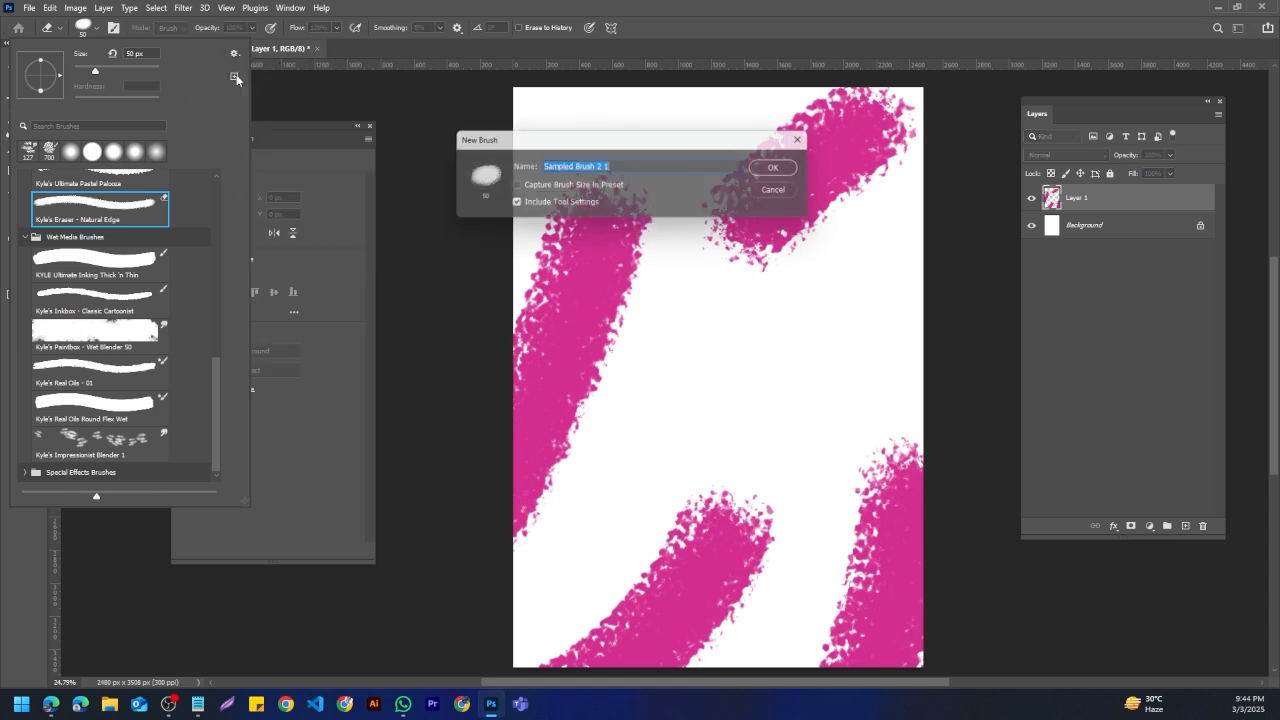
left_click(785, 191)
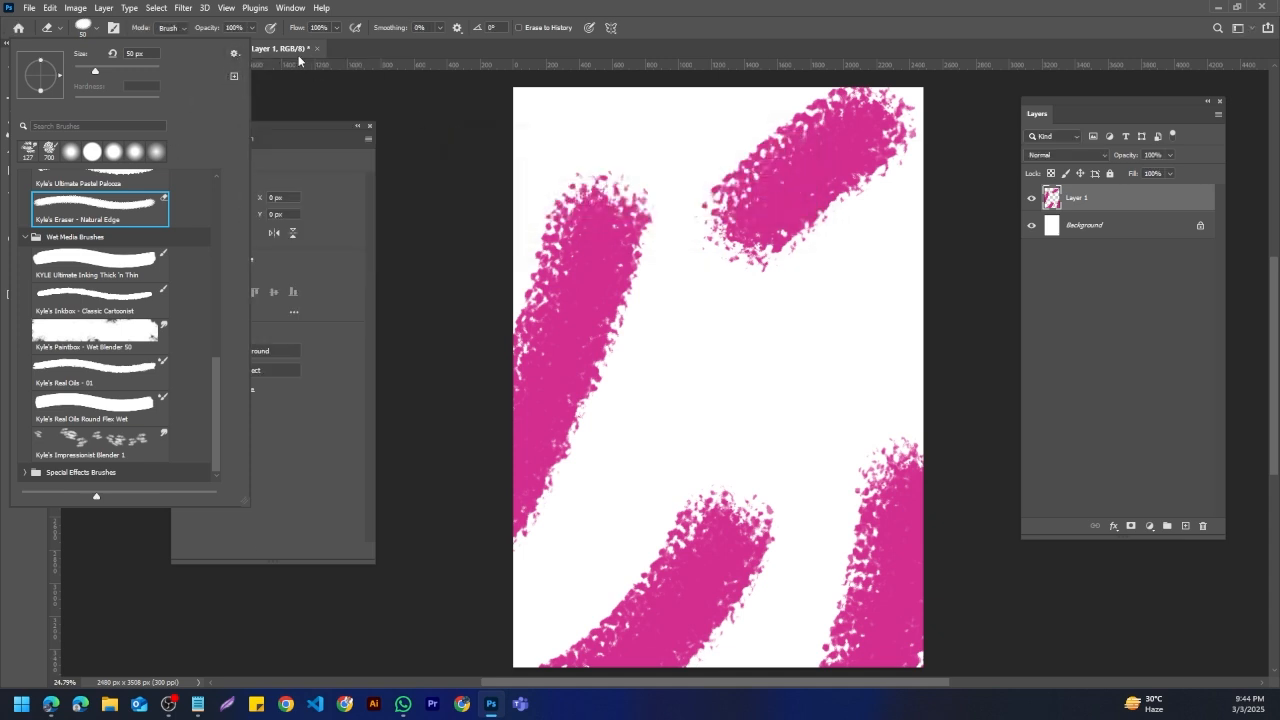
left_click(234, 53)
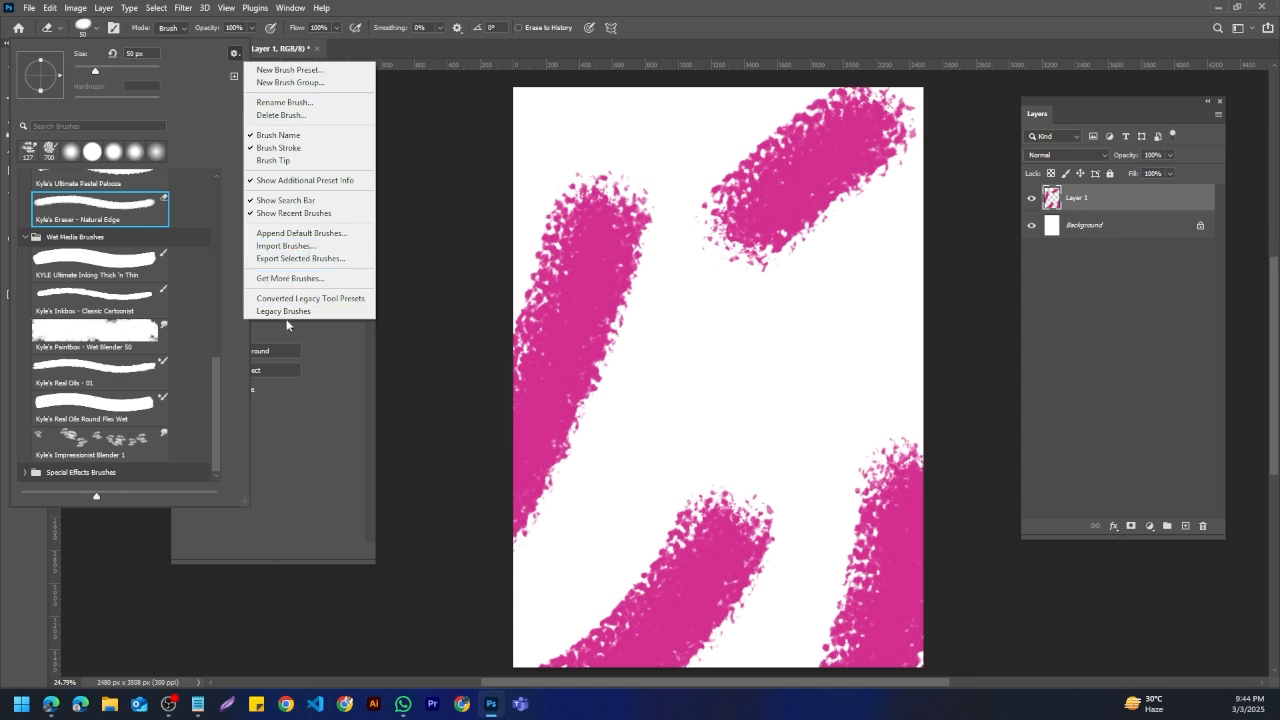
left_click(285, 245)
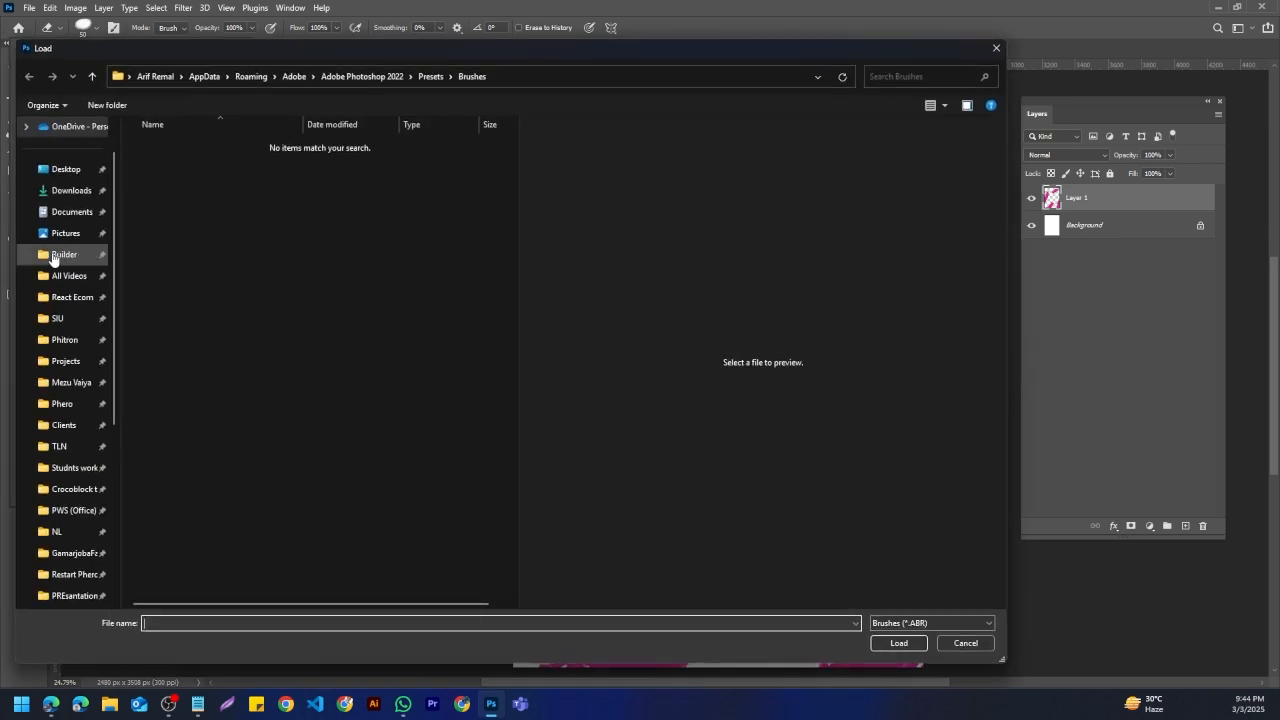
left_click(966, 642)
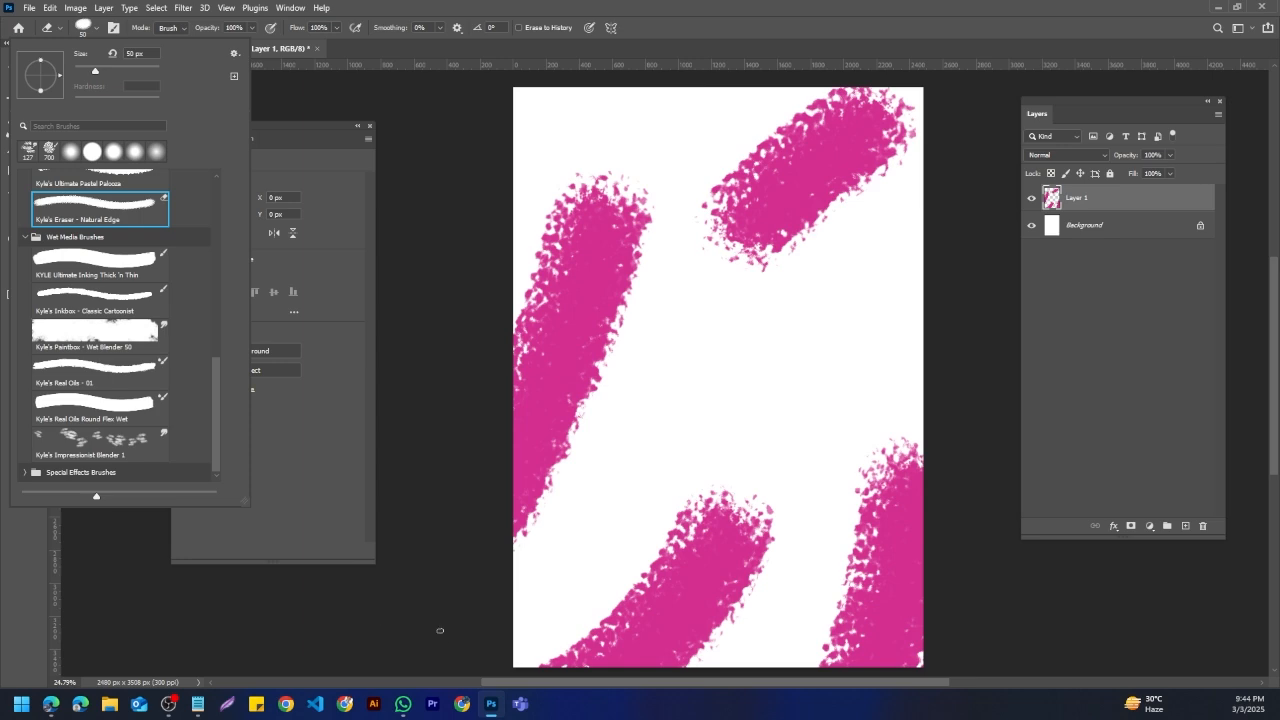
Step: Switch to the Edge browser window and search Google for "photoshop brush"
left_click(51, 703)
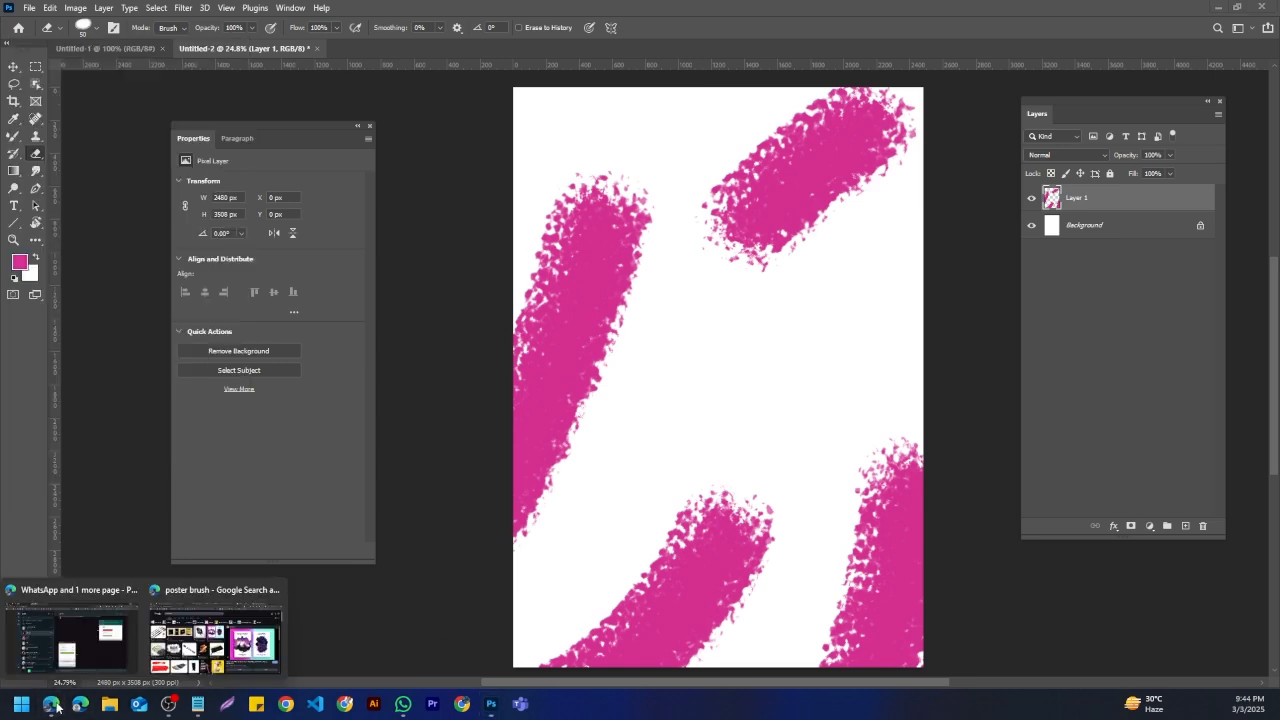
left_click(204, 628)
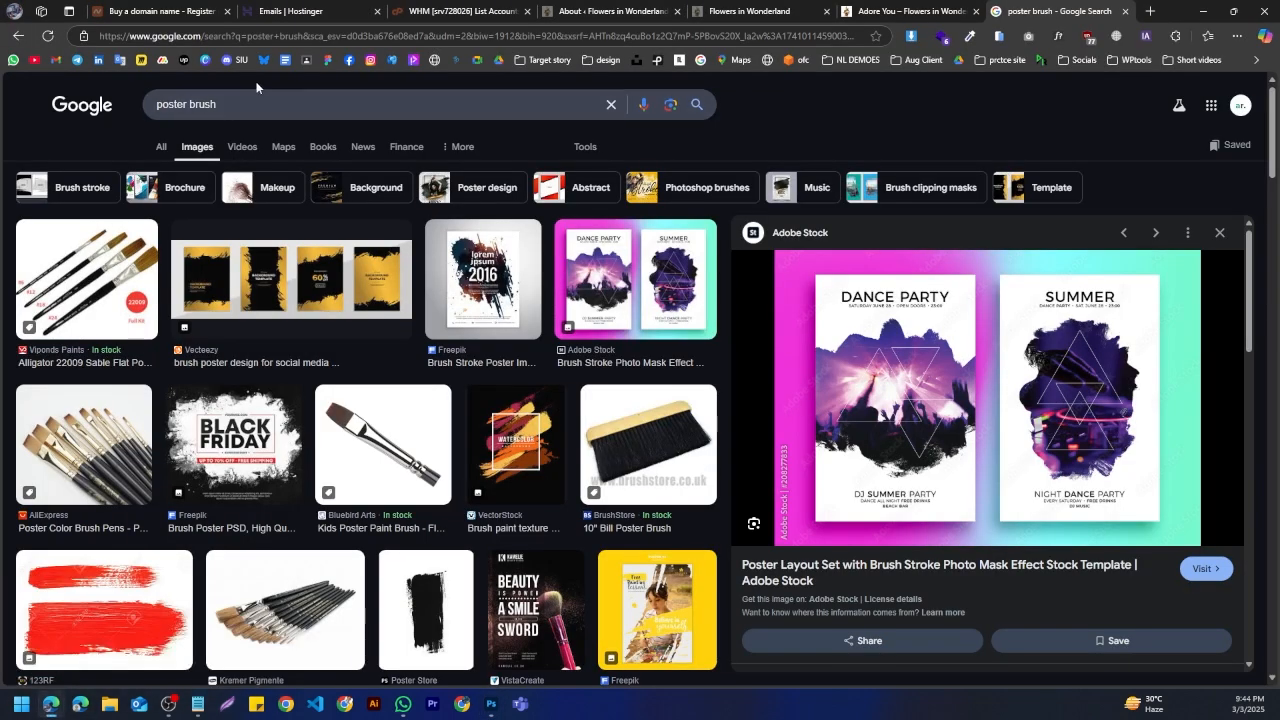
left_click(205, 42)
type("p")
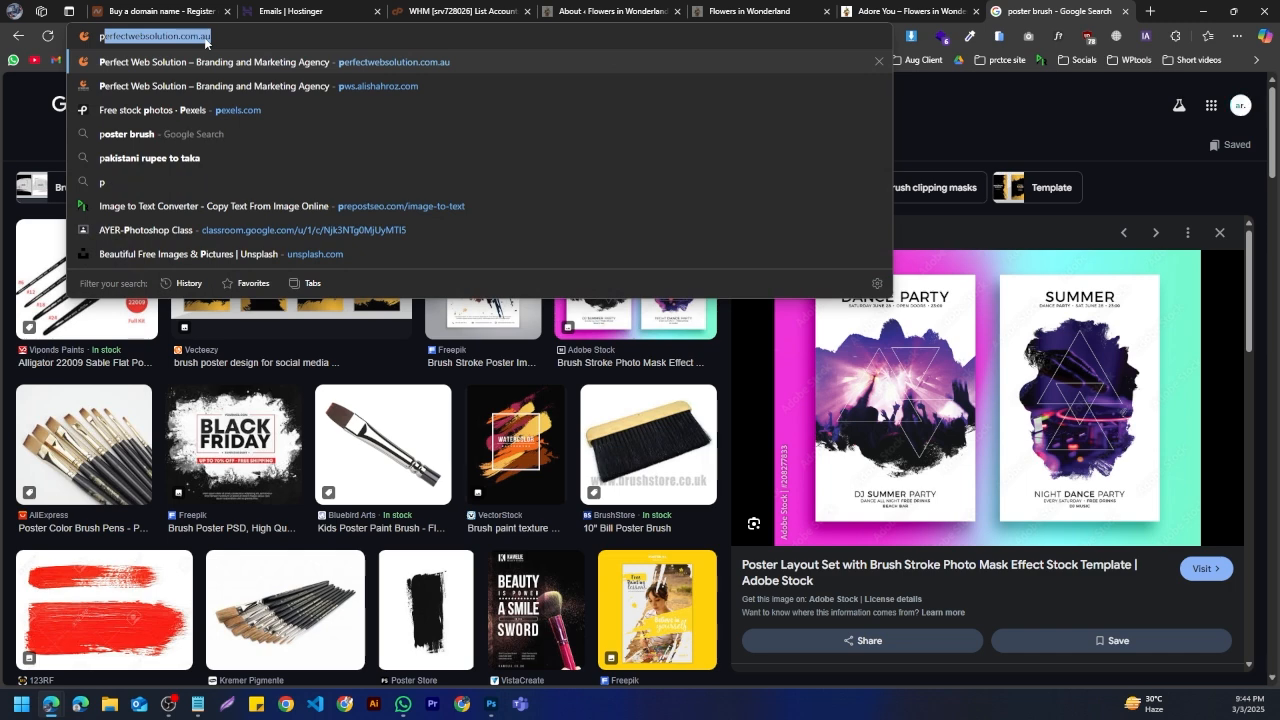
type("hotoshop")
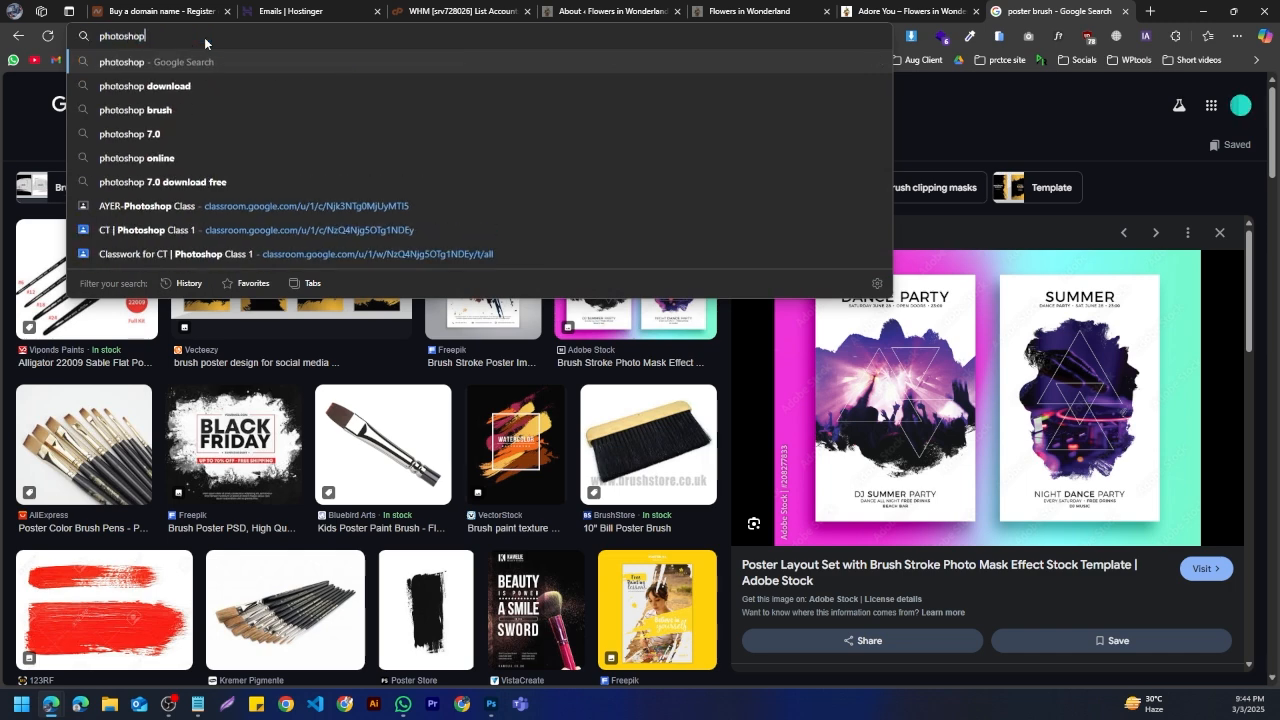
type(" brush")
key("Return")
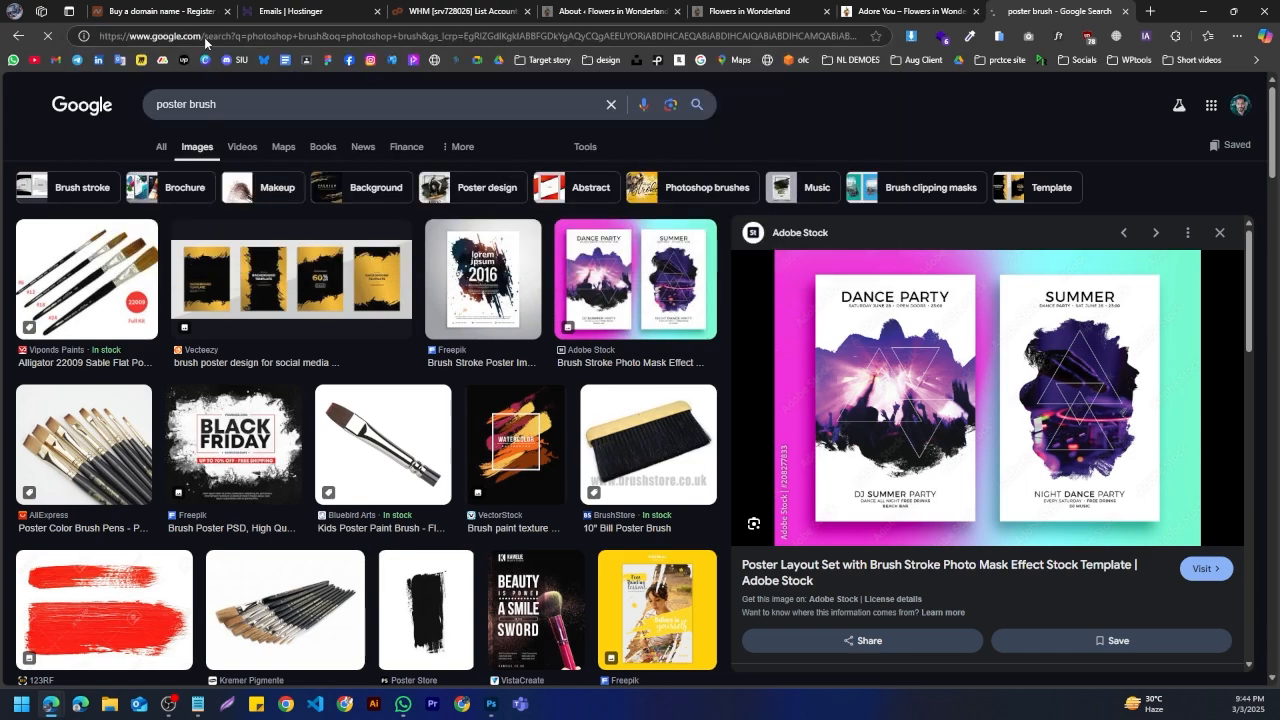
Step: Open Brusheezy's Photoshop Free Brushes page in a separate tab and browse its brush packs
middle_click(236, 222)
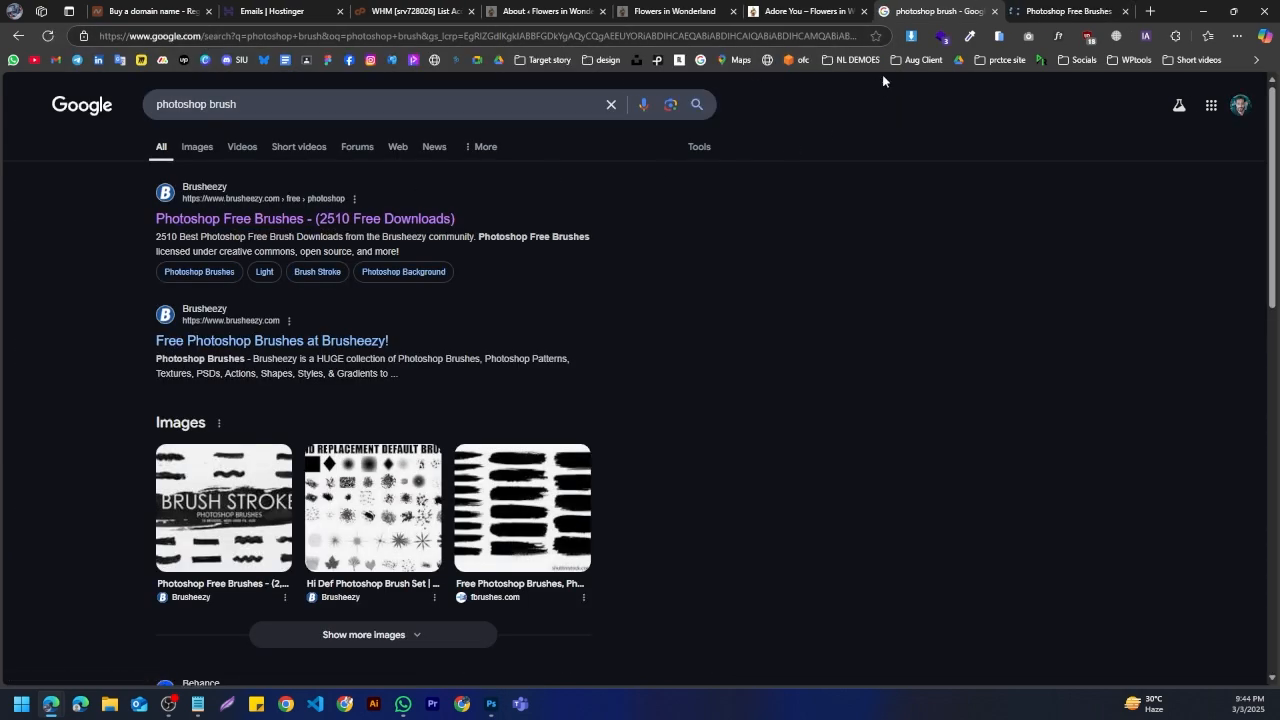
left_click(1058, 11)
scroll(351, 306, "down", 12)
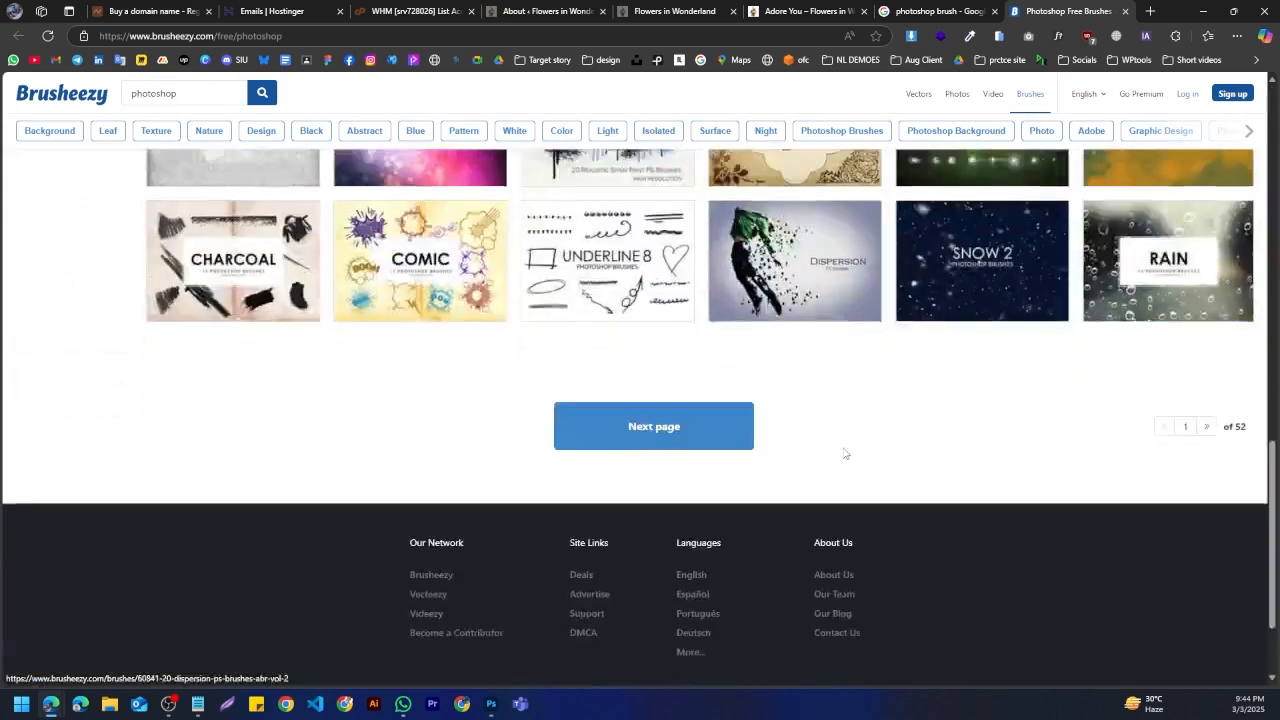
scroll(843, 451, "up", 2)
scroll(855, 455, "up", 6)
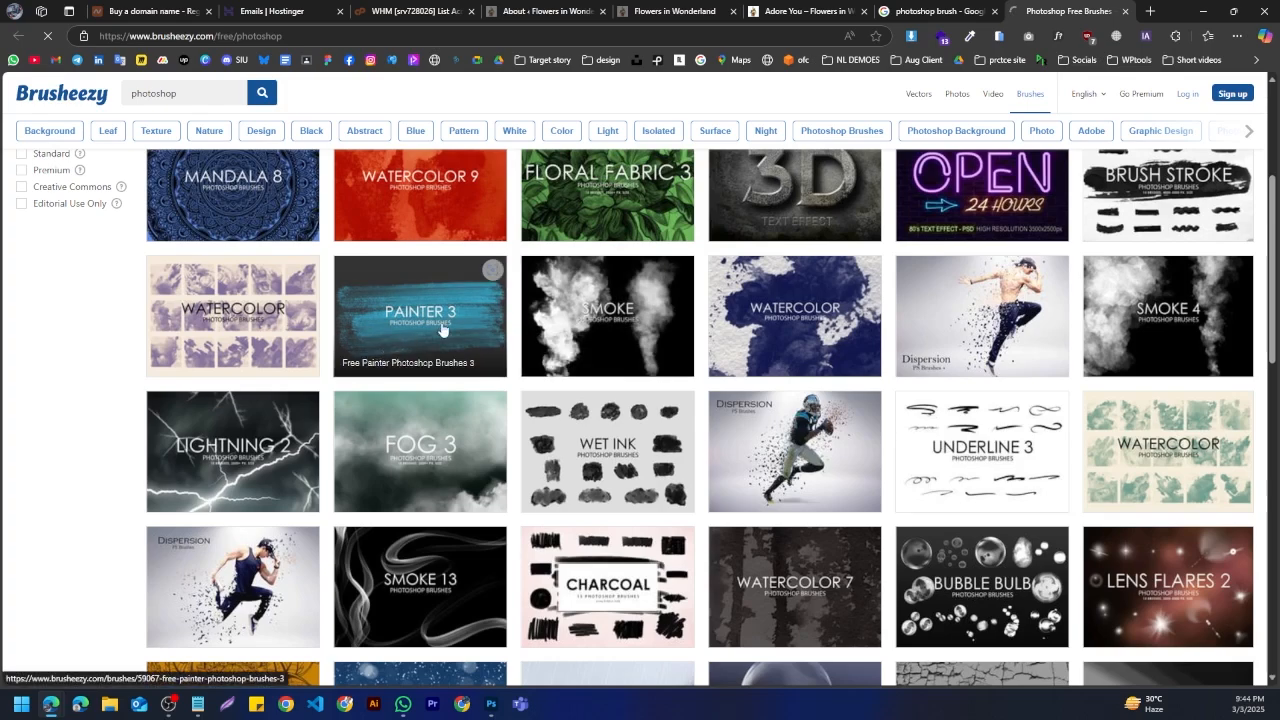
Step: Open the free Smoke brush pack, look through the related smoke and fog packs, and return to Photoshop
left_click(551, 339)
scroll(623, 303, "down", 6)
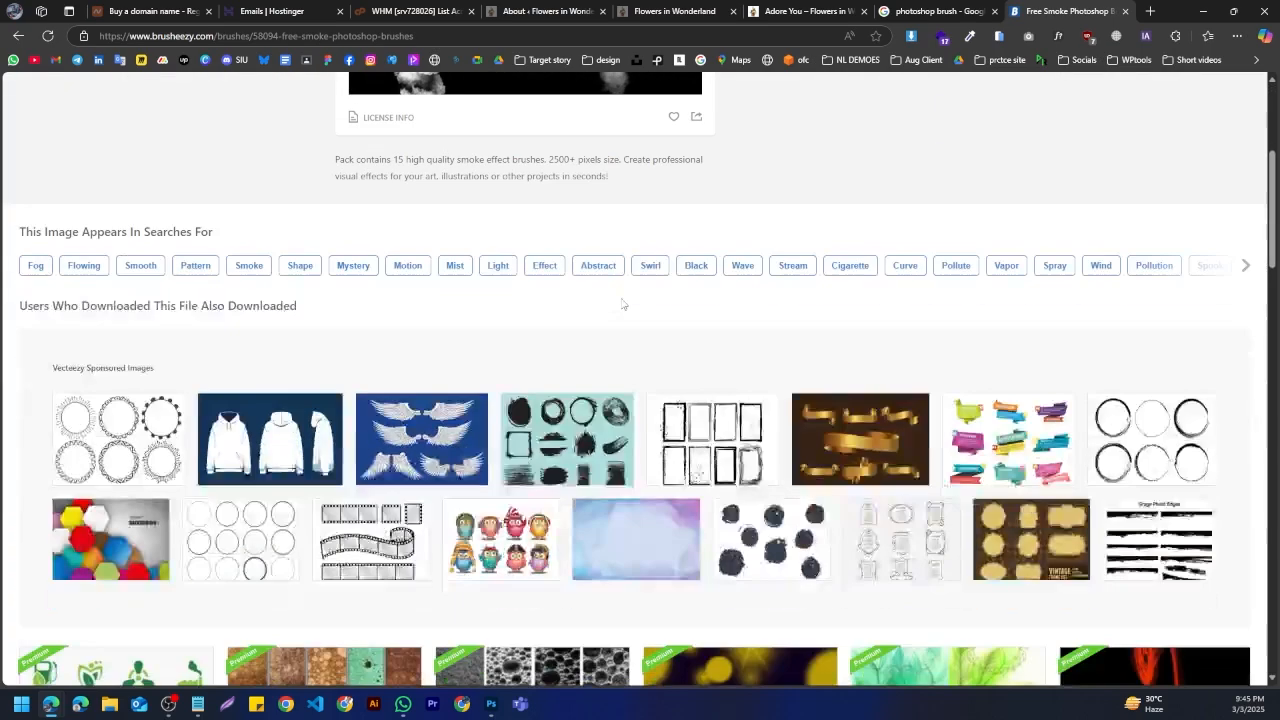
scroll(622, 302, "down", 8)
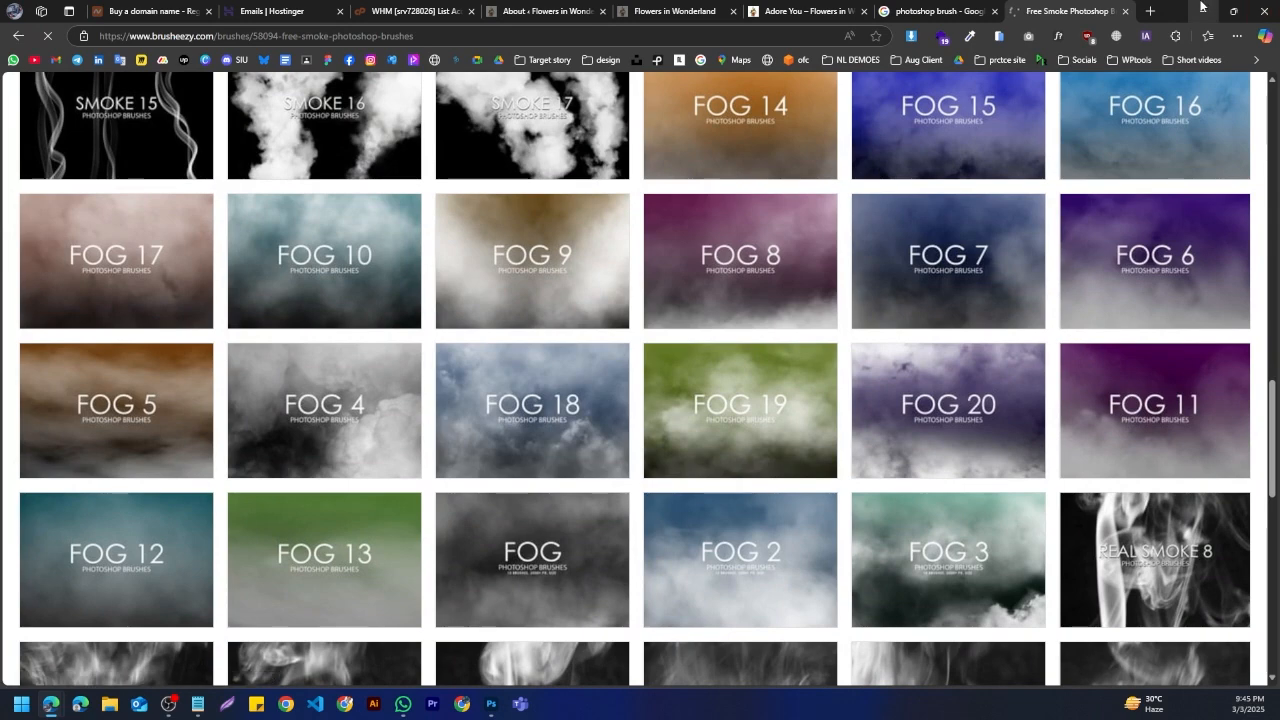
left_click(1203, 11)
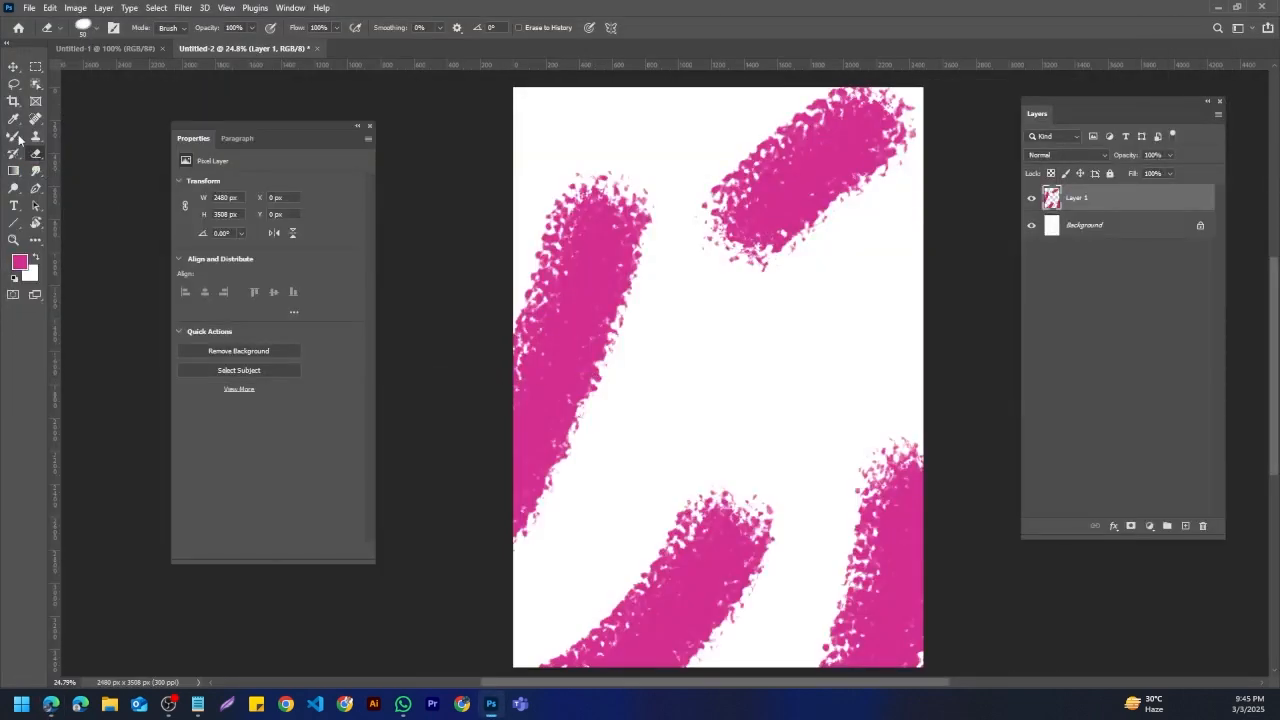
Step: Select the Pencil Tool and replace the painted layer with a new empty layer
left_click(14, 136)
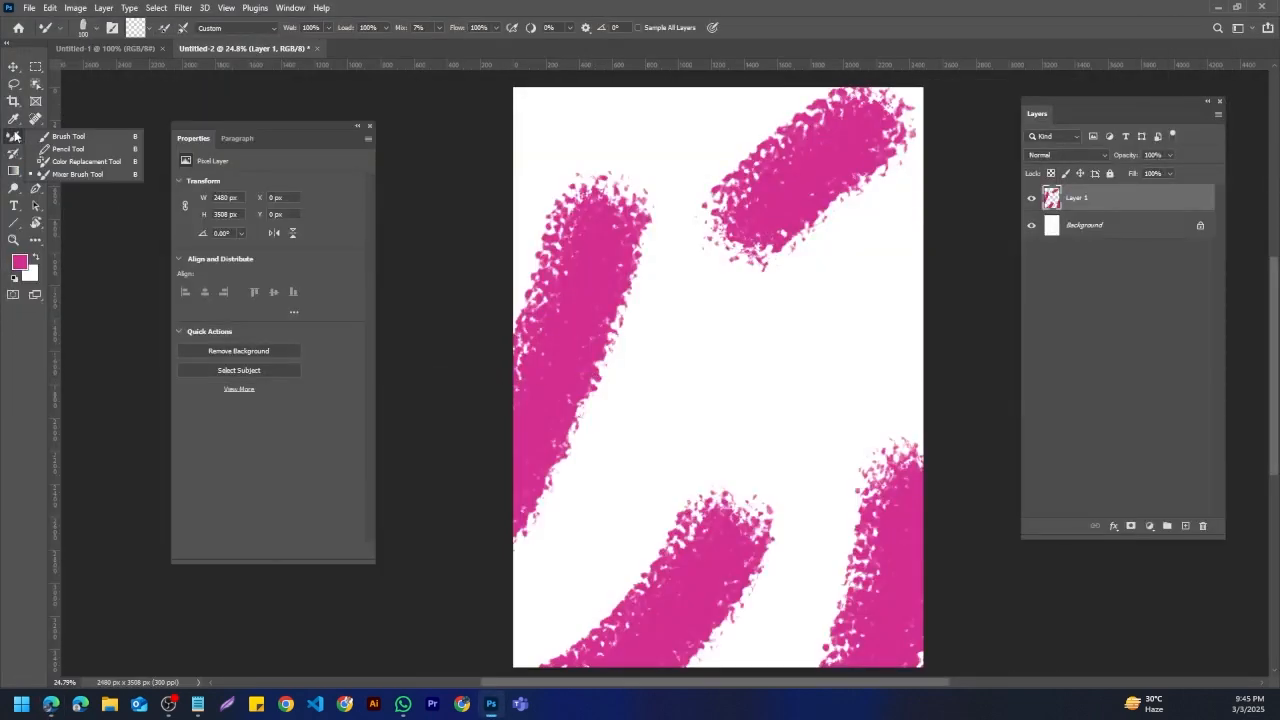
left_click(64, 149)
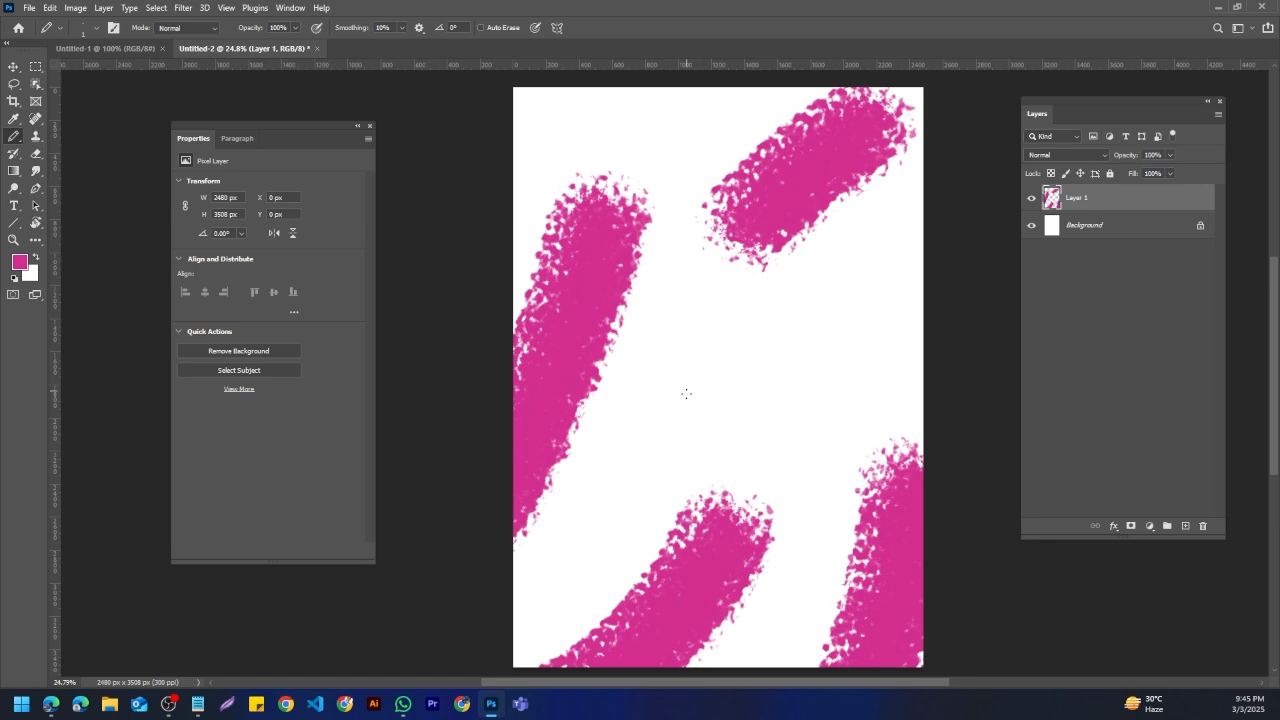
scroll(749, 369, "up", 5)
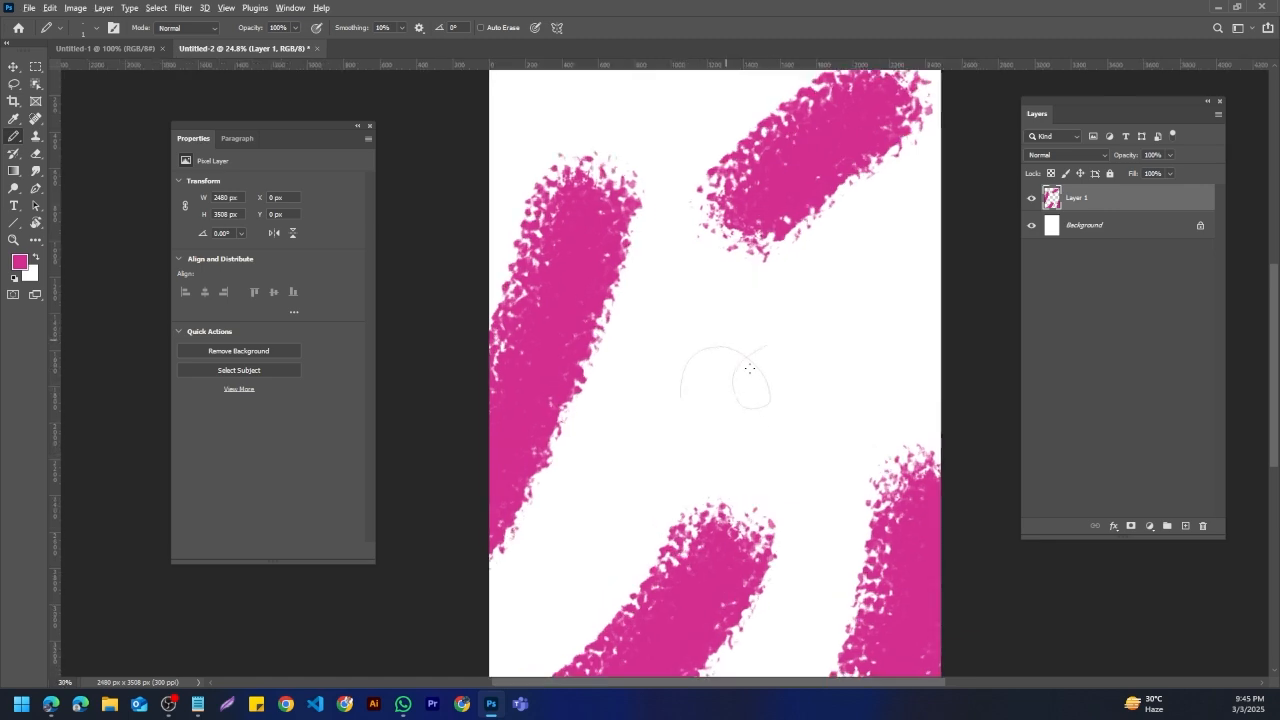
left_click(1203, 526)
left_click(1185, 526)
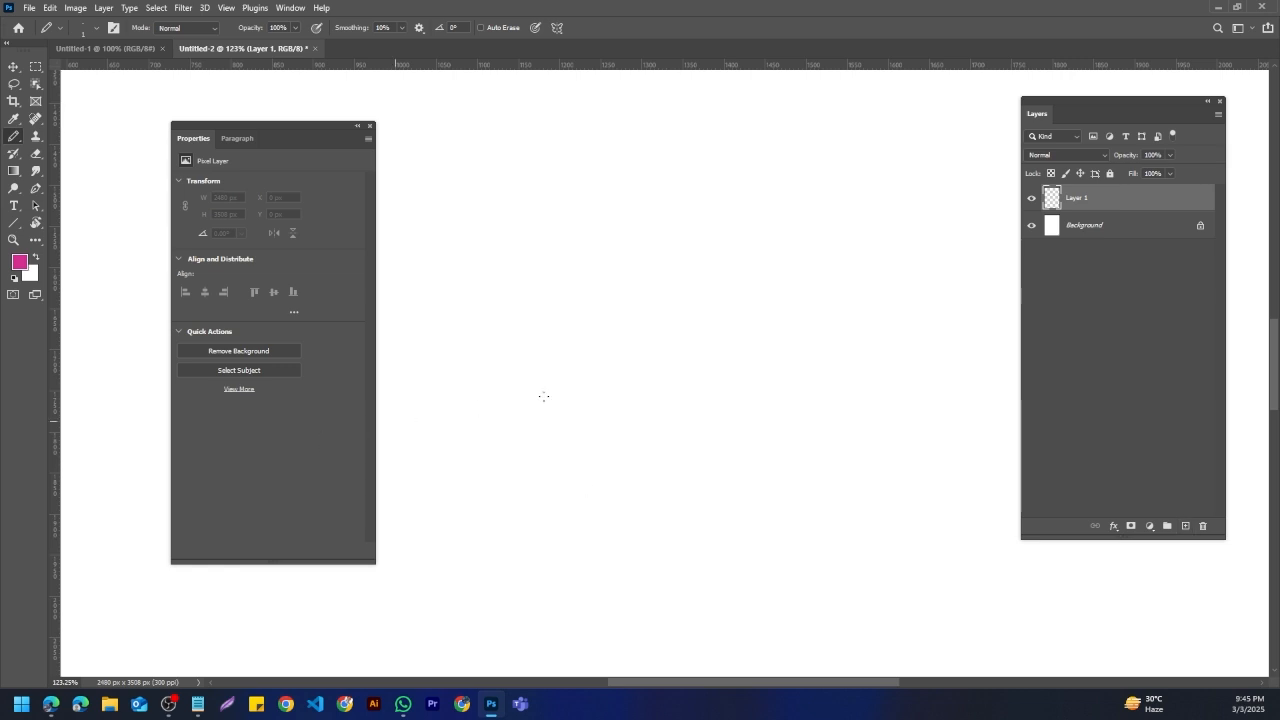
Step: Set the pencil size to 17 px and handwrite a short name about 409 px wide near the middle of the canvas
left_click(97, 28)
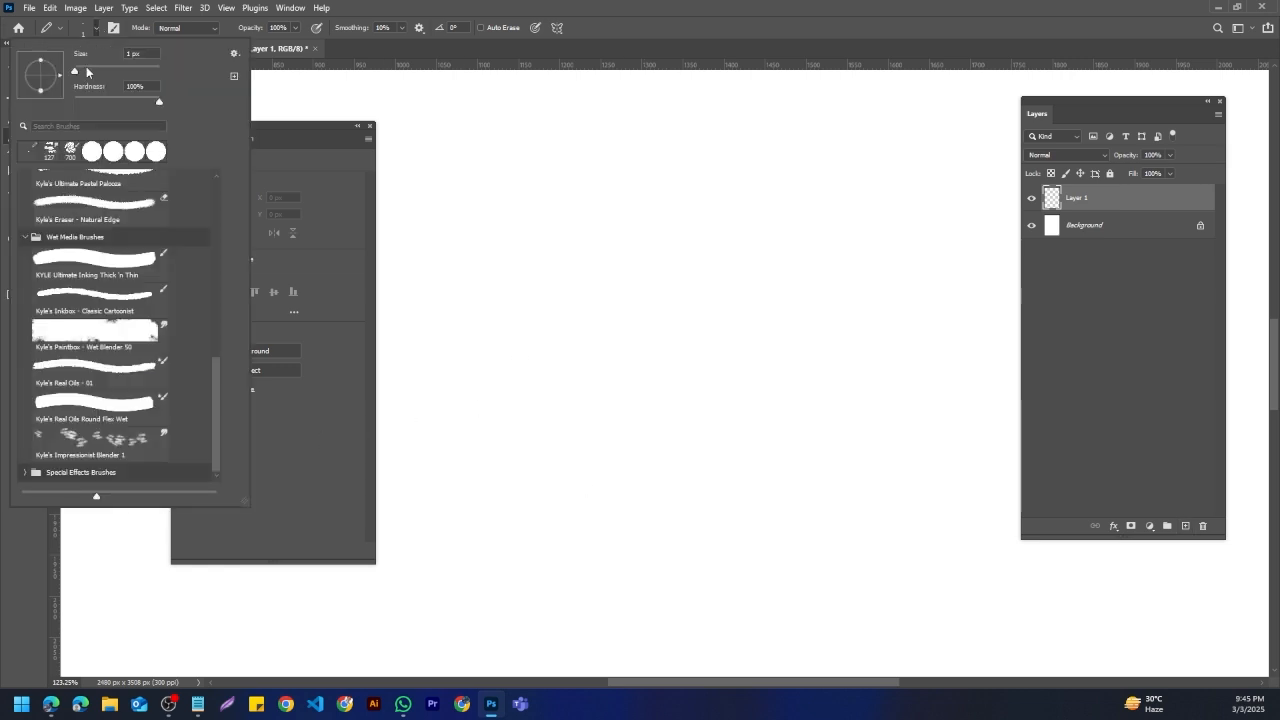
left_click_drag(74, 71, 82, 72)
left_click(451, 366)
mouse_move(489, 422)
left_mouse_down()
mouse_move(504, 327)
mouse_move(563, 330)
mouse_move(532, 386)
mouse_move(528, 376)
mouse_move(588, 402)
mouse_move(608, 324)
mouse_move(652, 362)
mouse_move(737, 319)
mouse_move(734, 339)
mouse_move(763, 243)
mouse_move(802, 297)
left_mouse_up()
left_click(607, 323)
scroll(634, 367, "down", 2)
scroll(634, 367, "down", 6)
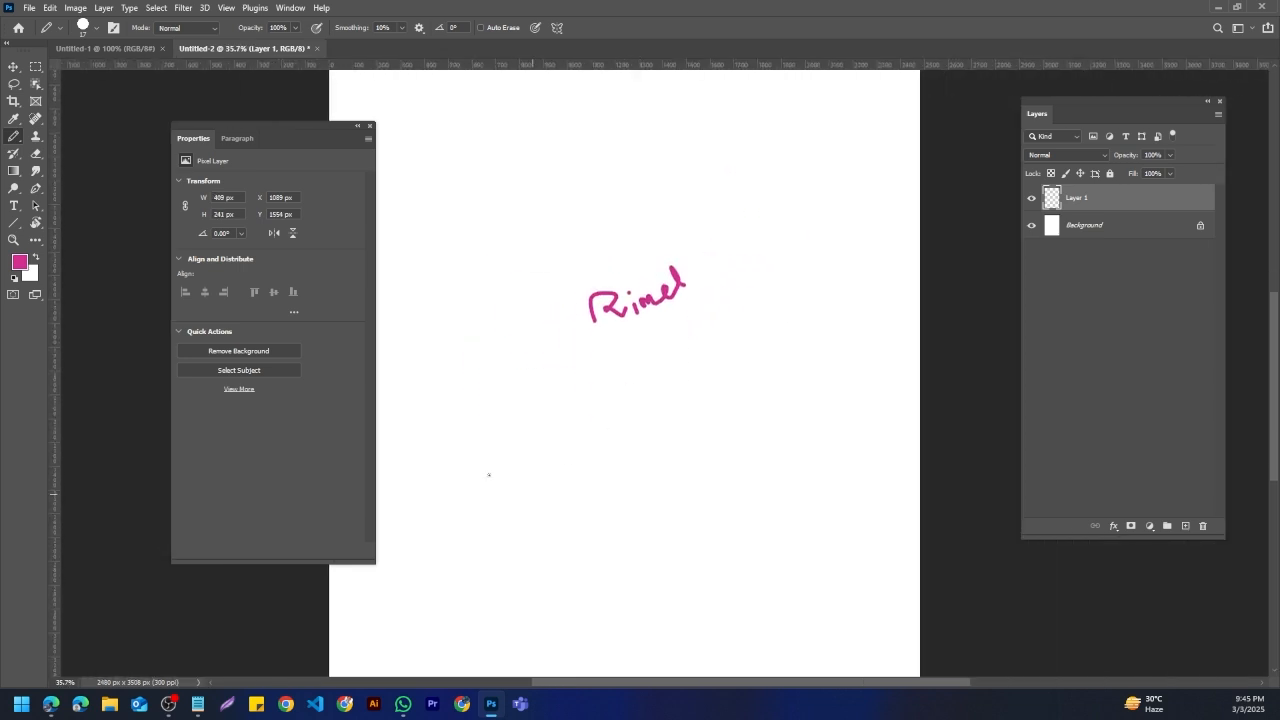
Step: Sketch a large tree with a wavy crown on the canvas's left side, and move the Properties panel off the canvas
left_click_drag(453, 452, 421, 526)
mouse_move(515, 446)
left_mouse_down()
mouse_move(497, 458)
mouse_move(517, 522)
mouse_move(578, 402)
mouse_move(561, 335)
left_mouse_up()
left_click_drag(453, 452, 388, 440)
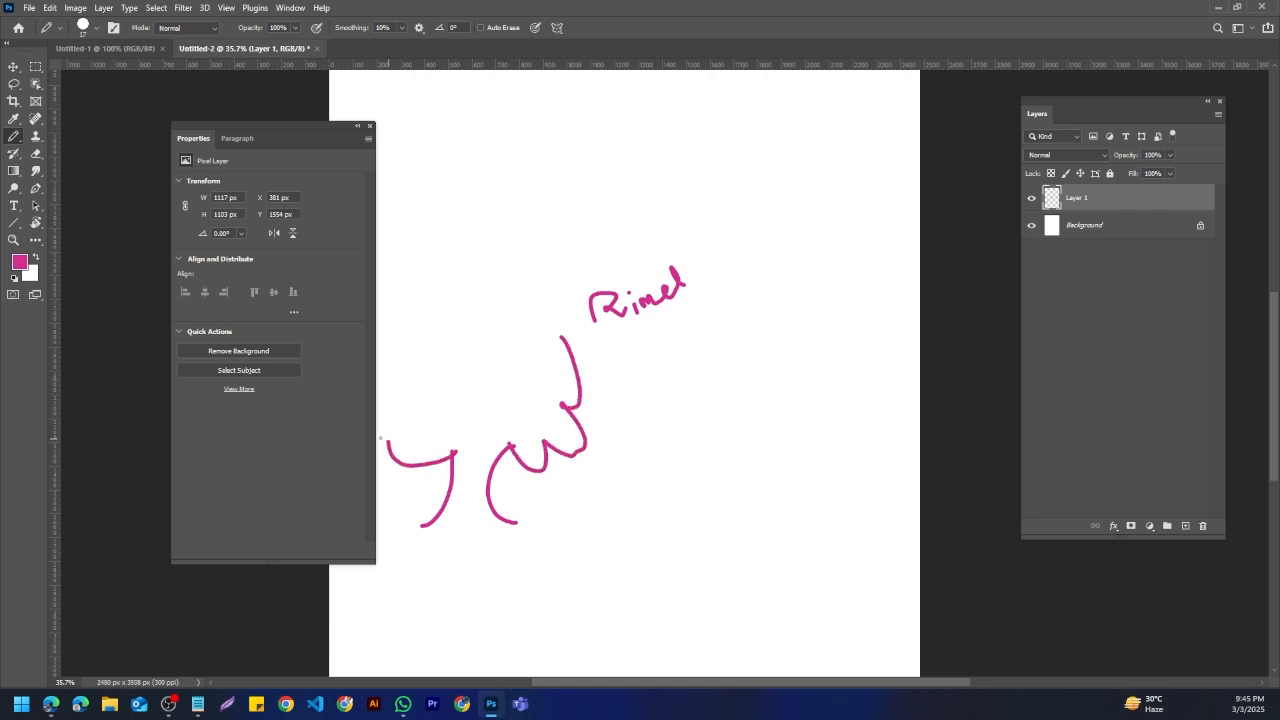
left_click_drag(350, 318, 425, 311)
left_click_drag(280, 130, 148, 125)
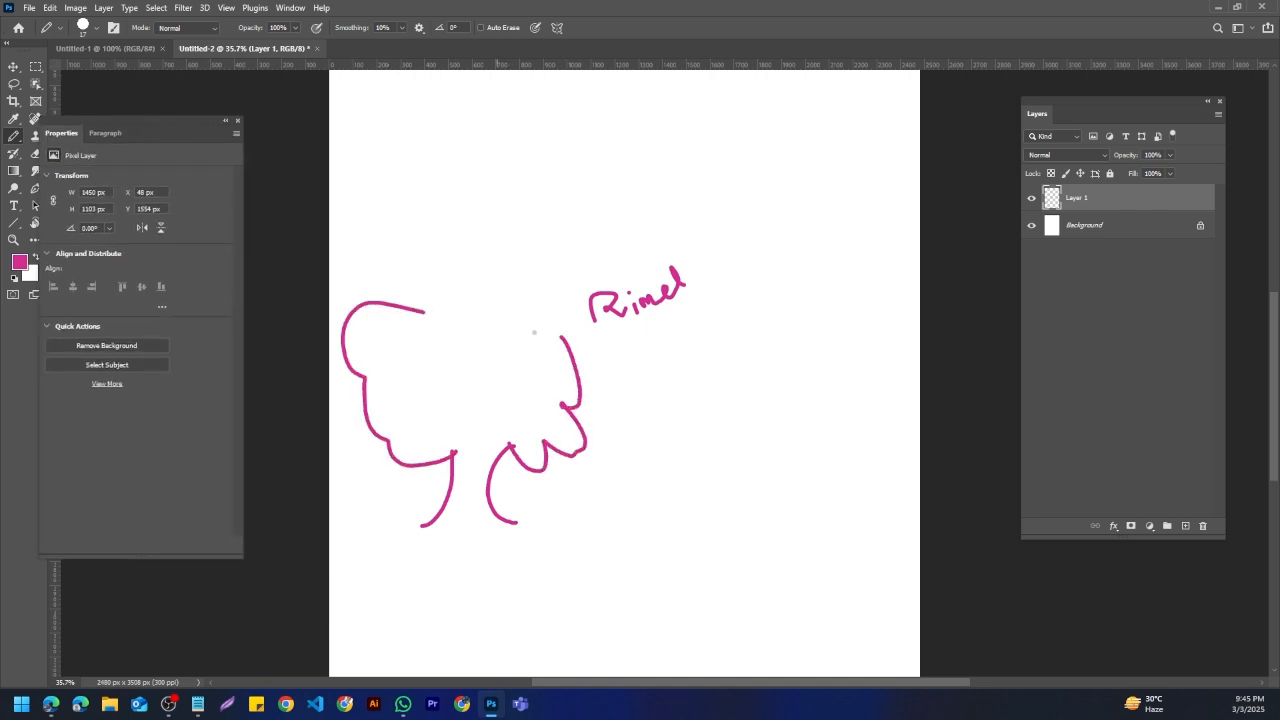
left_click_drag(569, 335, 376, 321)
Step: Sketch a small house with a pointed roof, base lines and a partial second hut beside the tree
mouse_move(636, 428)
left_mouse_down()
mouse_move(596, 478)
mouse_move(658, 464)
mouse_move(614, 513)
left_mouse_up()
mouse_move(657, 462)
left_mouse_down()
mouse_move(648, 553)
mouse_move(676, 521)
mouse_move(681, 531)
left_mouse_up()
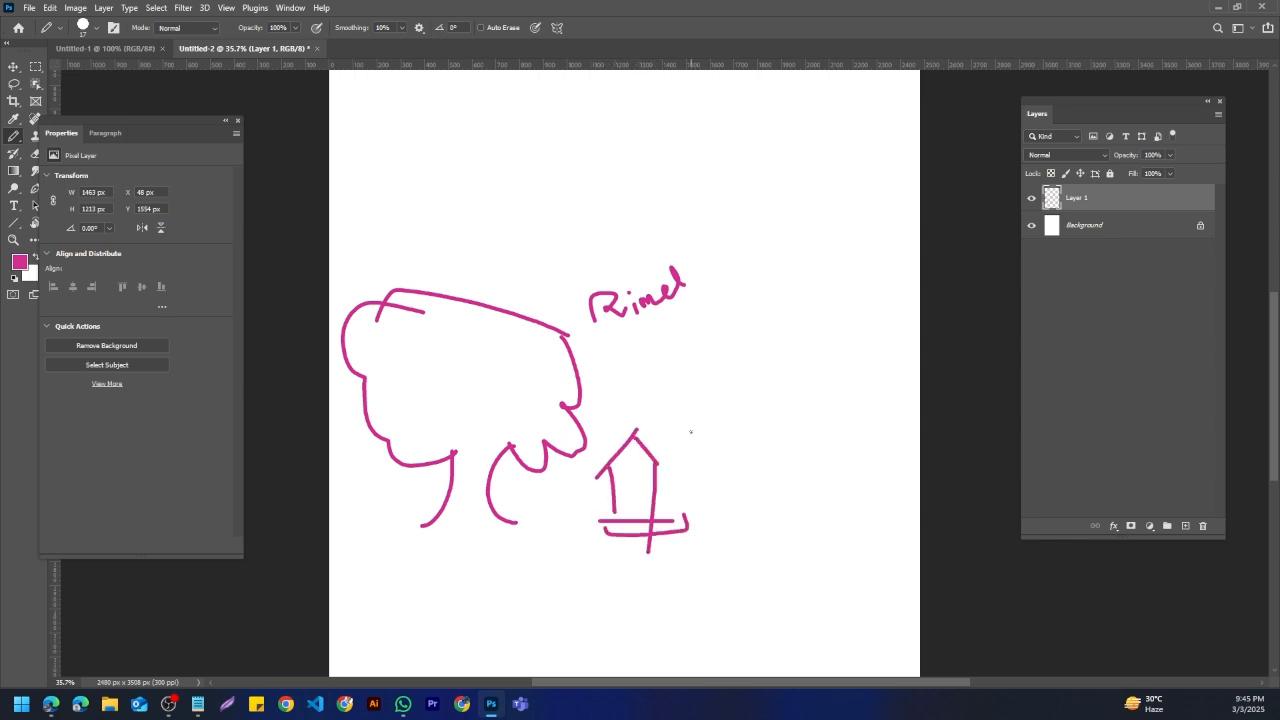
mouse_move(674, 451)
left_mouse_down()
mouse_move(736, 449)
mouse_move(720, 443)
left_mouse_up()
left_click_drag(729, 496, 733, 512)
left_click_drag(628, 506, 735, 497)
left_click_drag(664, 545, 720, 540)
Step: Draw three simple birds above the tree and handwritten name, and two cloud outlines above the birds
scroll(662, 510, "down", 11)
scroll(670, 541, "up", 6)
scroll(670, 540, "up", 6)
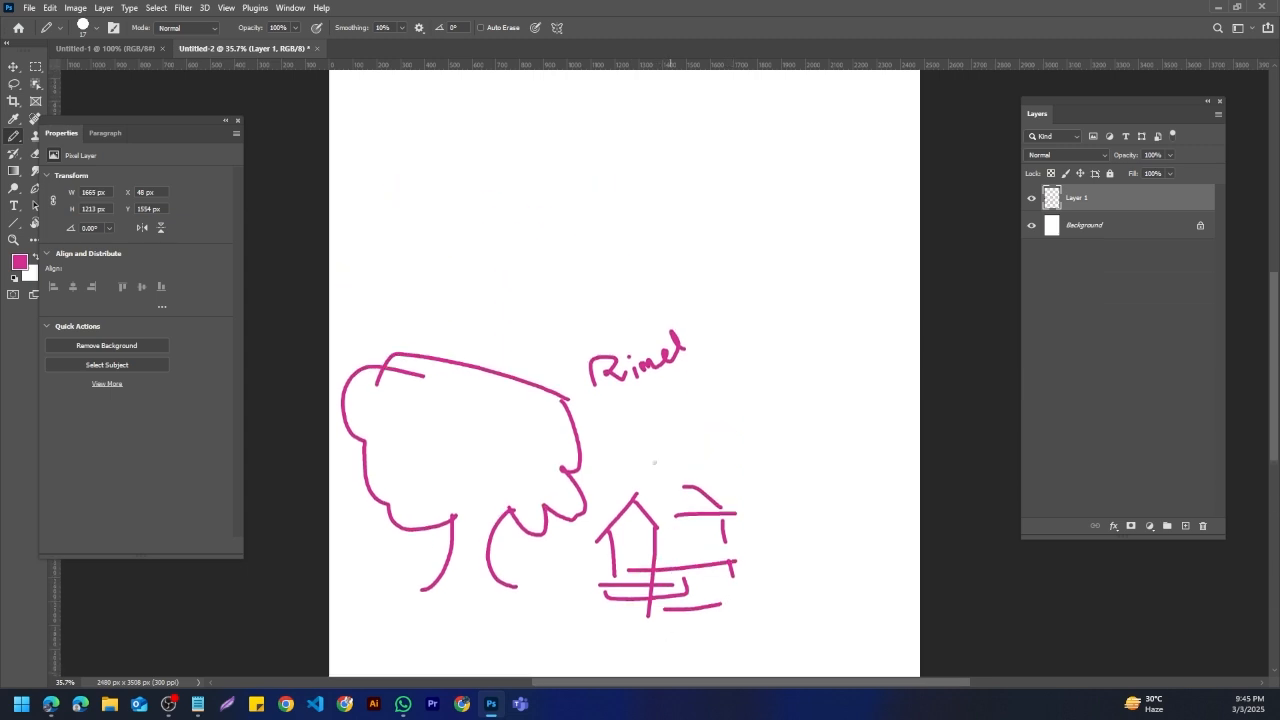
scroll(600, 450, "down", 4)
scroll(492, 293, "up", 3)
mouse_move(436, 236)
left_mouse_down()
mouse_move(477, 257)
mouse_move(478, 245)
mouse_move(554, 258)
left_mouse_up()
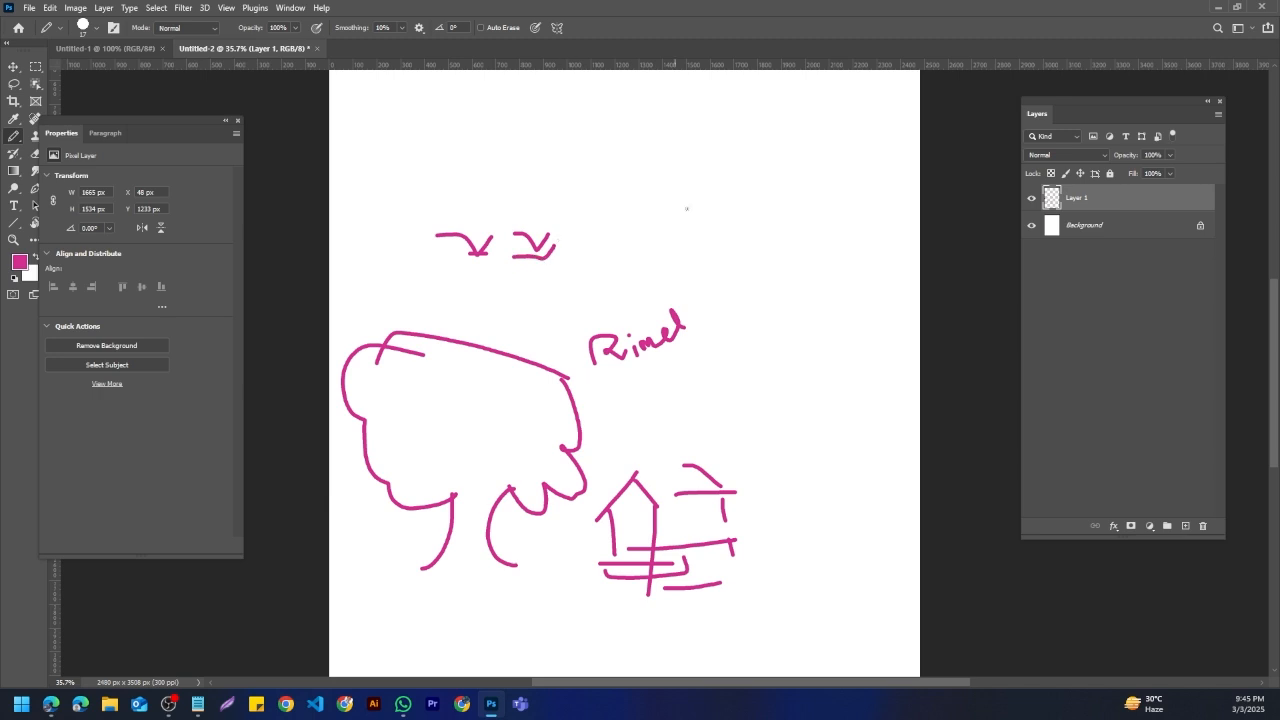
left_click_drag(678, 208, 709, 204)
mouse_move(556, 123)
left_mouse_down()
mouse_move(534, 152)
mouse_move(558, 134)
mouse_move(624, 128)
mouse_move(570, 105)
mouse_move(541, 130)
left_mouse_up()
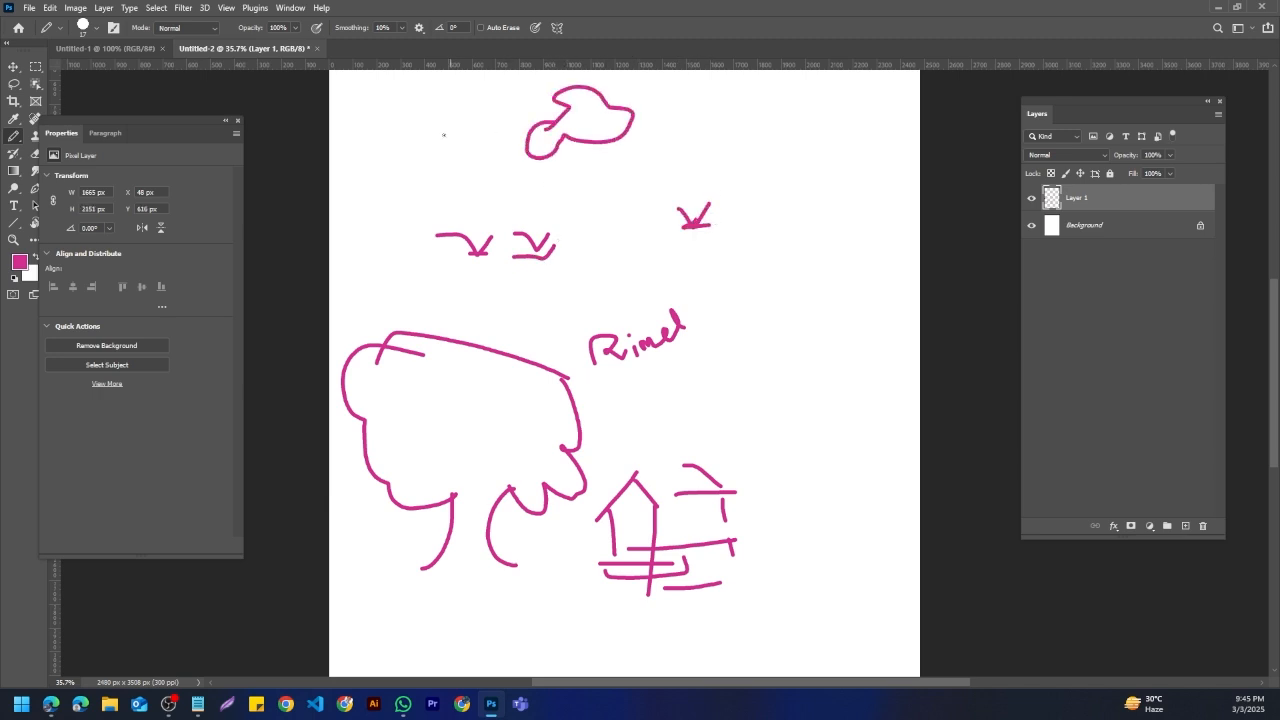
mouse_move(440, 132)
left_mouse_down()
mouse_move(464, 140)
mouse_move(446, 110)
mouse_move(438, 134)
left_mouse_up()
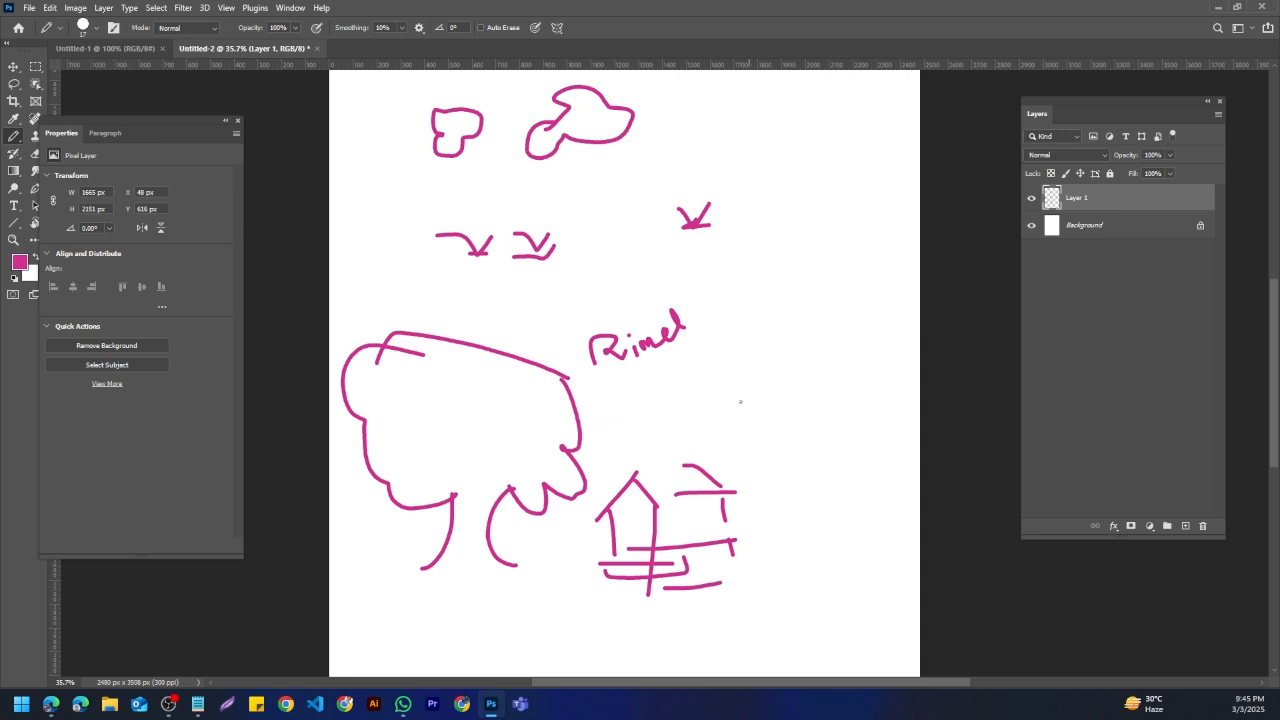
Step: Sketch a sailboat with a figure and water lines beneath it, to the right of the handwritten name
mouse_move(727, 398)
left_mouse_down()
mouse_move(847, 388)
mouse_move(721, 395)
mouse_move(732, 405)
mouse_move(844, 388)
mouse_move(724, 401)
mouse_move(744, 428)
mouse_move(844, 389)
mouse_move(821, 431)
left_mouse_up()
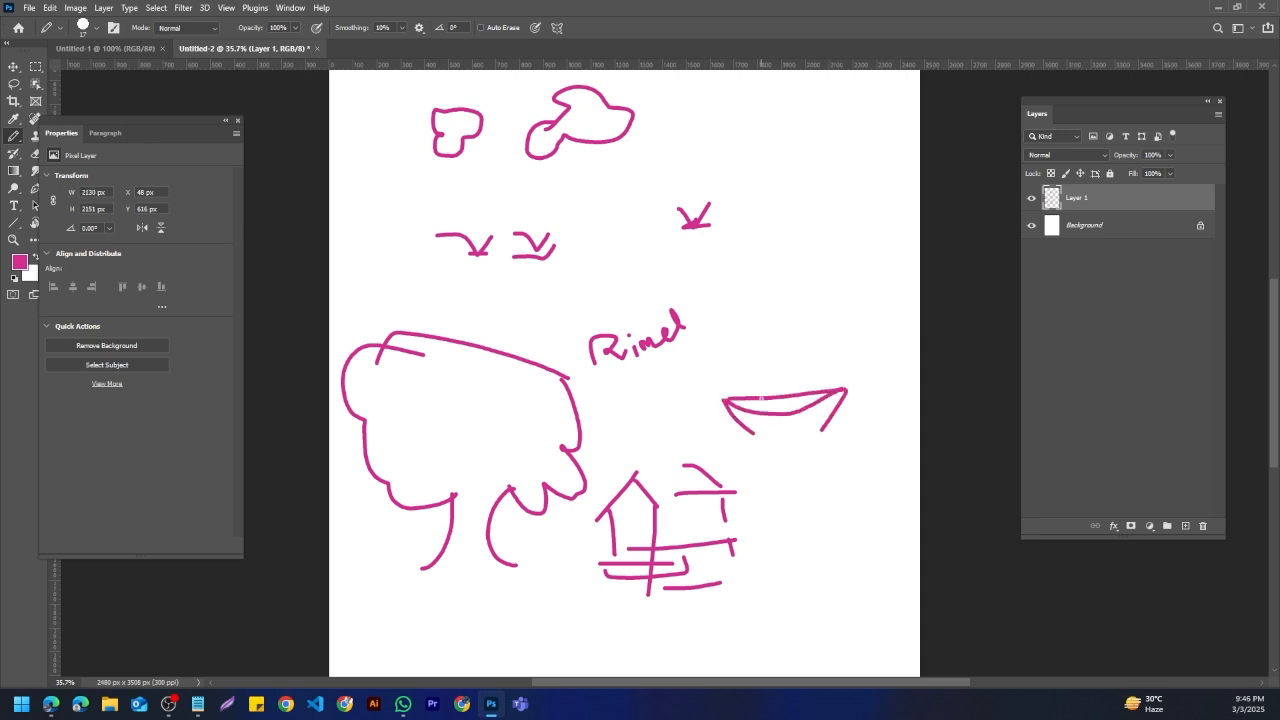
mouse_move(757, 403)
left_mouse_down()
mouse_move(768, 373)
mouse_move(798, 396)
mouse_move(777, 369)
mouse_move(809, 384)
mouse_move(762, 359)
mouse_move(804, 366)
mouse_move(742, 302)
left_mouse_up()
mouse_move(720, 304)
left_mouse_down()
mouse_move(790, 308)
mouse_move(800, 352)
mouse_move(720, 392)
left_mouse_up()
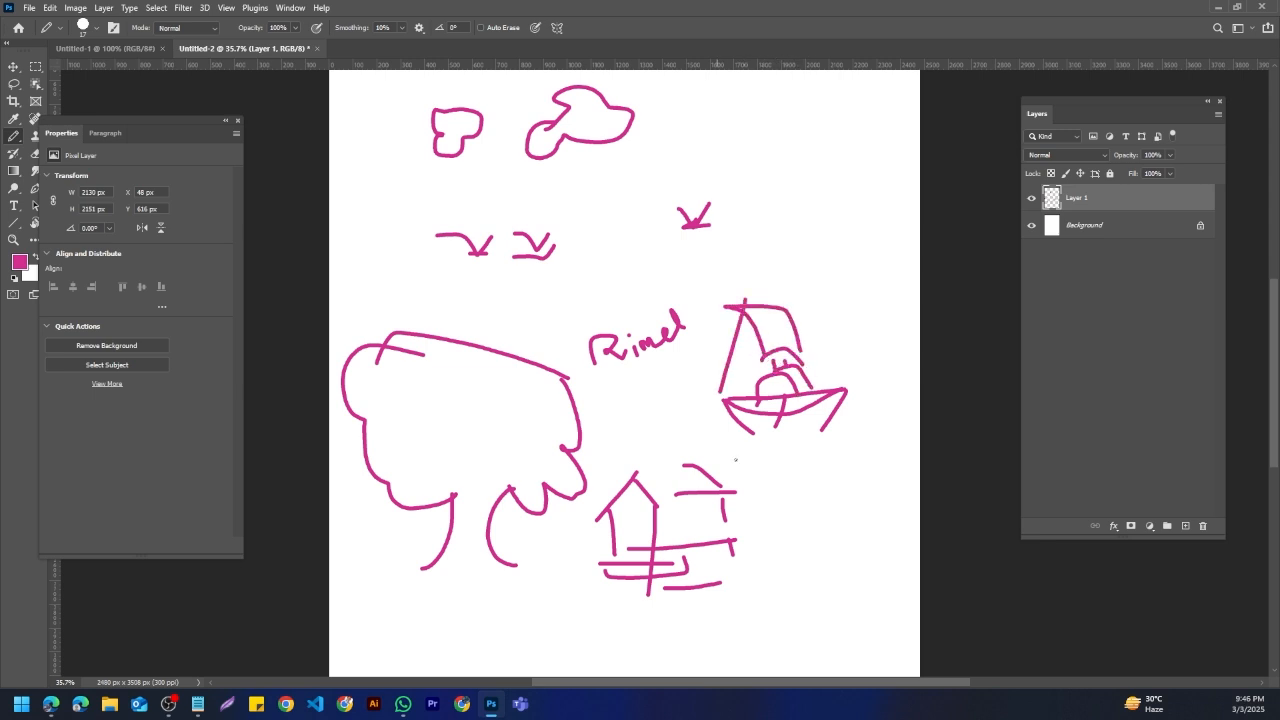
mouse_move(810, 441)
left_mouse_down()
mouse_move(746, 467)
mouse_move(846, 437)
mouse_move(700, 460)
left_mouse_up()
Step: Delete the layer holding the pencil sketch and add a new empty layer above the background
scroll(646, 443, "down", 3)
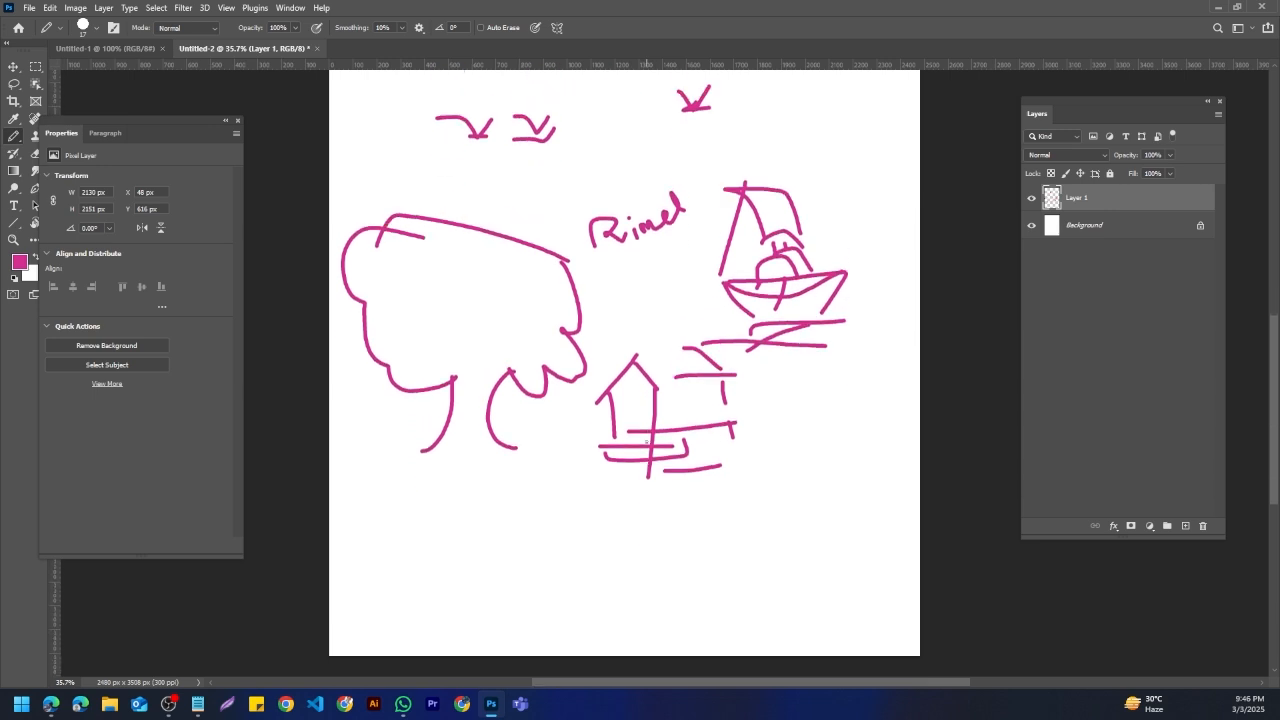
scroll(636, 421, "up", 3)
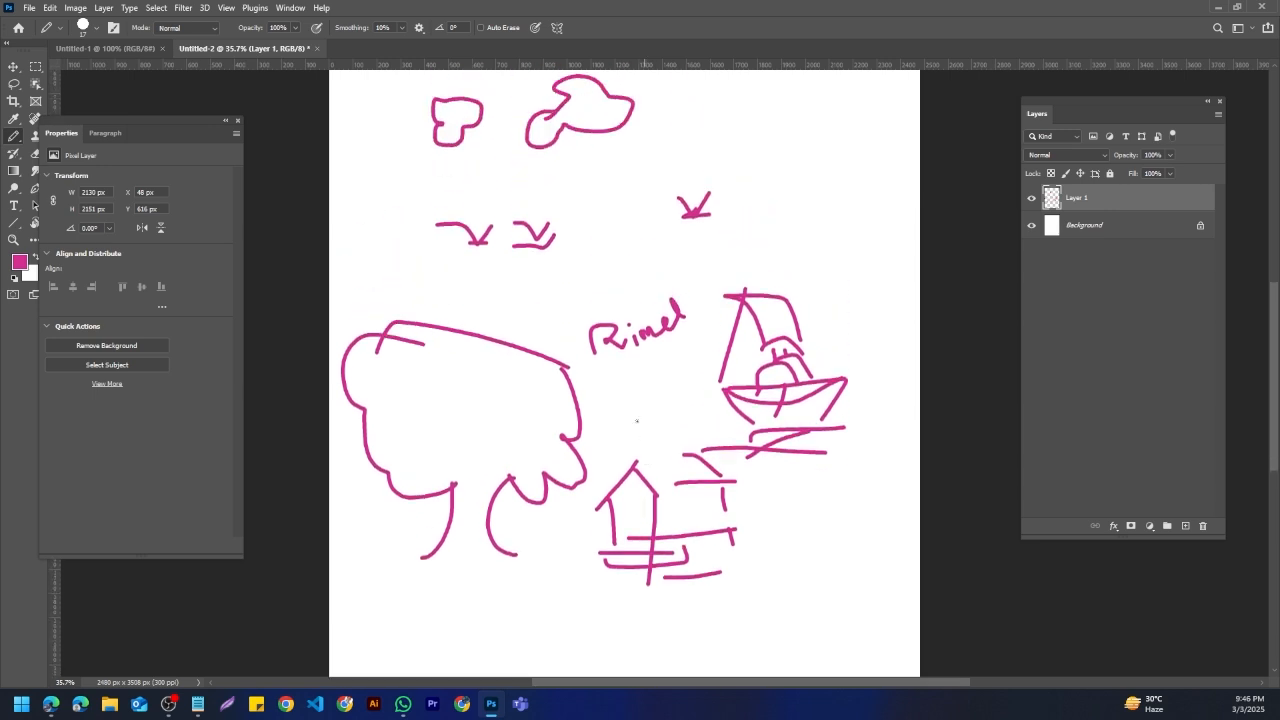
left_click(1202, 526)
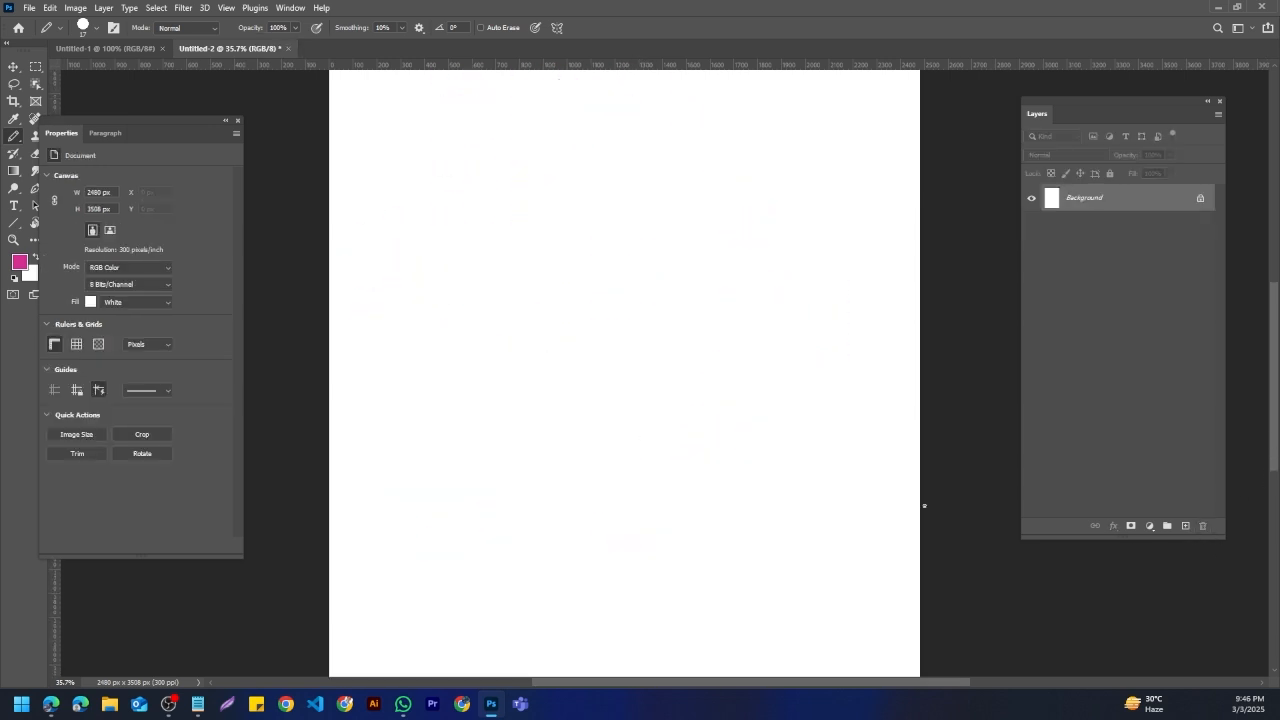
left_click(1186, 527)
Step: Select the Clone Stamp Tool and place the Properties panel clear of the toolbar
right_click(10, 141)
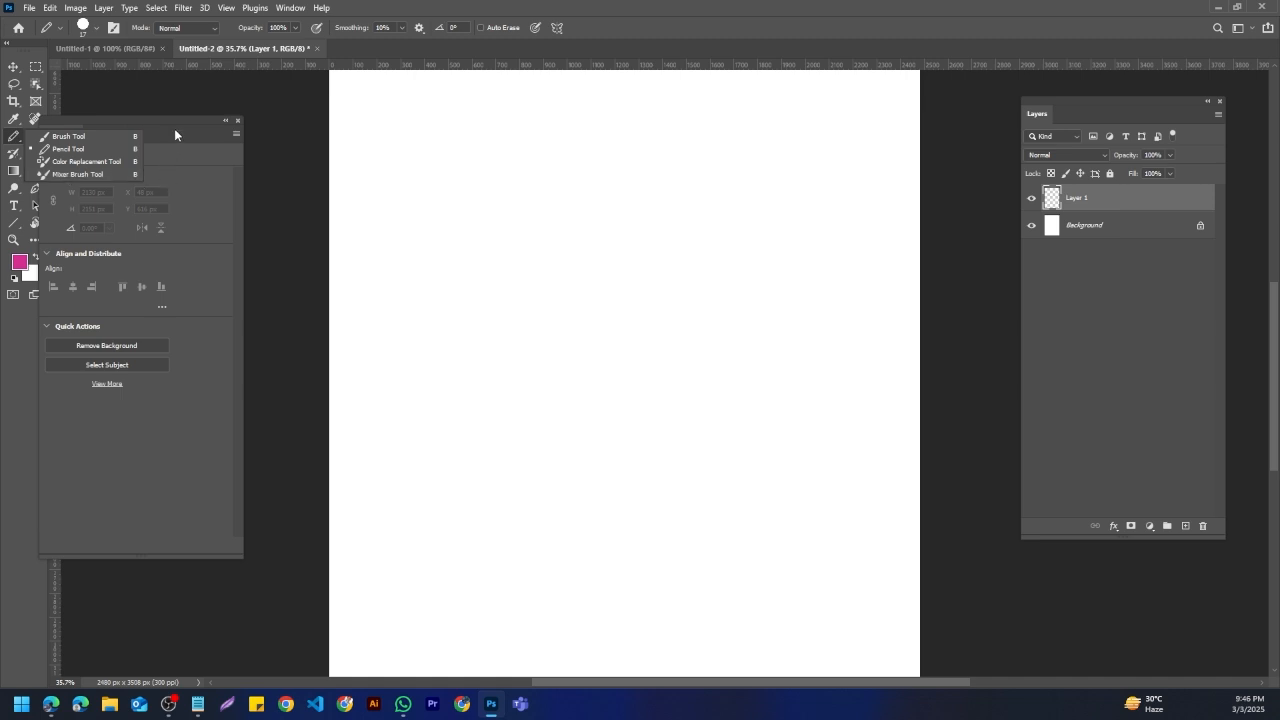
mouse_move(174, 128)
left_mouse_down()
mouse_move(384, 154)
mouse_move(377, 219)
left_mouse_up()
left_click(31, 140)
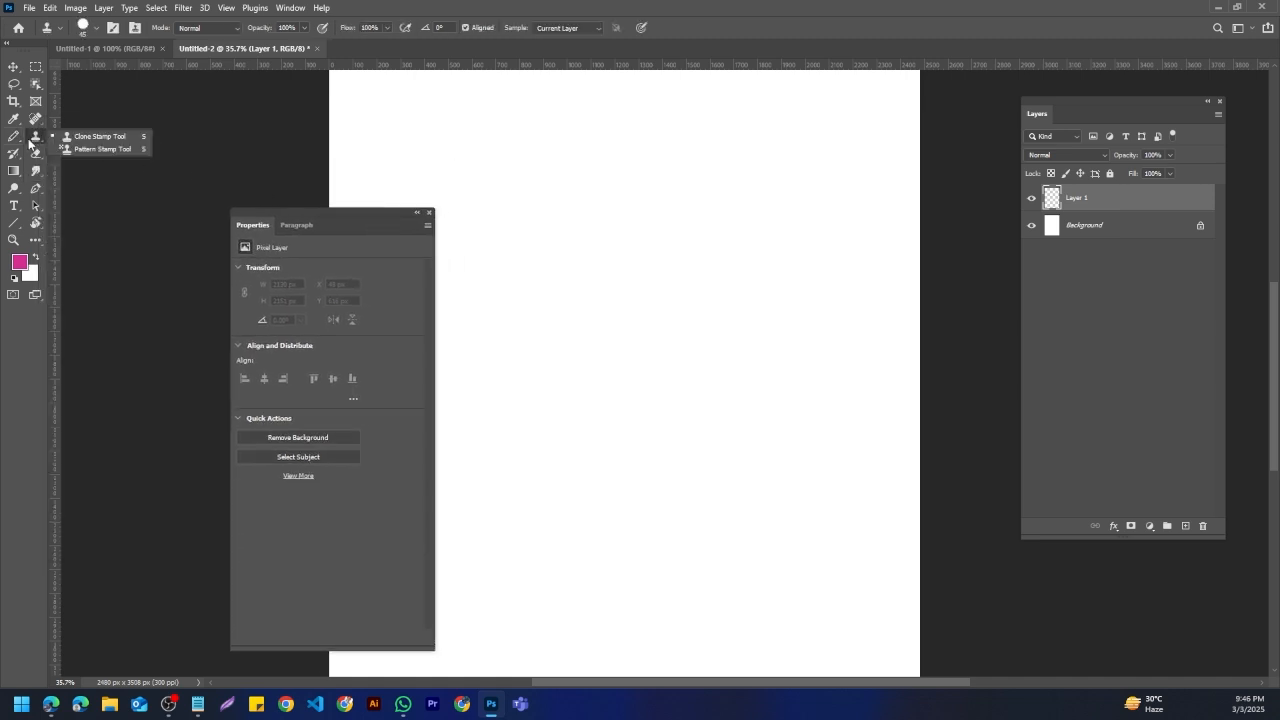
left_click(109, 141)
left_click_drag(312, 212, 216, 138)
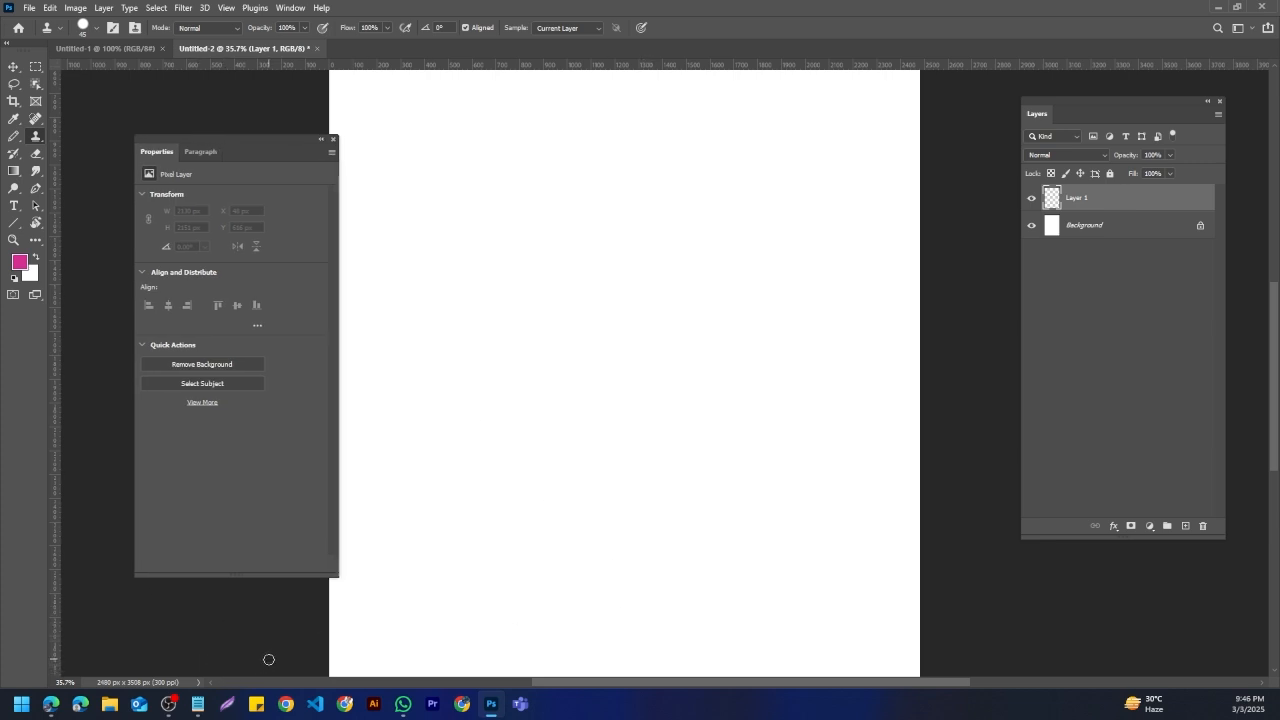
left_click(51, 706)
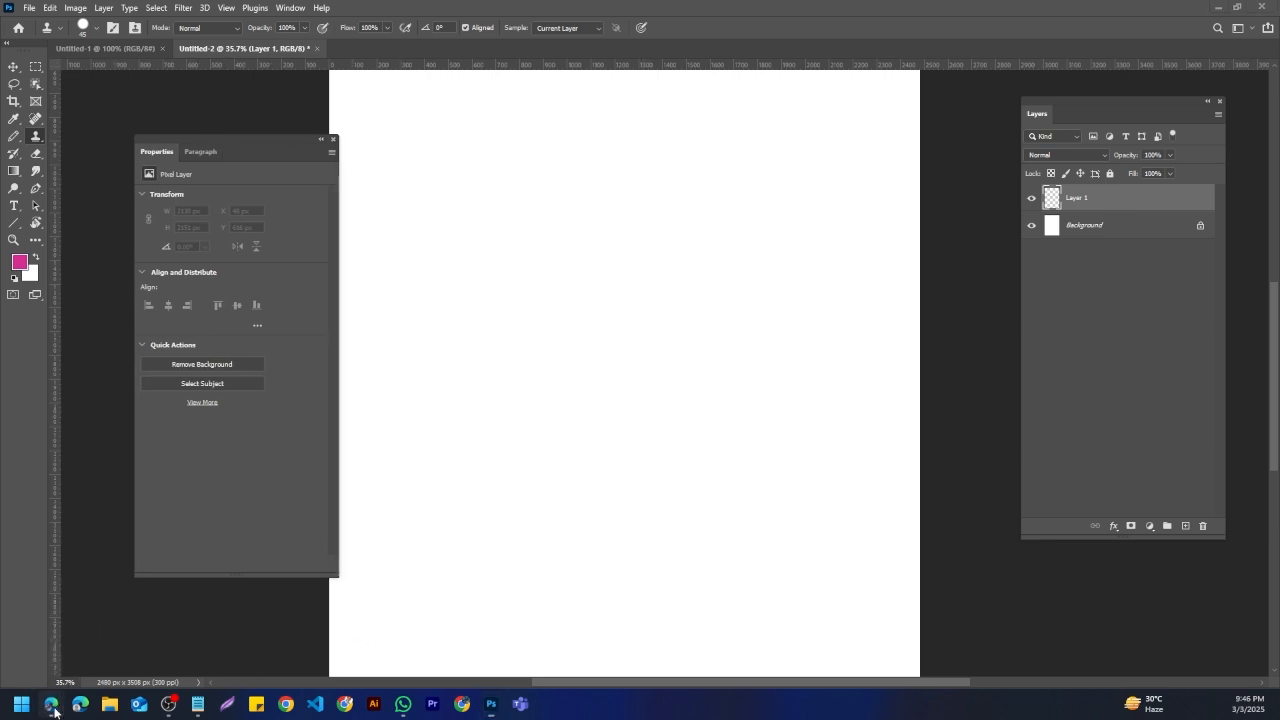
left_click(29, 7)
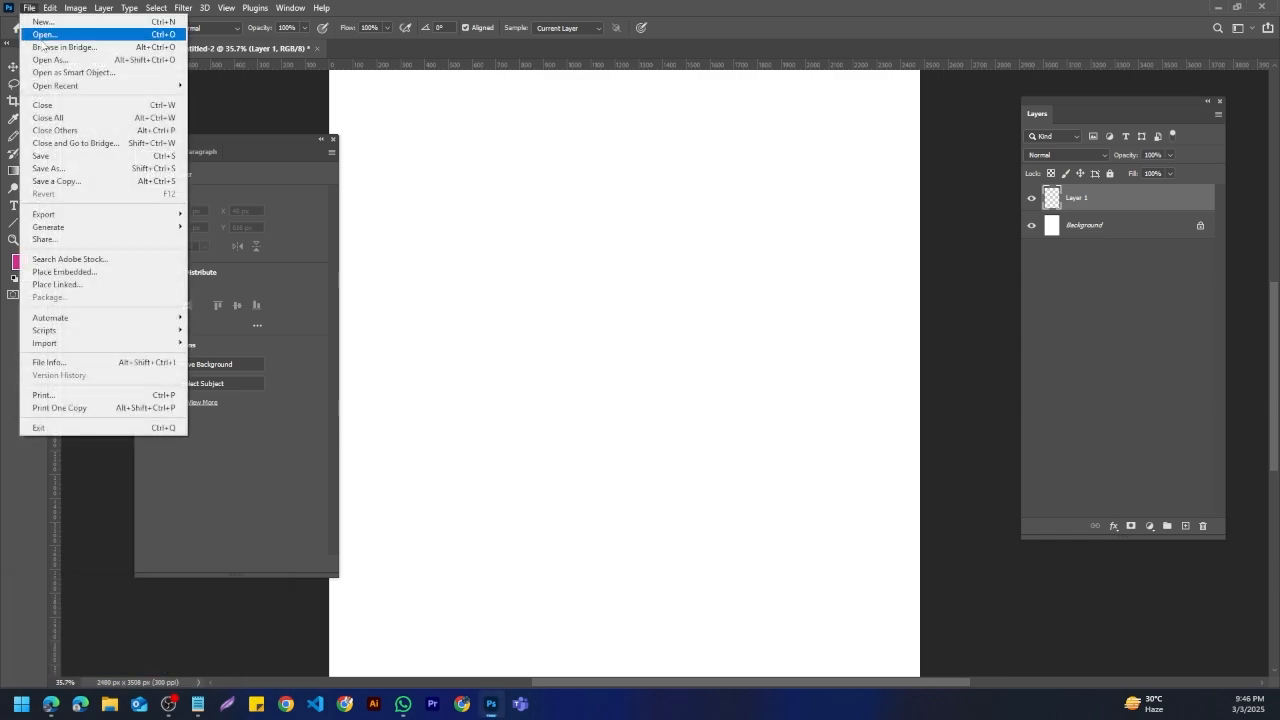
left_click(27, 40)
scroll(81, 253, "up", 1)
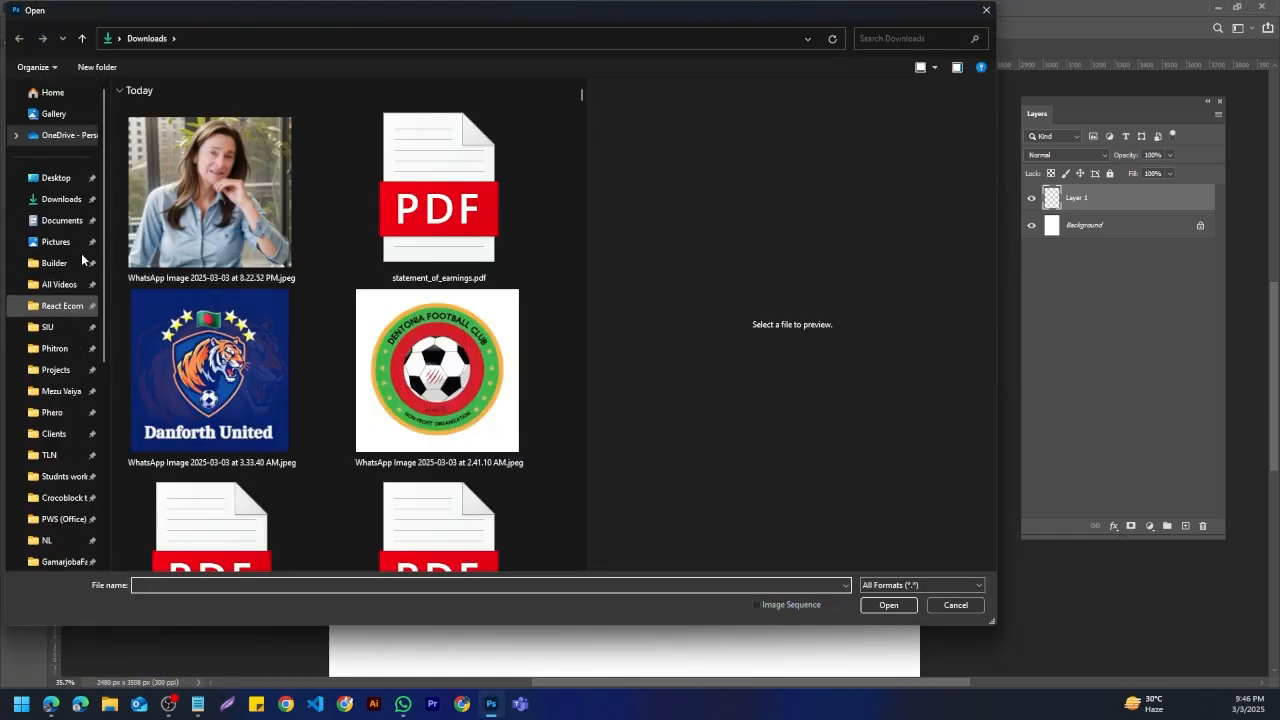
scroll(322, 286, "down", 10)
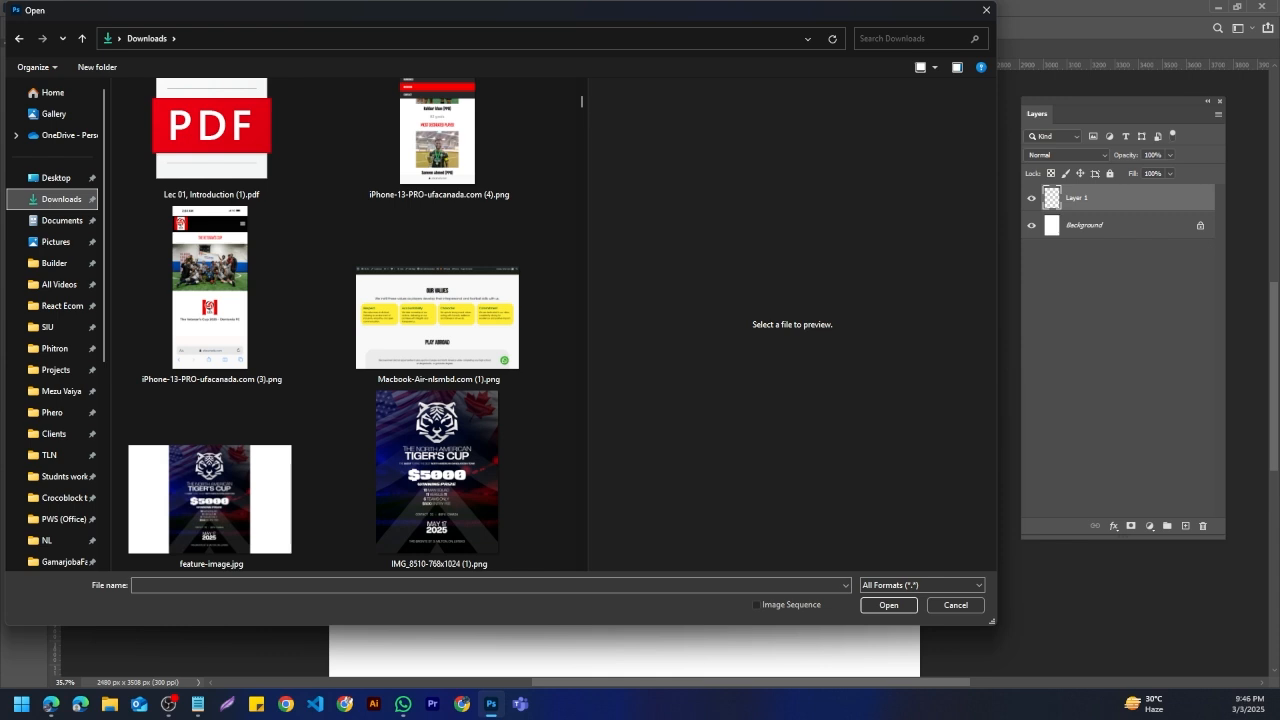
left_click(955, 605)
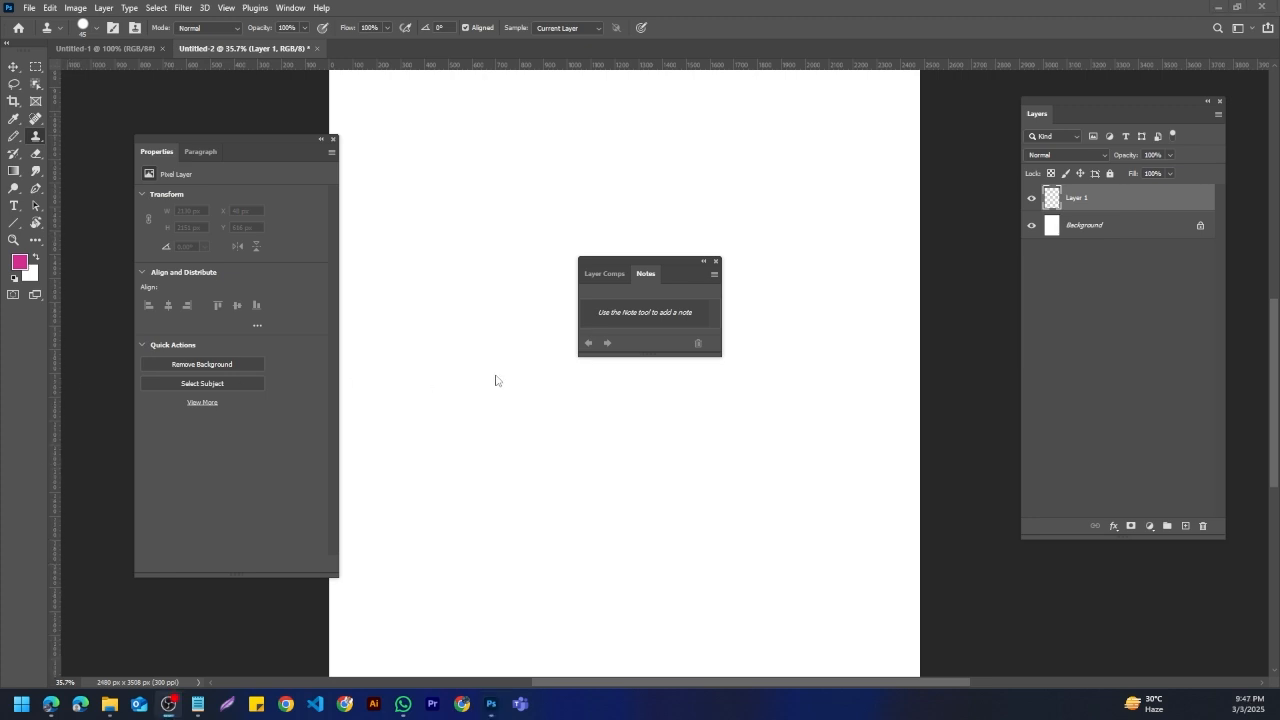
Step: Open the landscape photo about-06.jpg from the Downloads folder
left_click(27, 12)
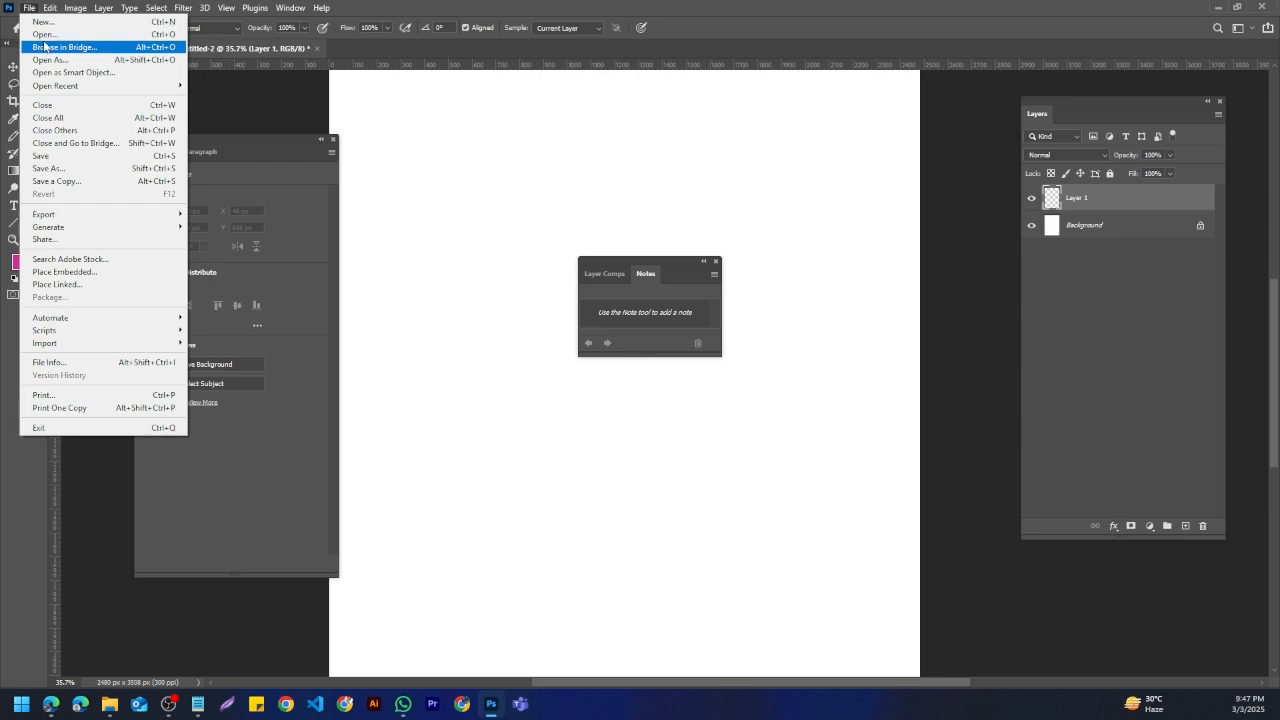
left_click(44, 34)
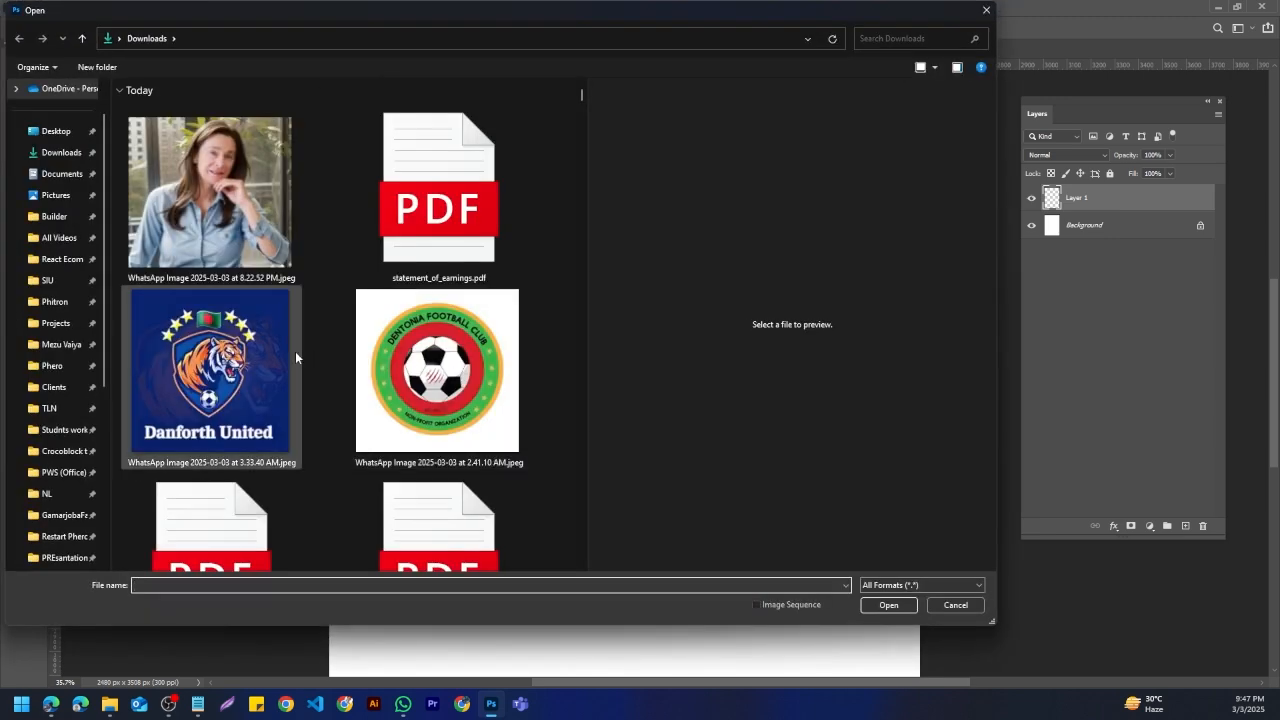
scroll(296, 357, "down", 10)
scroll(296, 357, "down", 20)
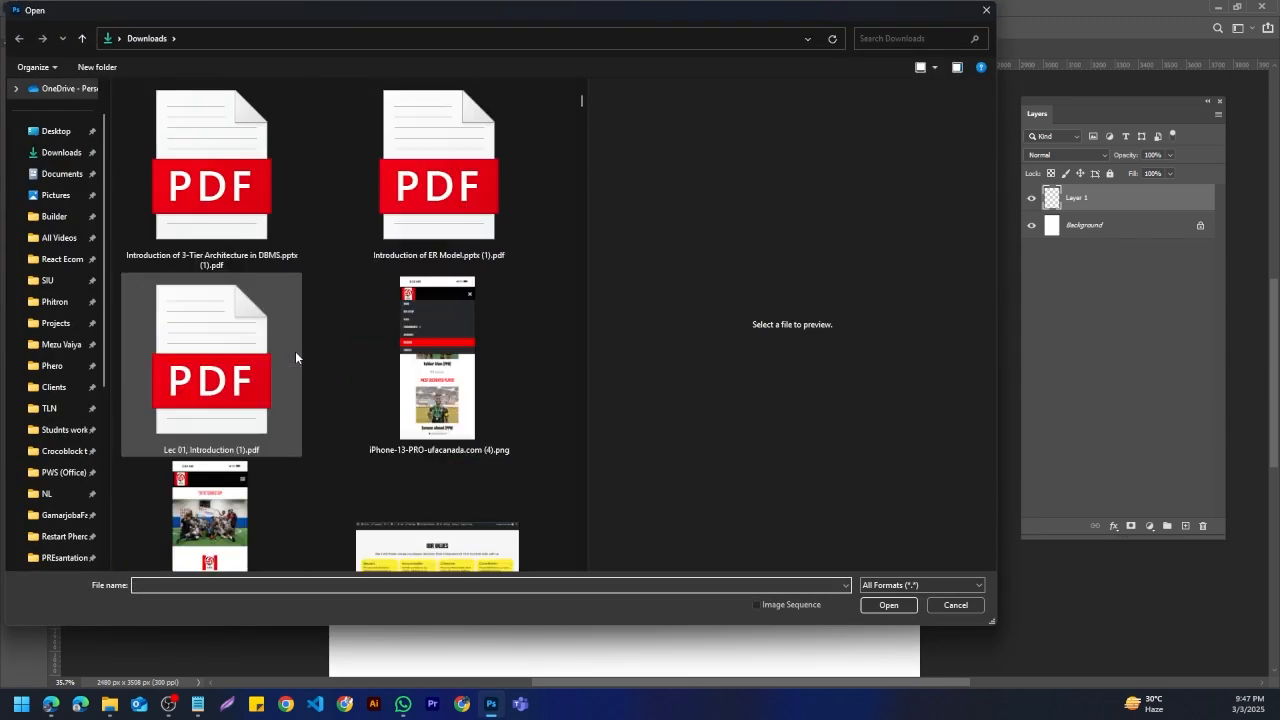
scroll(296, 357, "down", 20)
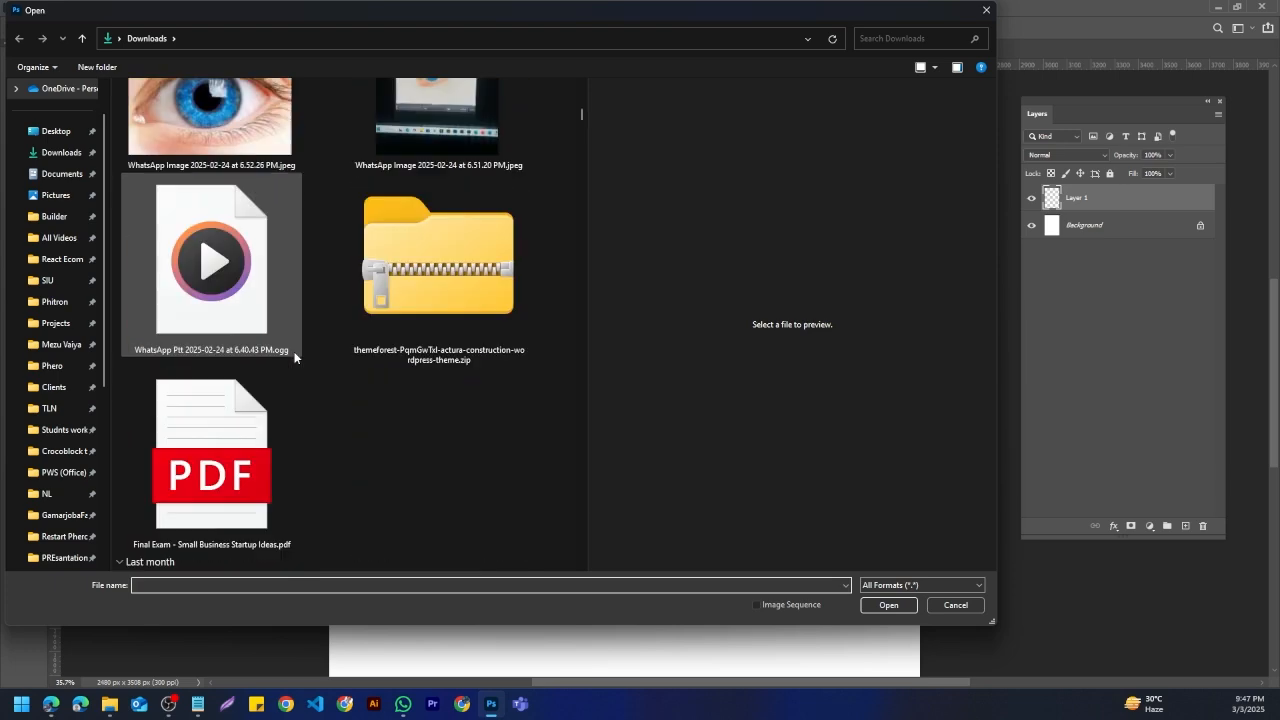
scroll(295, 357, "down", 20)
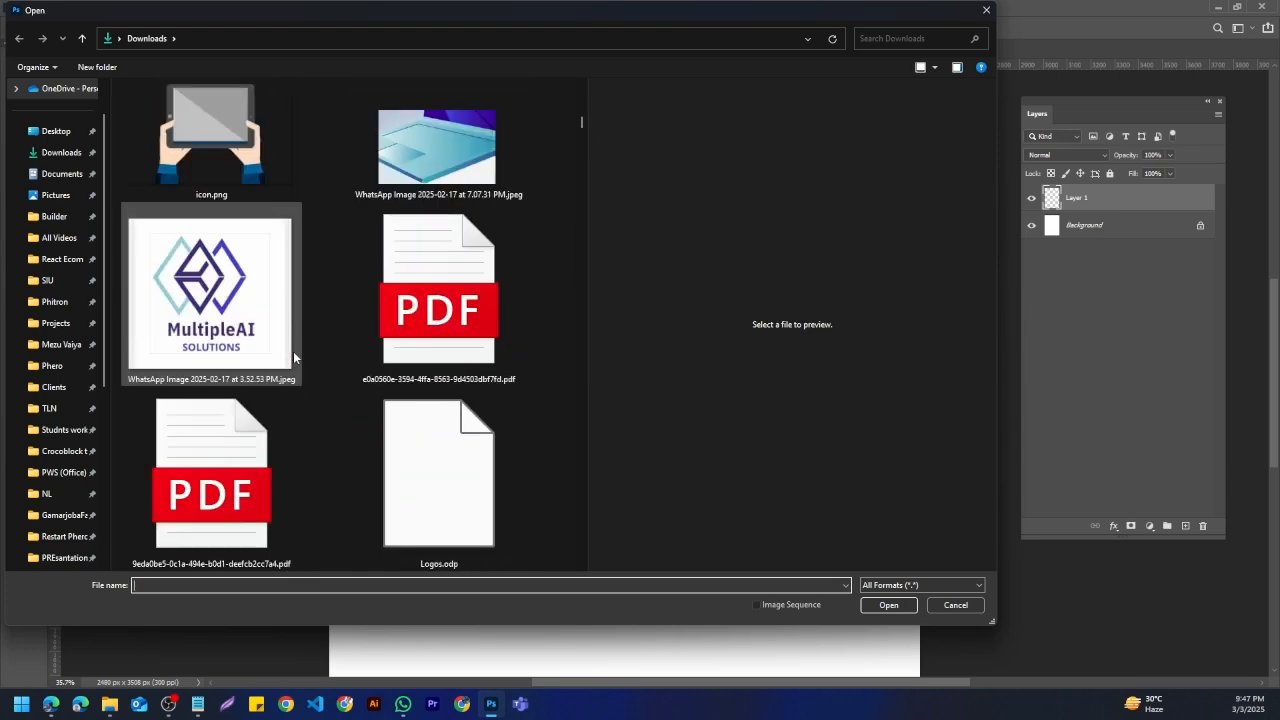
scroll(293, 357, "down", 10)
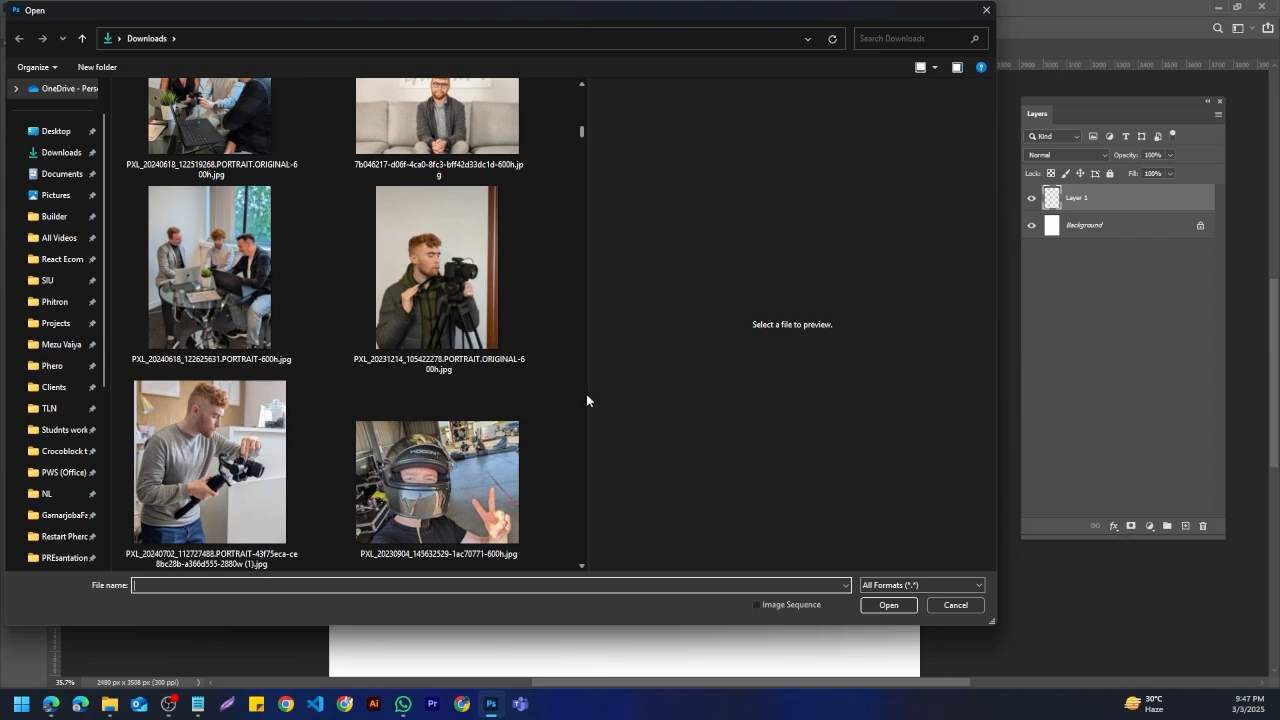
left_click_drag(587, 401, 706, 391)
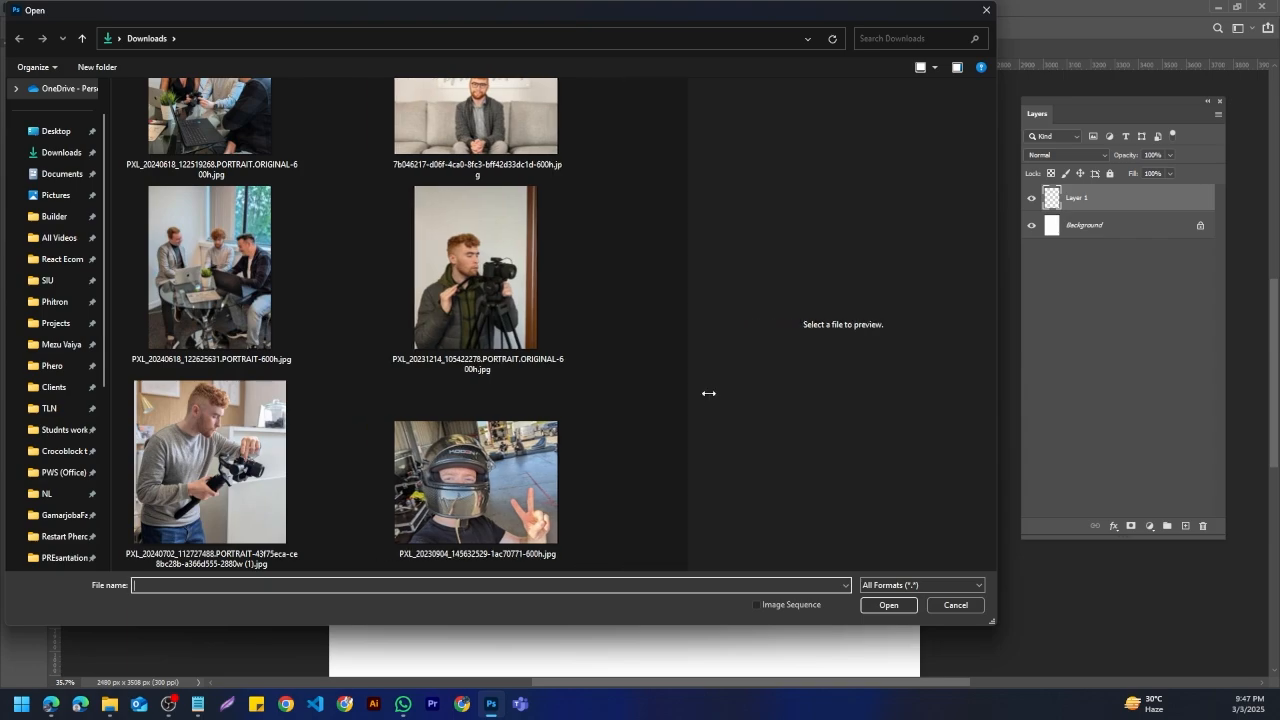
scroll(700, 437, "up", 20)
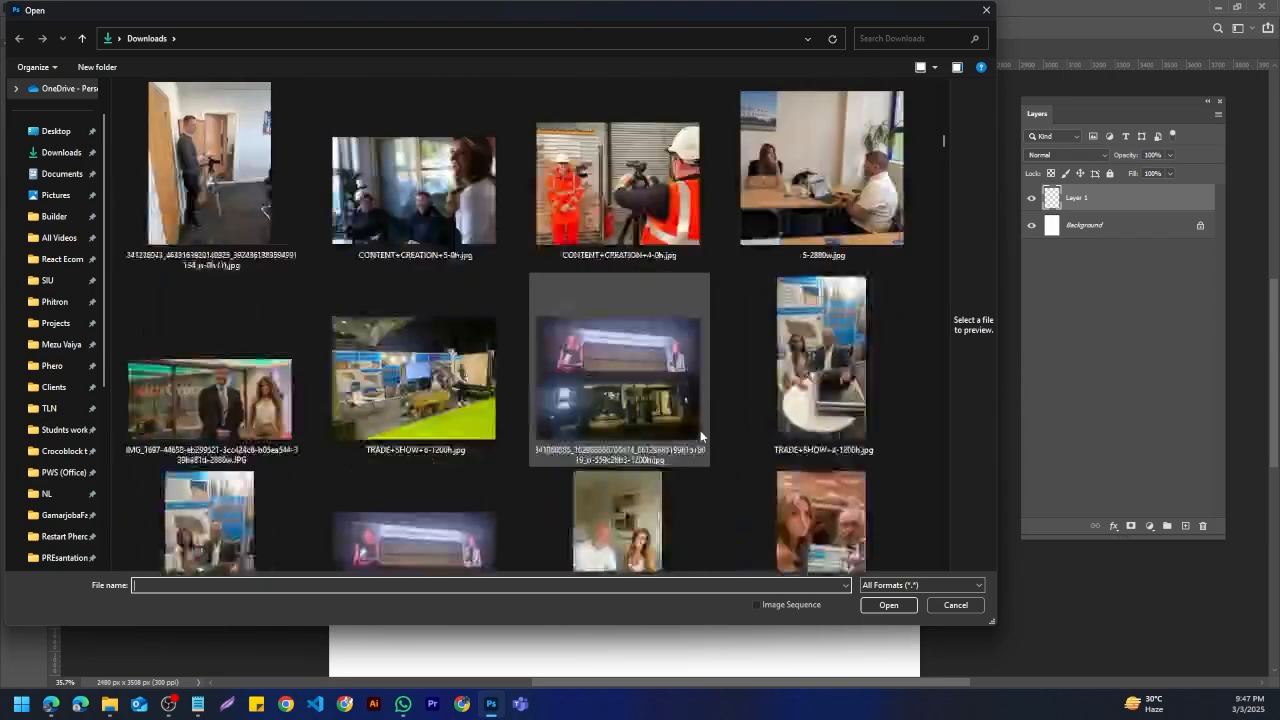
scroll(698, 437, "up", 10)
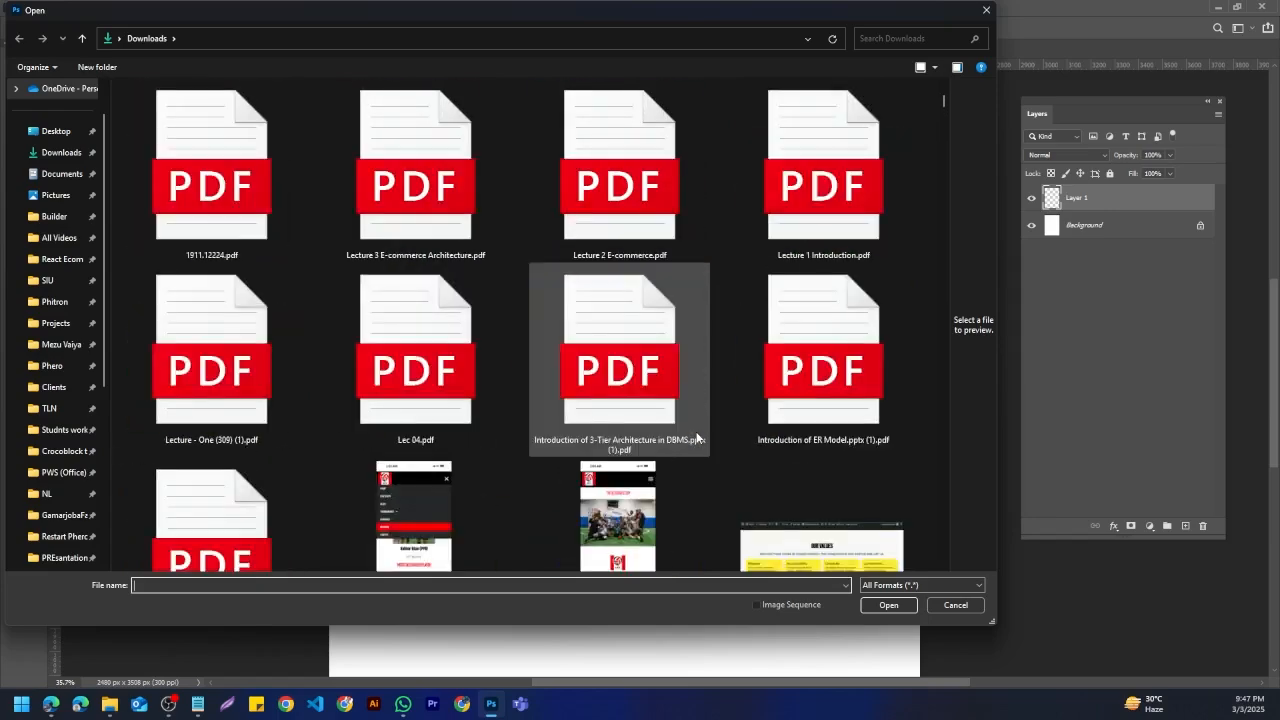
scroll(697, 438, "down", 5)
scroll(696, 437, "down", 5)
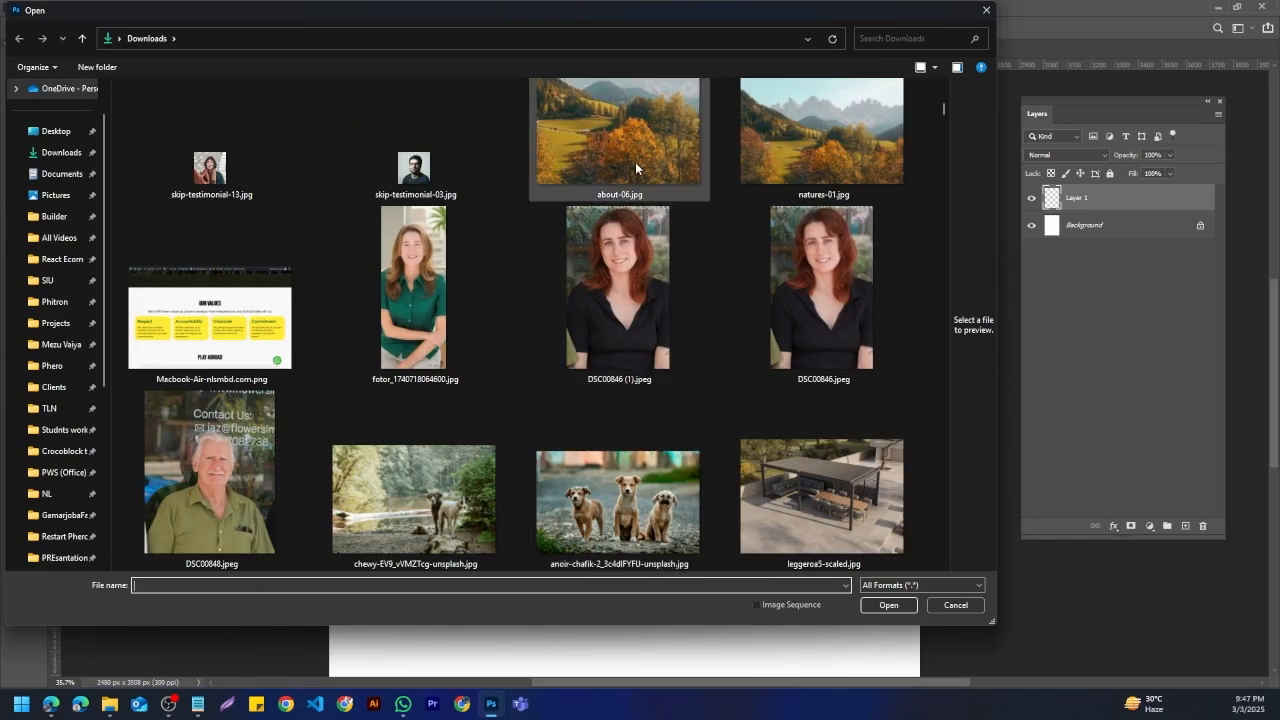
key("Escape")
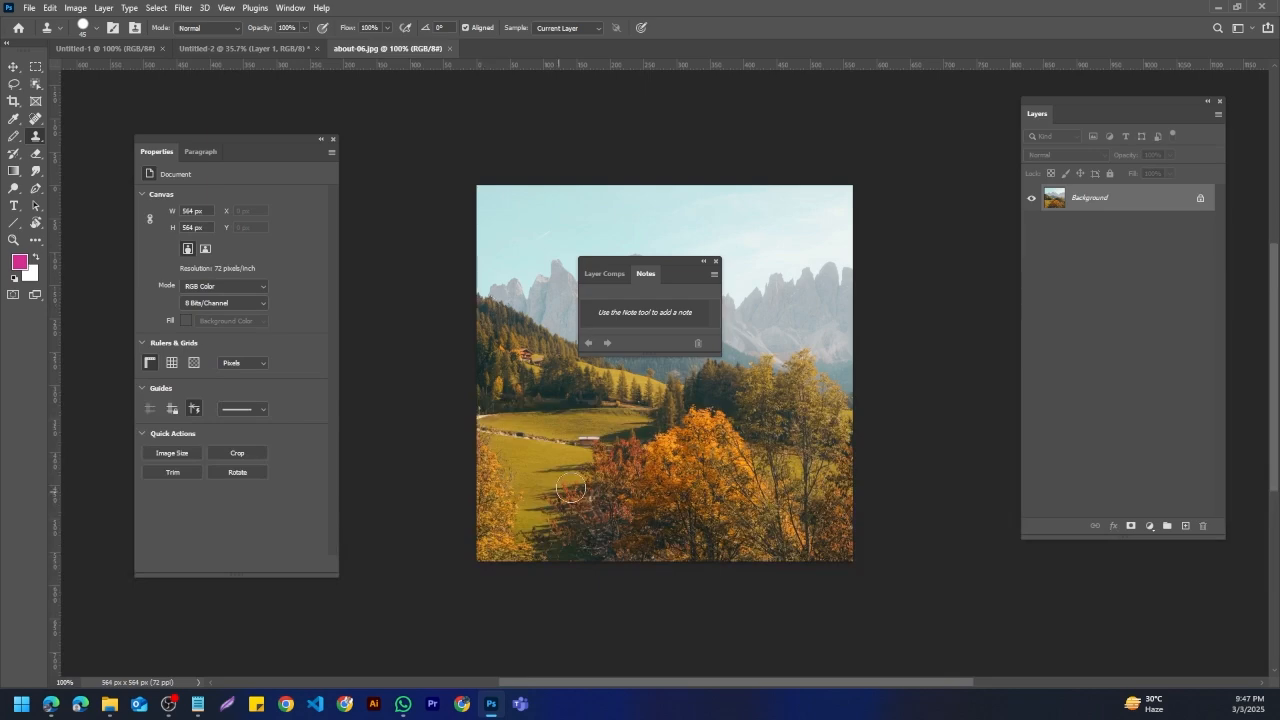
Step: Move the Notes panel off the landscape photo and duplicate the photo's Background layer
left_click_drag(624, 259, 378, 126)
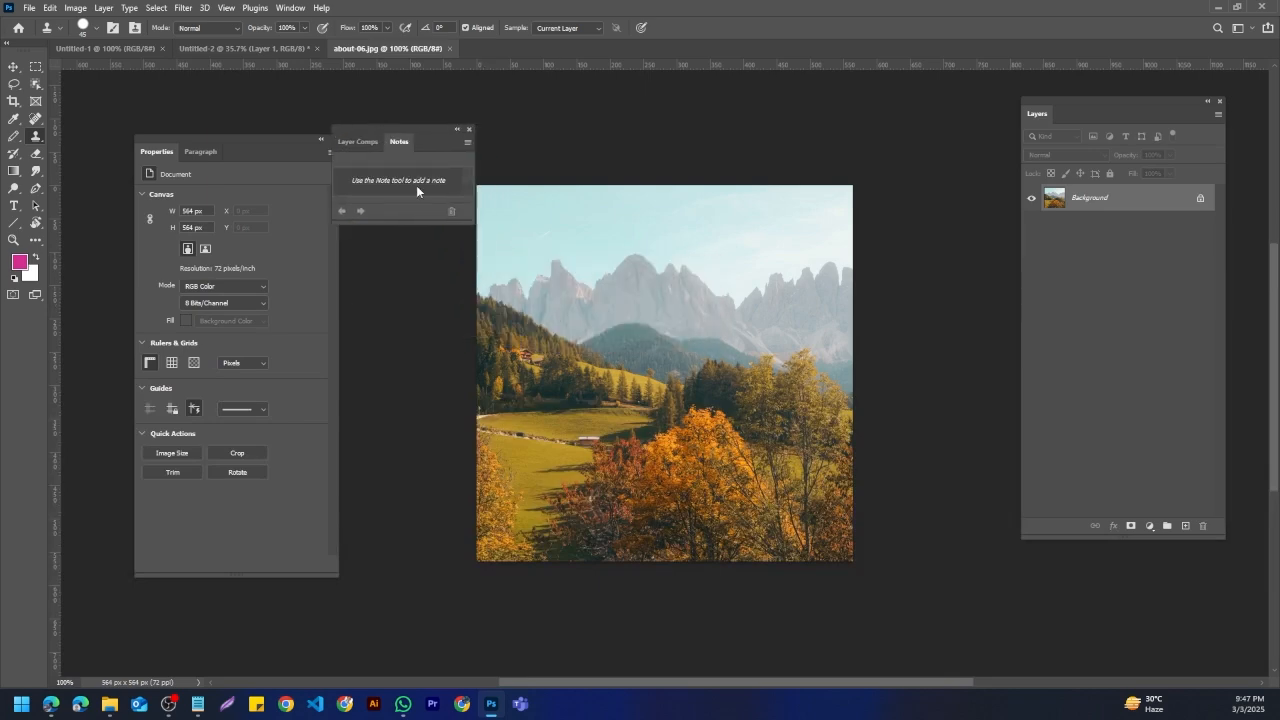
scroll(828, 270, "up", 3)
scroll(783, 347, "down", 3)
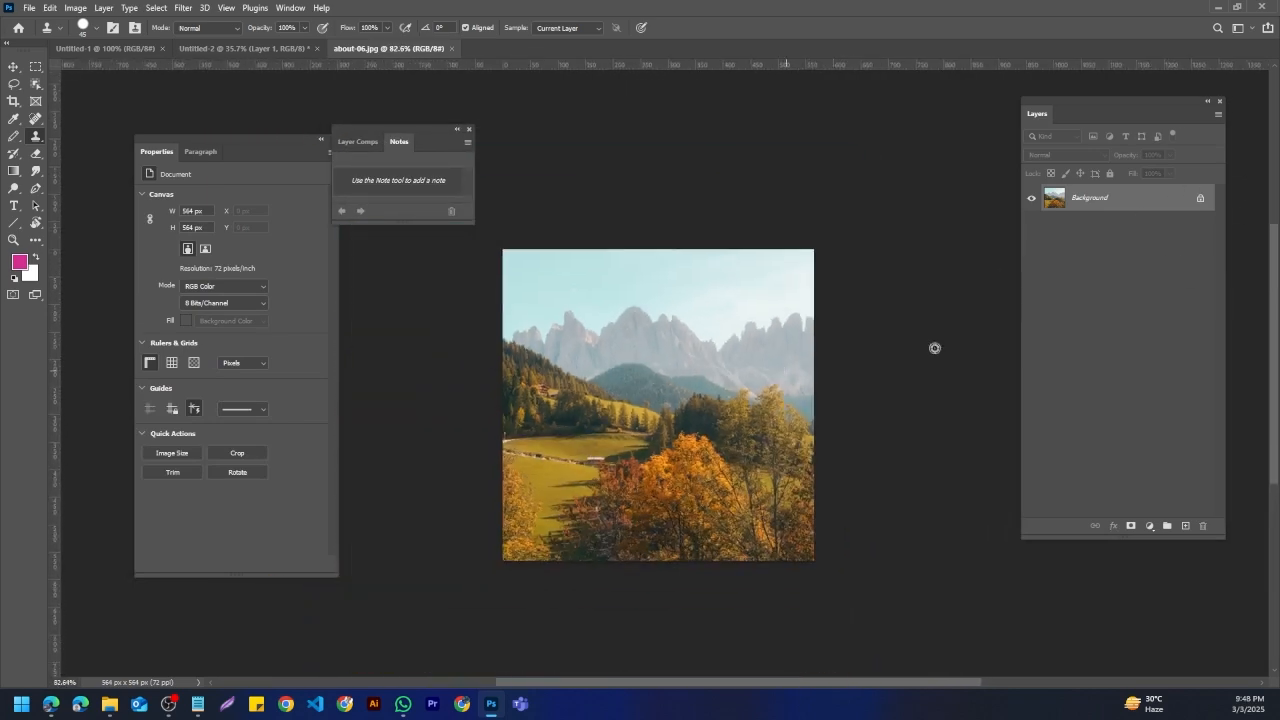
left_click_drag(1160, 197, 1185, 526)
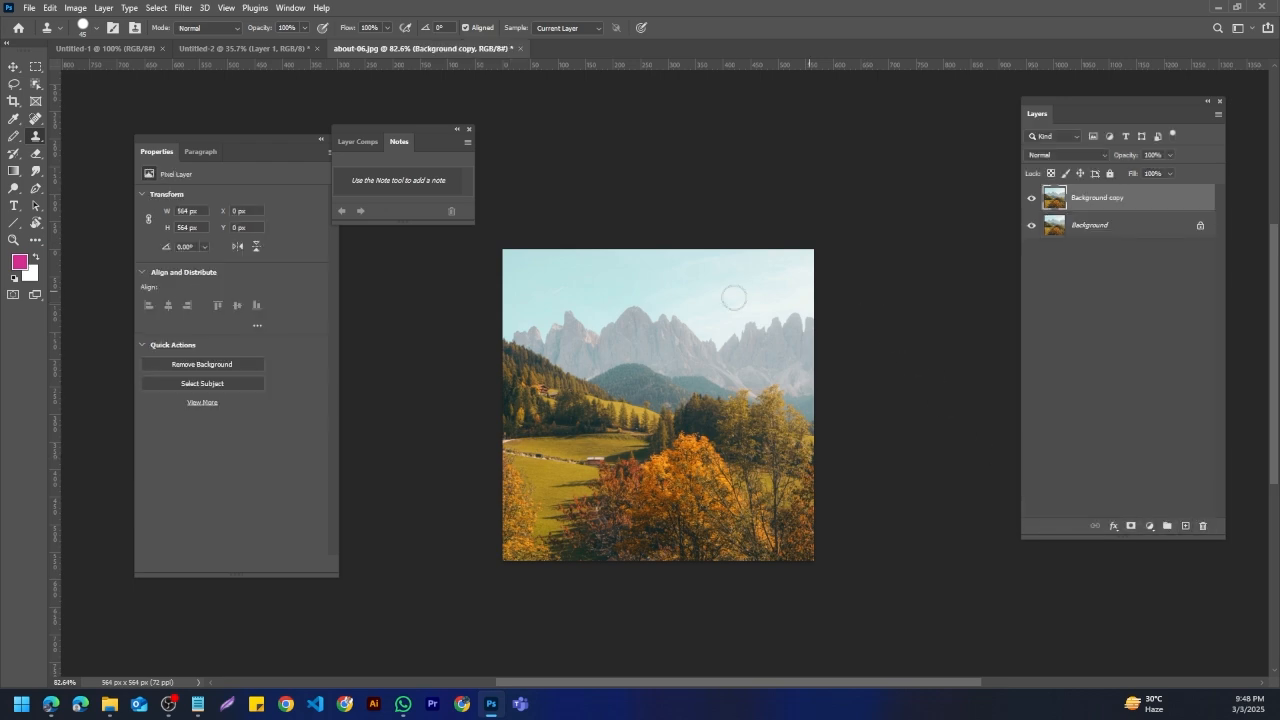
scroll(720, 396, "up", 5)
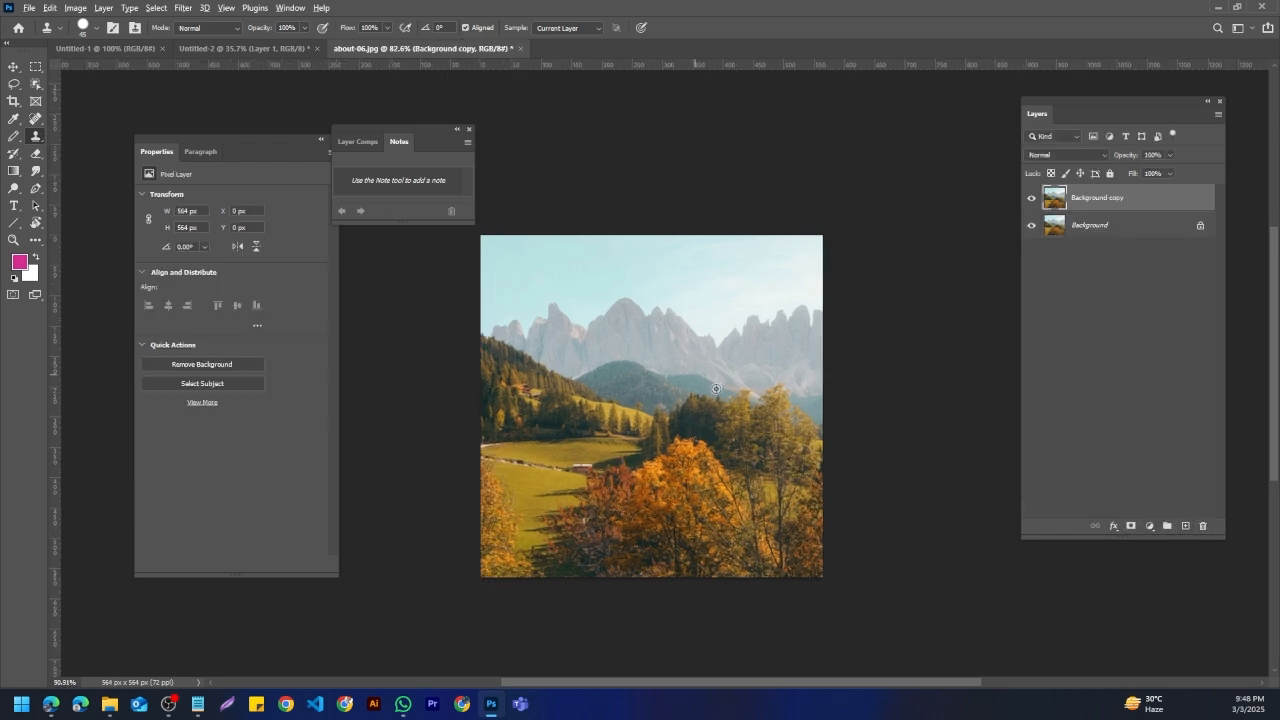
left_click_drag(643, 453, 834, 281)
scroll(612, 376, "down", 5)
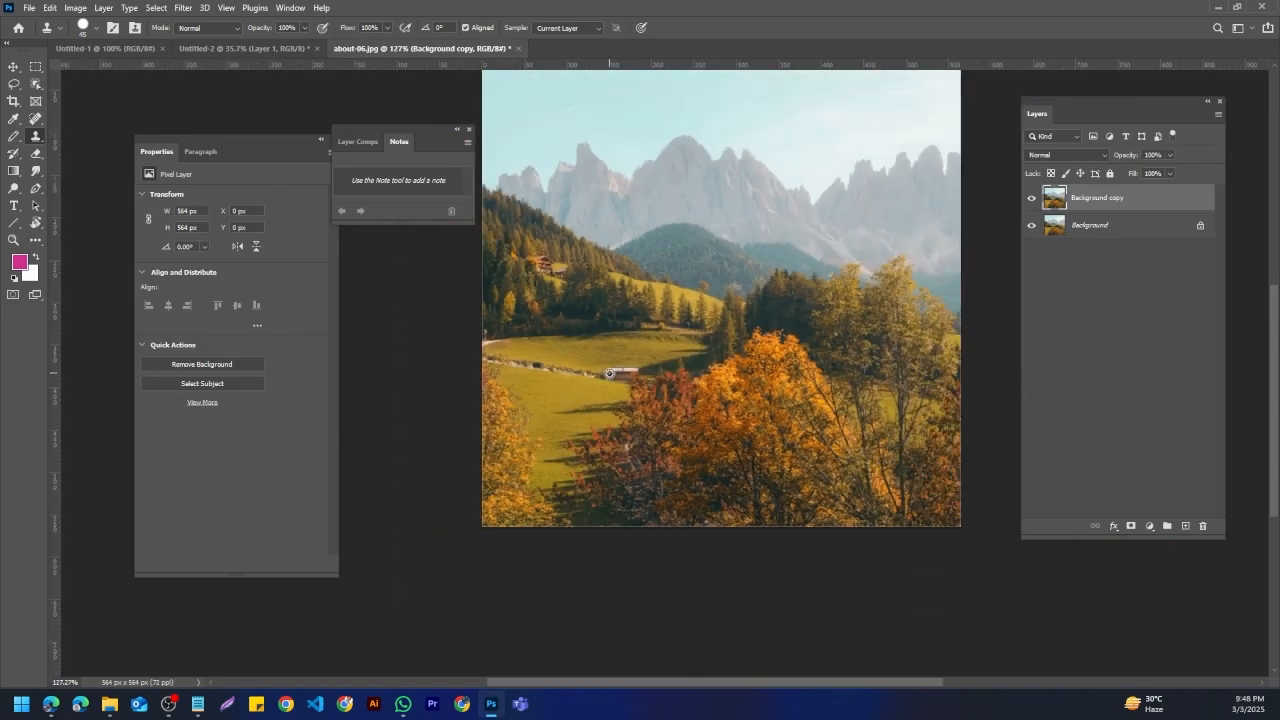
left_click_drag(646, 288, 607, 316)
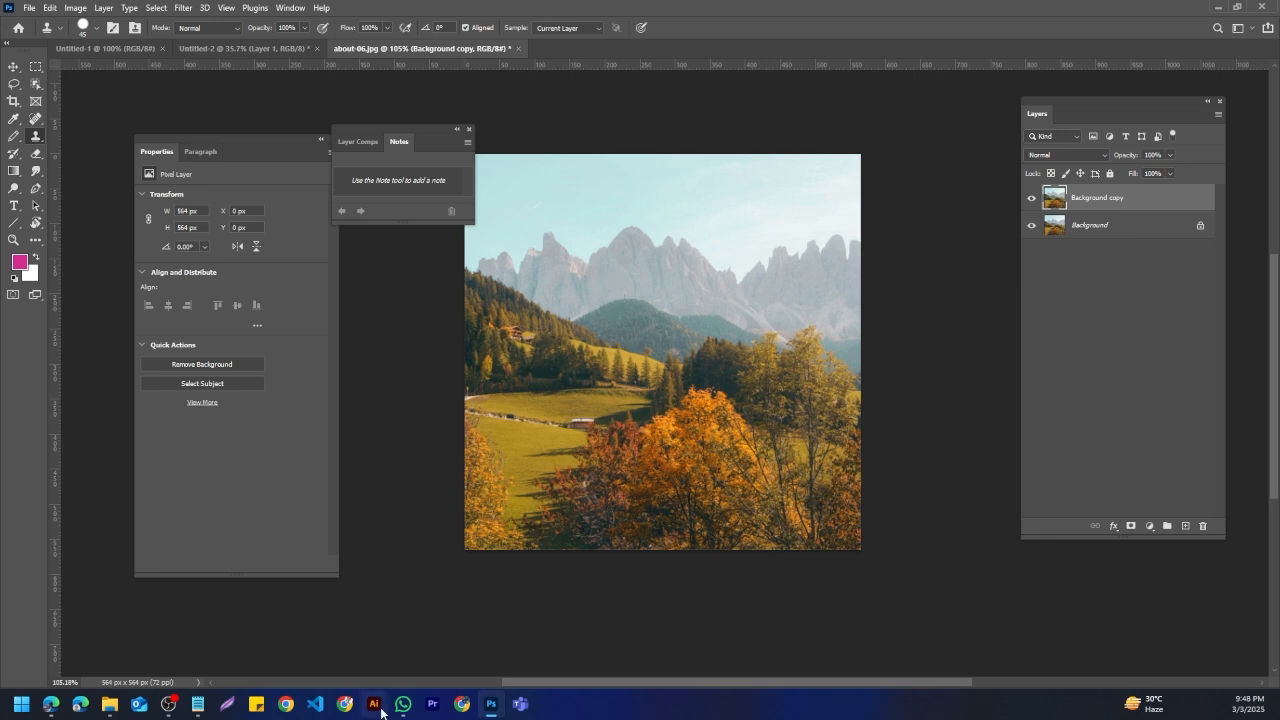
key("Print")
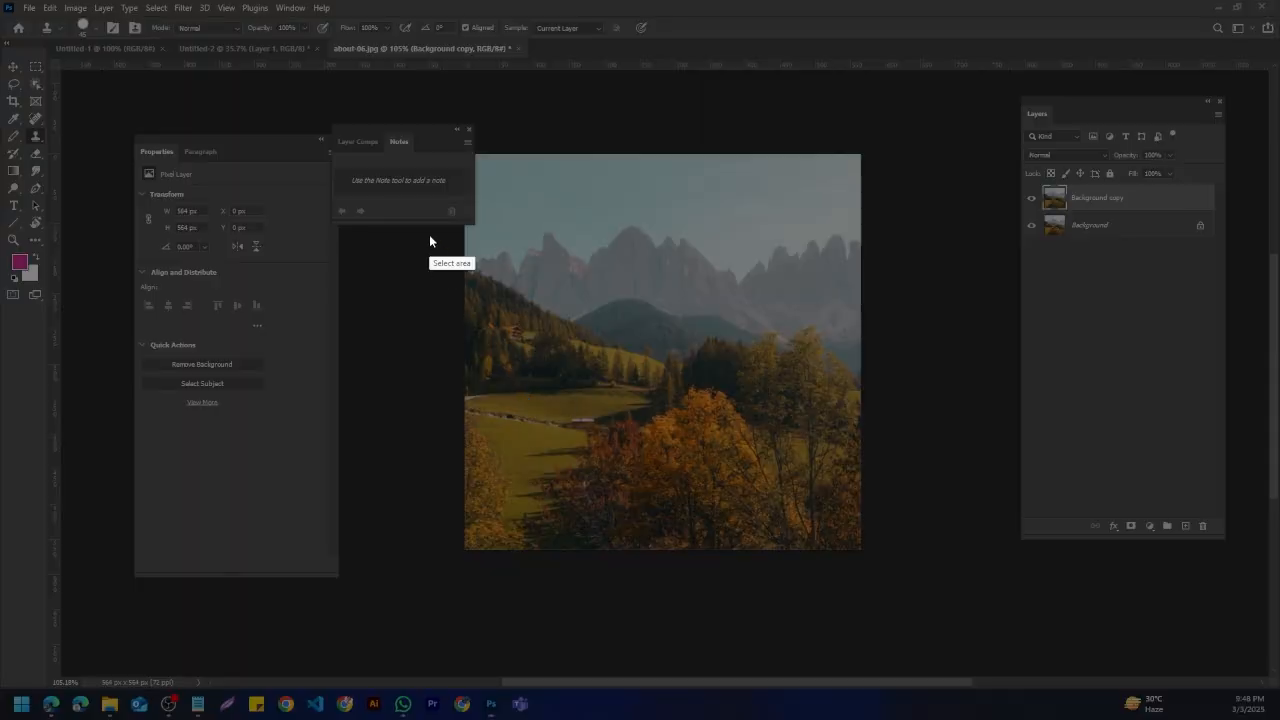
left_click_drag(430, 234, 925, 618)
left_click_drag(636, 314, 625, 284)
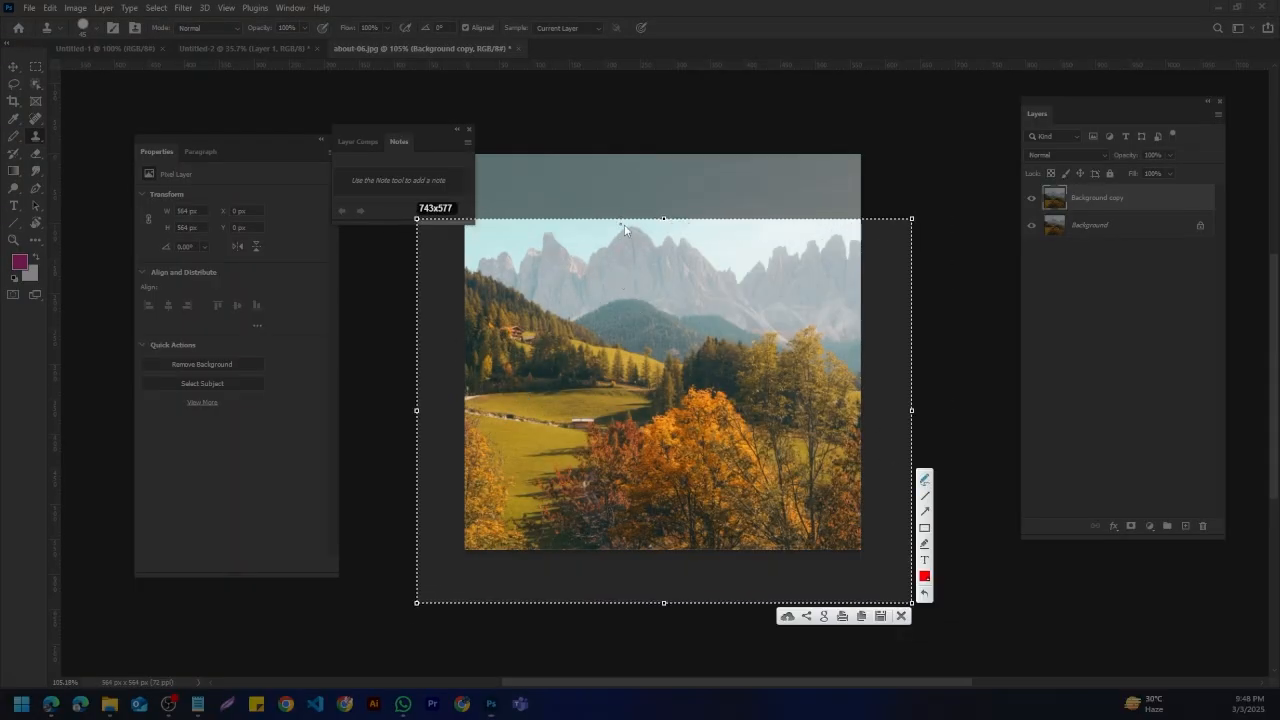
mouse_move(625, 231)
left_mouse_down()
mouse_move(584, 253)
mouse_move(644, 273)
mouse_move(658, 220)
left_mouse_up()
mouse_move(645, 288)
left_mouse_down()
mouse_move(576, 326)
mouse_move(626, 352)
mouse_move(695, 347)
mouse_move(640, 287)
mouse_move(602, 283)
mouse_move(612, 344)
left_mouse_up()
left_click(901, 615)
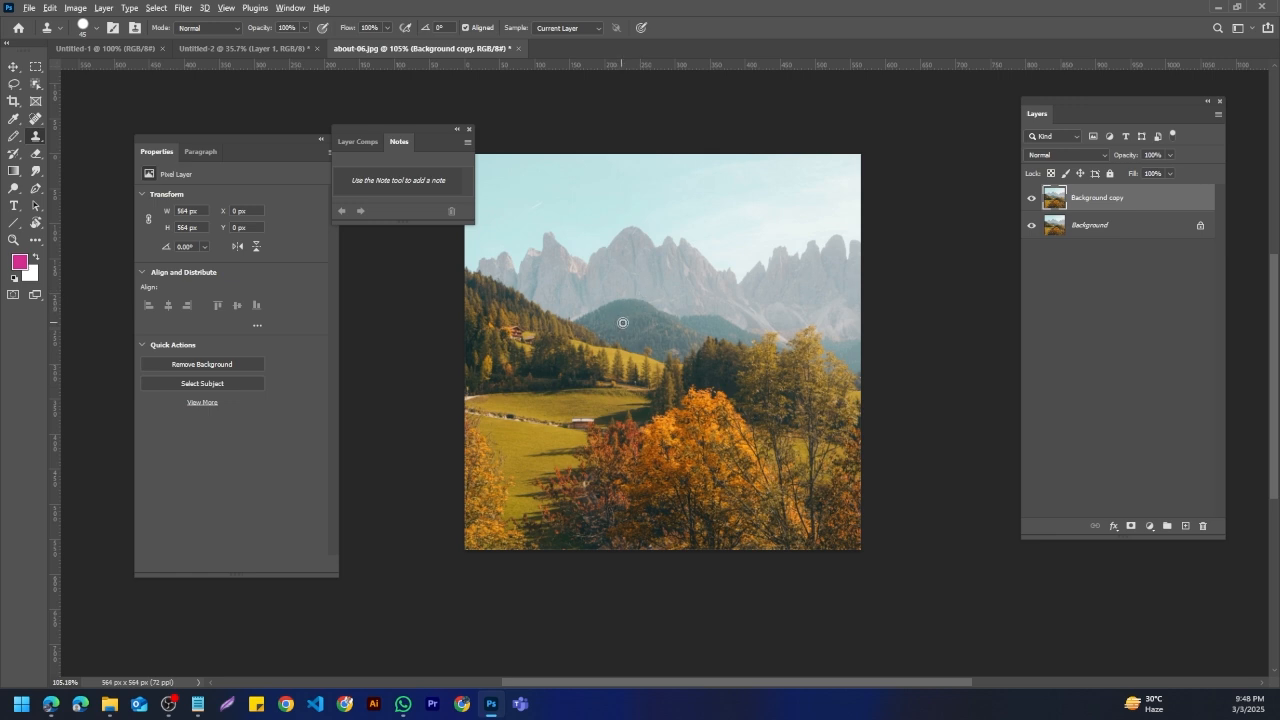
Step: Clone the mountains and wooded hills over the hillside and meadow on the photo's left side with the Clone Stamp Tool
mouse_move(551, 378)
left_mouse_down()
mouse_move(489, 369)
mouse_move(550, 370)
mouse_move(482, 377)
mouse_move(561, 390)
mouse_move(502, 400)
mouse_move(568, 417)
mouse_move(493, 438)
mouse_move(488, 382)
mouse_move(472, 428)
mouse_move(473, 385)
mouse_move(489, 448)
mouse_move(508, 371)
mouse_move(474, 354)
mouse_move(566, 384)
mouse_move(626, 385)
left_mouse_up()
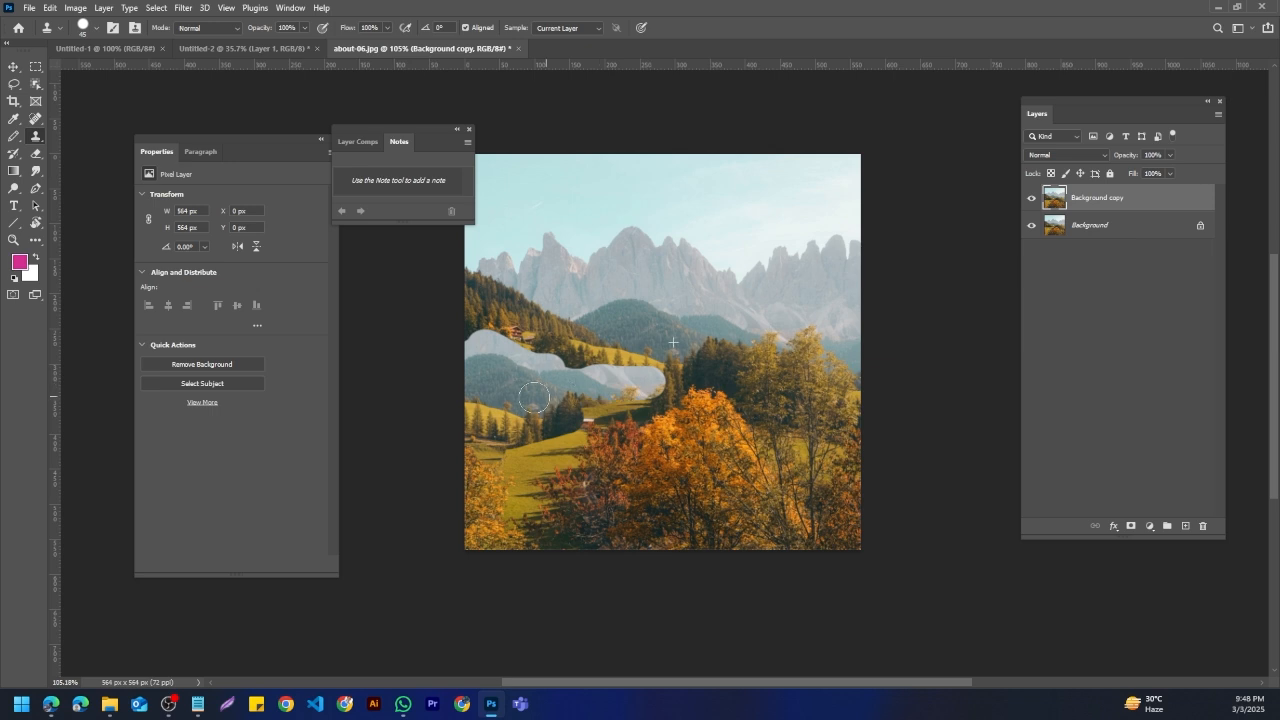
mouse_move(534, 397)
left_mouse_down()
mouse_move(619, 396)
mouse_move(571, 410)
mouse_move(618, 410)
mouse_move(517, 432)
left_mouse_up()
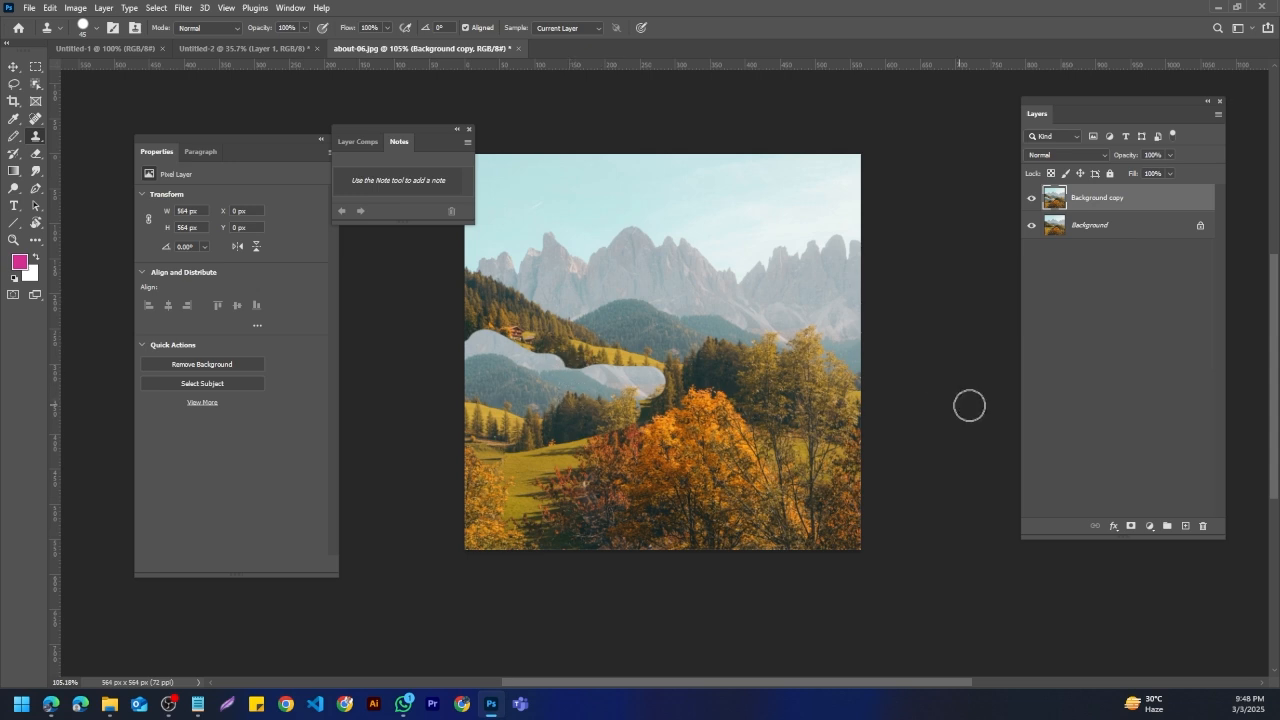
scroll(738, 330, "down", 2)
scroll(738, 330, "up", 5)
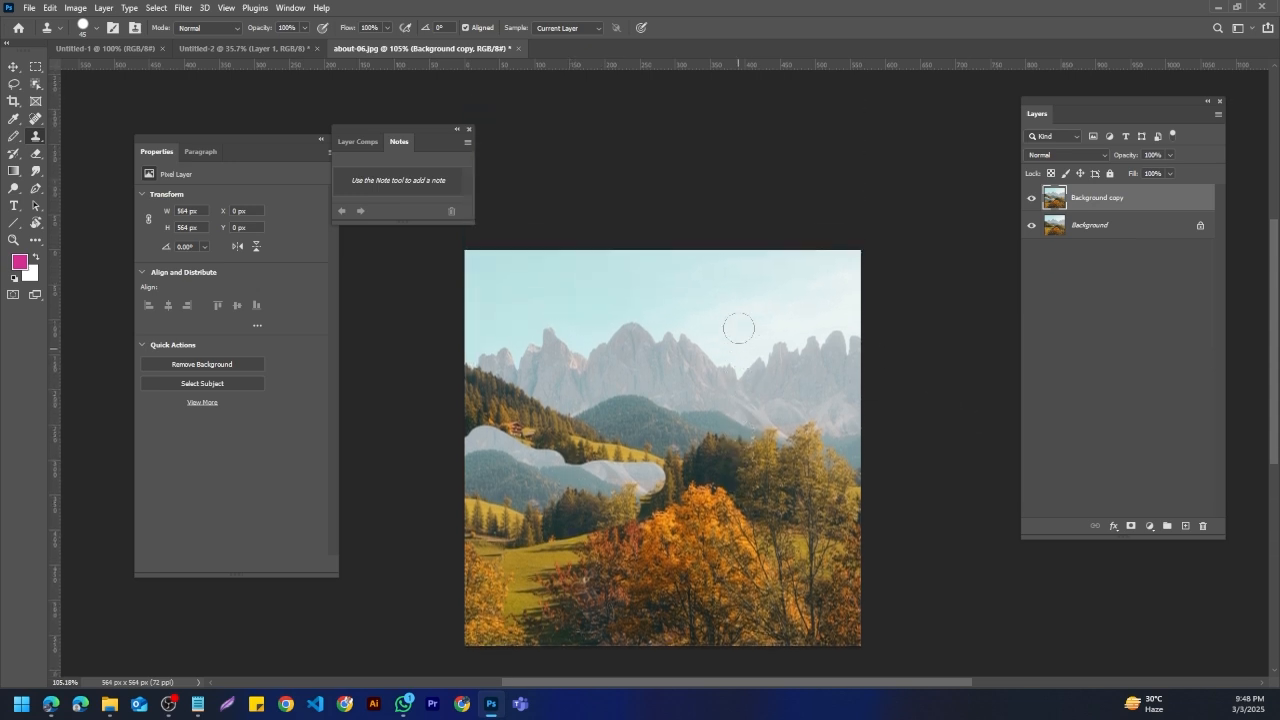
scroll(738, 330, "down", 2)
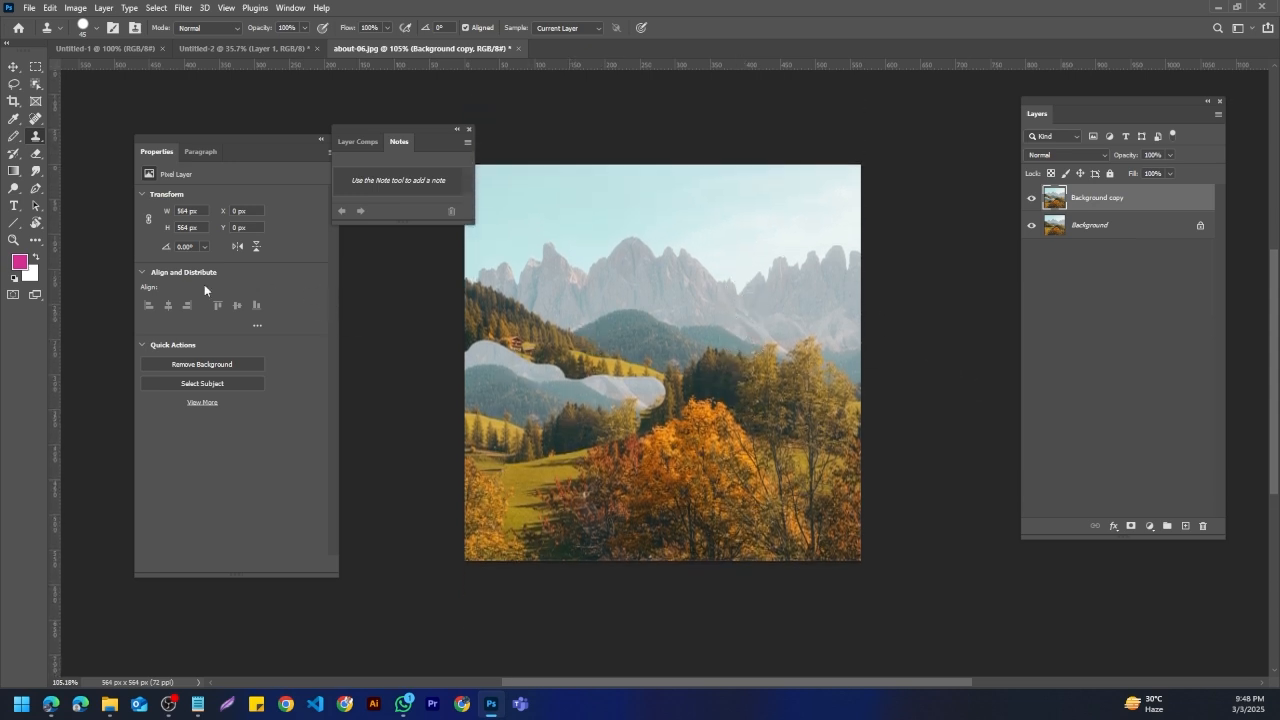
Step: Move the Notes panel clear of the photo and show the tools grouped with the Clone Stamp Tool
left_click_drag(421, 124, 386, 223)
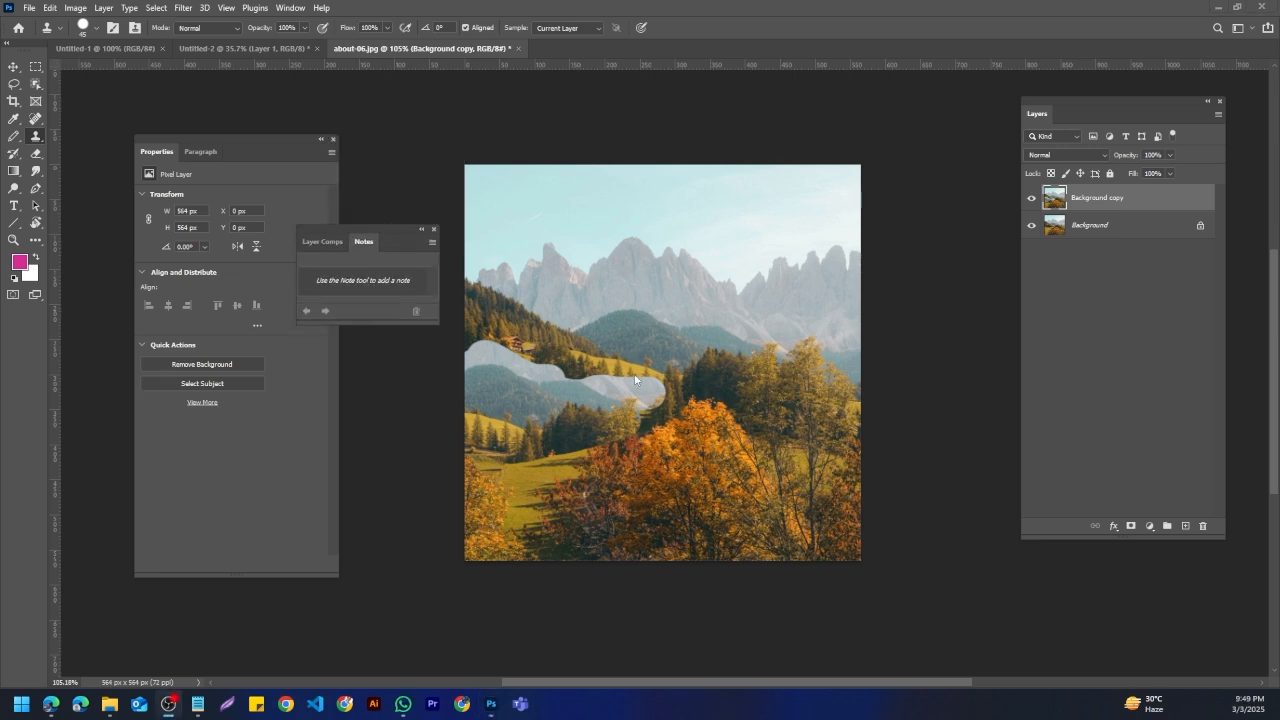
scroll(618, 358, "down", 3)
scroll(619, 358, "up", 5)
right_click(38, 140)
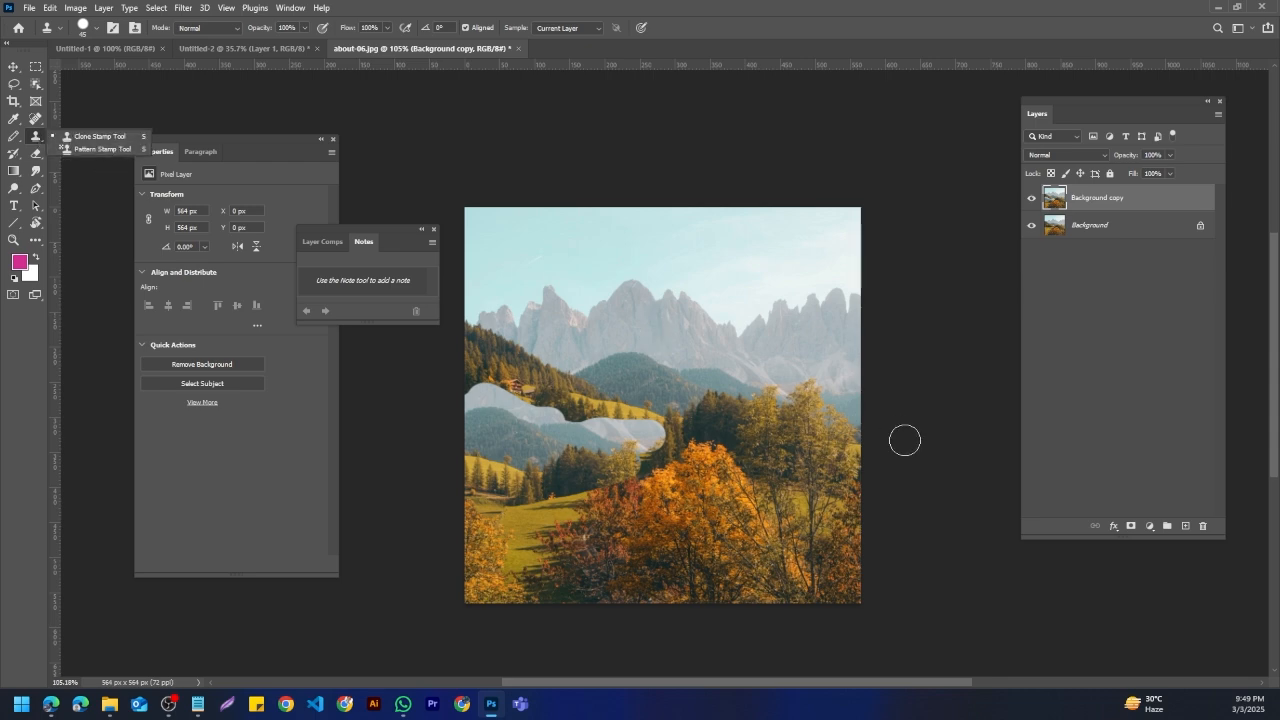
Step: Switch to the web browser, open unsplash.com and browse the photos on its home page
left_click(80, 703)
left_click(186, 643)
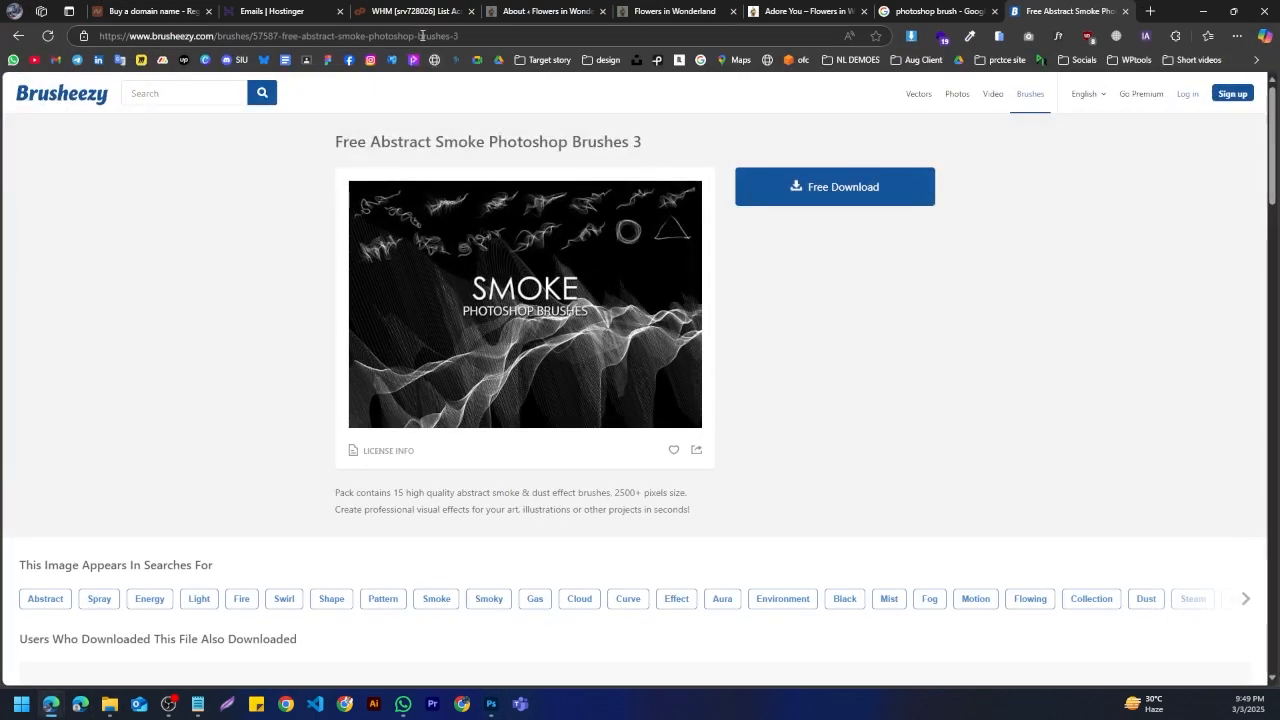
key("ctrl+l")
type("unspla")
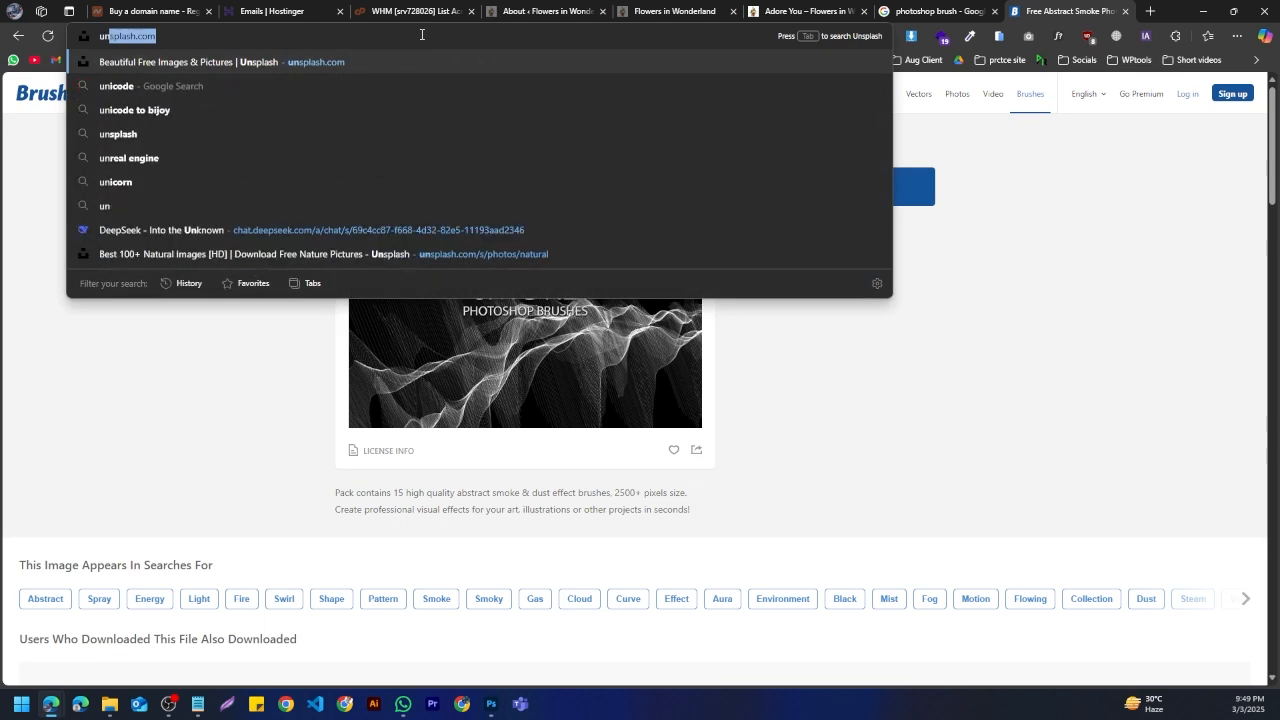
type("sh")
key("Return")
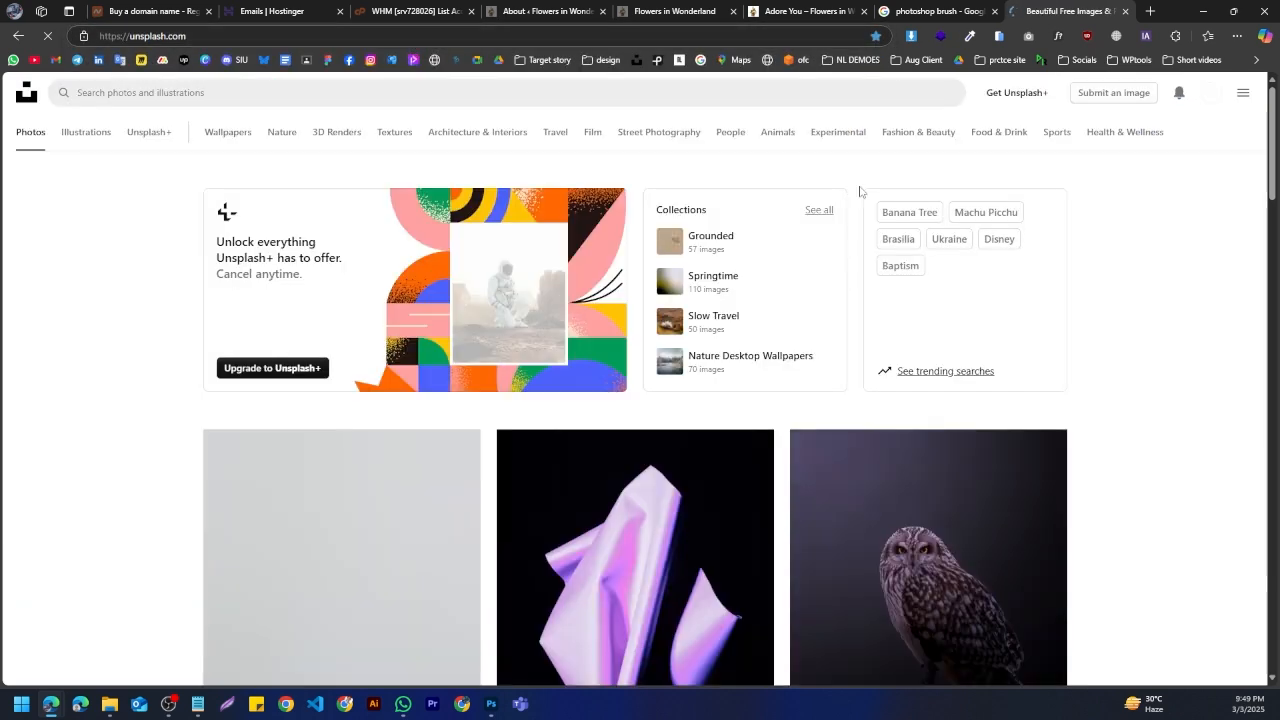
scroll(144, 279, "down", 3)
scroll(144, 279, "down", 4)
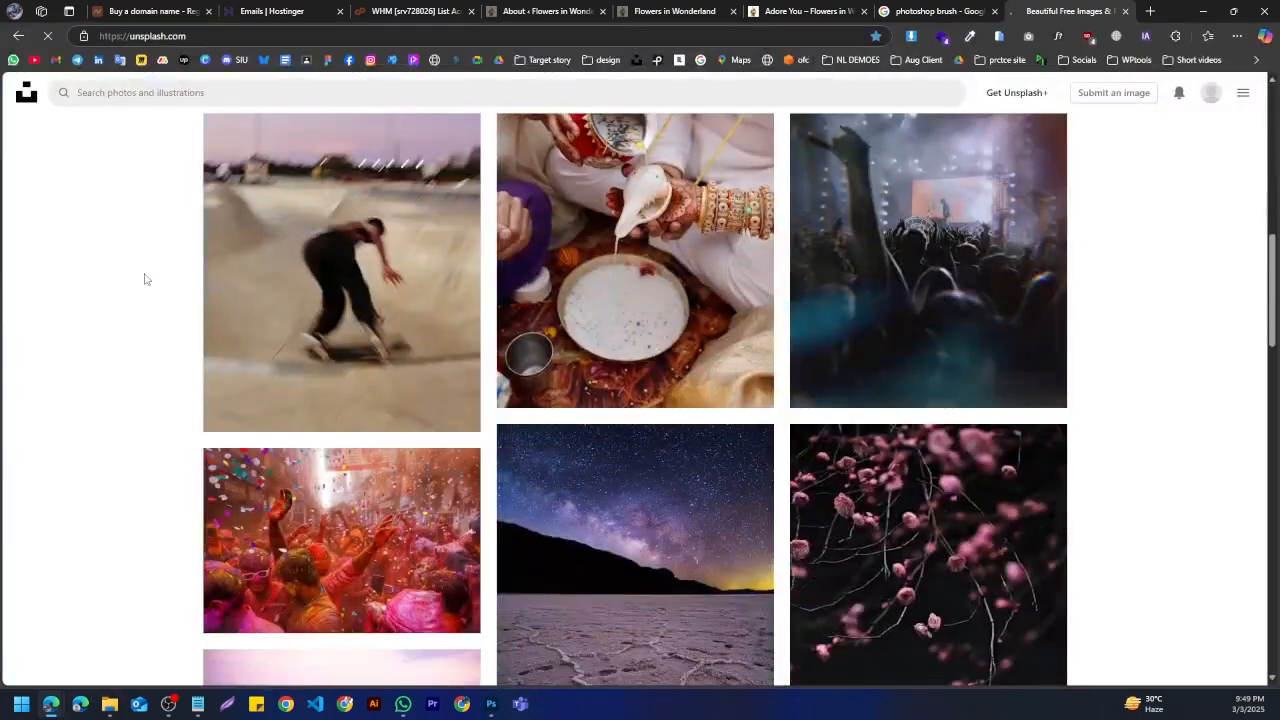
Step: Look over the Unsplash home page photos, search for "dog" and browse the resulting photos
scroll(143, 278, "up", 7)
scroll(143, 280, "down", 10)
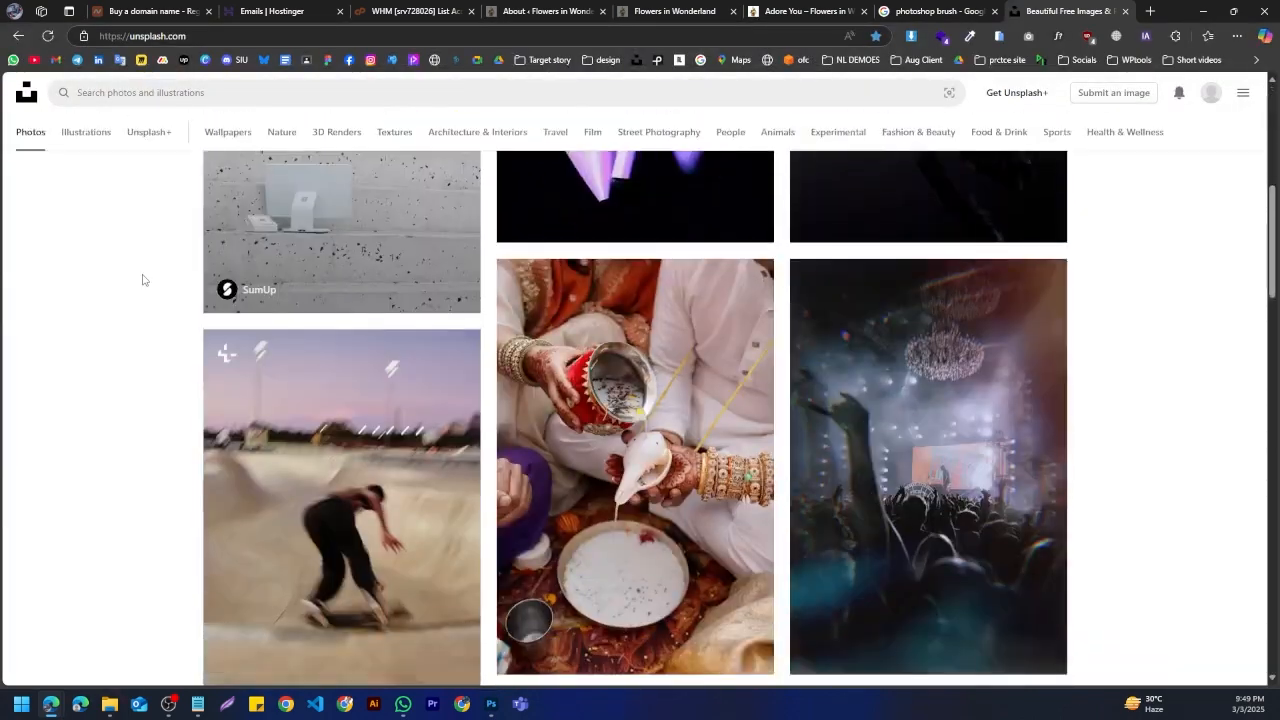
scroll(143, 280, "down", 2)
scroll(143, 280, "up", 3)
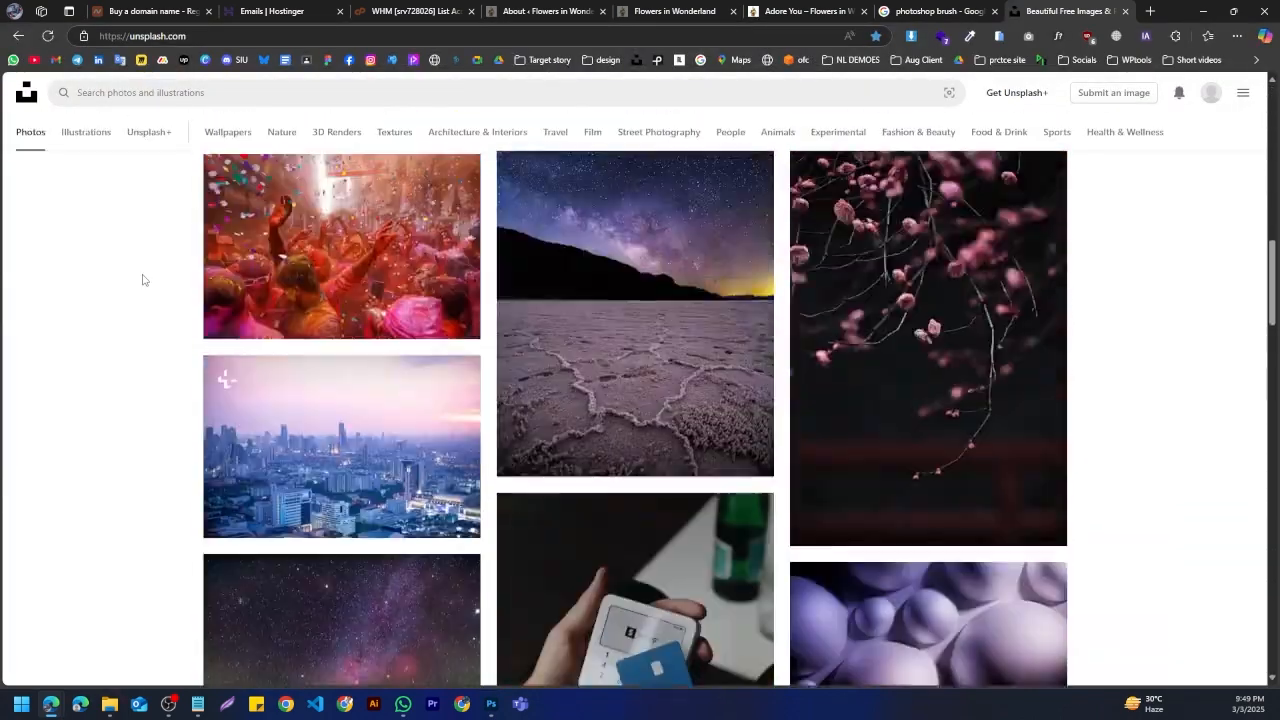
scroll(143, 280, "down", 6)
left_click(174, 93)
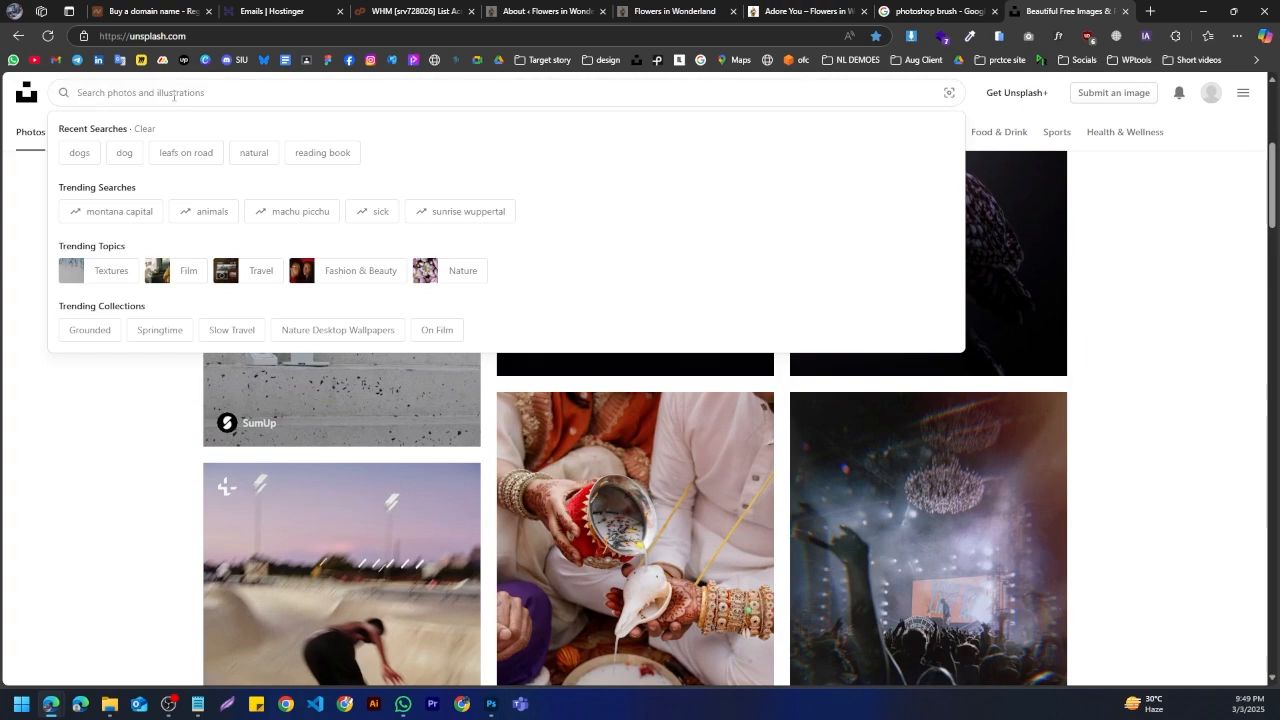
type("dog")
key("Return")
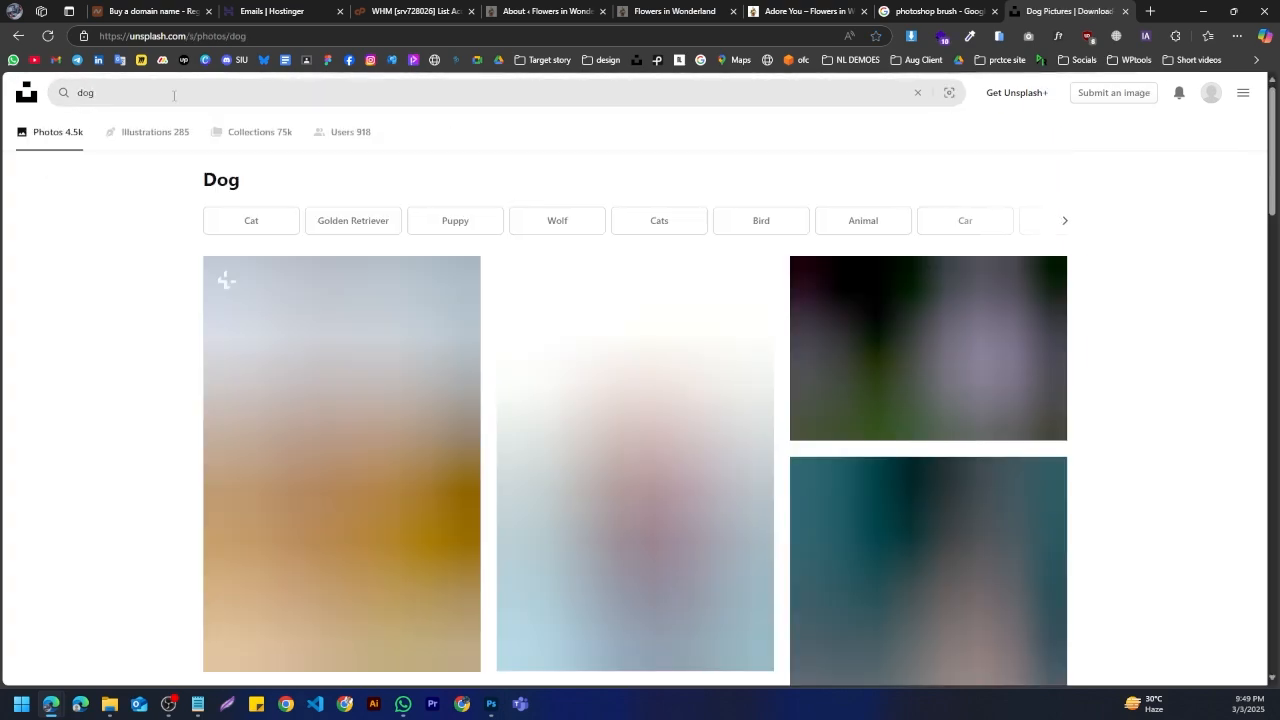
scroll(126, 217, "down", 5)
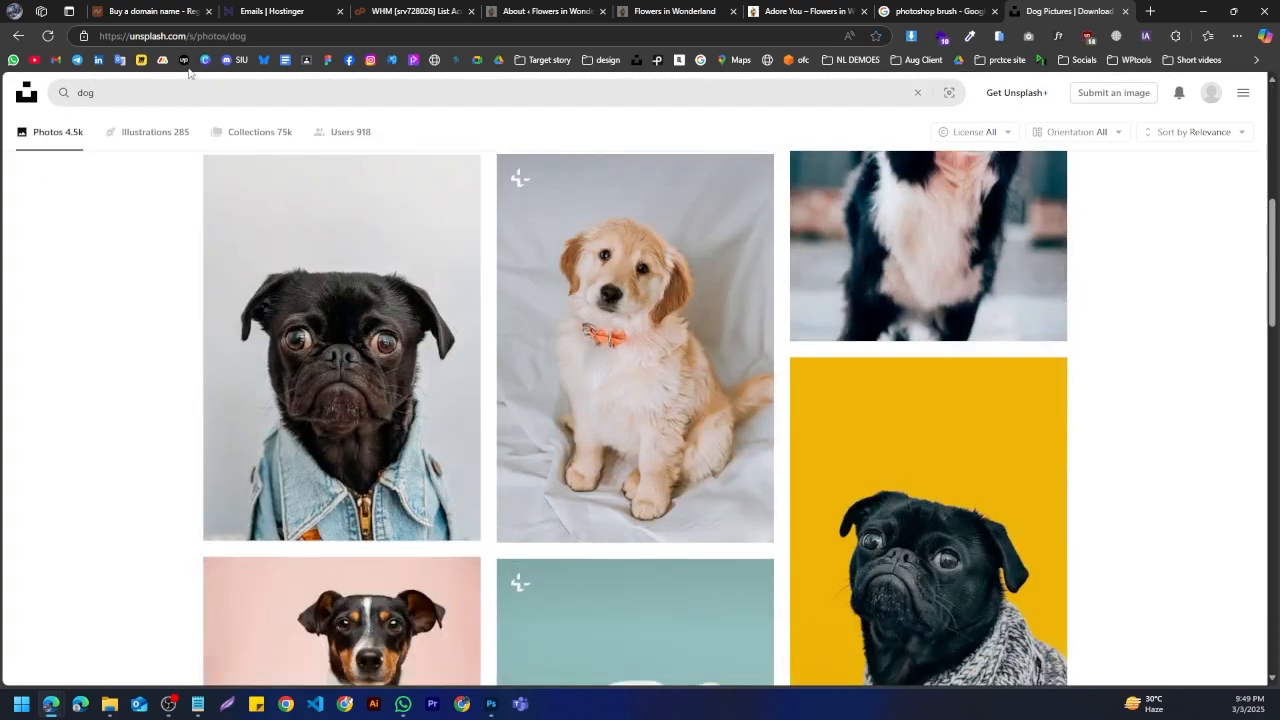
Step: Change the Unsplash search to "dogs" and browse the photos for a suitable picture
left_click(173, 93)
type("s")
key("Return")
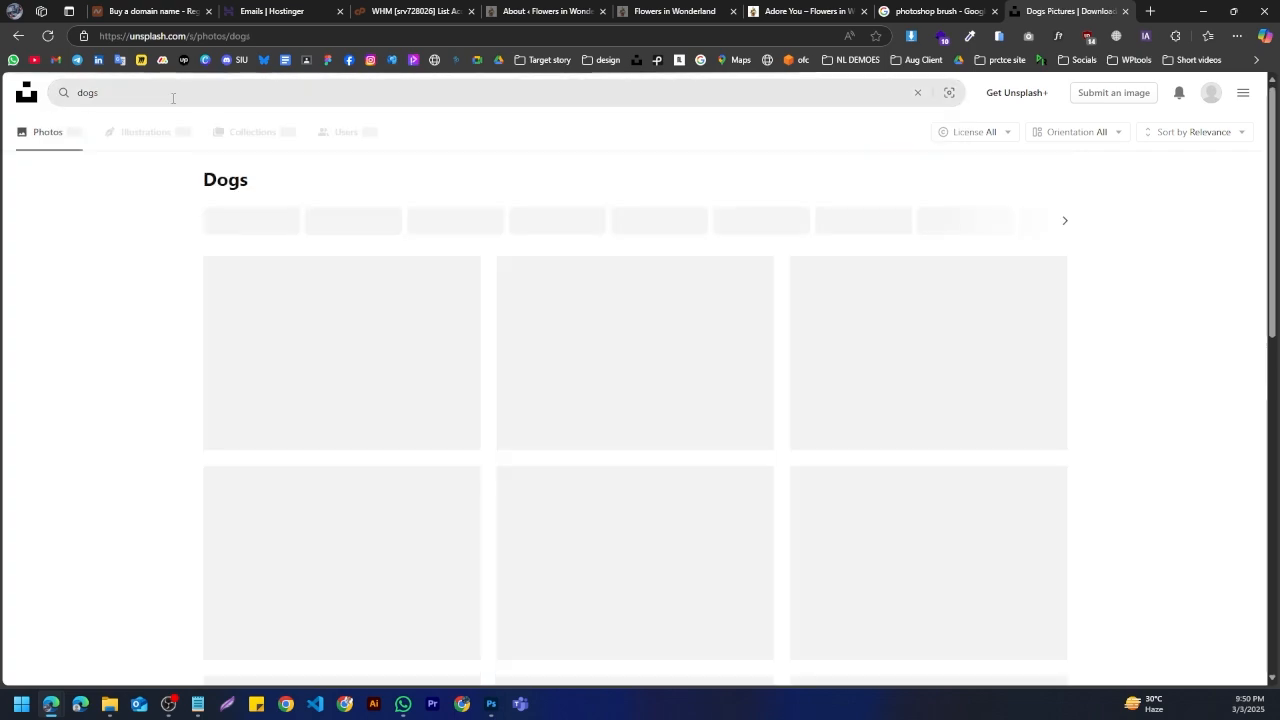
scroll(60, 312, "down", 3)
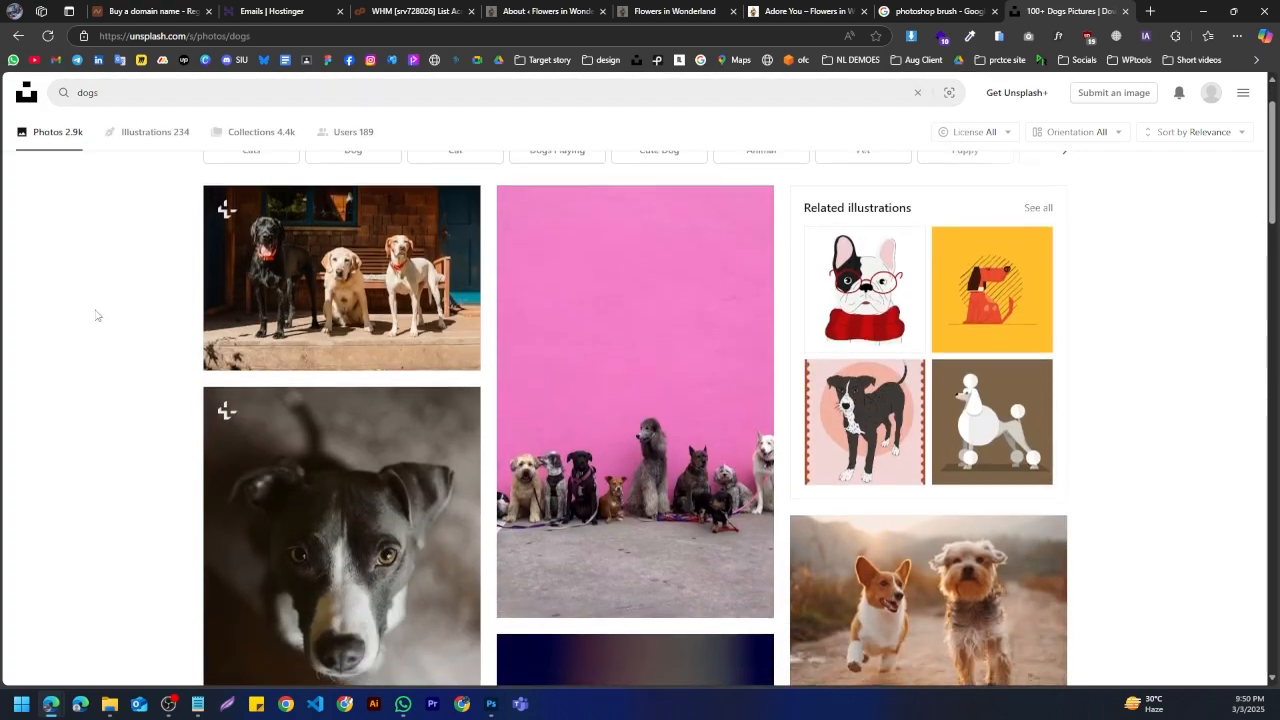
scroll(96, 315, "down", 7)
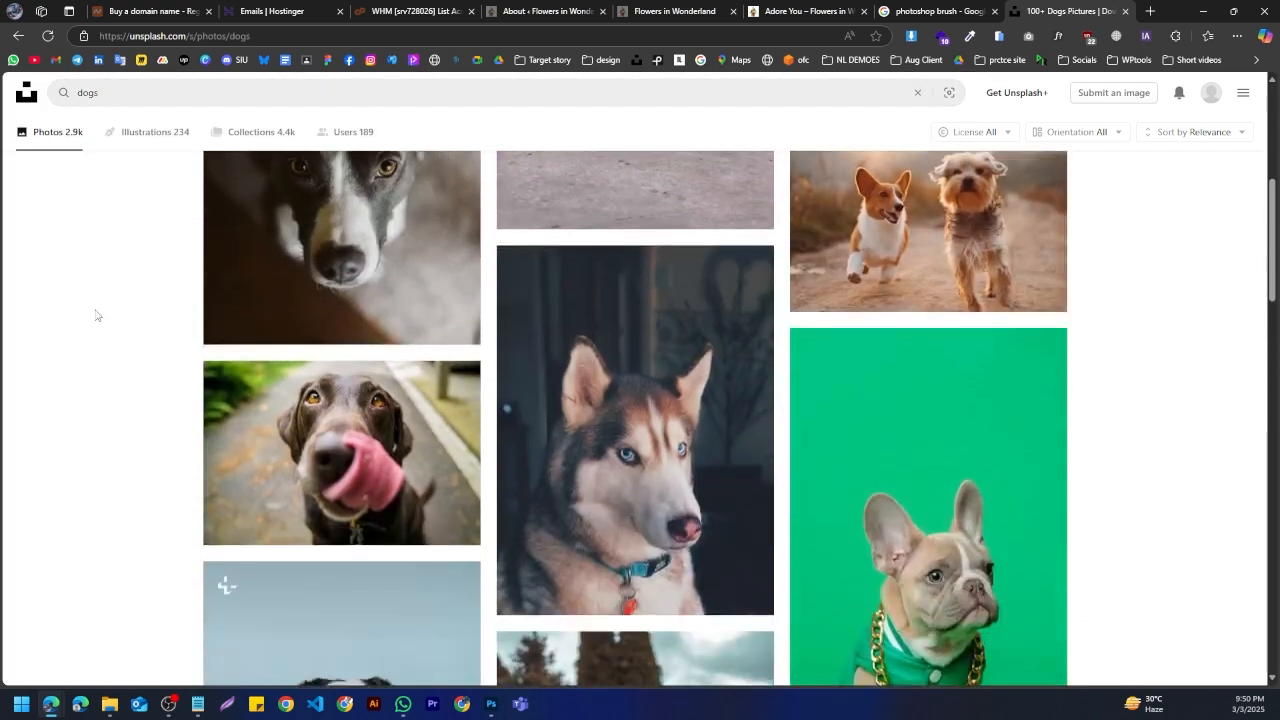
scroll(96, 315, "up", 8)
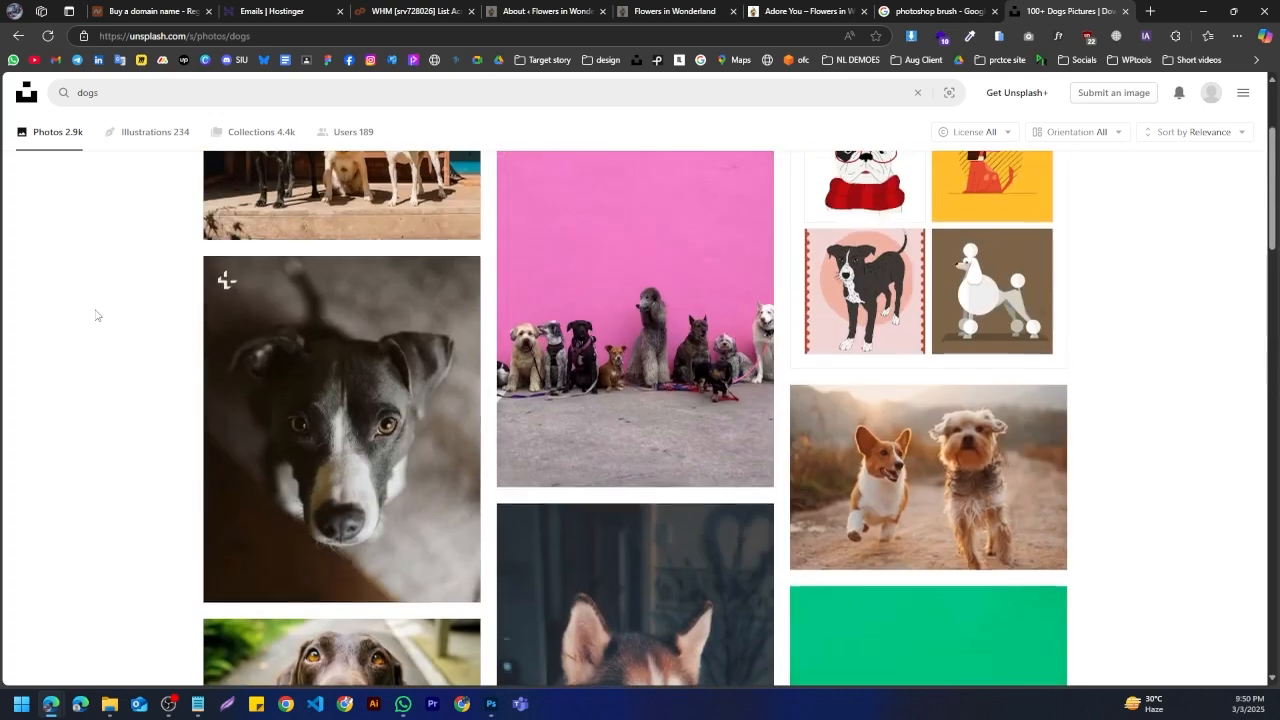
Step: Download the photo of two dogs running on a dirt road in the 1920 px wide size and open it in Photoshop
scroll(893, 543, "down", 2)
left_click(893, 543)
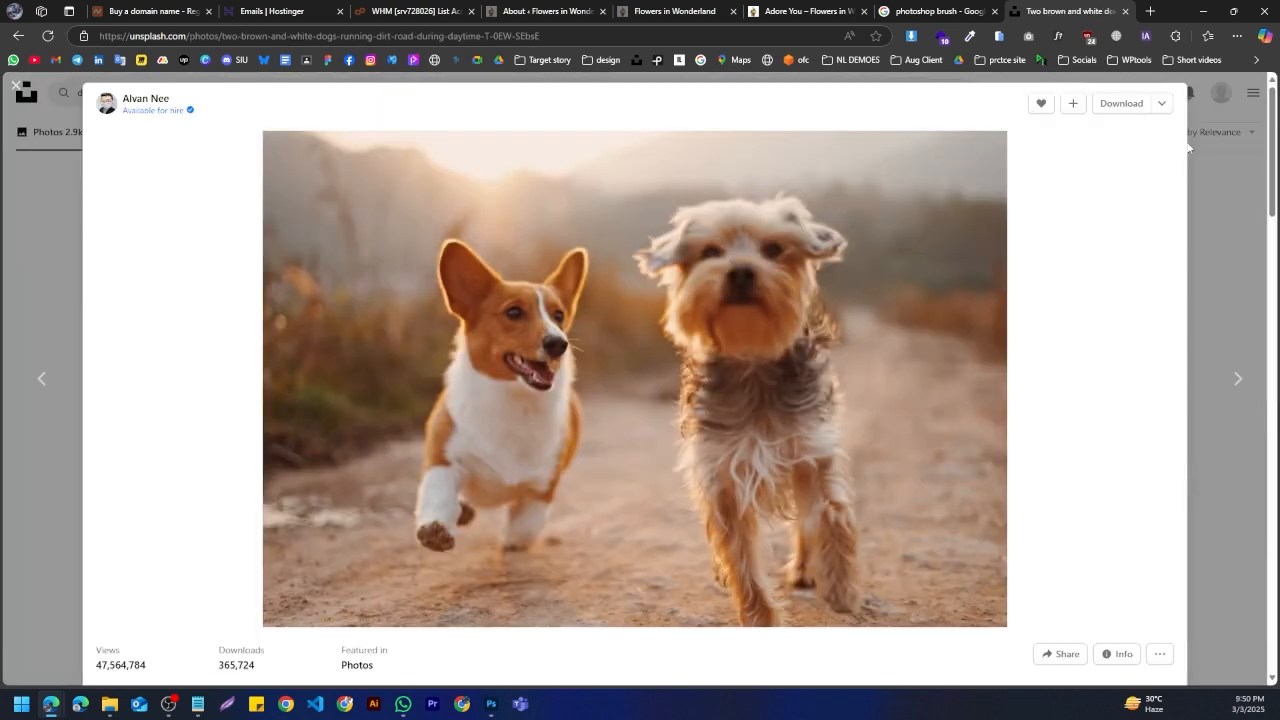
left_click(1161, 103)
left_click(1080, 163)
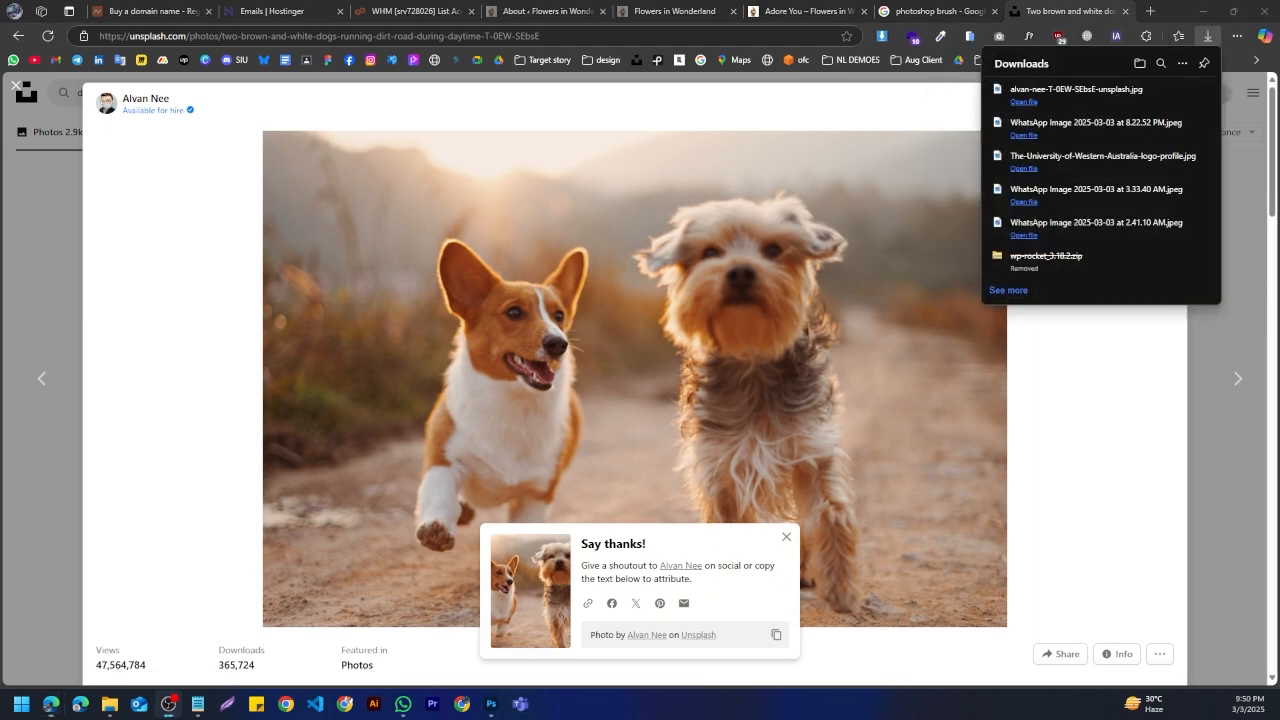
left_click_drag(1001, 93, 664, 50)
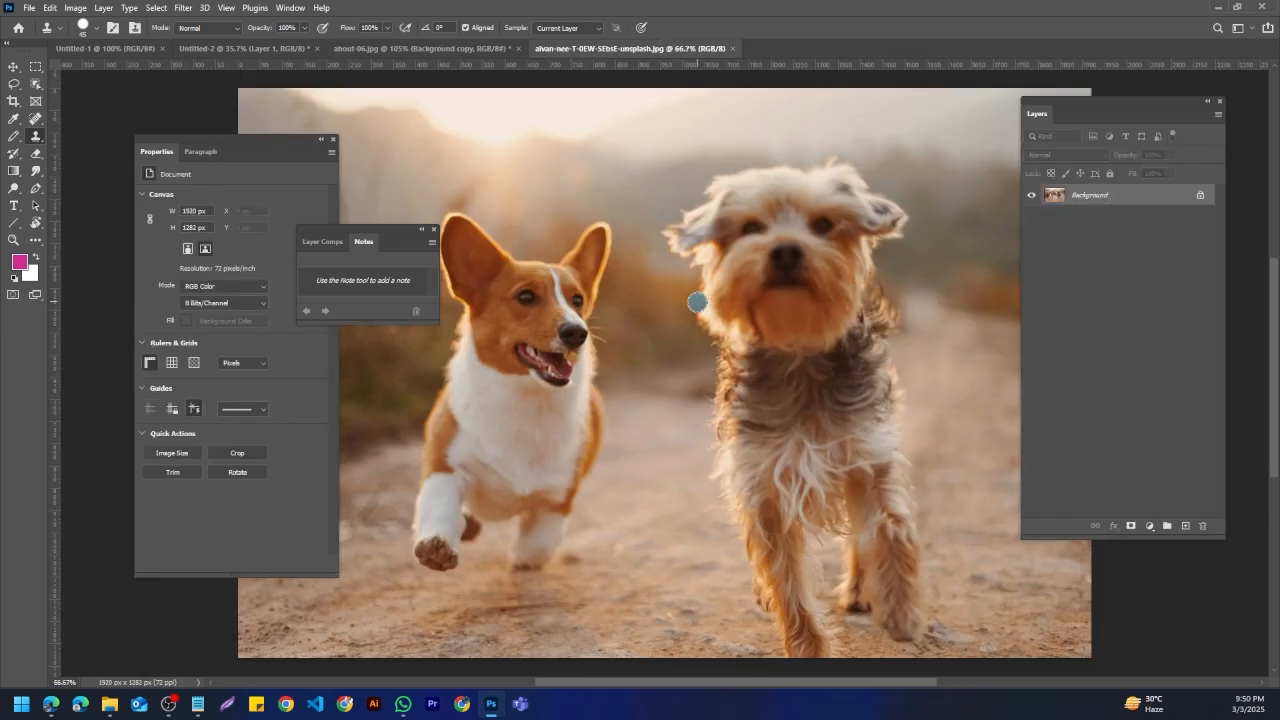
Step: Clone the long-haired dog over the corgi with the Clone Stamp Tool, using a 250 px Hard Round brush at 100% hardness
scroll(697, 301, "down", 3)
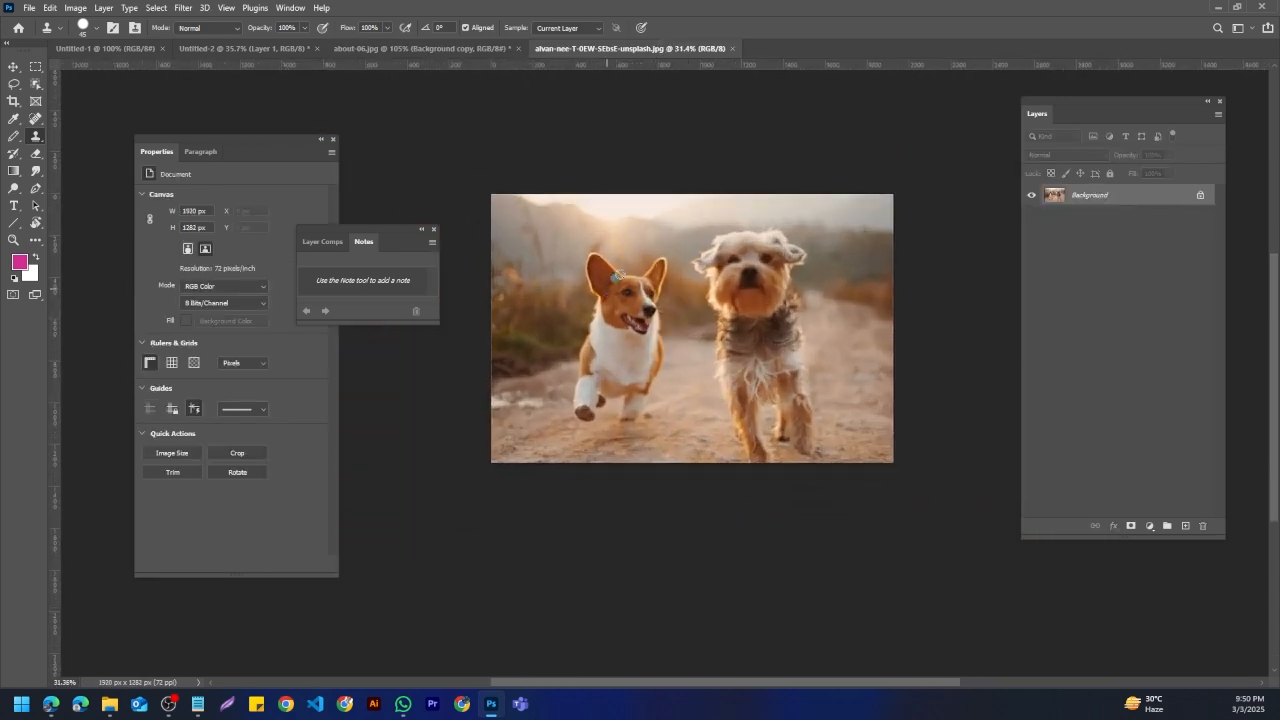
right_click(37, 122)
right_click(37, 136)
left_click(88, 139)
left_click(96, 27)
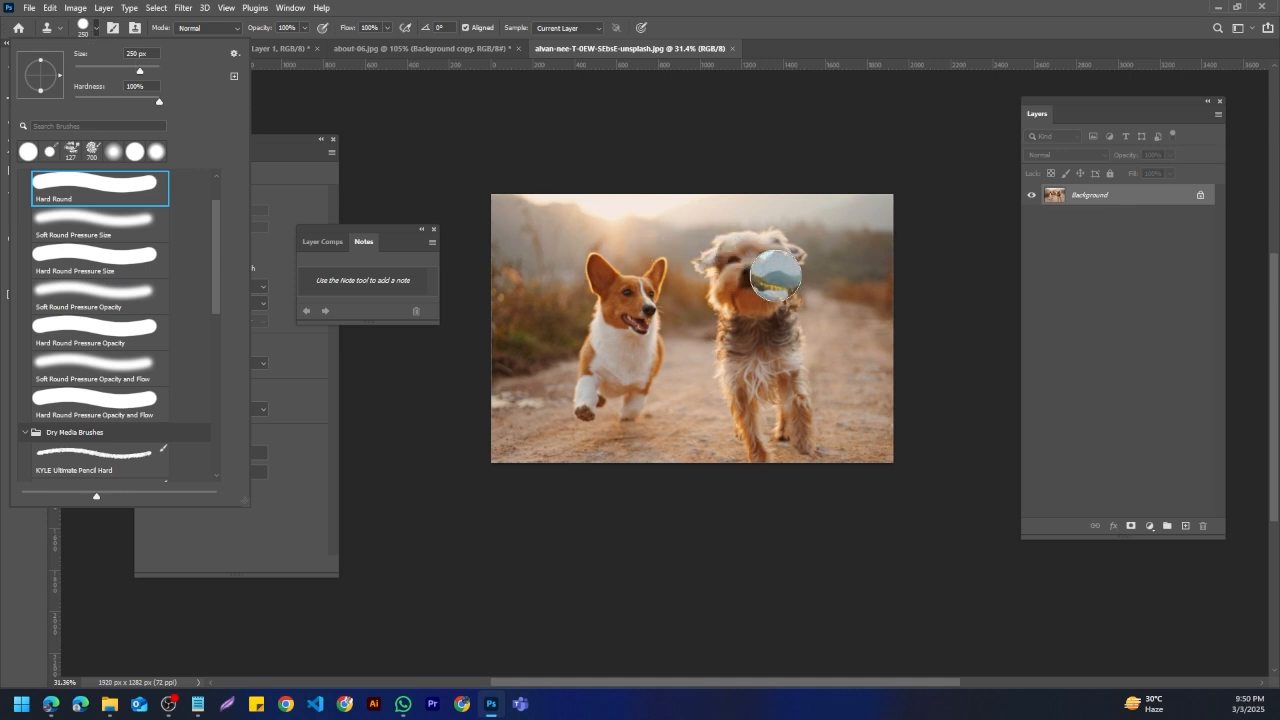
left_click(1158, 316)
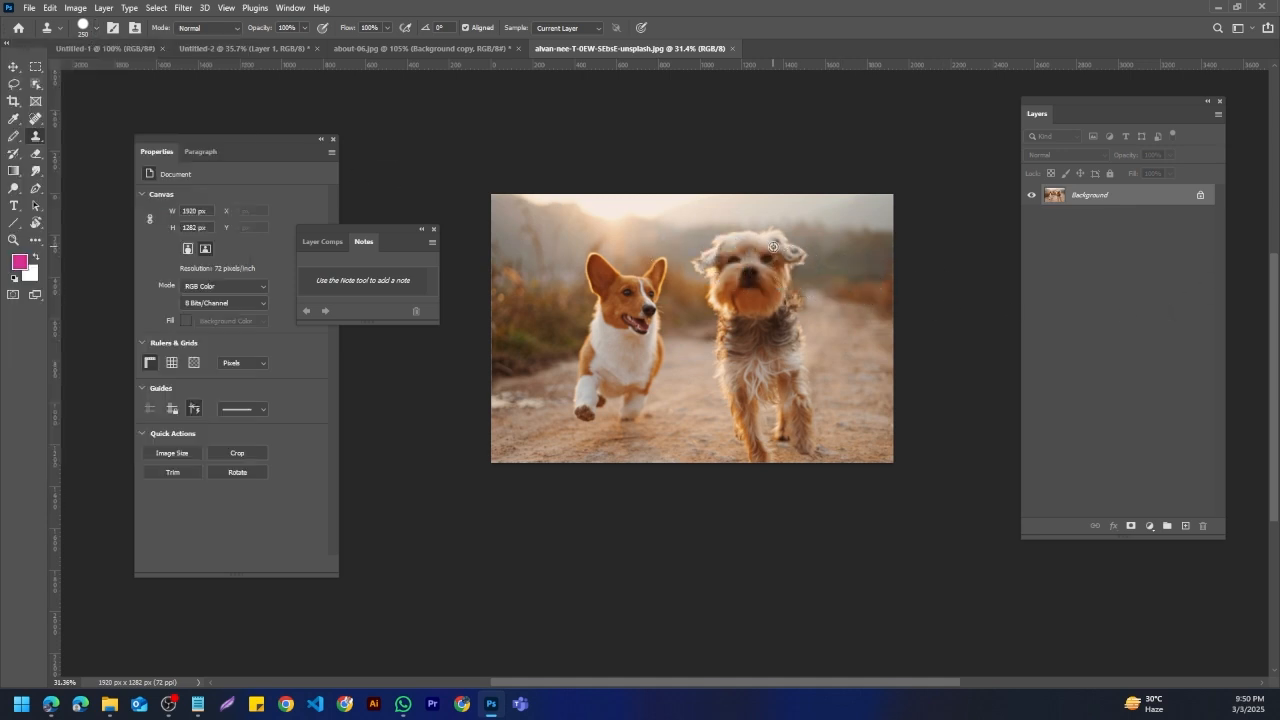
left_click(770, 256, "alt")
mouse_move(522, 290)
left_mouse_down()
mouse_move(568, 253)
mouse_move(564, 366)
mouse_move(521, 293)
mouse_move(509, 331)
mouse_move(519, 403)
mouse_move(571, 392)
mouse_move(585, 398)
mouse_move(580, 421)
mouse_move(558, 299)
mouse_move(588, 378)
mouse_move(593, 279)
mouse_move(605, 270)
mouse_move(641, 312)
mouse_move(629, 375)
mouse_move(640, 251)
mouse_move(644, 393)
mouse_move(600, 452)
mouse_move(596, 330)
mouse_move(568, 240)
mouse_move(551, 230)
mouse_move(513, 251)
mouse_move(562, 278)
mouse_move(563, 331)
left_mouse_up()
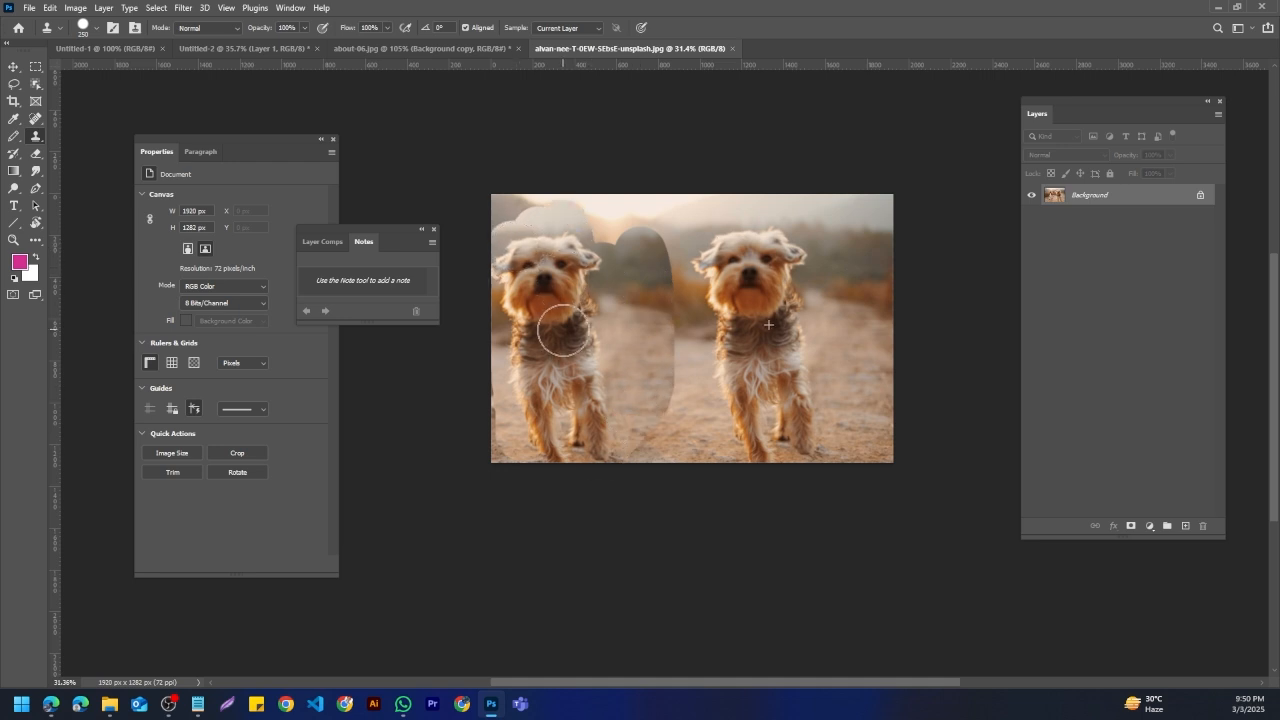
Step: Circle the clone source cross on the original dog in red on a screen capture of the photo, and discard the capture
key("Print")
left_click_drag(473, 160, 891, 525)
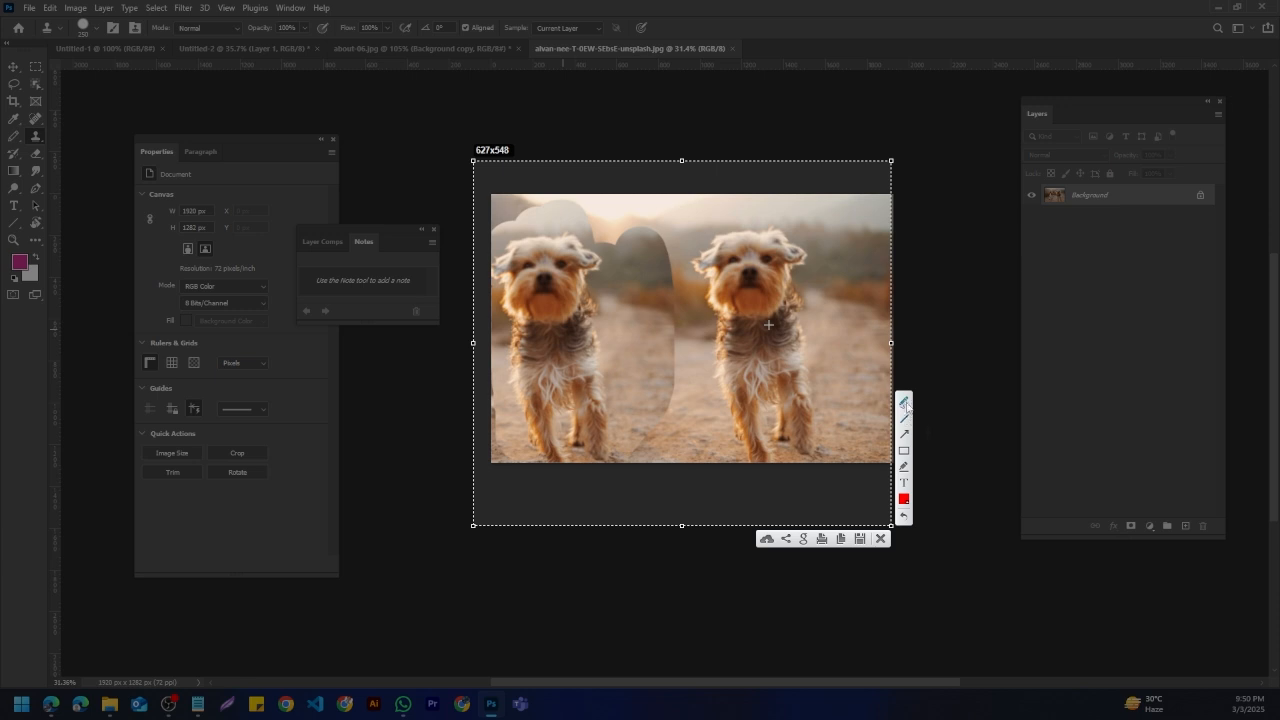
mouse_move(797, 335)
left_mouse_down()
mouse_move(770, 324)
mouse_move(812, 330)
mouse_move(762, 312)
mouse_move(766, 322)
left_mouse_up()
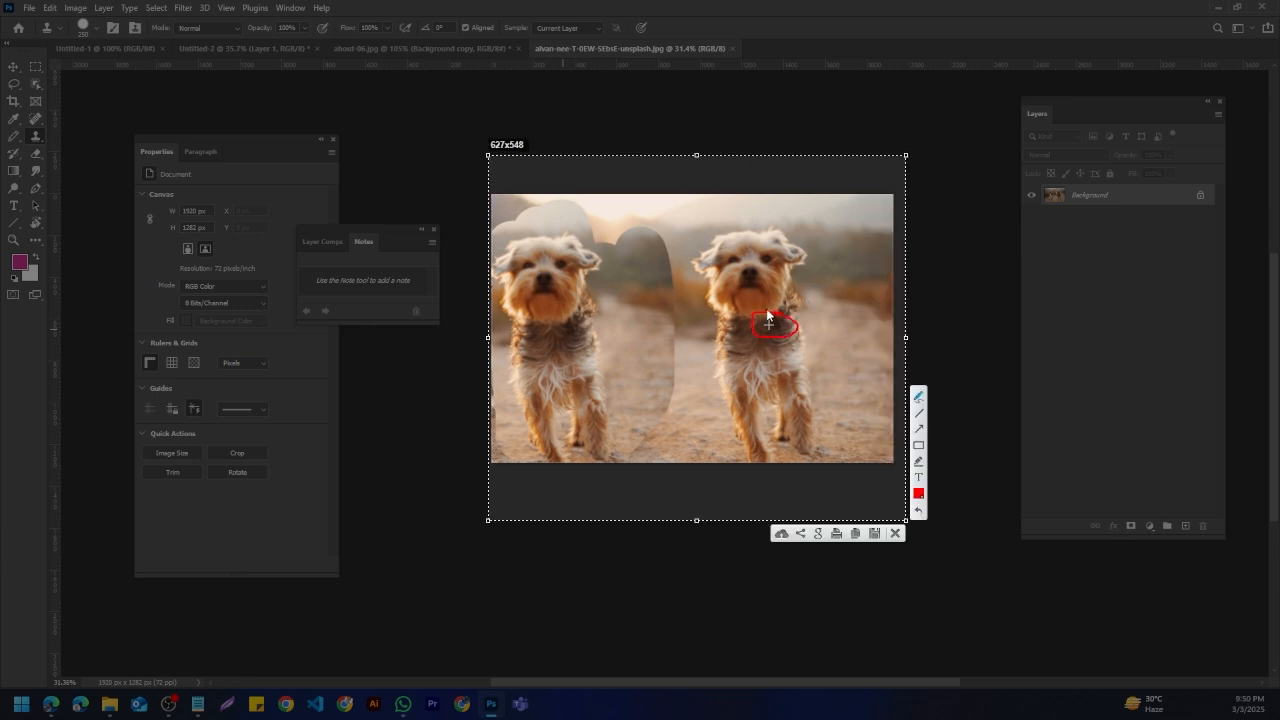
left_click(895, 533)
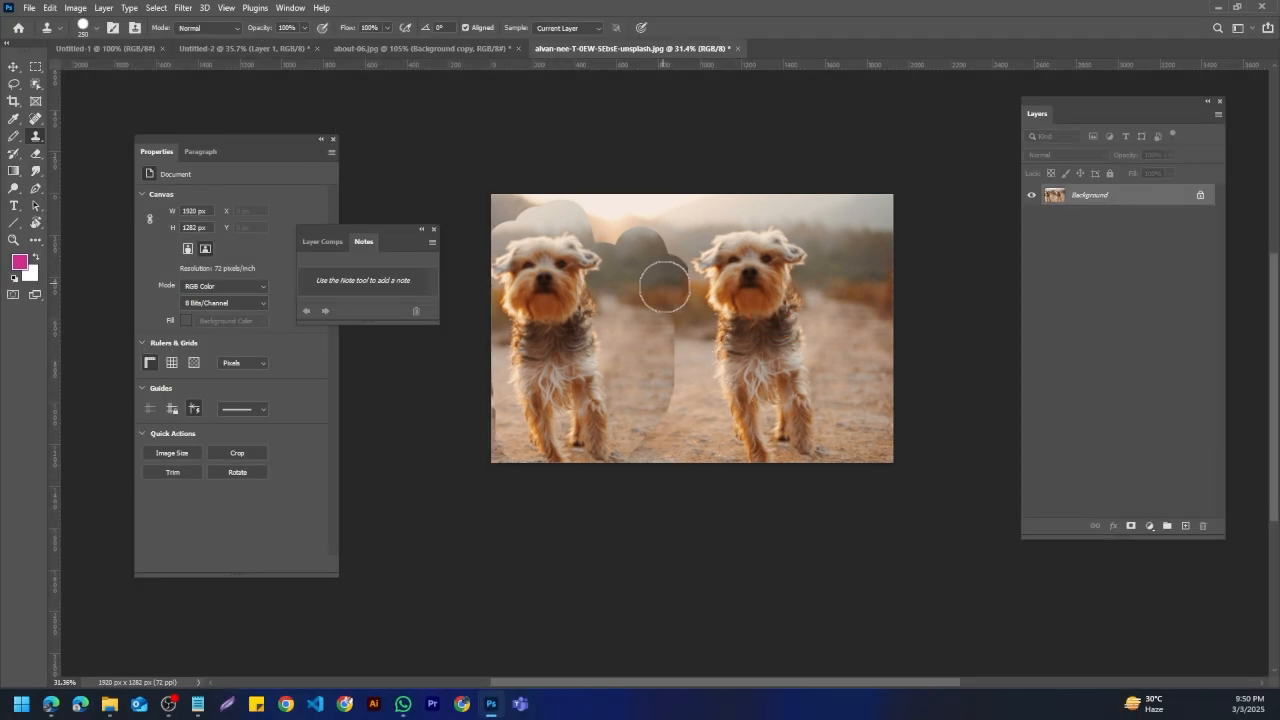
Step: Close the dog photo without saving its changes
left_click(739, 47)
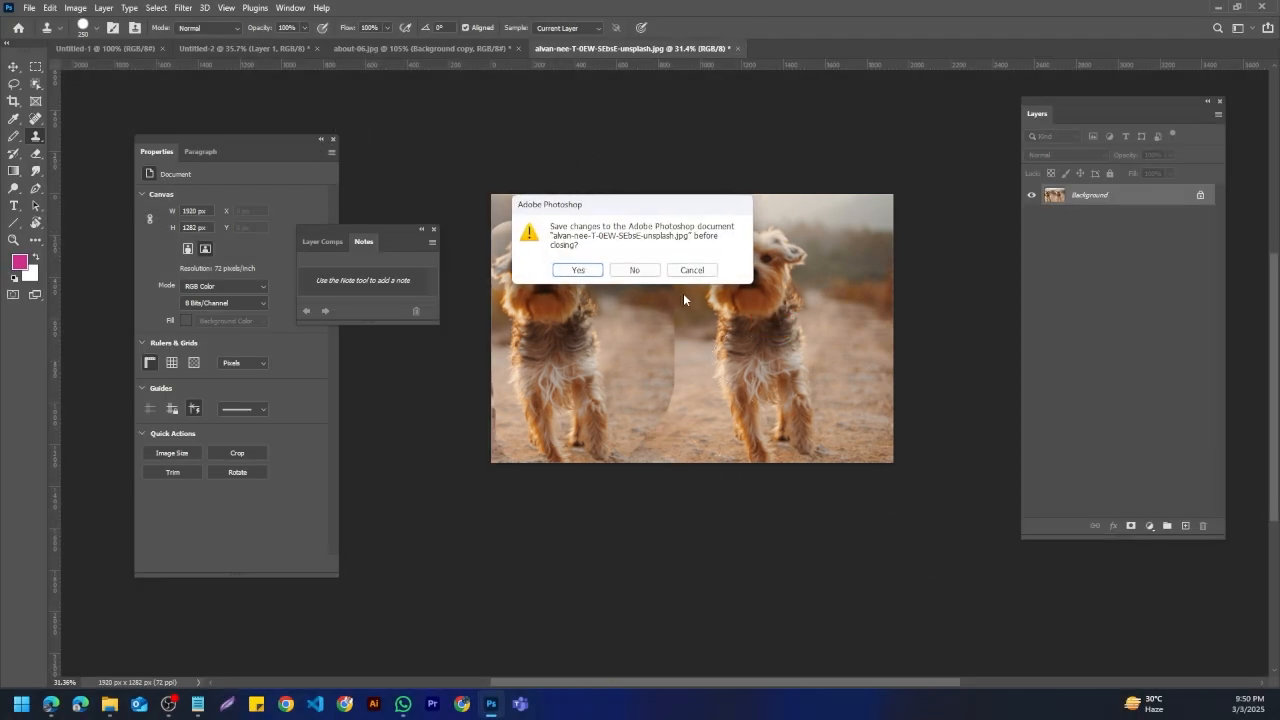
left_click(638, 271)
Step: Paint the current water pattern across the sky and mountains of the landscape photo with the Pattern Stamp Tool
right_click(37, 143)
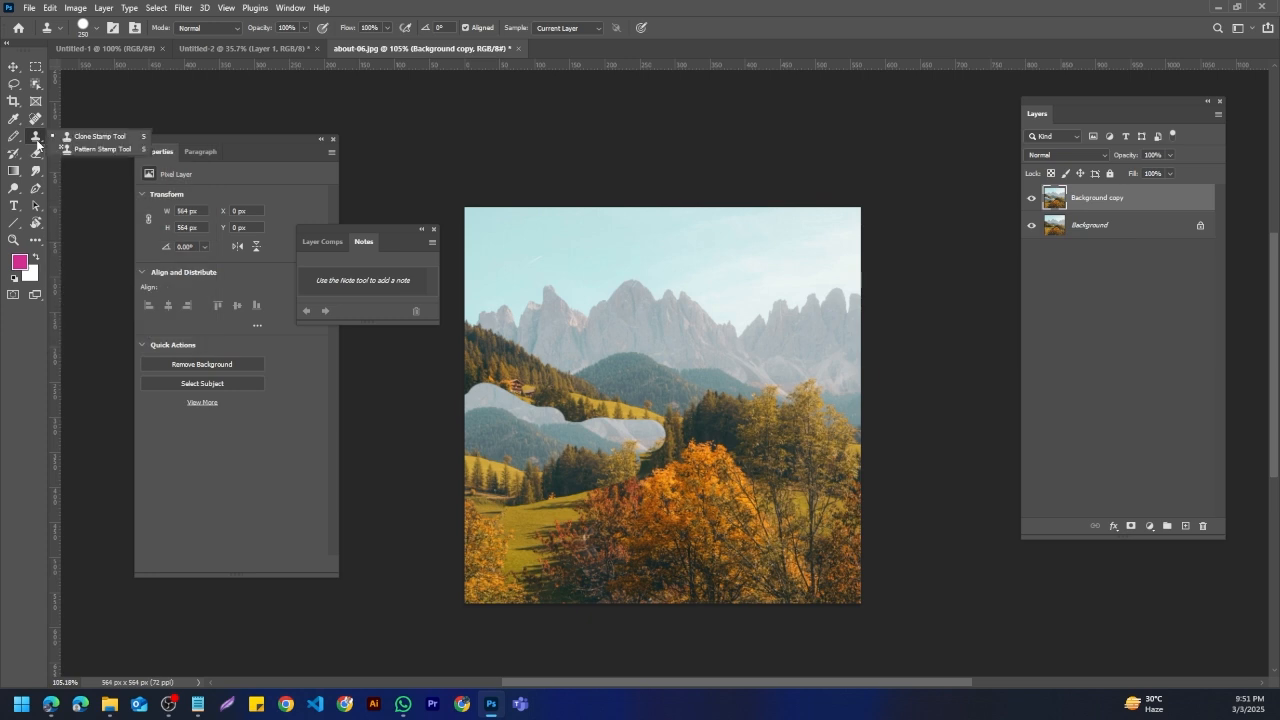
left_click(100, 149)
mouse_move(560, 232)
left_mouse_down()
mouse_move(620, 320)
mouse_move(760, 420)
mouse_move(680, 400)
left_mouse_up()
Step: Try the last Trees pattern, choose the yellow-leaf pattern from the Grass group, and paint it over the middle of the landscape
left_click(472, 29)
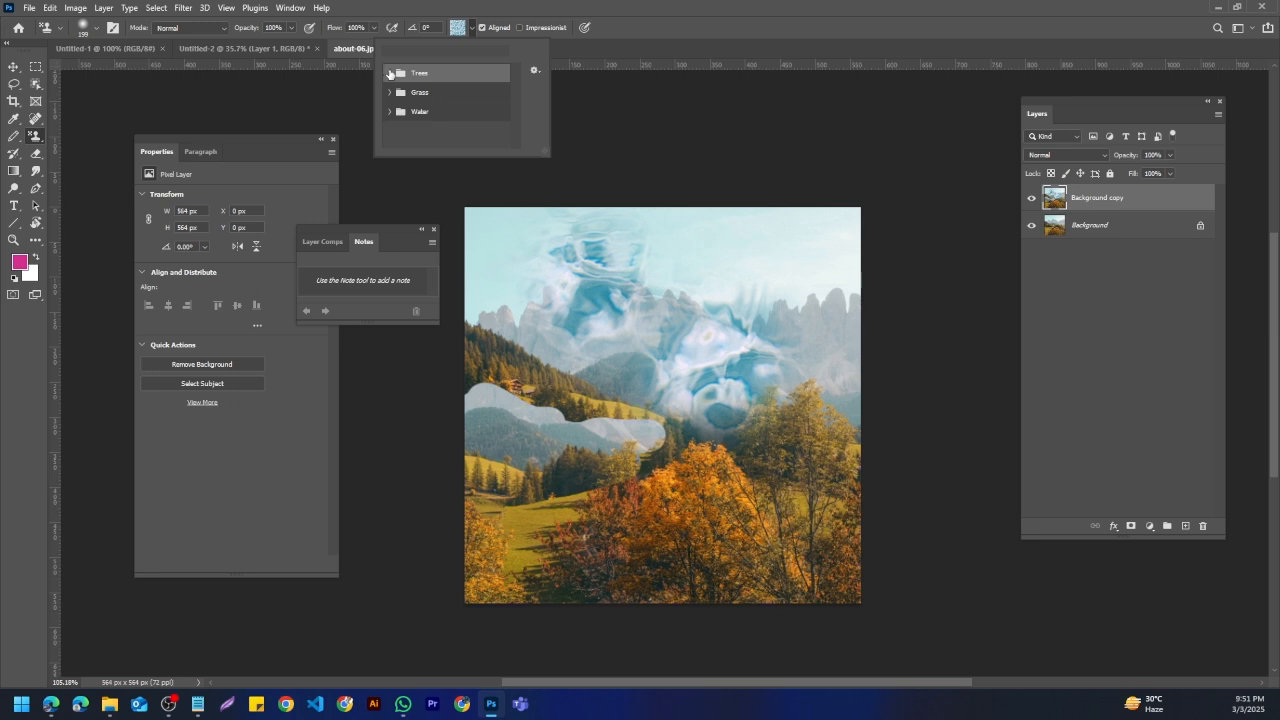
left_click(390, 73)
left_click(466, 92)
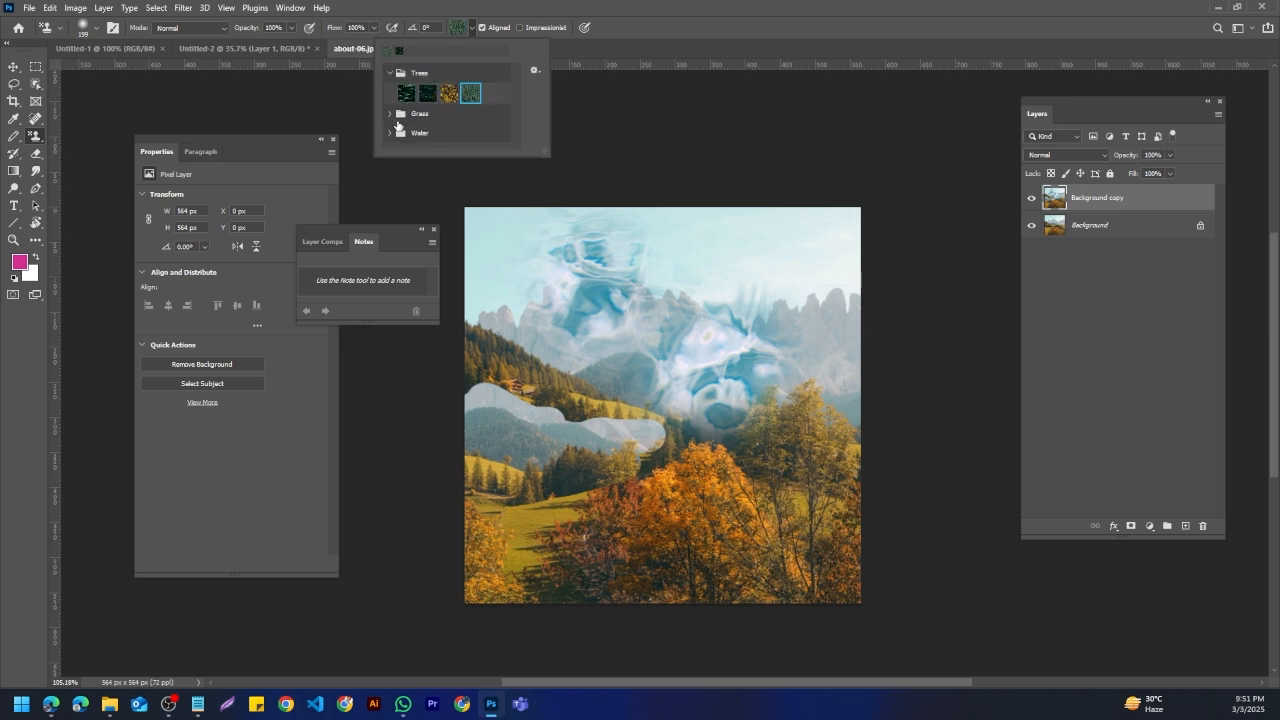
left_click(415, 120)
left_click(390, 116)
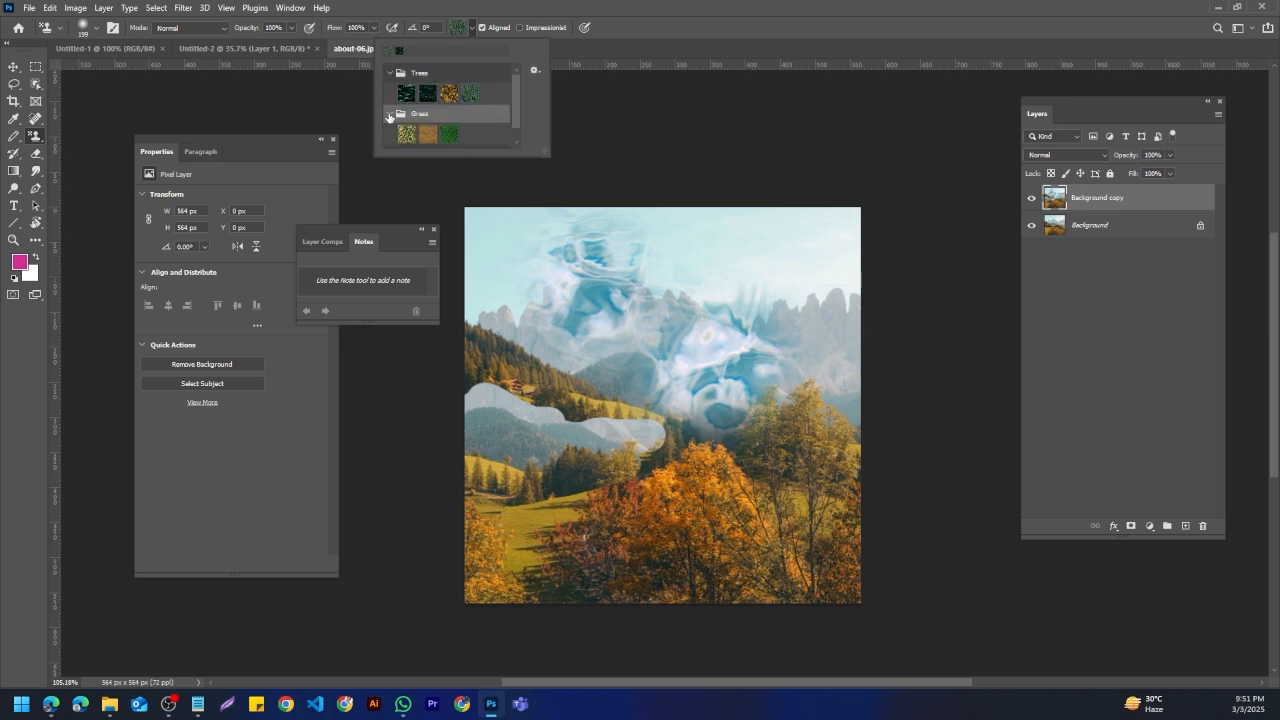
left_click(409, 121)
mouse_move(719, 338)
left_mouse_down()
mouse_move(716, 362)
mouse_move(580, 362)
mouse_move(720, 315)
mouse_move(663, 451)
mouse_move(606, 470)
mouse_move(556, 444)
mouse_move(548, 408)
left_mouse_up()
Step: Choose the pale green pattern in the Water group and paint it over the leaf-covered area with the Pattern Stamp Tool
left_click(471, 29)
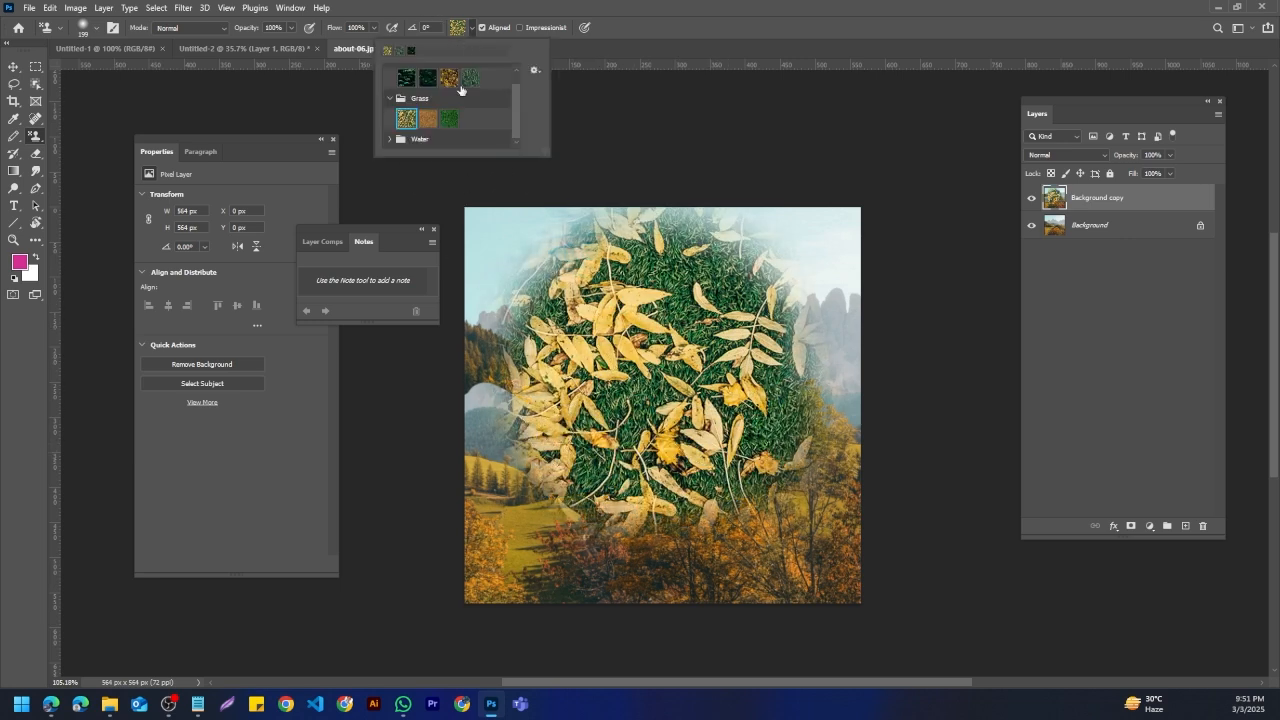
left_click(390, 139)
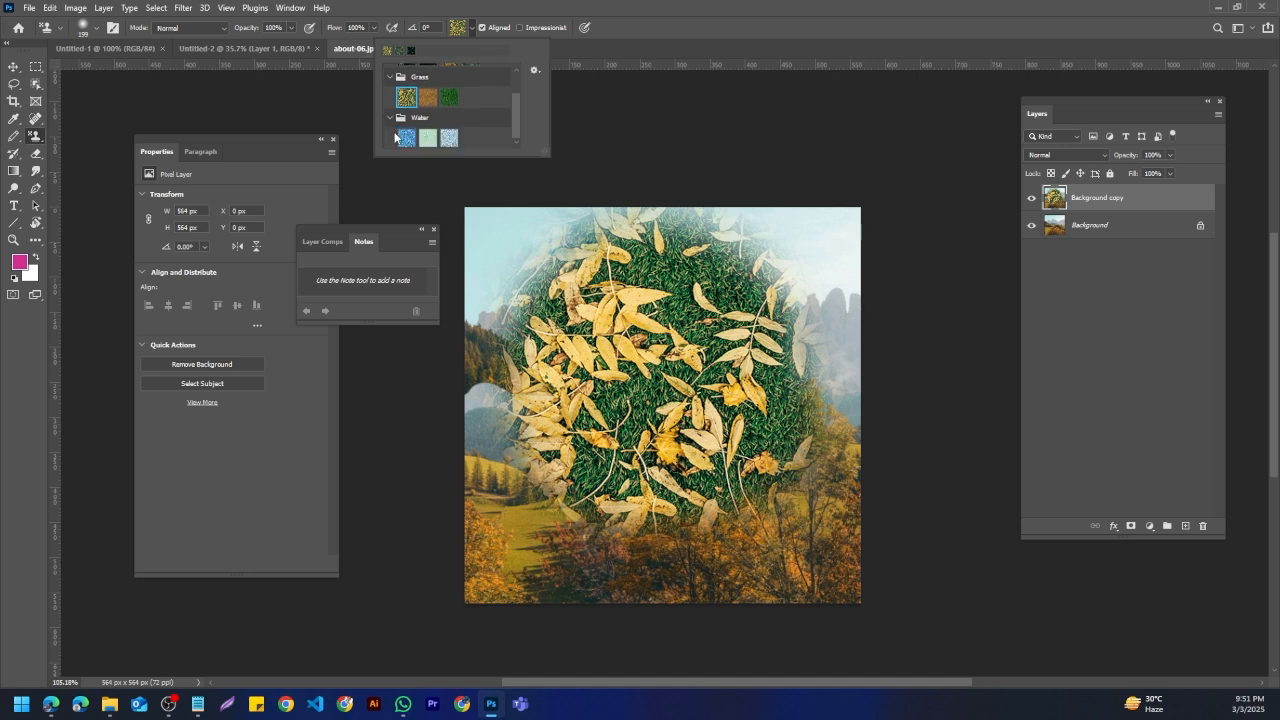
double_click(427, 138)
mouse_move(640, 262)
left_mouse_down()
mouse_move(700, 330)
mouse_move(559, 308)
mouse_move(654, 455)
mouse_move(780, 400)
mouse_move(575, 395)
mouse_move(540, 480)
mouse_move(580, 590)
mouse_move(626, 510)
left_mouse_up()
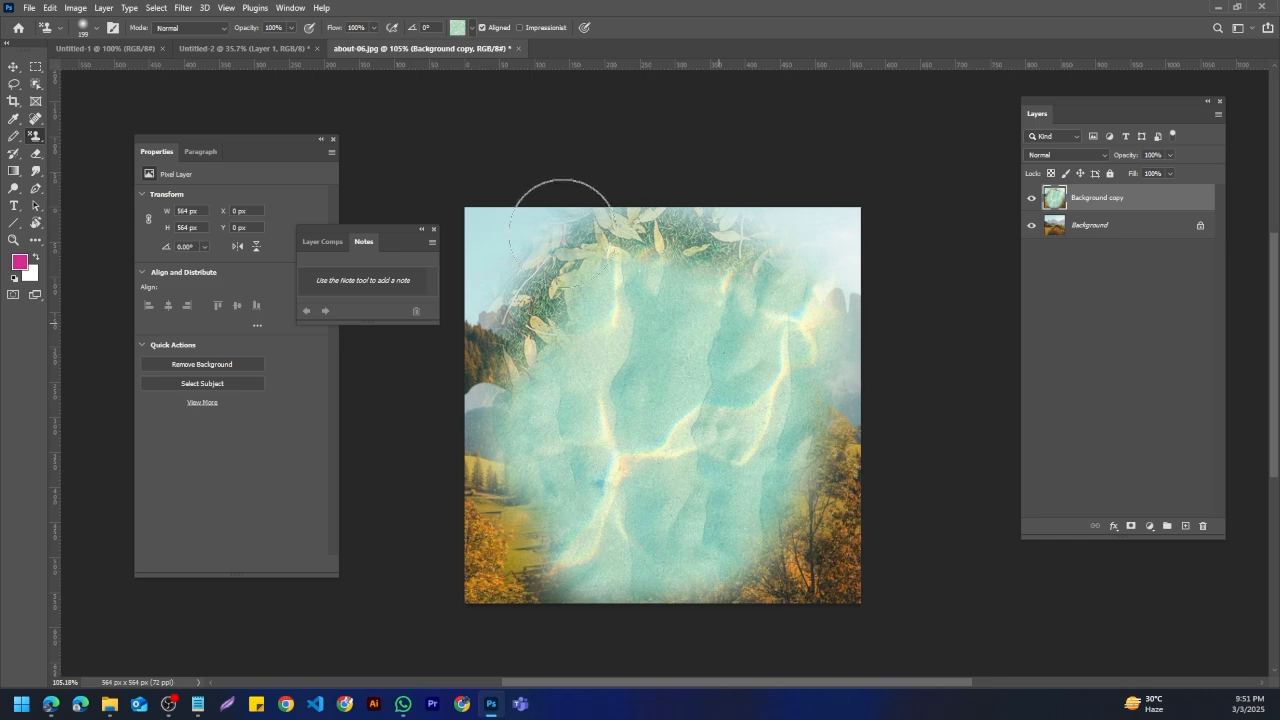
Step: Review the tools grouped with the Clone Stamp, History Brush and Eraser tools, and select the Eraser Tool
right_click(38, 140)
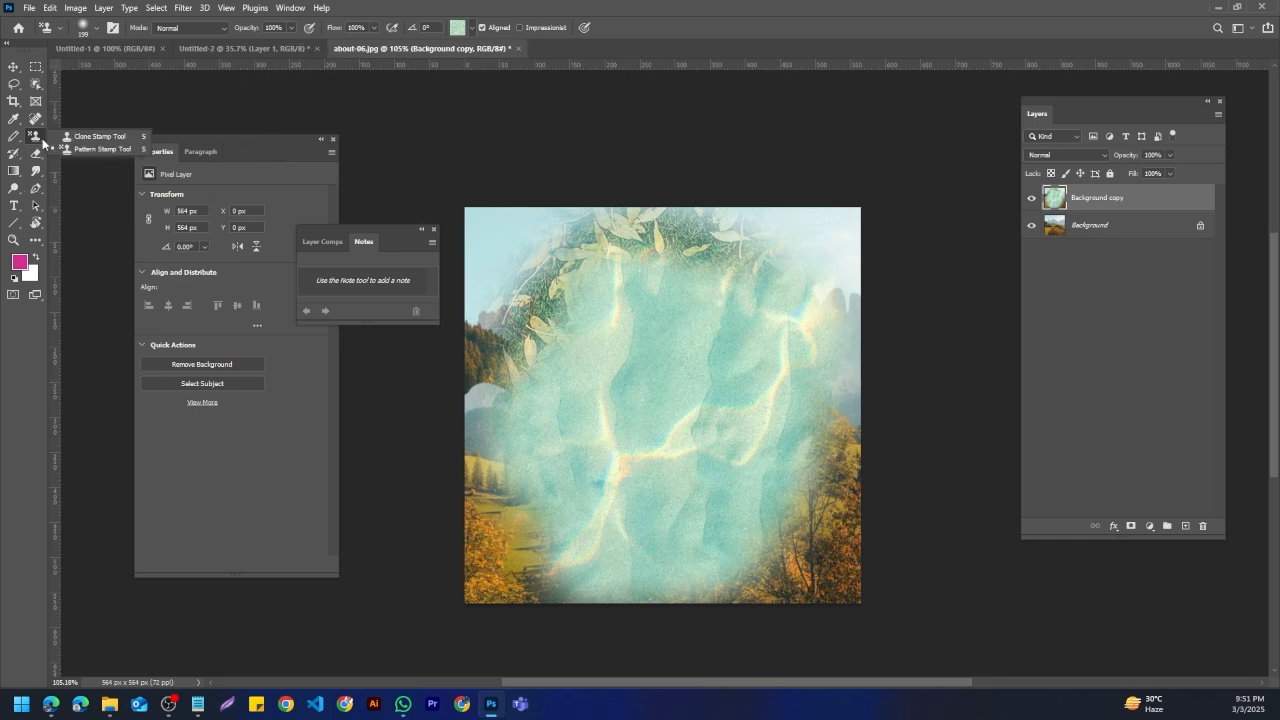
left_click(68, 138)
right_click(18, 157)
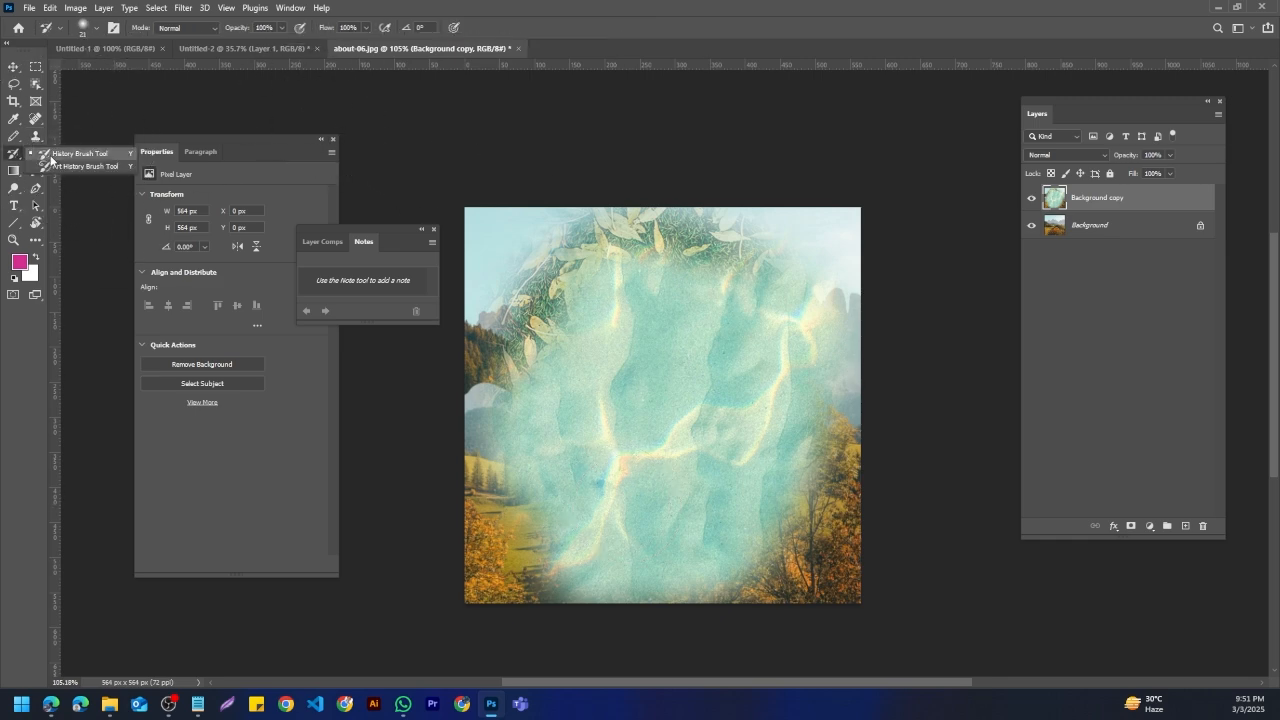
left_click(36, 153)
right_click(36, 153)
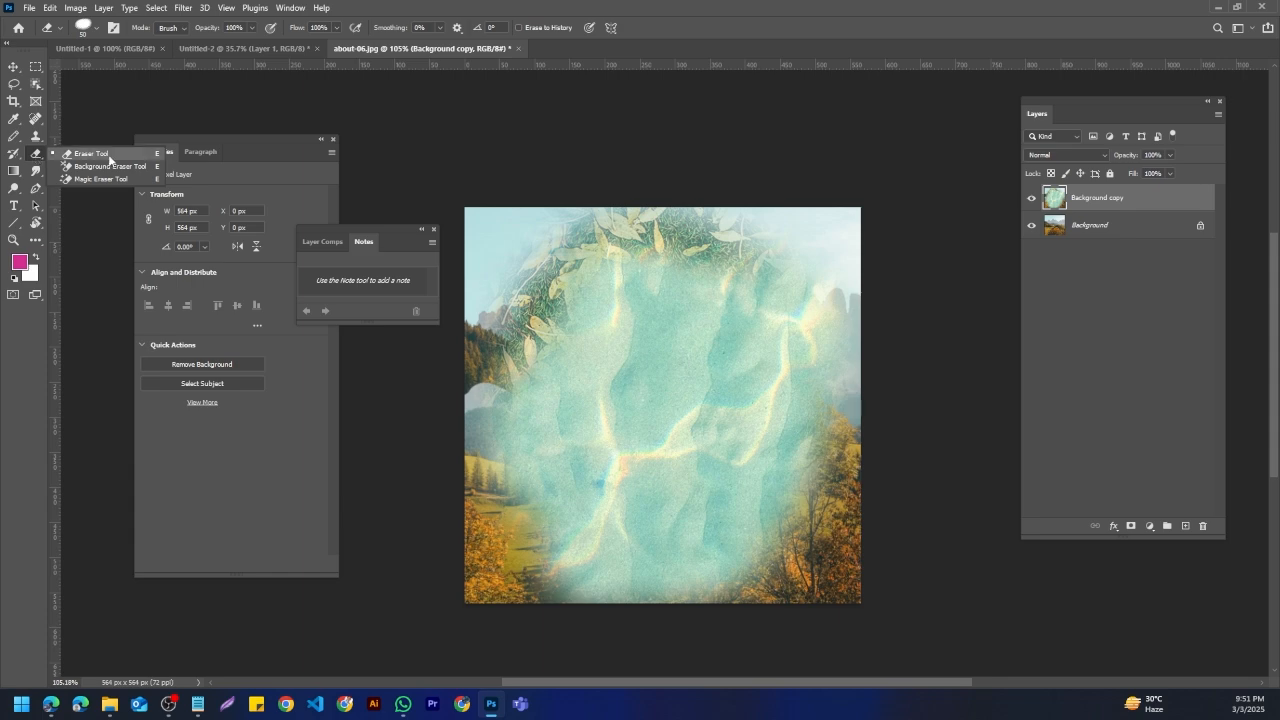
left_click(13, 157)
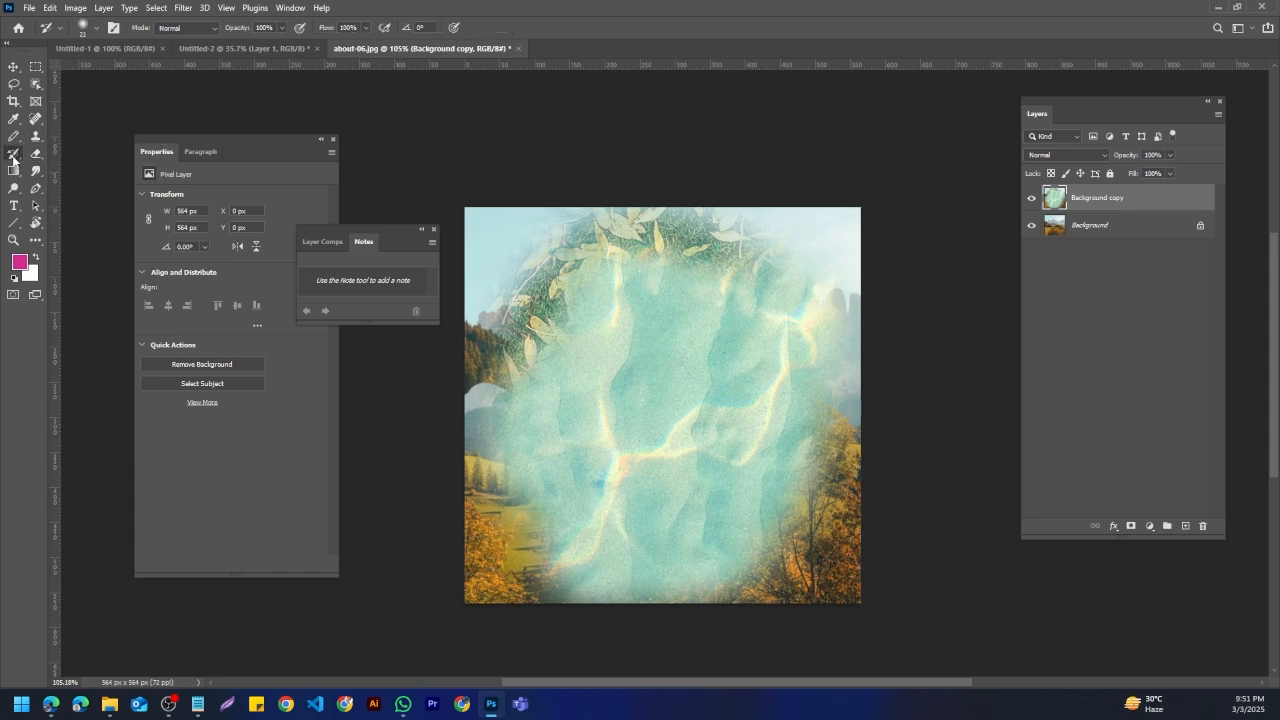
right_click(36, 153)
left_click(75, 153)
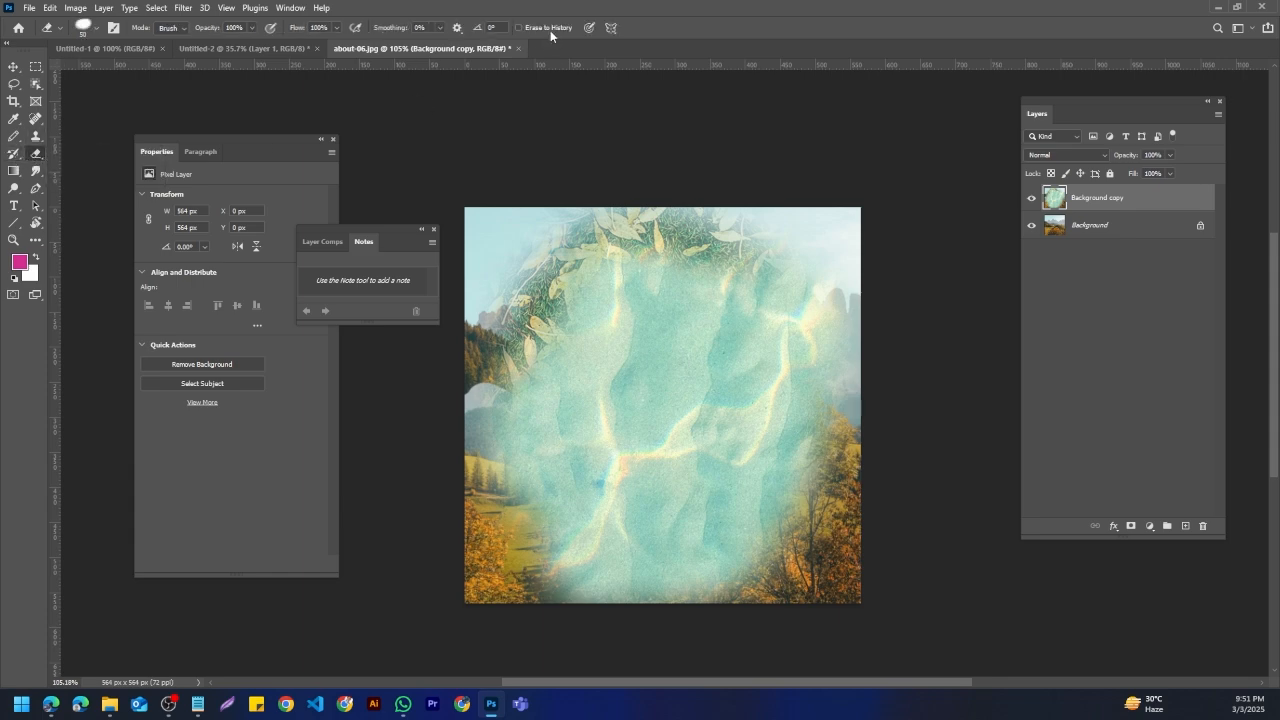
Step: Close about-06.jpg without saving and open the recent portrait file 1-8da928bf-bcedb325-2880w.png
left_click(520, 49)
left_click(636, 264)
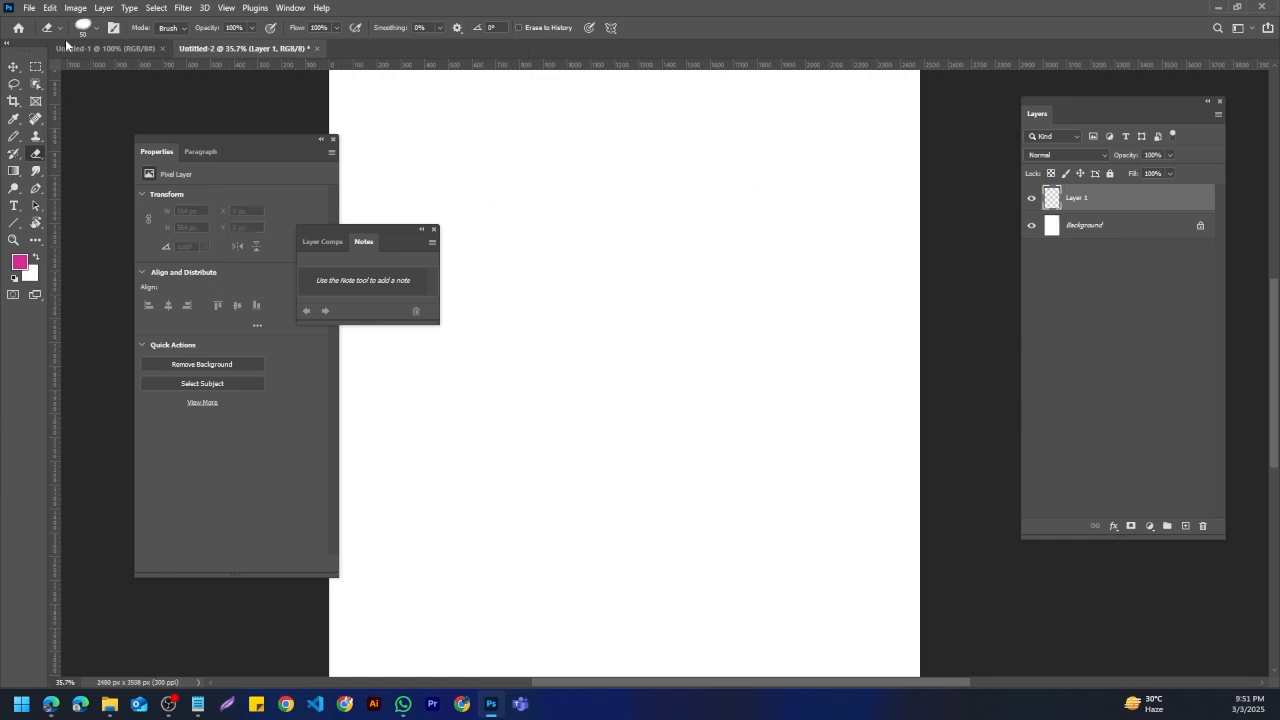
left_click(20, 28)
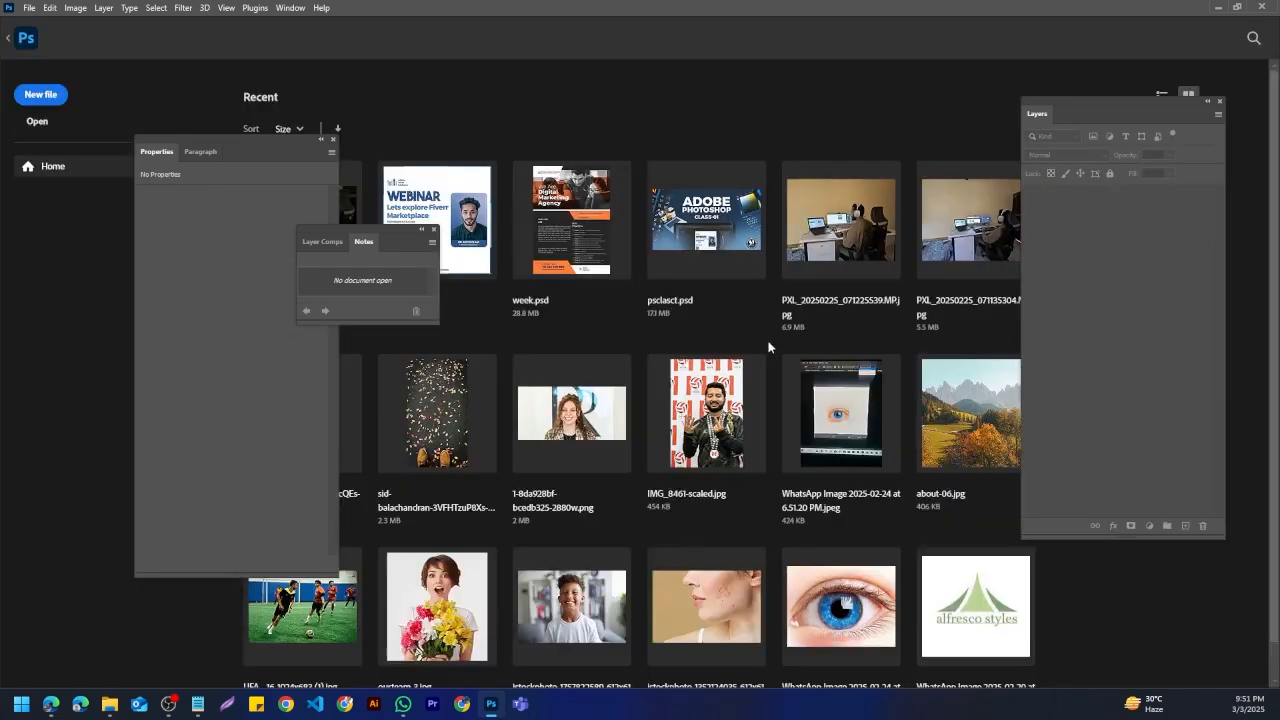
left_click(600, 400)
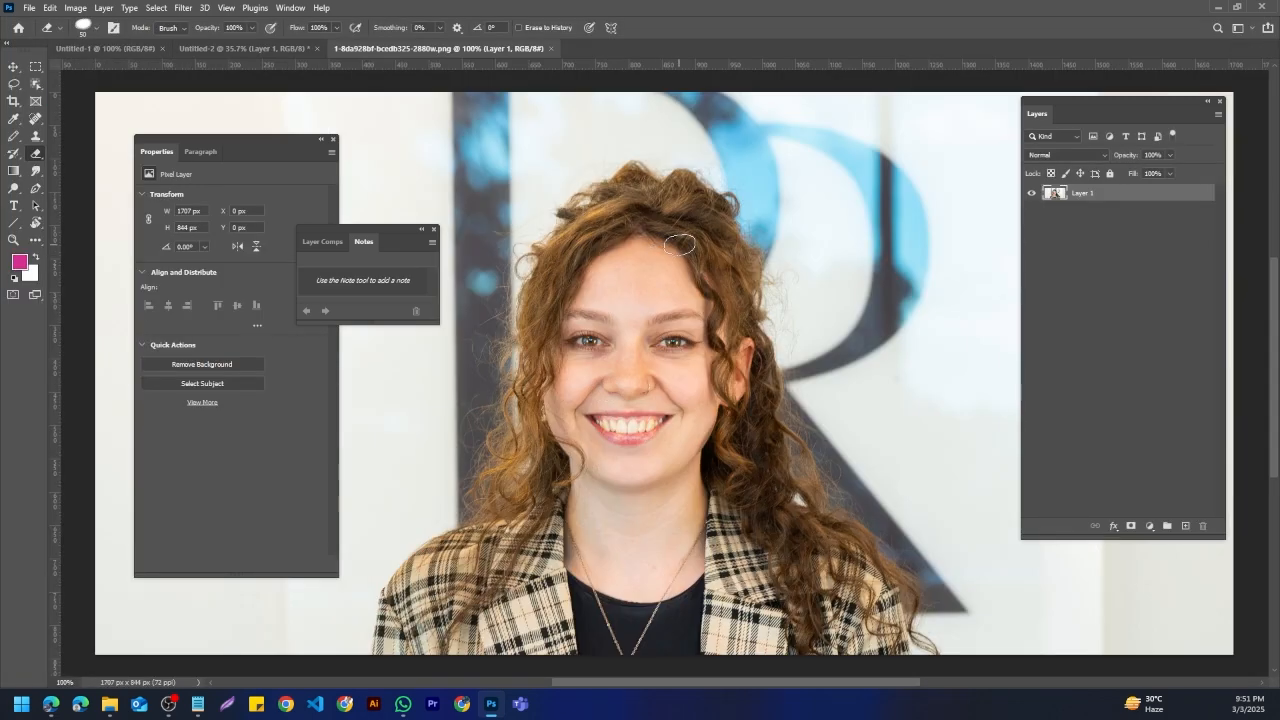
Step: Erase vertical strips near the photo's right edge using the Eraser Tool with a 60 px hard round brush
scroll(679, 244, "down", 4)
scroll(847, 280, "up", 2)
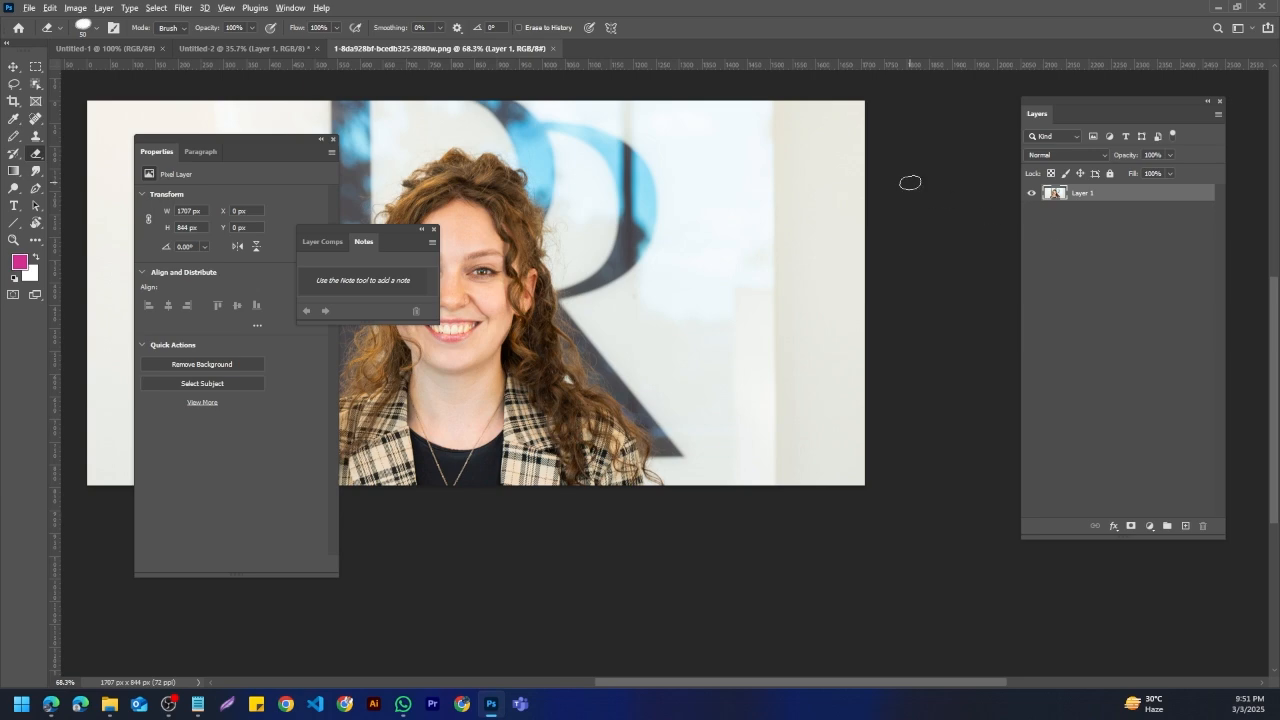
scroll(910, 182, "down", 2)
scroll(659, 370, "up", 1)
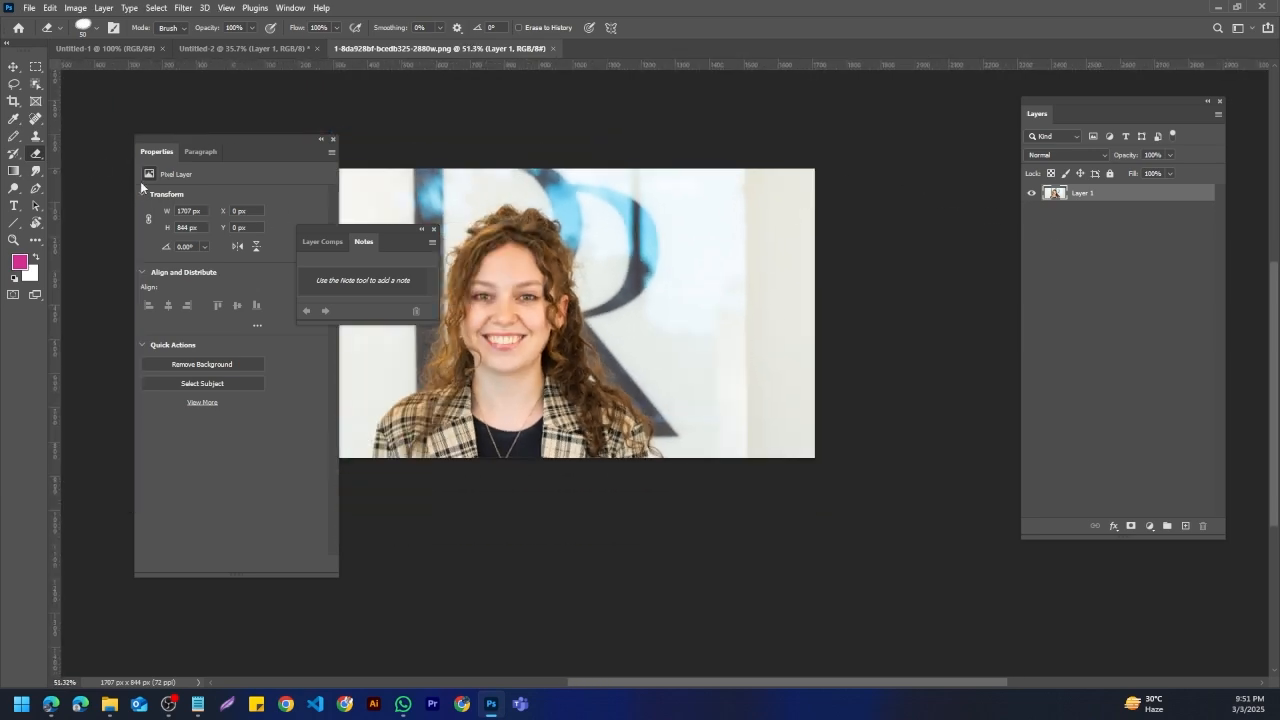
right_click(35, 158)
left_click(70, 152)
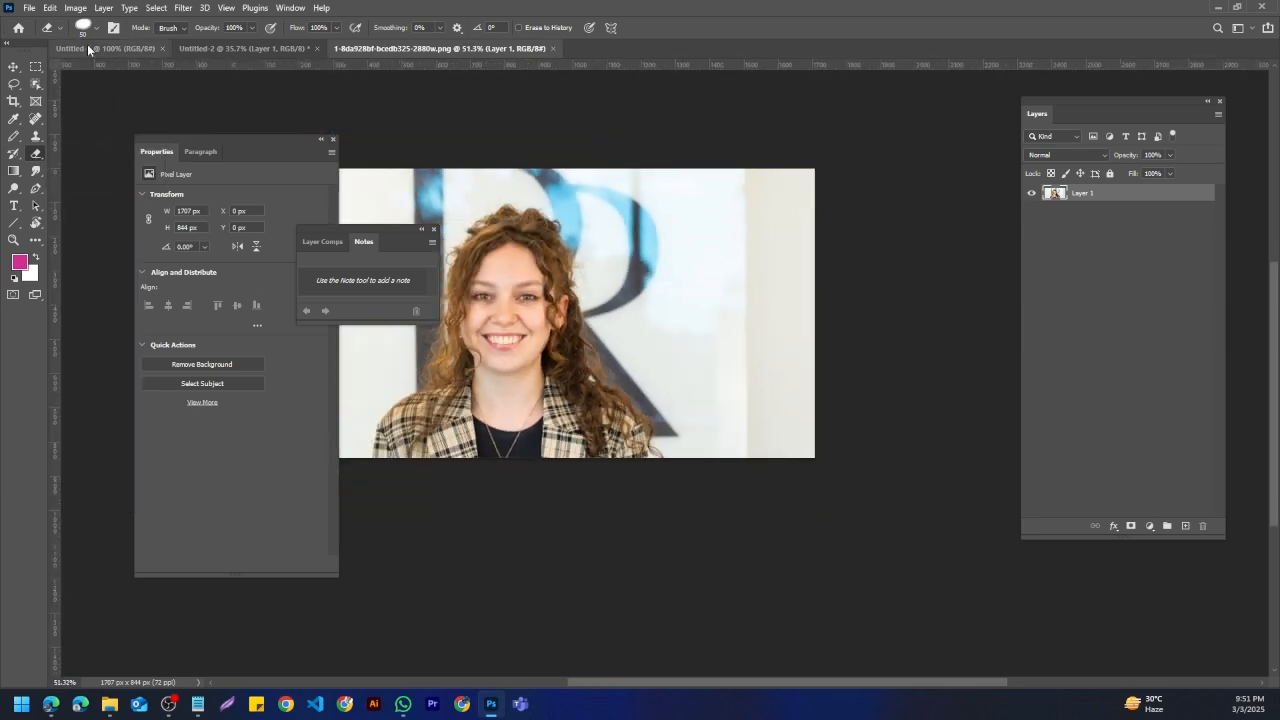
left_click(97, 28)
scroll(96, 208, "up", 5)
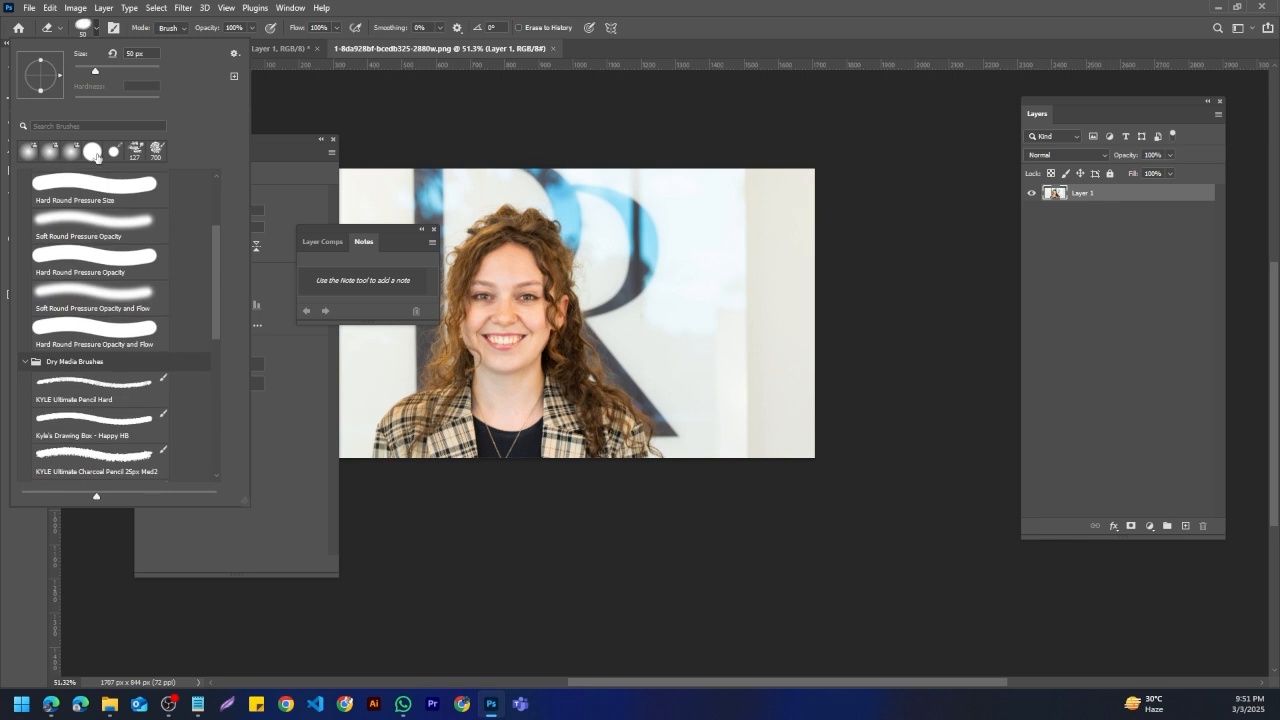
left_click(95, 154)
mouse_move(821, 277)
left_mouse_down()
mouse_move(794, 356)
mouse_move(796, 280)
mouse_move(771, 276)
mouse_move(766, 316)
left_mouse_up()
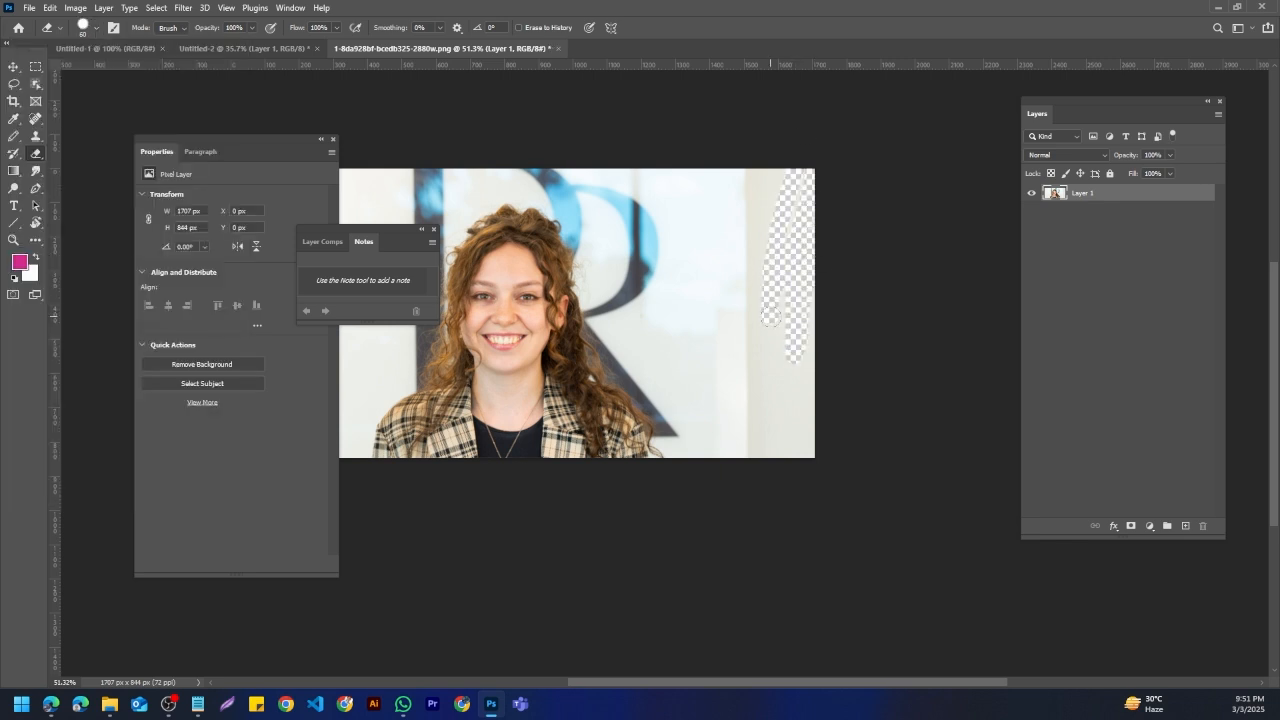
Step: Enlarge the eraser brush to 250 px and erase the wall along the photo's right side
key("bracketright")
key("bracketright")
mouse_move(792, 275)
left_mouse_down()
mouse_move(764, 535)
mouse_move(790, 220)
mouse_move(791, 328)
left_mouse_up()
scroll(790, 326, "up", 10)
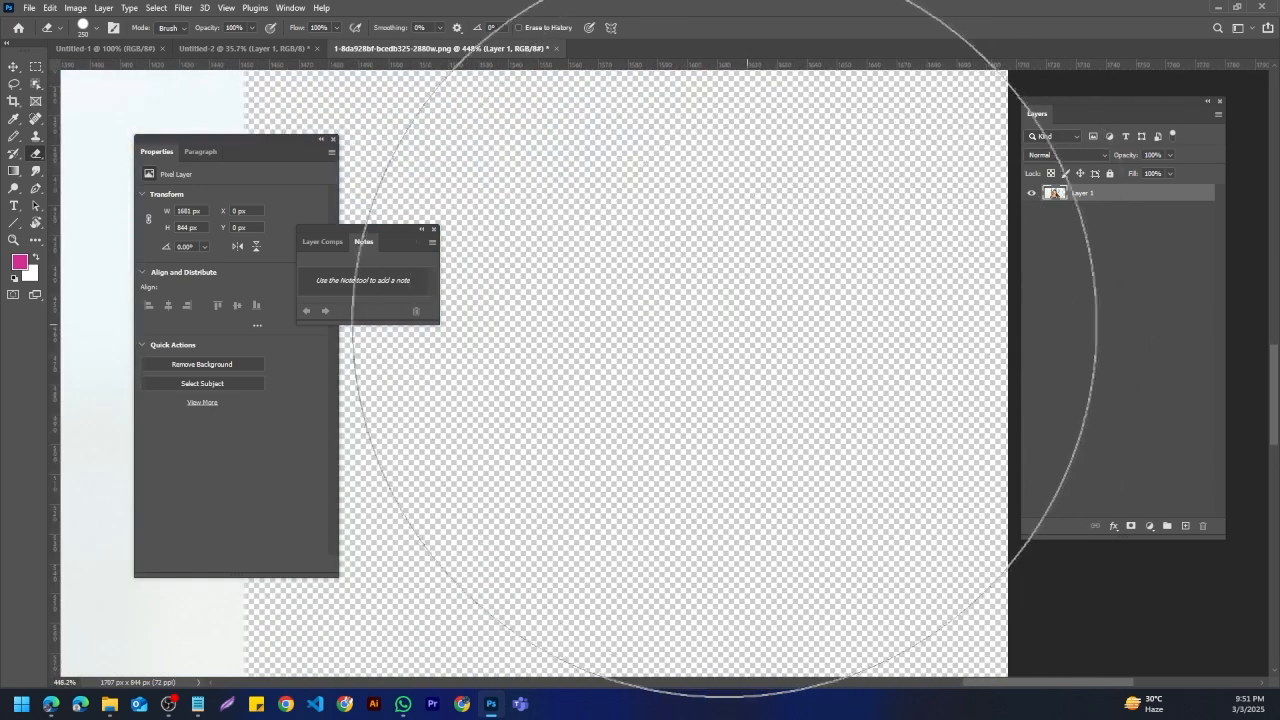
scroll(673, 335, "down", 9)
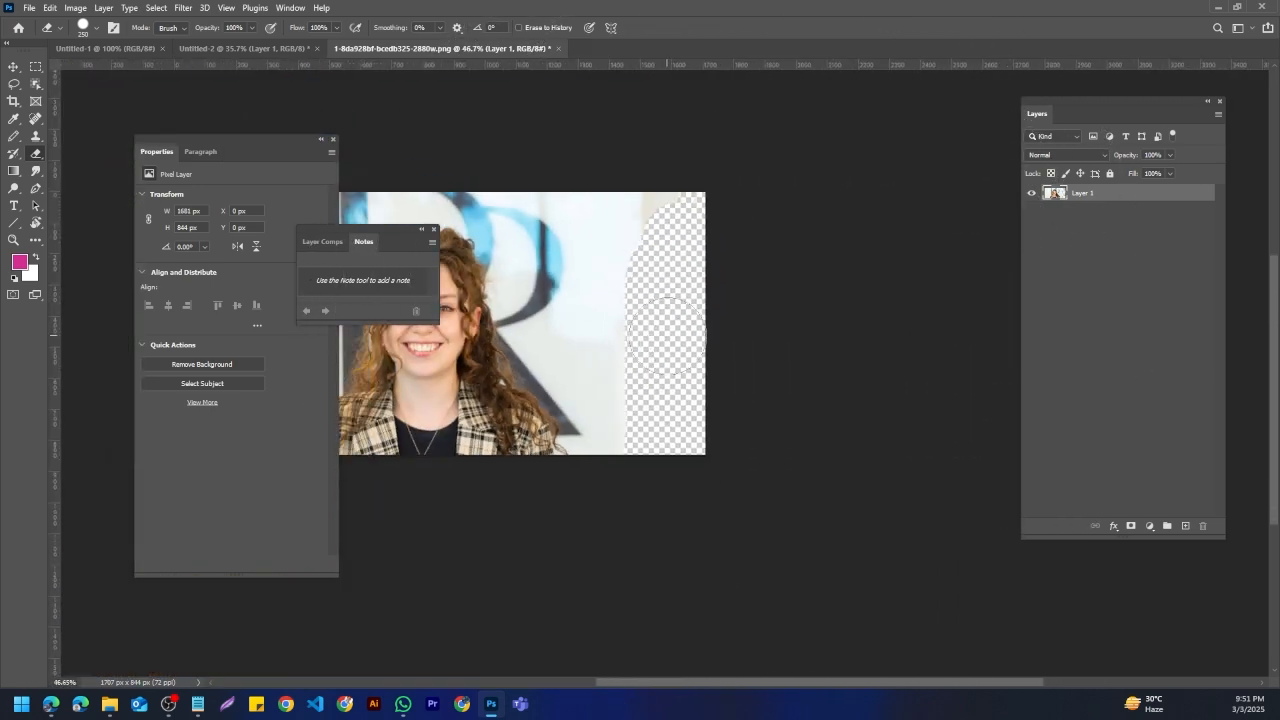
scroll(665, 335, "down", 3)
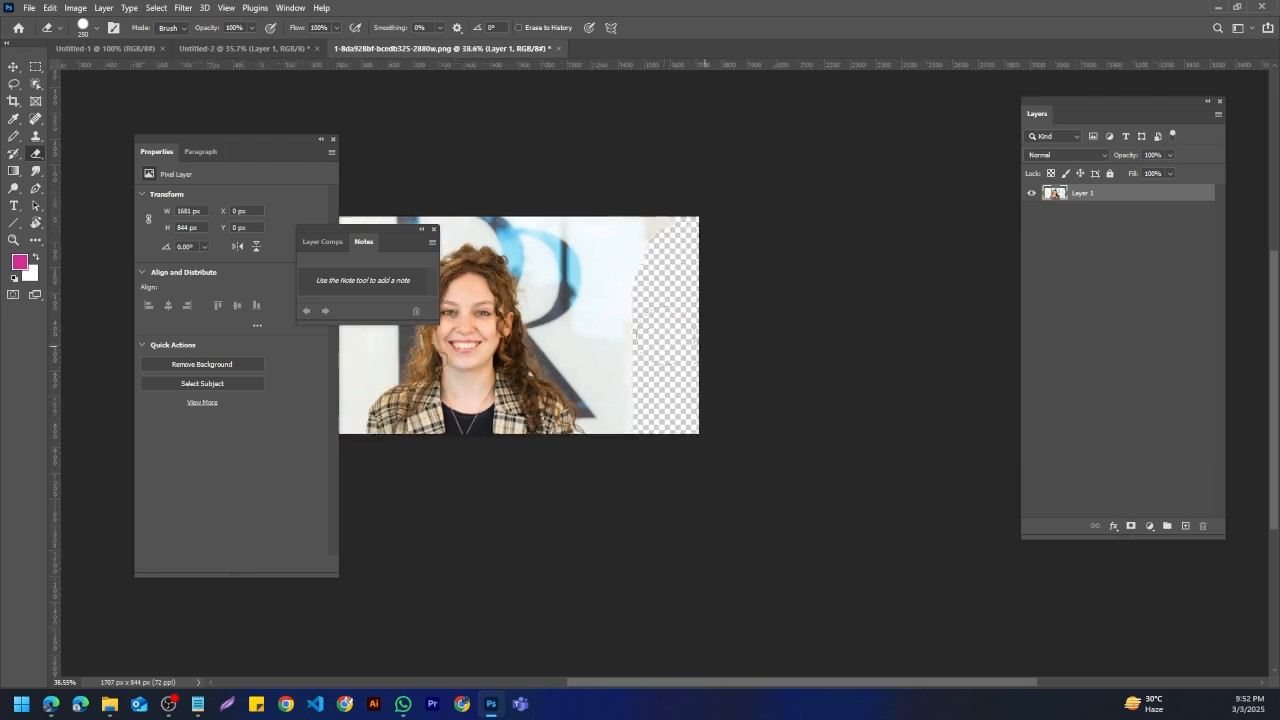
Step: Erase the woman and the rest of the photo with the 250 px Eraser
scroll(665, 335, "up", 6)
scroll(665, 335, "down", 5)
left_click_drag(637, 311, 847, 308)
mouse_move(746, 272)
left_mouse_down()
mouse_move(751, 326)
mouse_move(753, 228)
mouse_move(781, 283)
mouse_move(797, 241)
mouse_move(711, 230)
mouse_move(675, 244)
mouse_move(721, 316)
mouse_move(658, 216)
mouse_move(513, 248)
mouse_move(678, 208)
mouse_move(629, 294)
mouse_move(623, 352)
mouse_move(578, 384)
mouse_move(698, 413)
mouse_move(545, 445)
mouse_move(604, 381)
mouse_move(722, 337)
mouse_move(480, 427)
mouse_move(247, 471)
mouse_move(503, 299)
mouse_move(473, 214)
mouse_move(407, 217)
mouse_move(463, 218)
mouse_move(455, 272)
left_mouse_up()
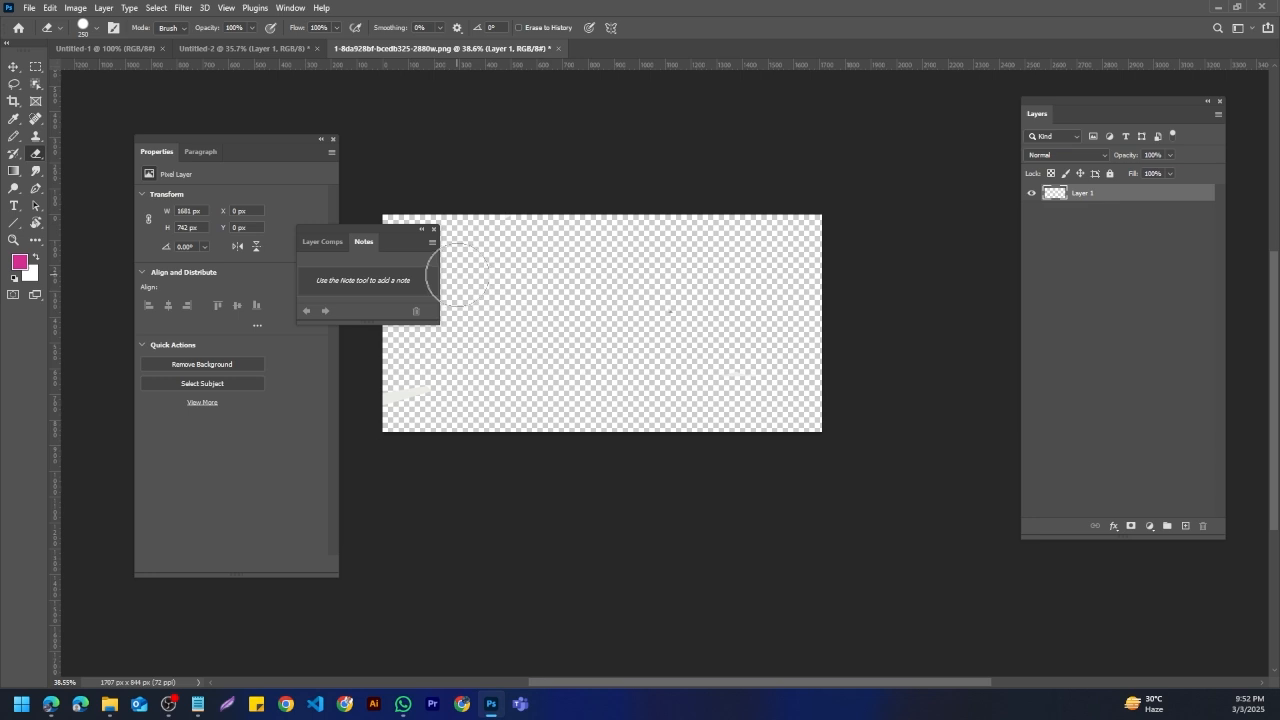
Step: Revert the portrait file to its last saved version
left_click(50, 8)
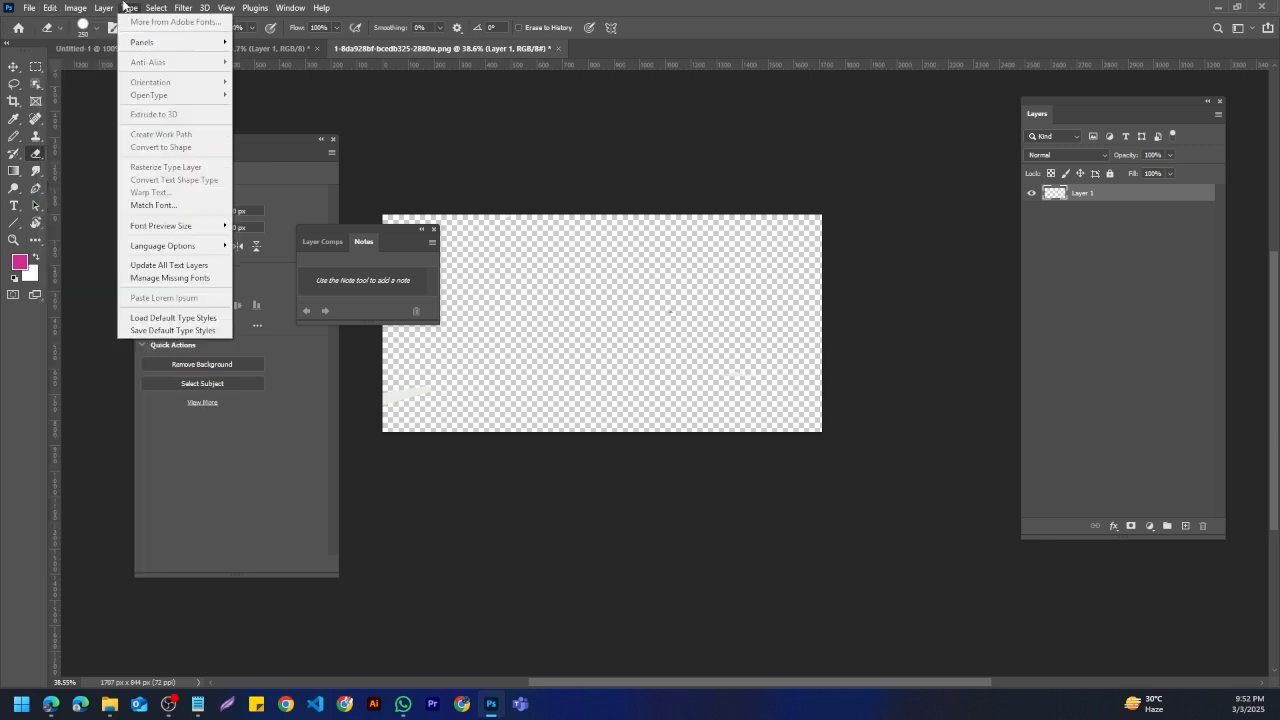
mouse_move(75, 8)
mouse_move(30, 8)
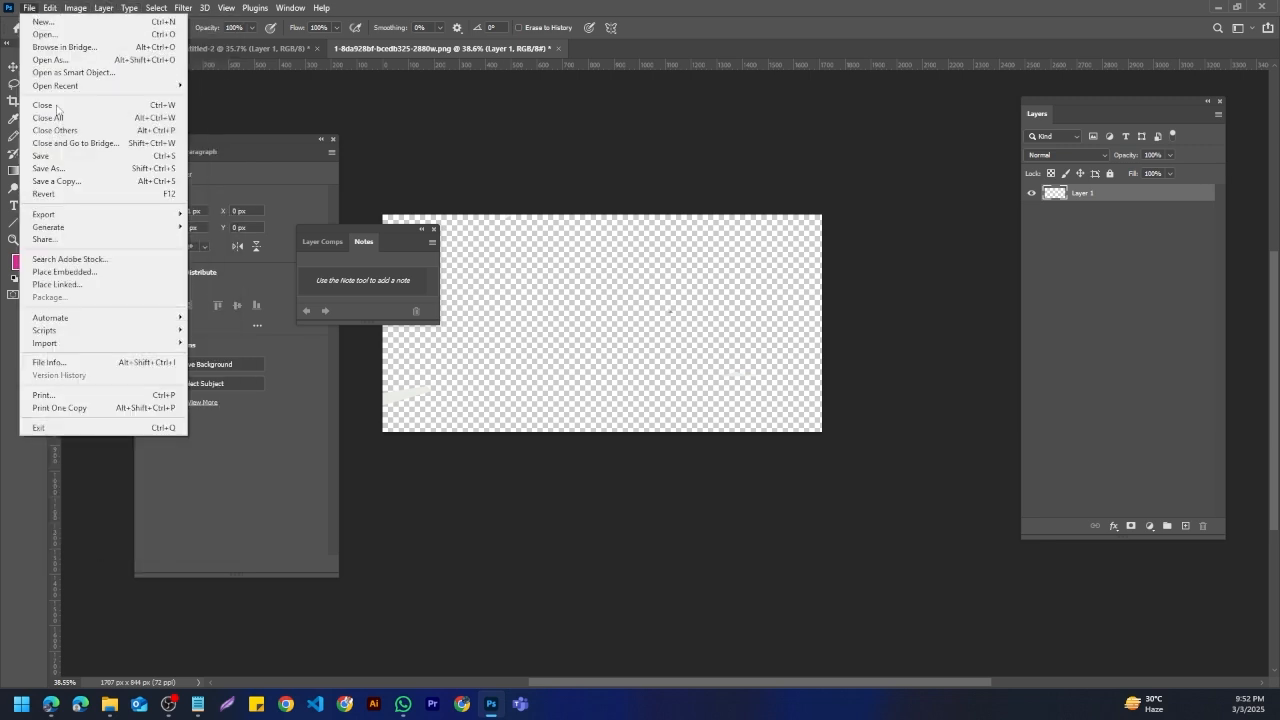
left_click(68, 196)
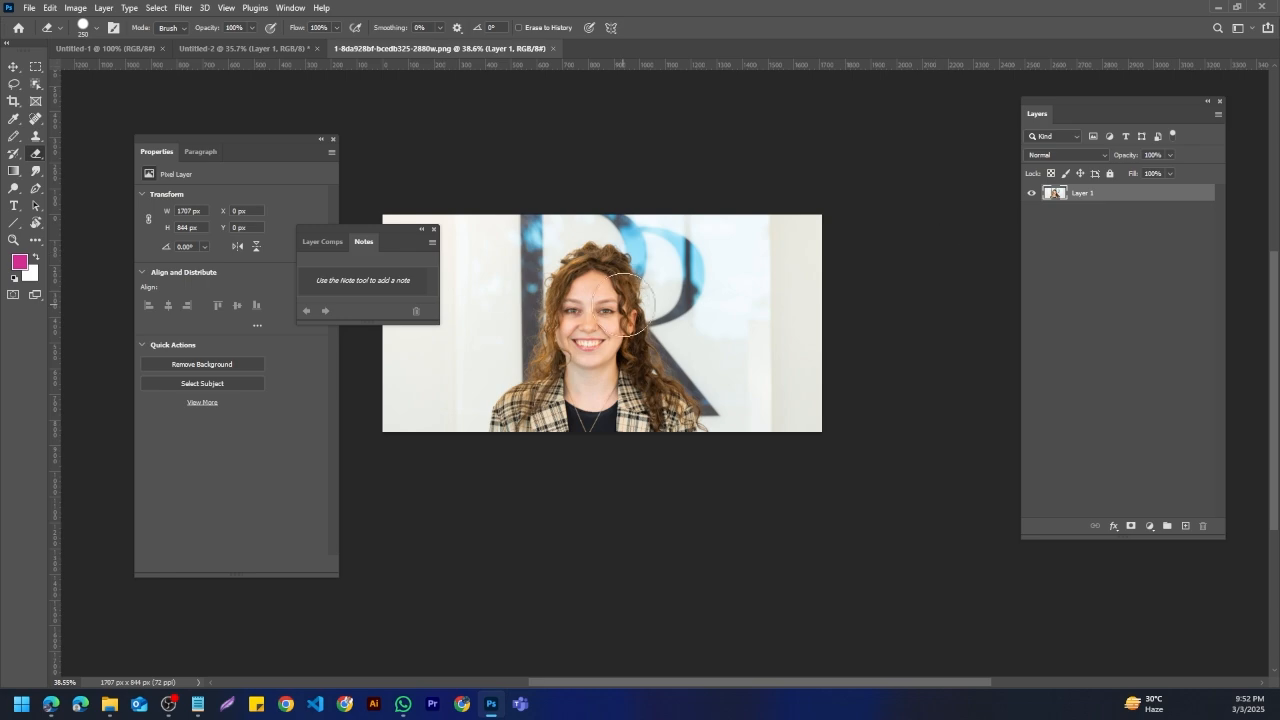
Step: With the Background Eraser Tool and a 125 px brush, erase the pale wall between the R's strokes, right of the hair
scroll(630, 305, "up", 5)
scroll(632, 298, "down", 6)
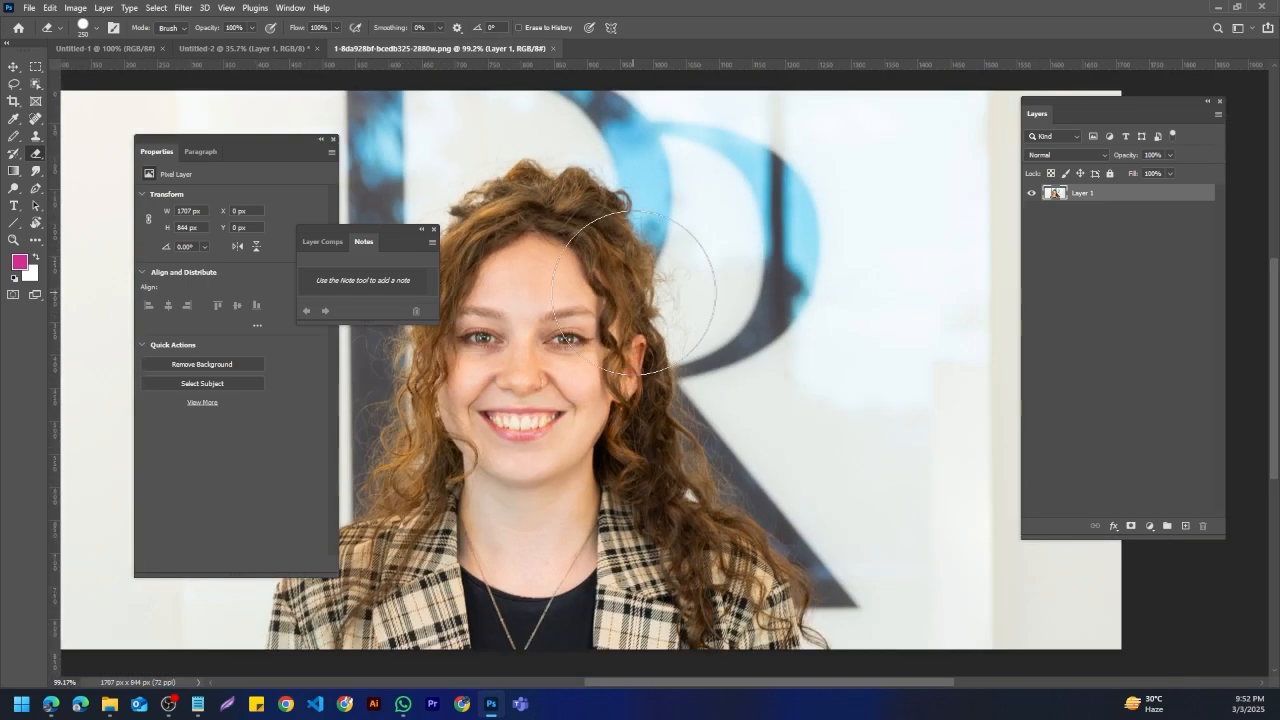
scroll(626, 291, "up", 5)
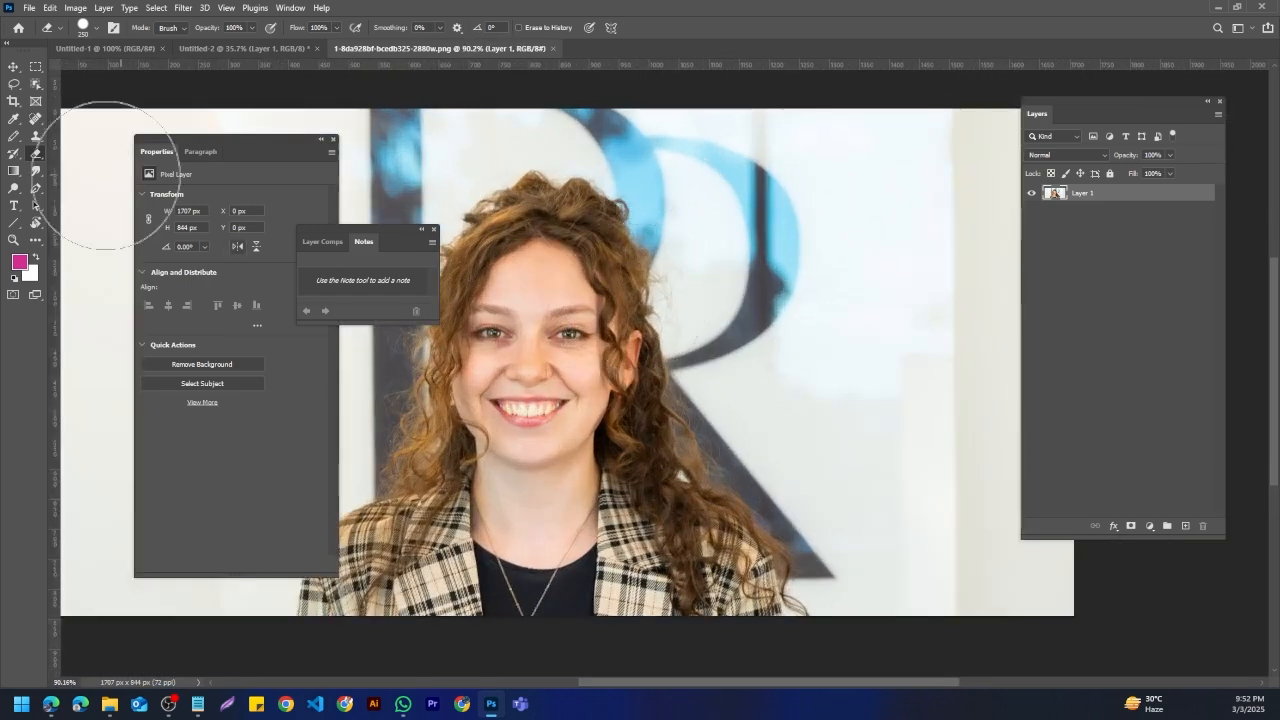
right_click(37, 155)
left_click(100, 180)
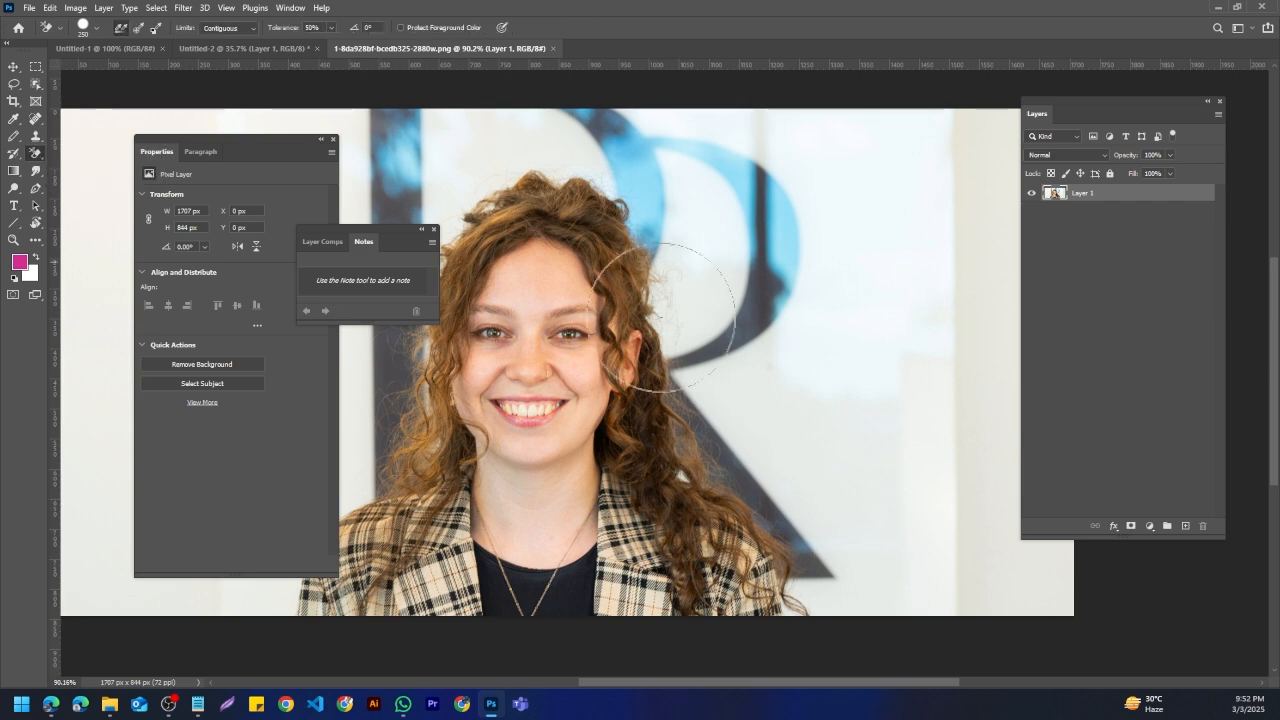
key("bracketleft")
key("bracketleft")
key("bracketleft")
key("bracketleft")
key("bracketleft")
mouse_move(727, 403)
left_mouse_down()
mouse_move(728, 390)
mouse_move(730, 420)
mouse_move(998, 226)
left_mouse_up()
Step: Background-erase the light wall beside the jacket's left sleeve at the photo's lower edge, sparing the plaid fabric
scroll(726, 425, "down", 2)
scroll(730, 421, "up", 9)
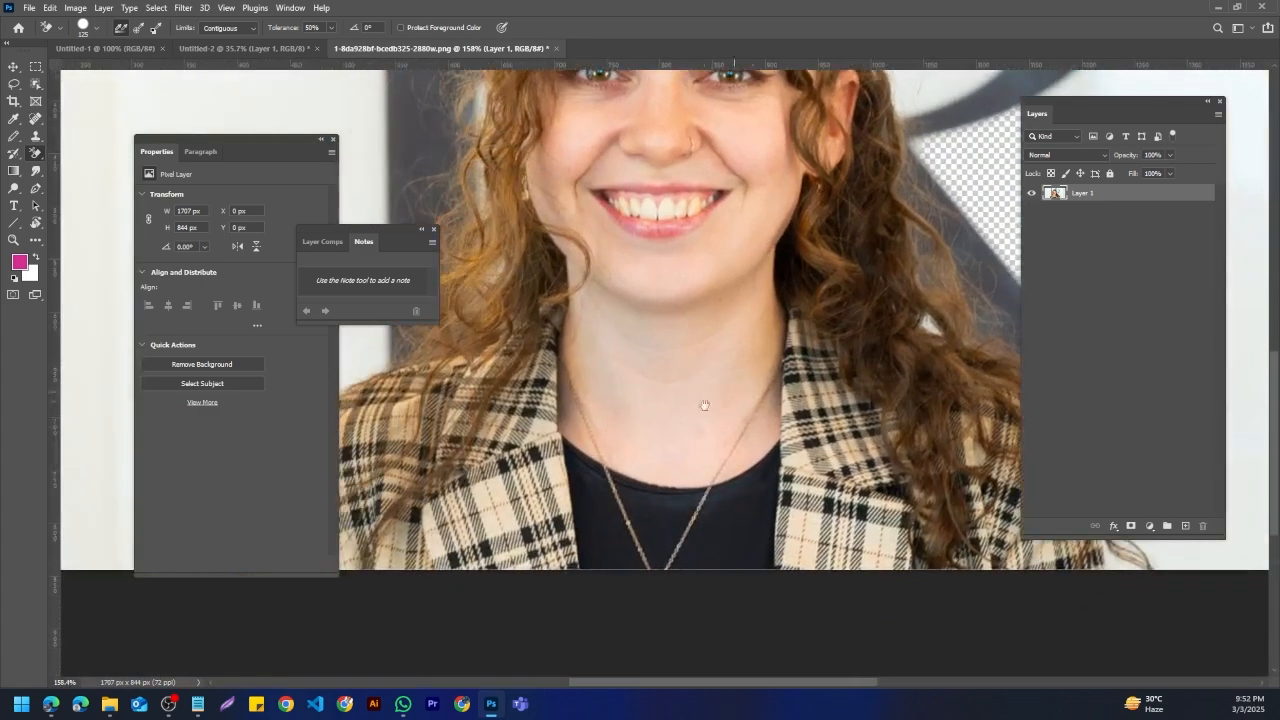
mouse_move(505, 540)
left_mouse_down()
mouse_move(922, 473)
mouse_move(754, 527)
mouse_move(768, 527)
left_mouse_up()
left_click(473, 469)
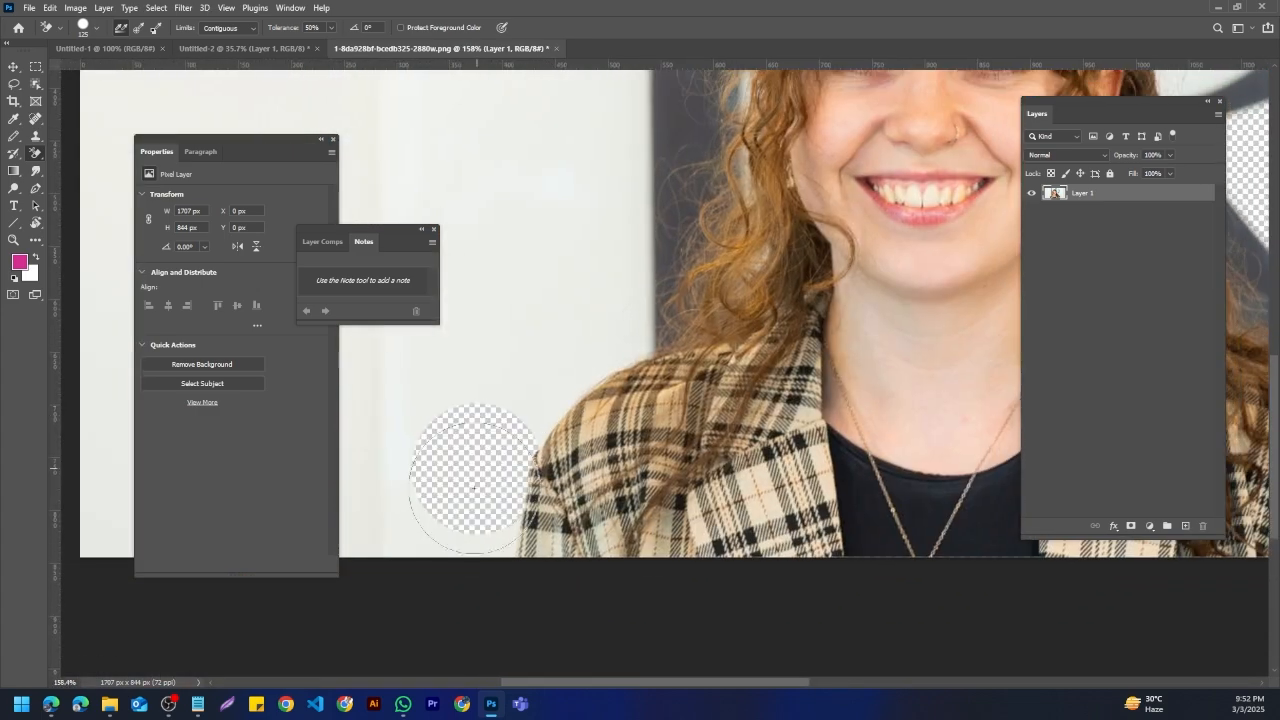
mouse_move(462, 517)
left_mouse_down()
mouse_move(446, 528)
mouse_move(474, 512)
left_mouse_up()
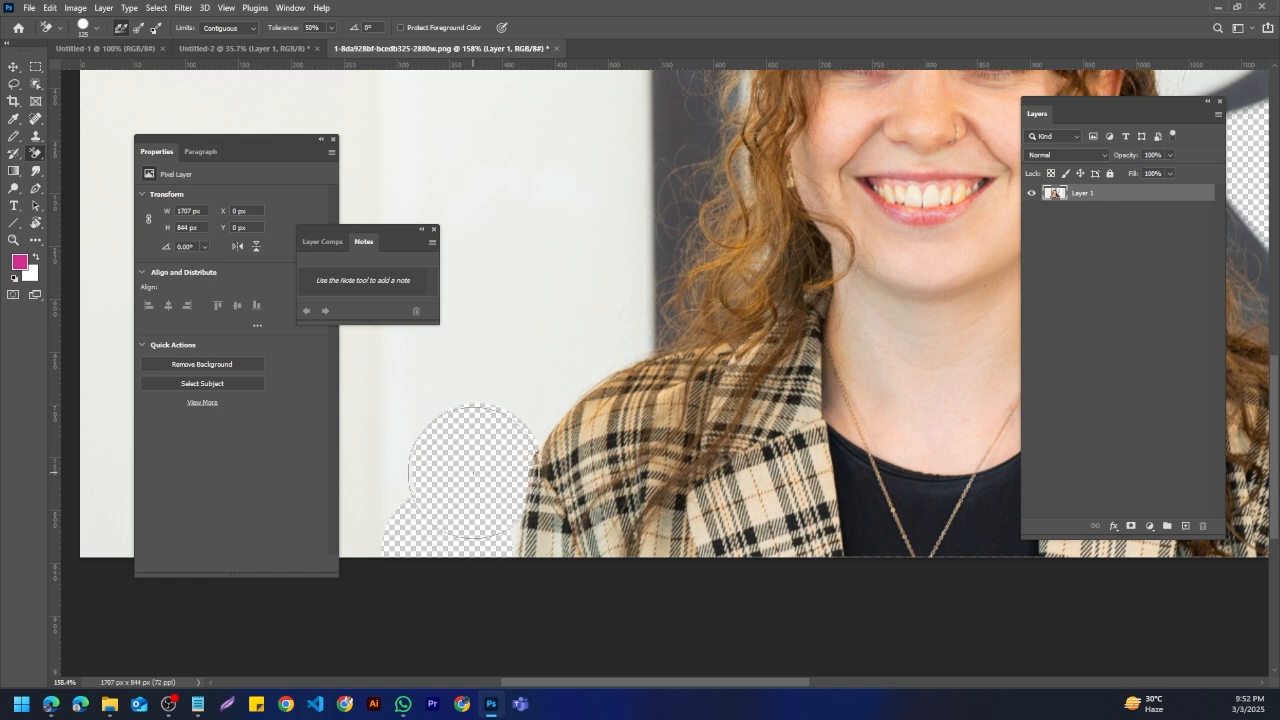
Step: Capture the area around the jacket's left sleeve, circle the erased wall and the sleeve in red, and discard the capture
key("Print")
left_click_drag(282, 326, 663, 657)
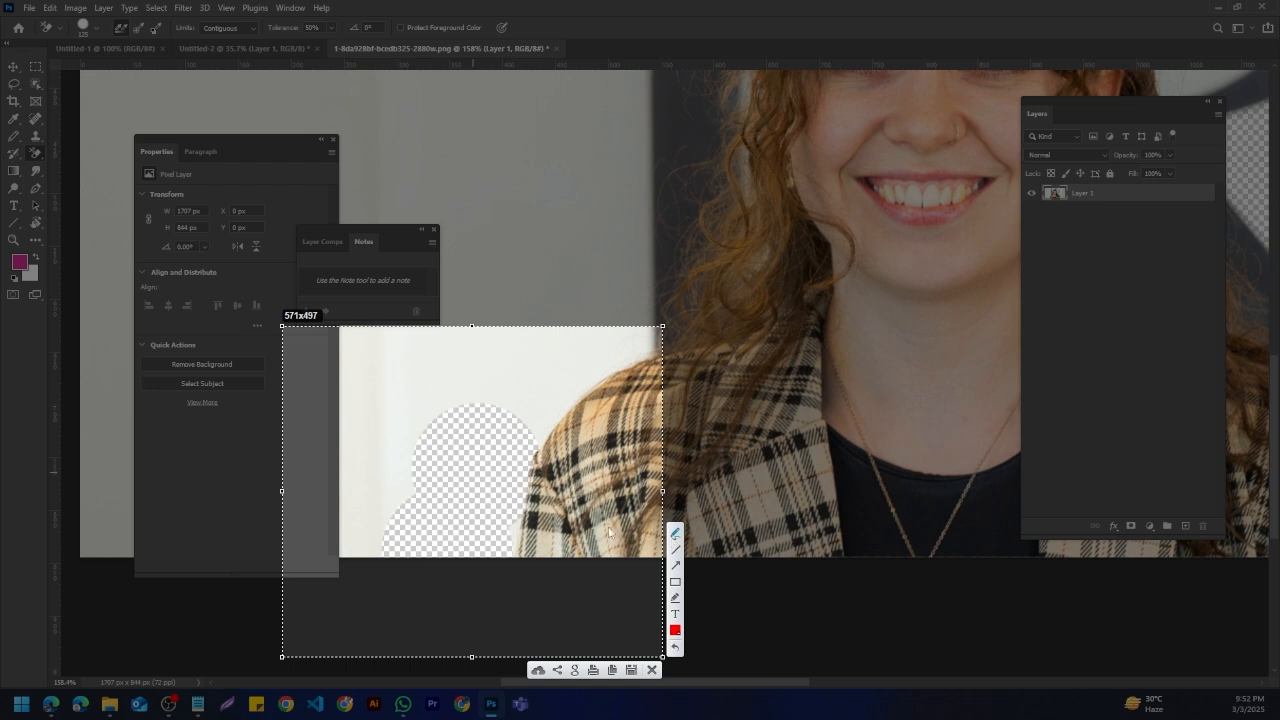
left_click_drag(521, 477, 470, 479)
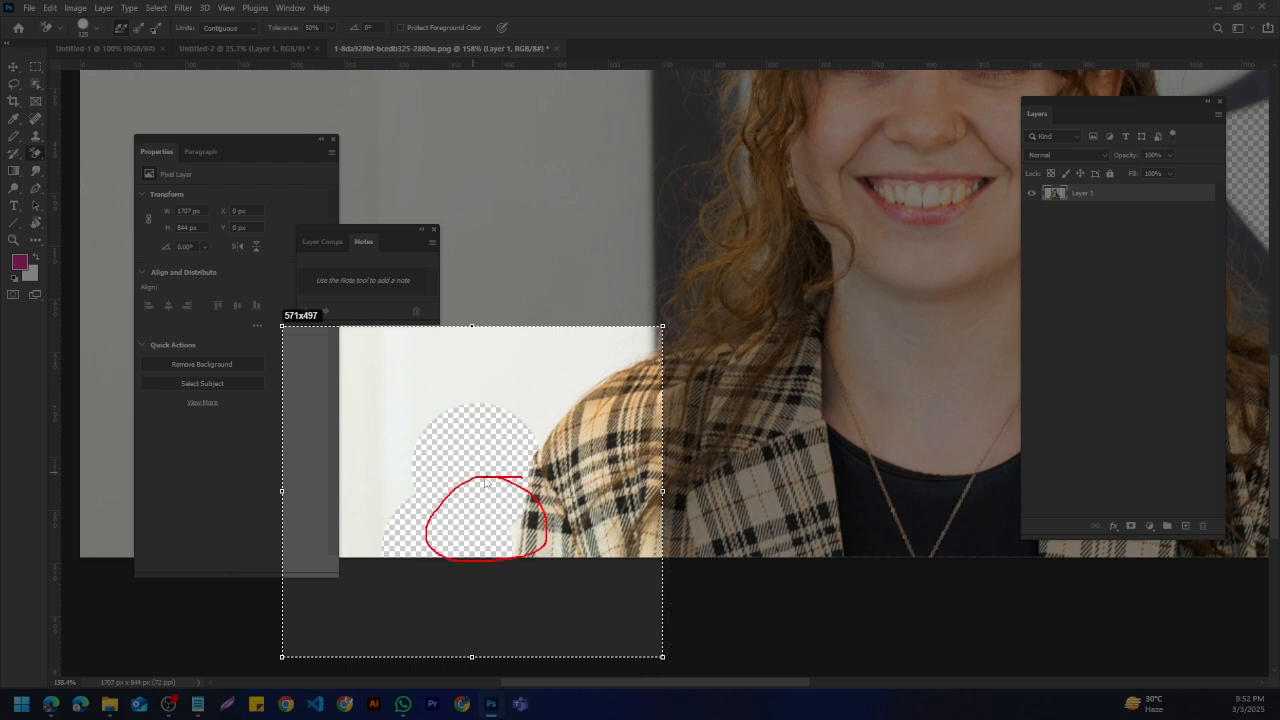
left_click_drag(484, 474, 410, 540)
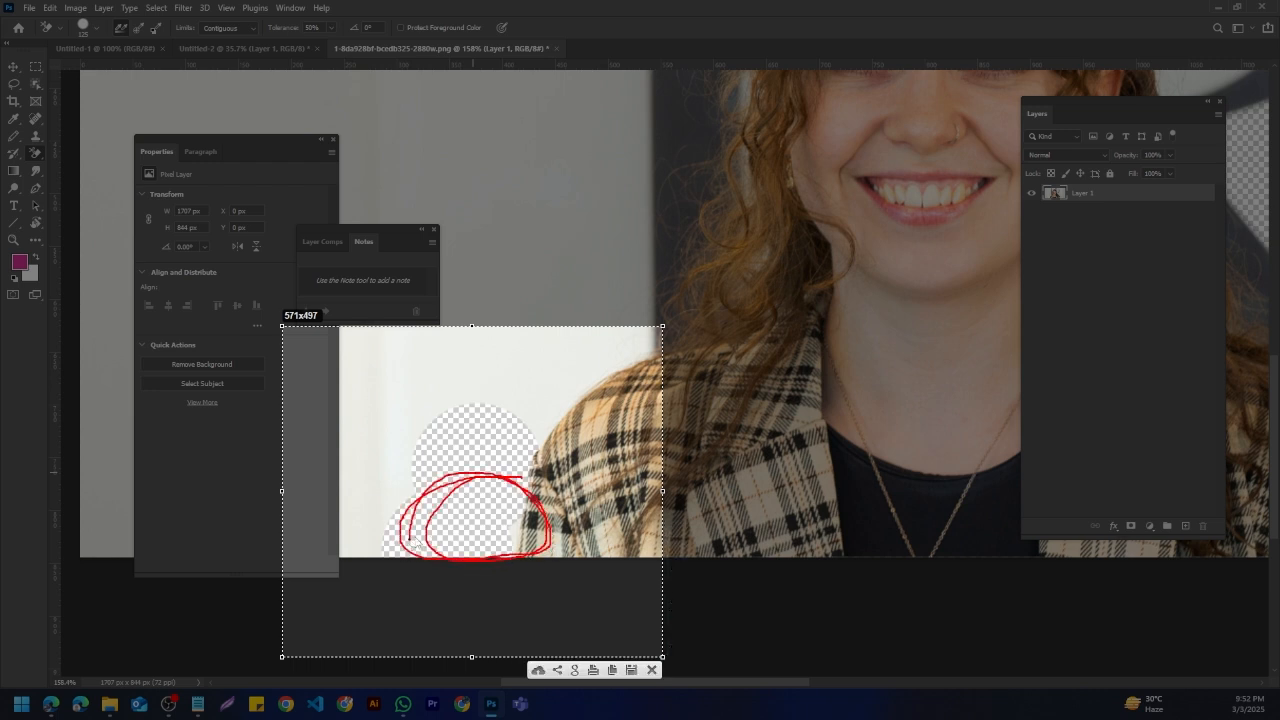
mouse_move(555, 577)
left_mouse_down()
mouse_move(598, 479)
mouse_move(511, 552)
mouse_move(523, 579)
mouse_move(600, 501)
mouse_move(582, 536)
left_mouse_up()
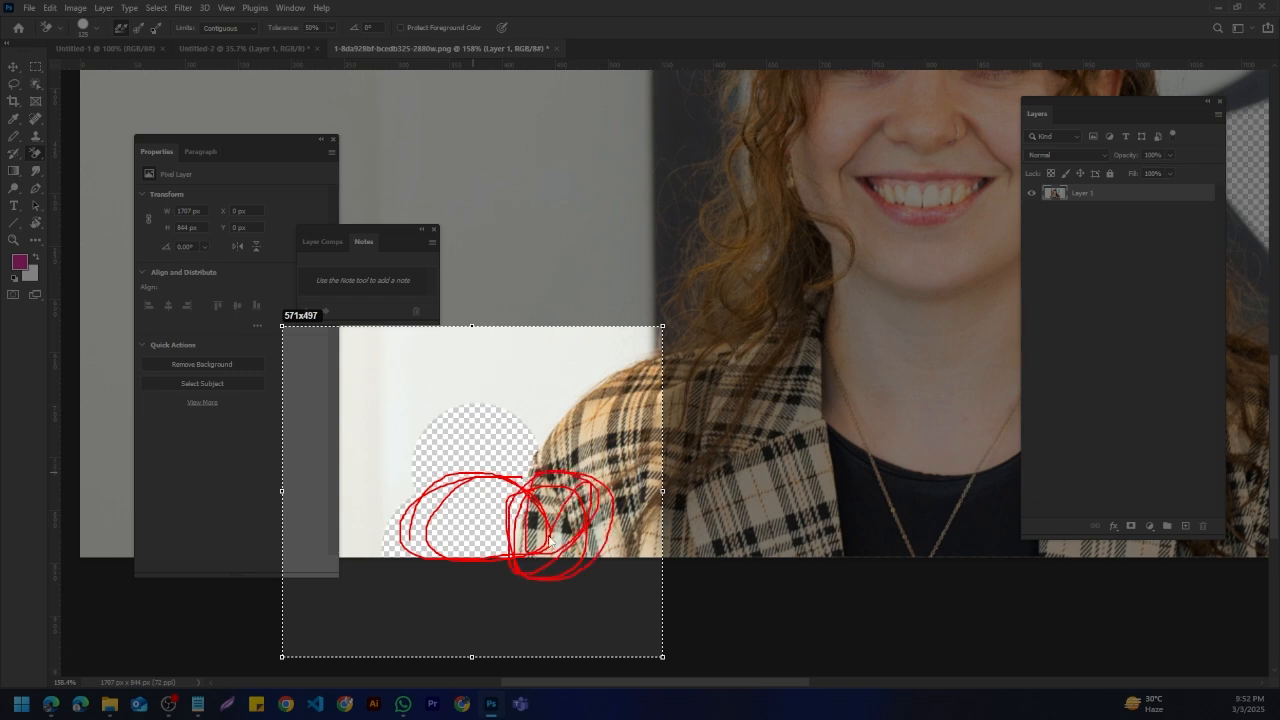
mouse_move(420, 480)
left_mouse_down()
mouse_move(448, 546)
mouse_move(445, 424)
mouse_move(503, 494)
mouse_move(451, 491)
left_mouse_up()
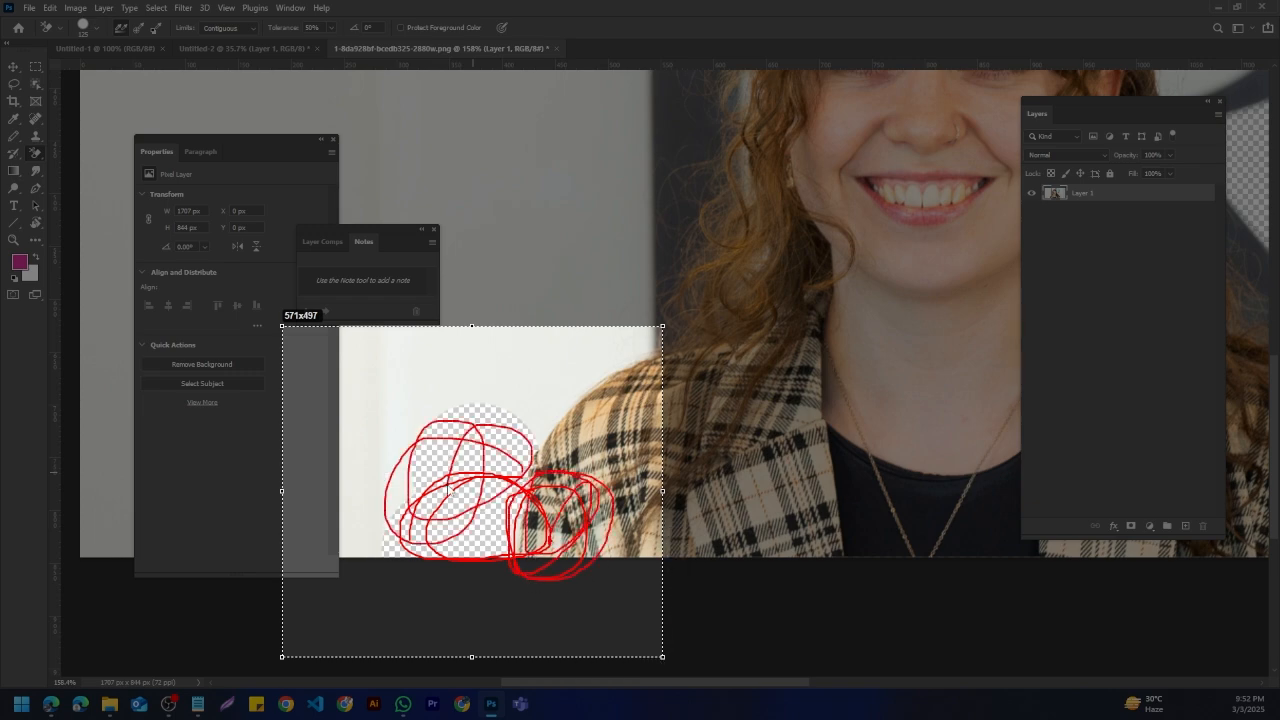
left_click(652, 670)
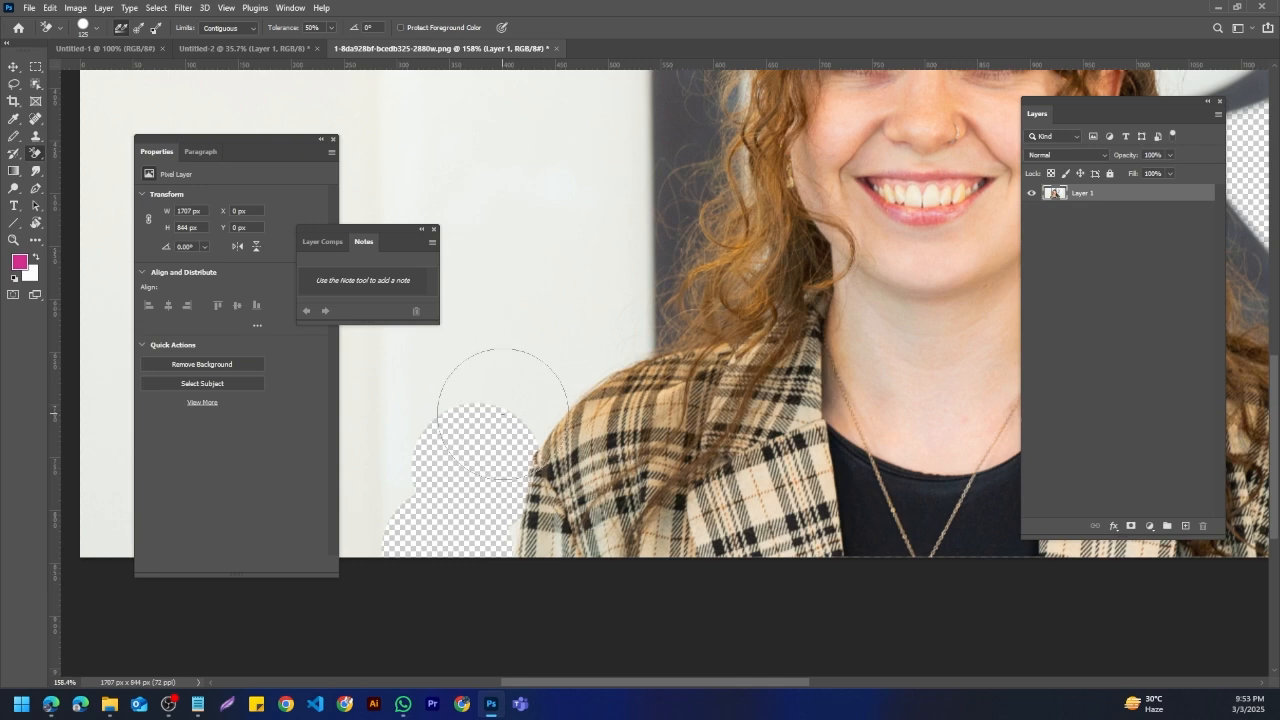
Step: Extend the background erasing up the left shoulder and along the dark vertical bar of the wall letter
mouse_move(529, 408)
left_mouse_down()
mouse_move(561, 324)
mouse_move(598, 338)
mouse_move(620, 316)
left_mouse_up()
scroll(600, 340, "up", 3)
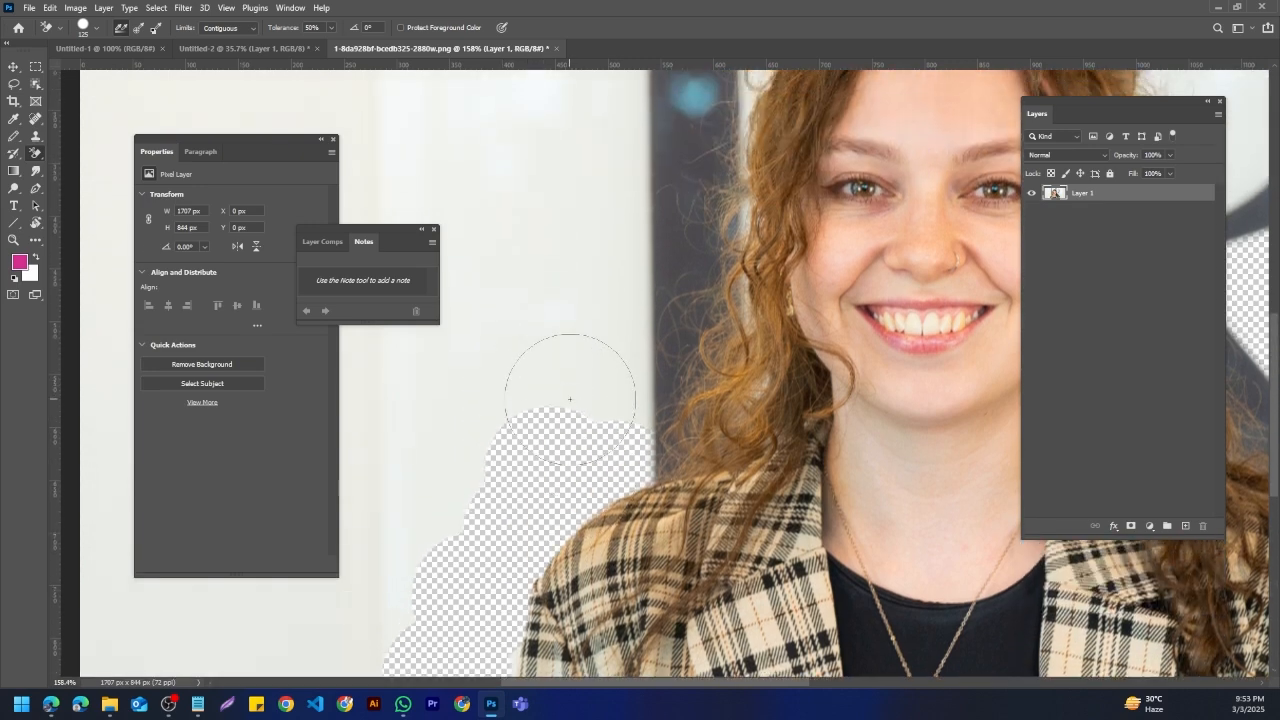
mouse_move(571, 371)
left_mouse_down()
mouse_move(624, 379)
mouse_move(634, 323)
left_mouse_up()
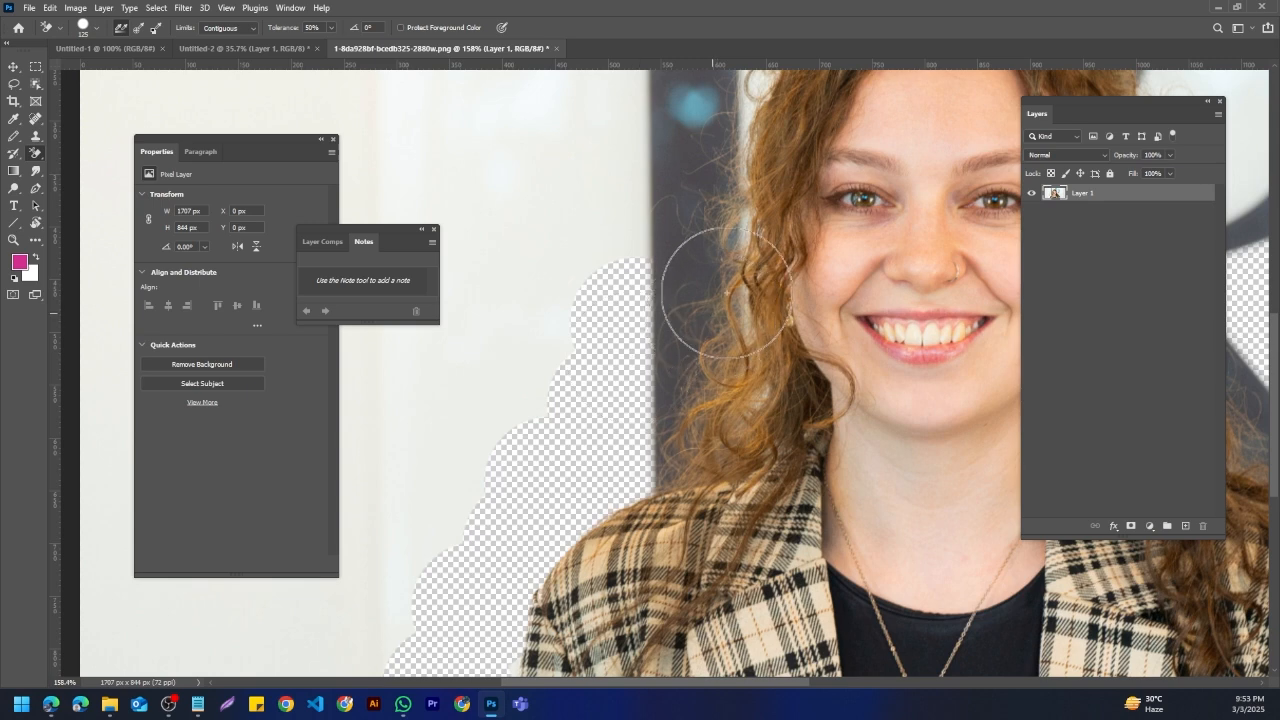
scroll(687, 381, "up", 1)
scroll(687, 381, "up", 1)
mouse_move(686, 371)
left_mouse_down()
mouse_move(586, 371)
mouse_move(610, 300)
mouse_move(595, 290)
mouse_move(505, 420)
mouse_move(510, 465)
left_mouse_up()
scroll(500, 457, "down", 3)
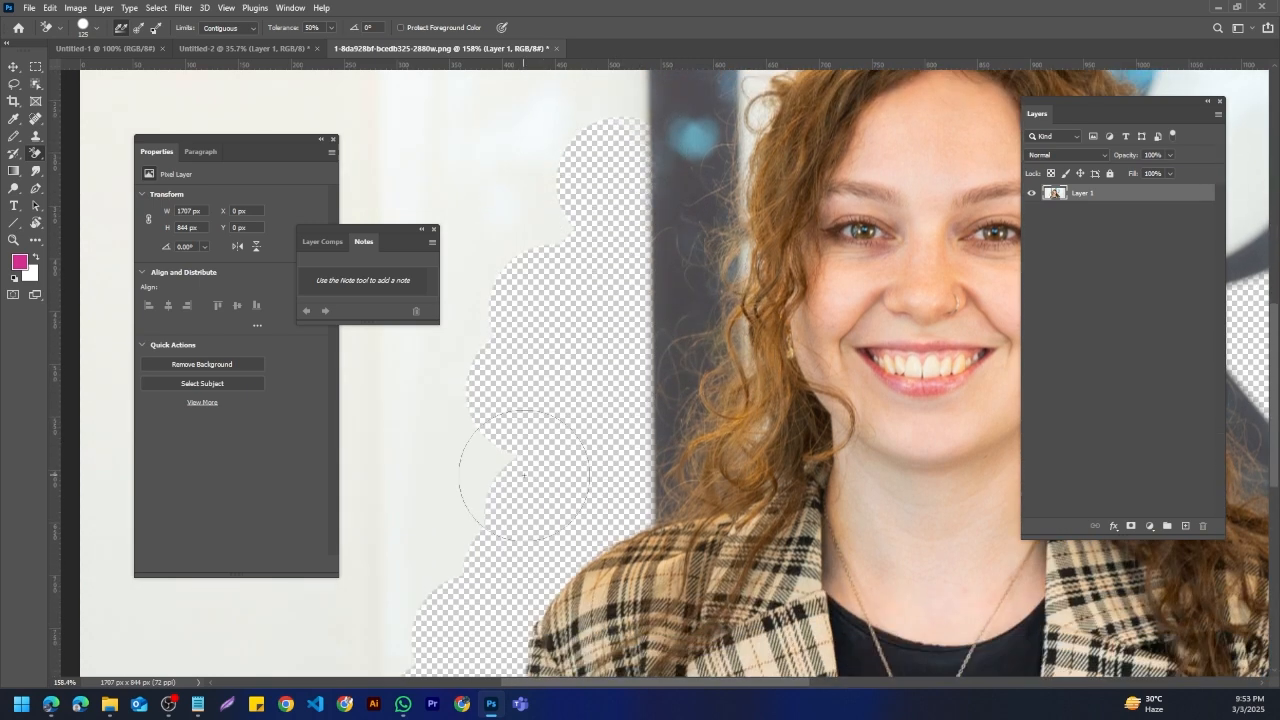
Step: Background-erase the wall right of the jacket and the R's diagonal leg, undoing the stroke that cuts into the hair
scroll(527, 437, "down", 1)
scroll(527, 437, "right", 11)
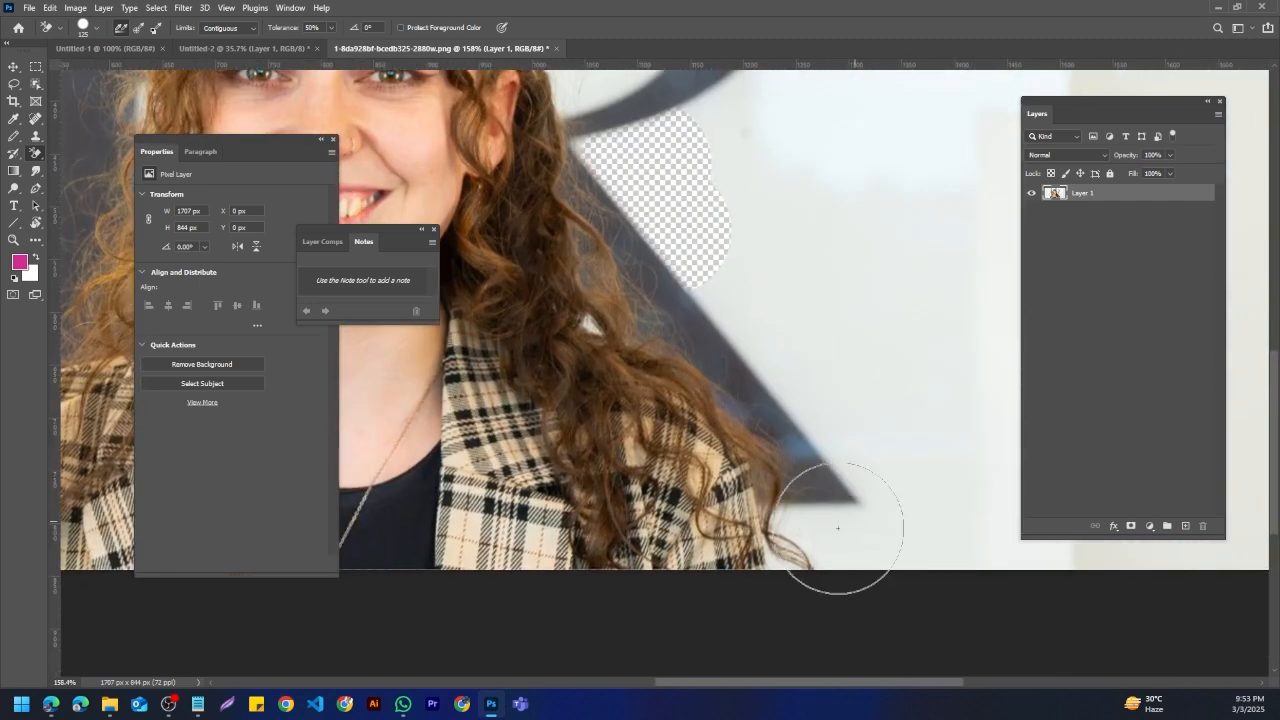
mouse_move(838, 527)
left_mouse_down()
mouse_move(811, 545)
mouse_move(835, 484)
mouse_move(848, 530)
mouse_move(902, 509)
mouse_move(924, 542)
mouse_move(850, 457)
mouse_move(772, 437)
mouse_move(782, 408)
left_mouse_up()
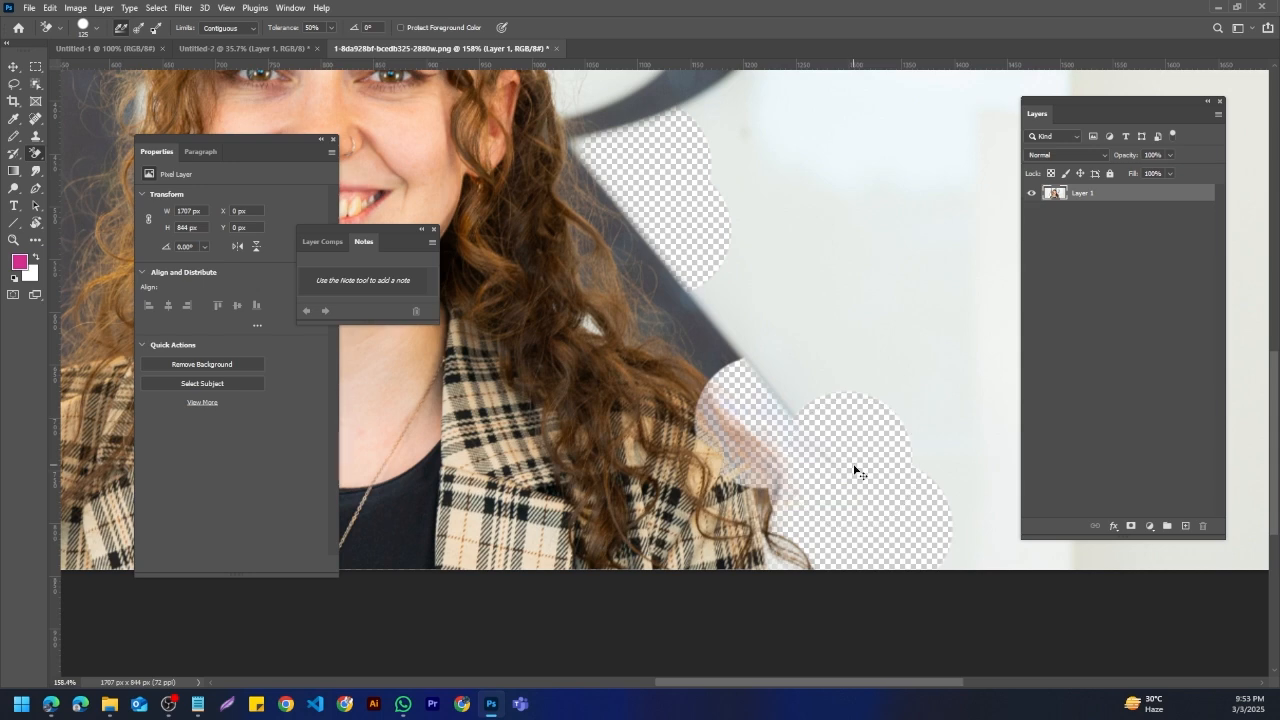
key("ctrl+z")
left_click(818, 442)
left_click(822, 347)
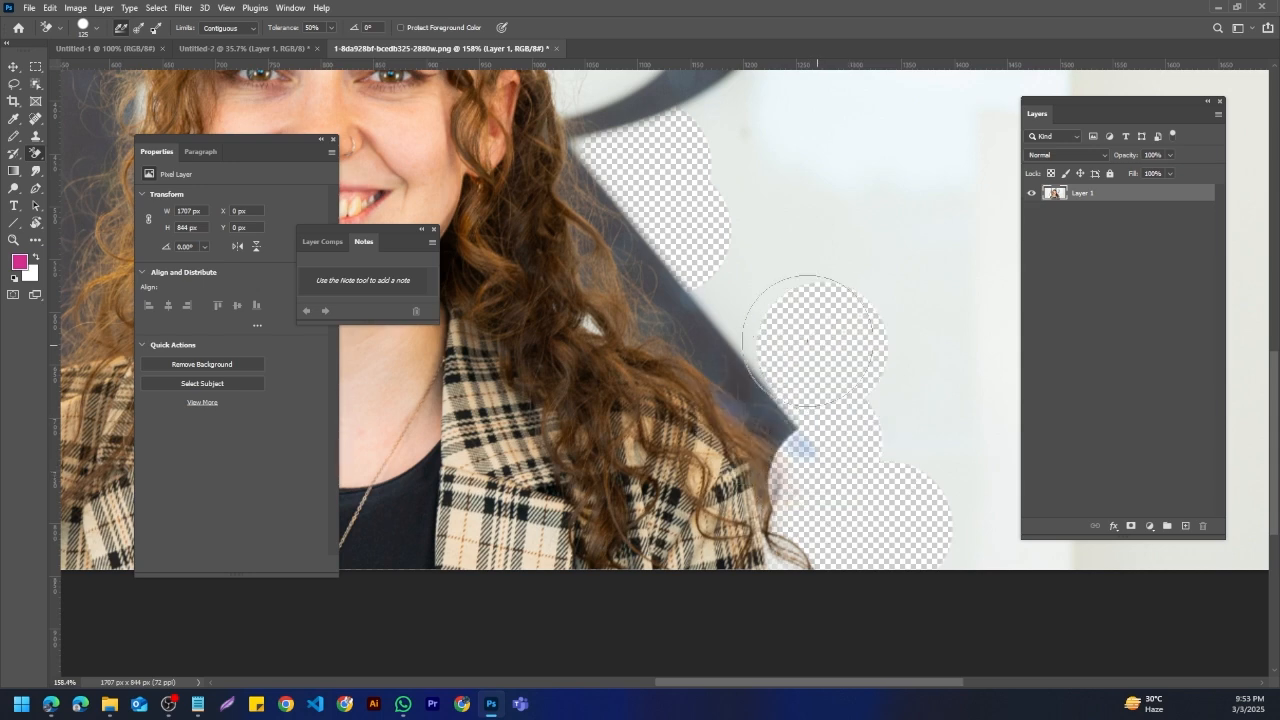
Step: Review the partly erased background around the whole portrait and revert the file to its saved state
scroll(828, 347, "down", 3)
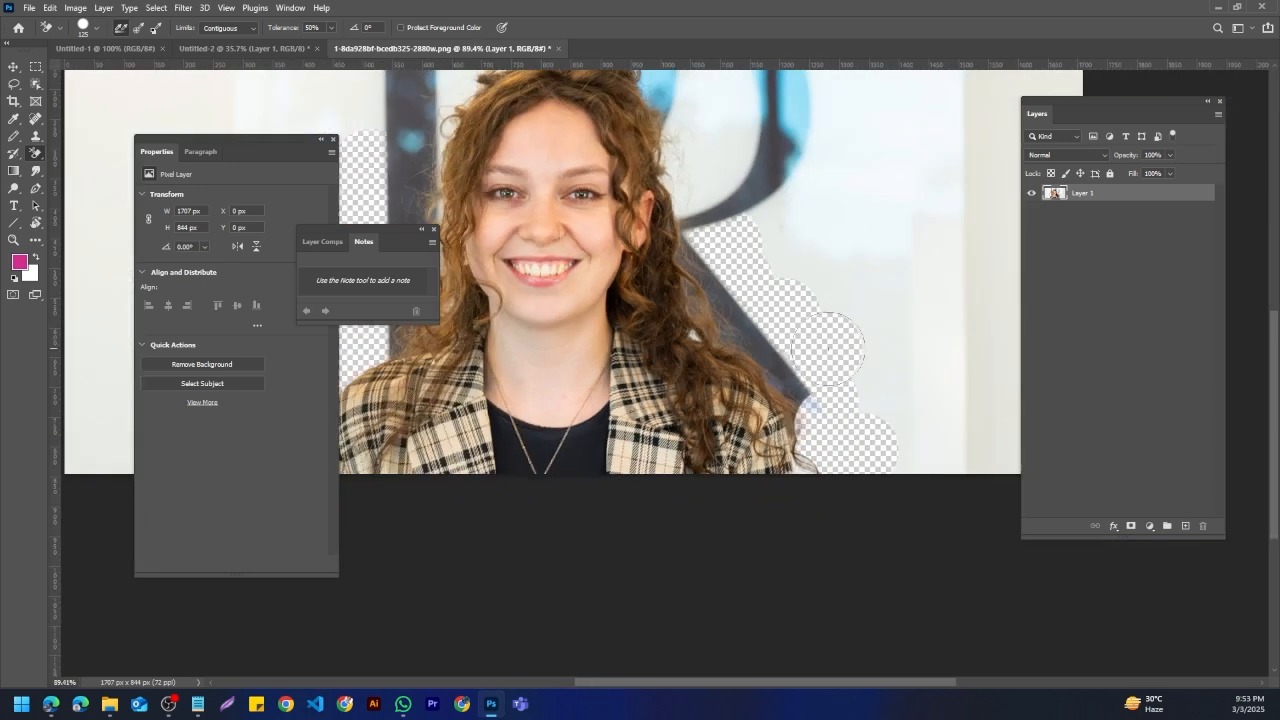
scroll(828, 347, "down", 3)
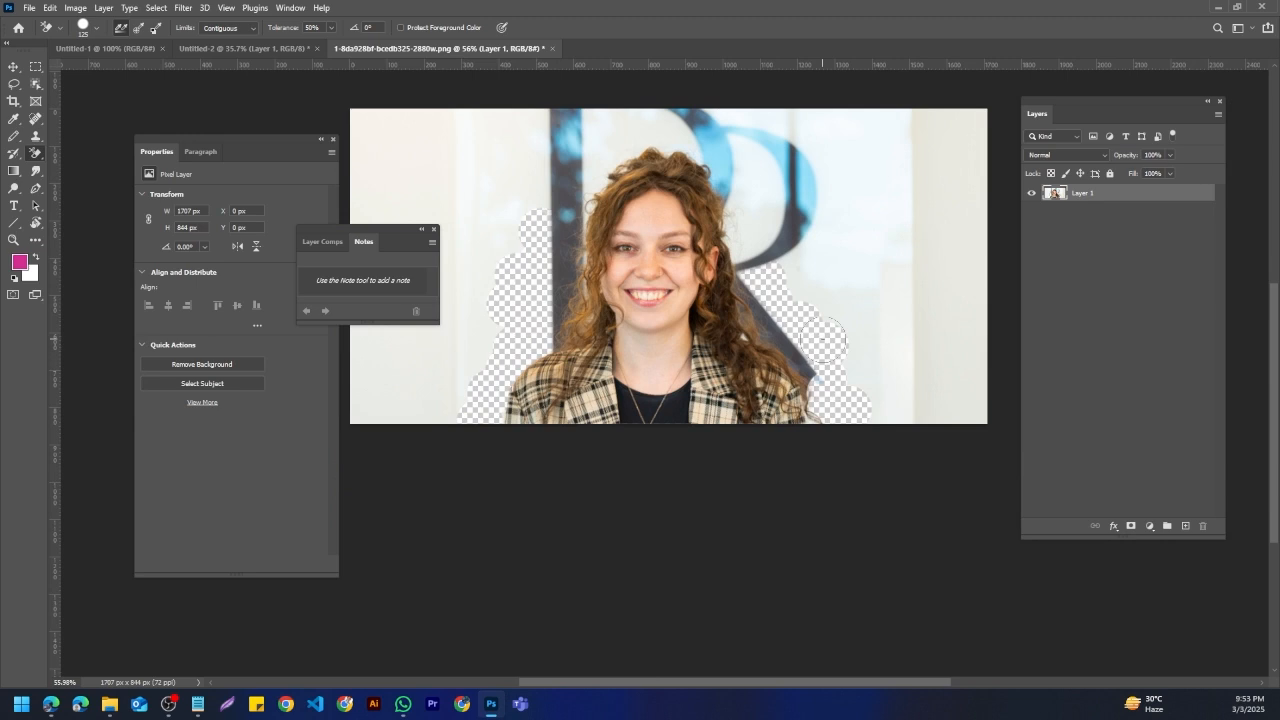
scroll(765, 323, "up", 1)
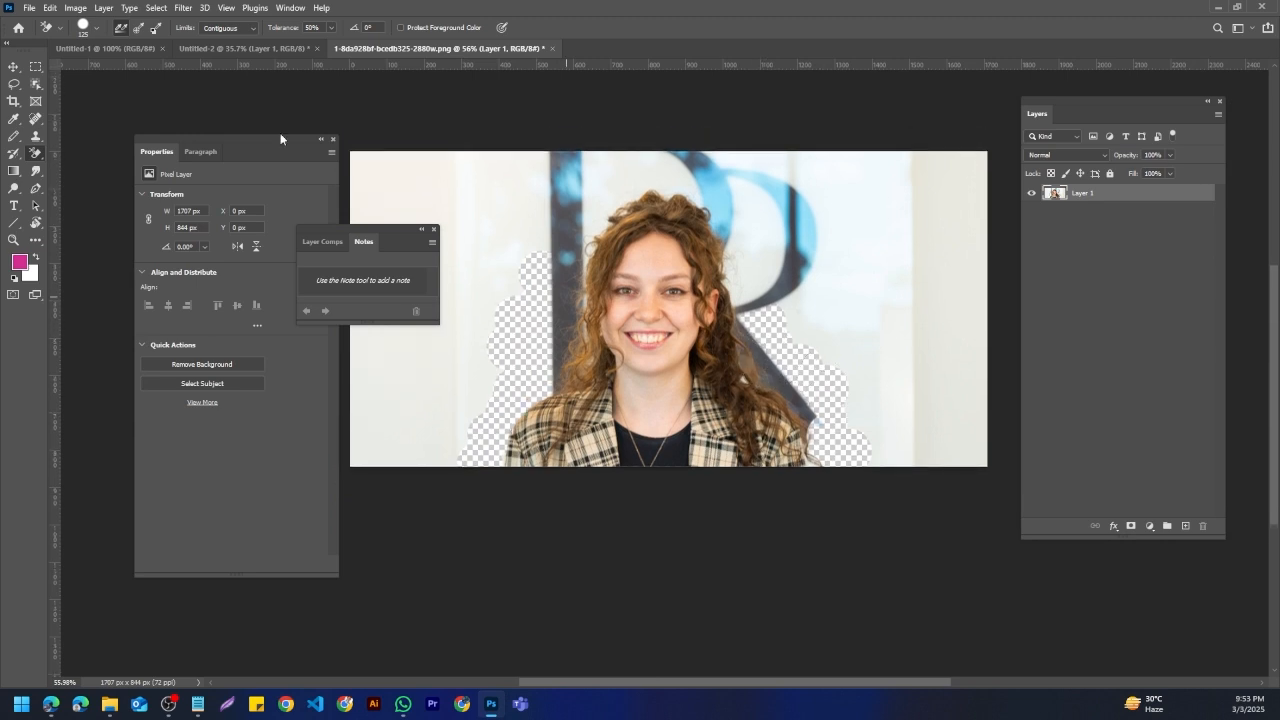
left_click(30, 8)
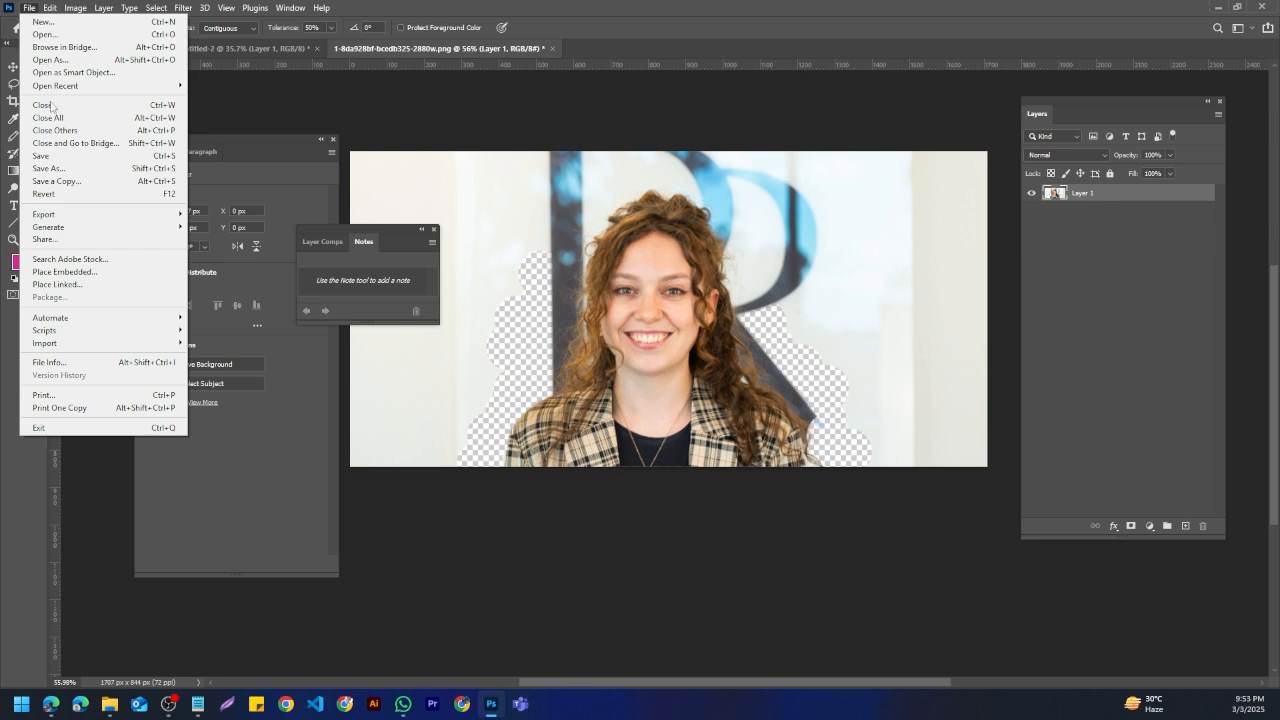
left_click(45, 194)
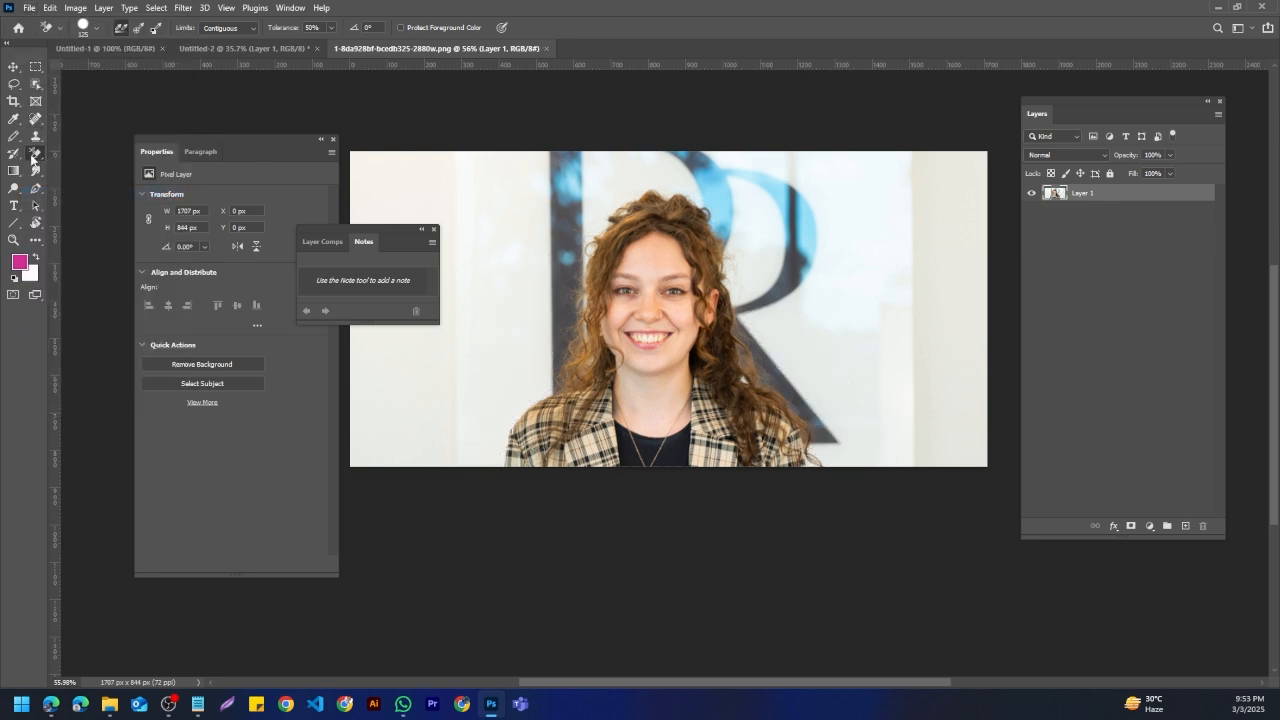
Step: Switch to the Magic Eraser and try it on the pale wall left of the woman, undoing each erasure
right_click(33, 157)
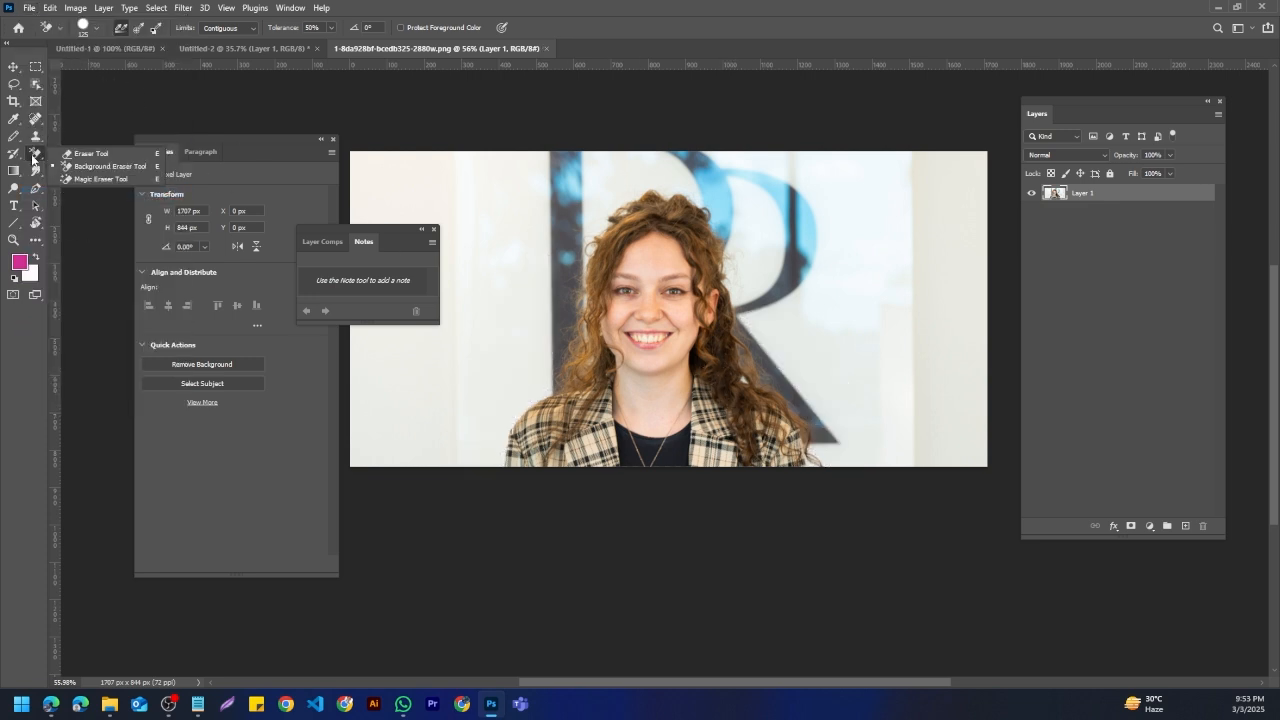
left_click(104, 179)
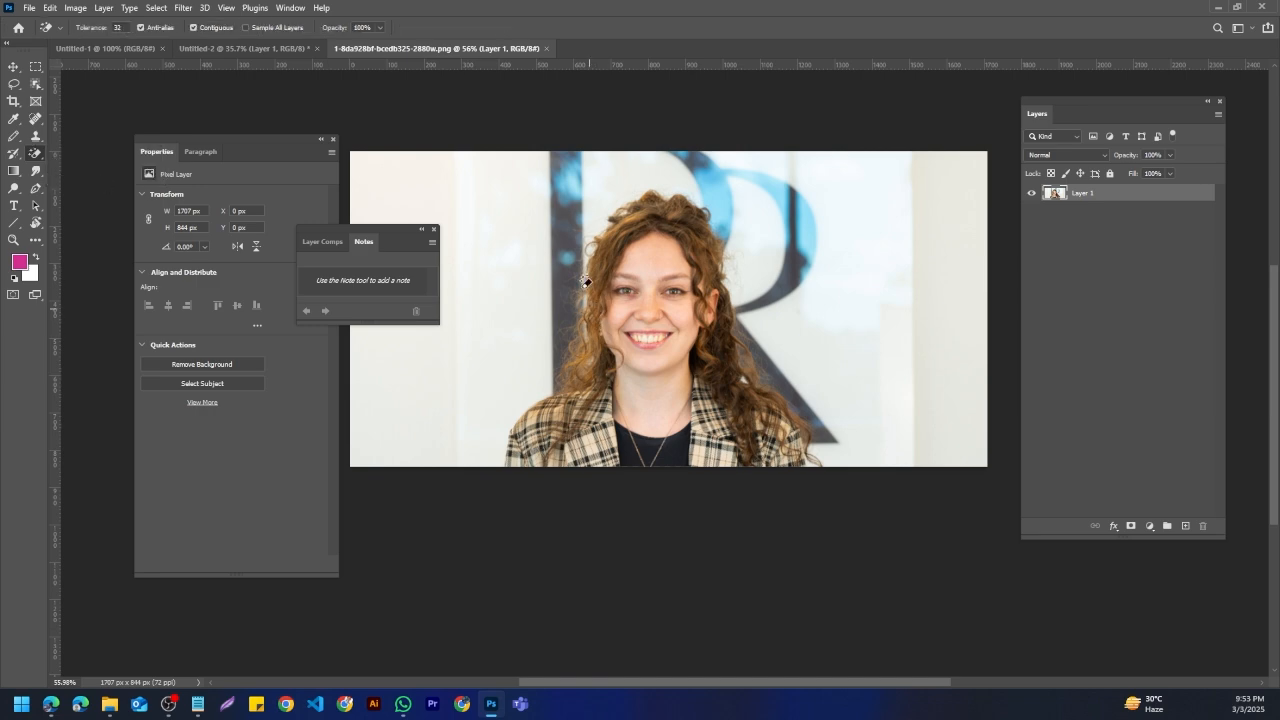
left_click(458, 385)
key("ctrl+z")
scroll(454, 391, "up", 6)
scroll(602, 357, "down", 3)
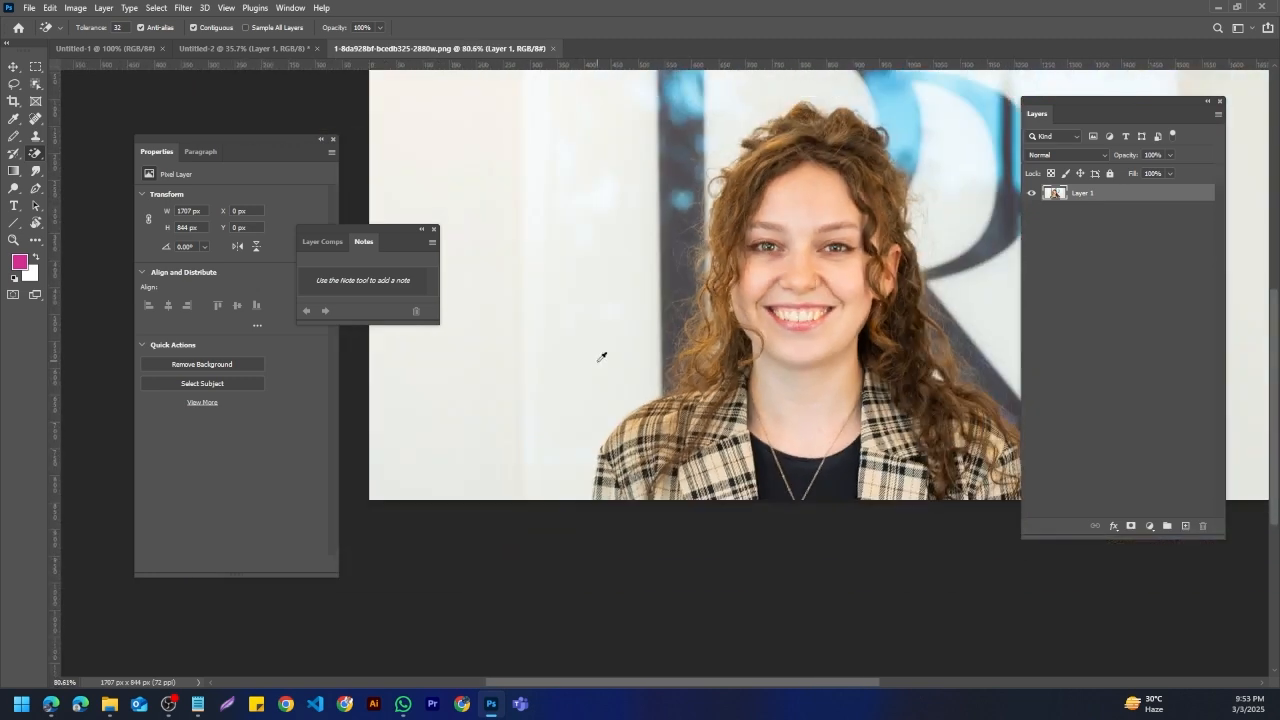
left_click(525, 358)
key("ctrl+z")
Step: Magic-erase the dark vertical bar of the wall letter and the pale wall on the right side of the portrait
left_click(683, 220)
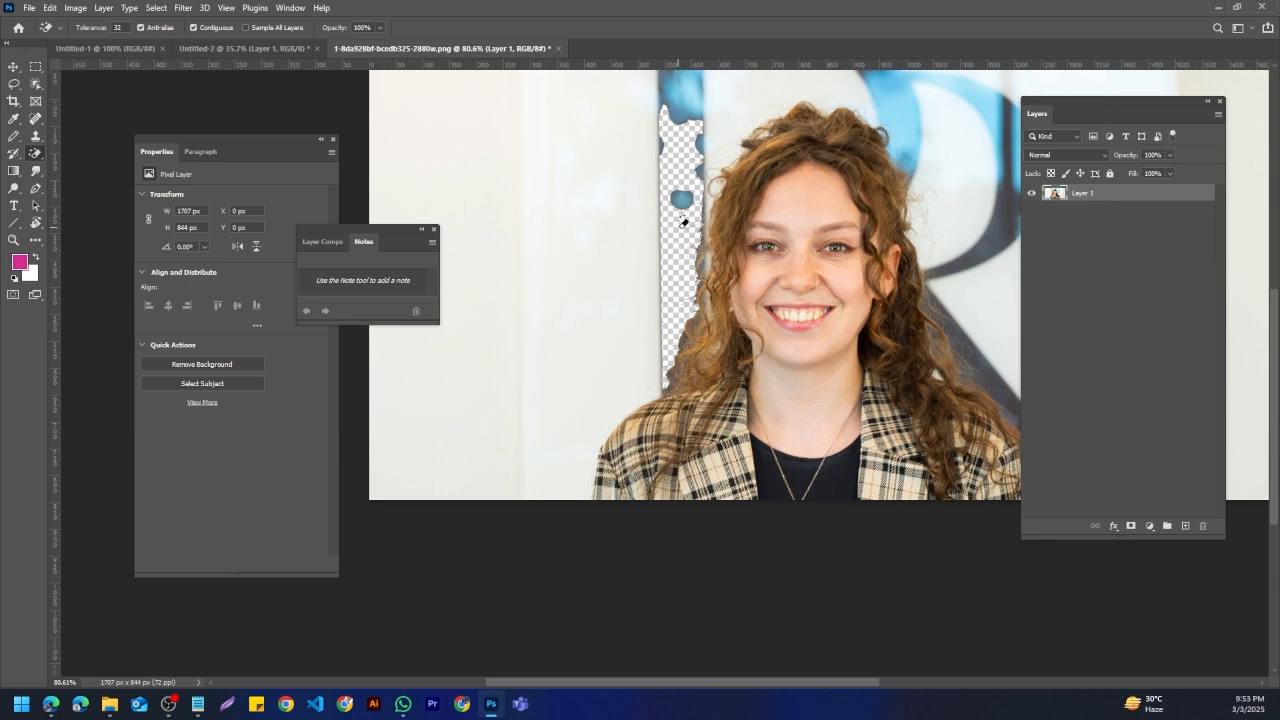
scroll(683, 220, "down", 3)
scroll(830, 285, "up", 4)
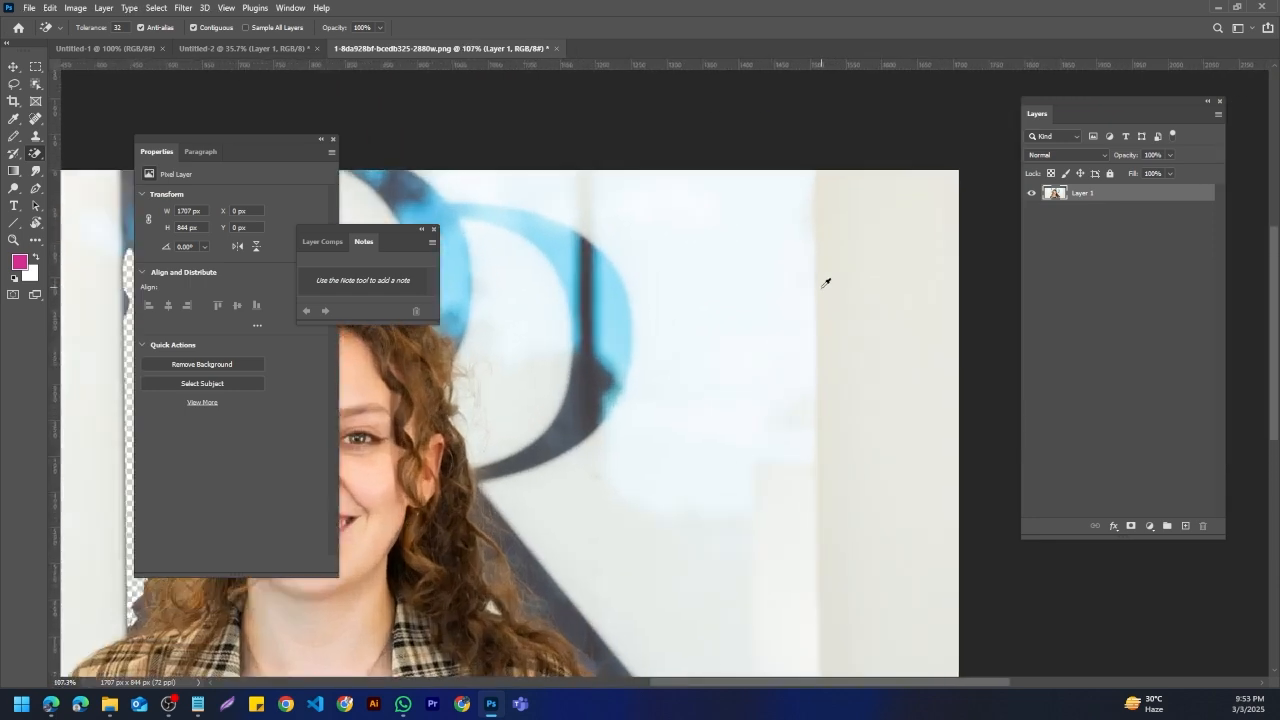
scroll(866, 369, "down", 2)
left_click(864, 376)
scroll(860, 374, "down", 4)
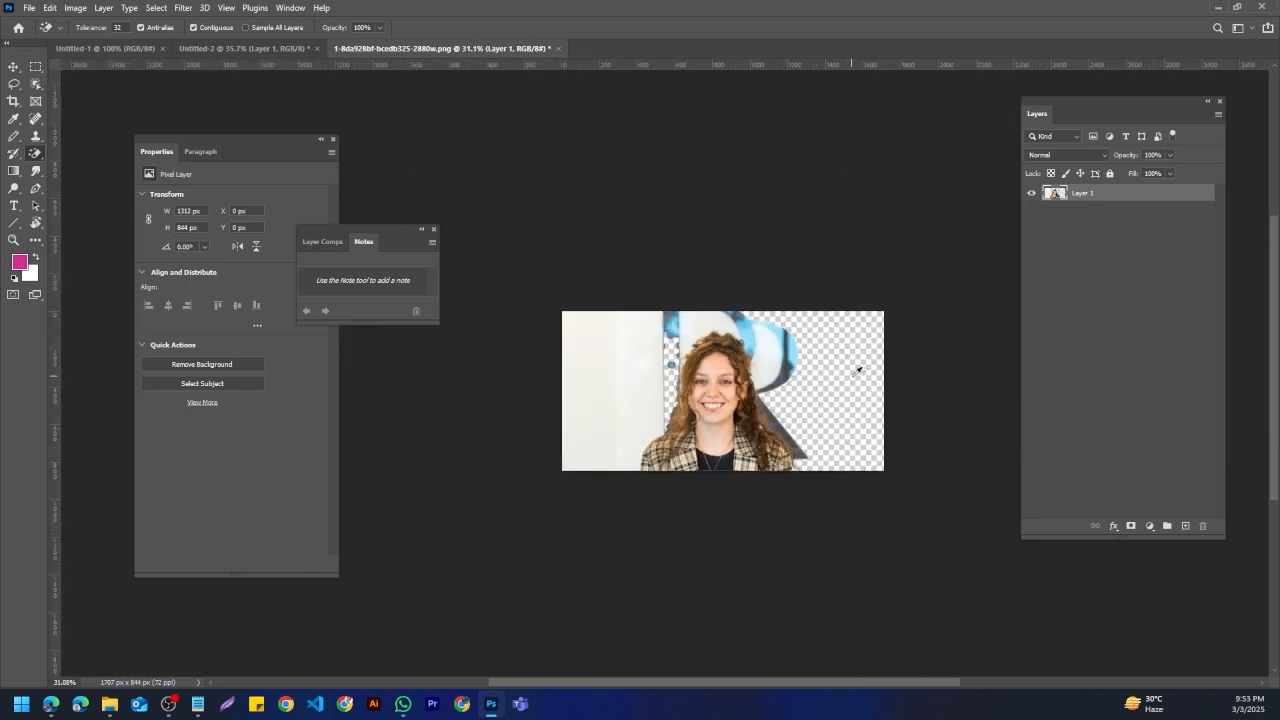
scroll(858, 371, "up", 3)
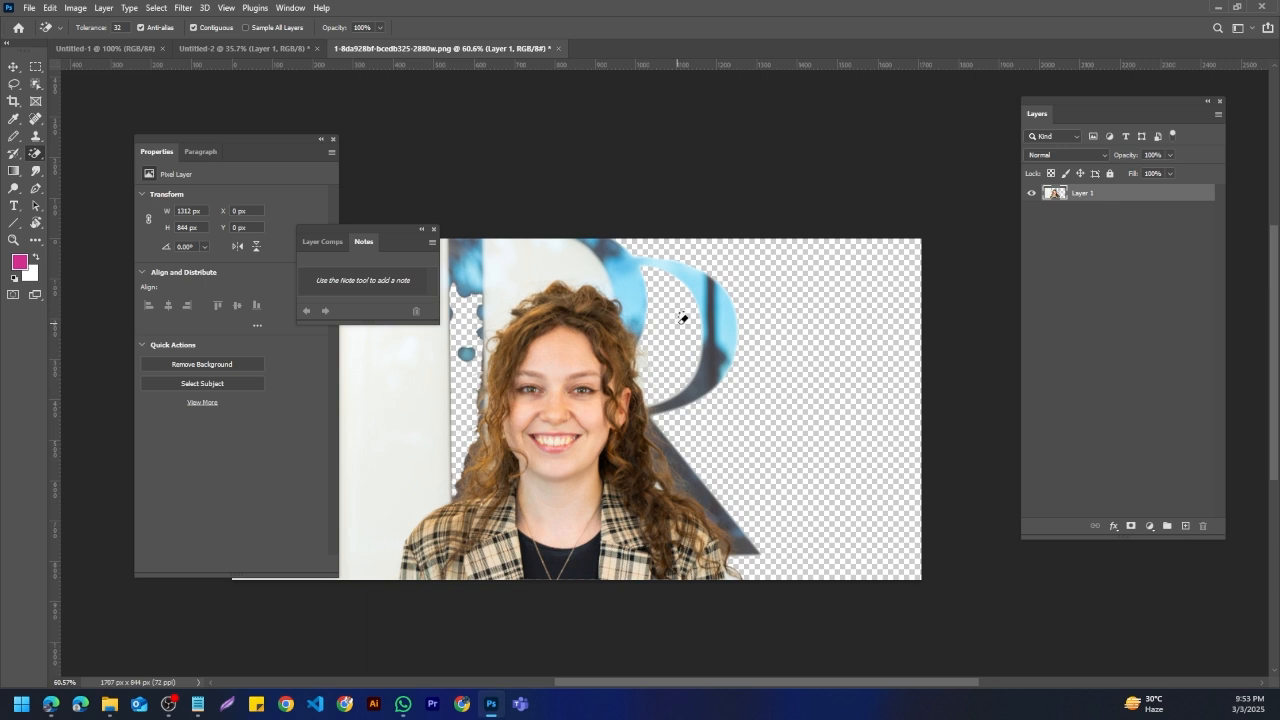
Step: Magic-erase the R's diagonal leg, try the same on the hair above the forehead, and undo the hair erasure
left_click(692, 475)
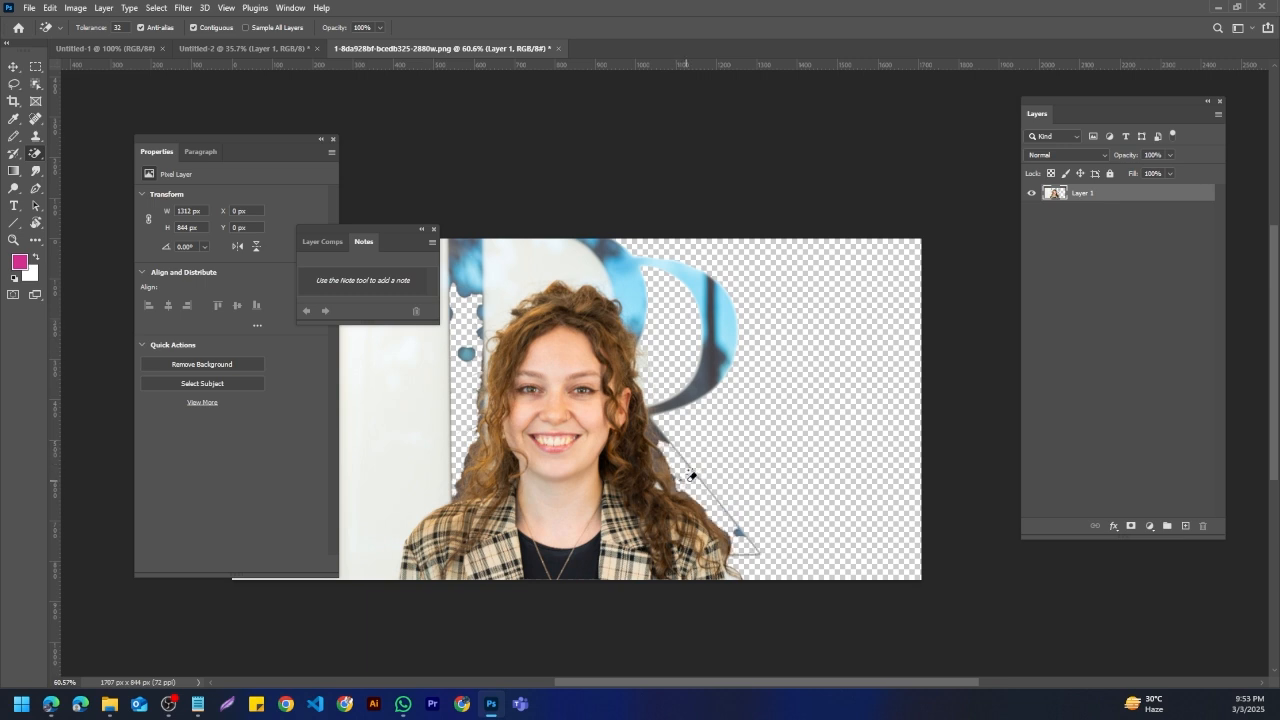
left_click(567, 313)
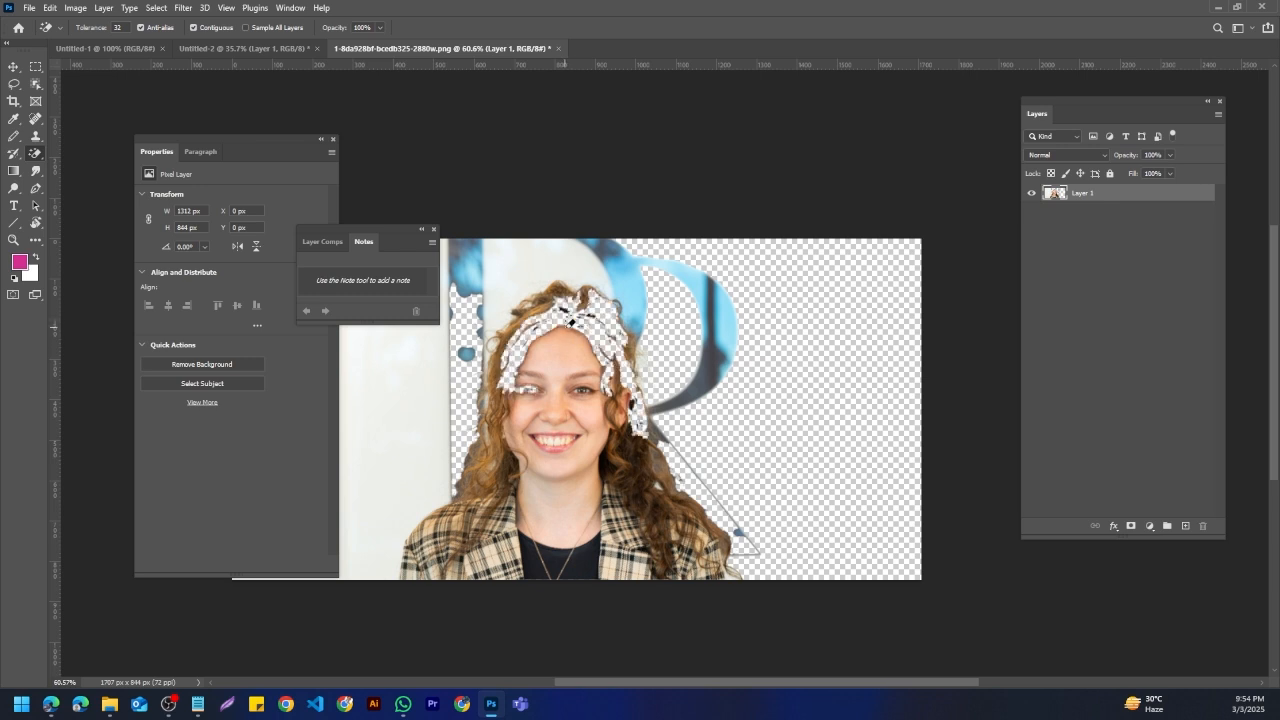
key("ctrl+z")
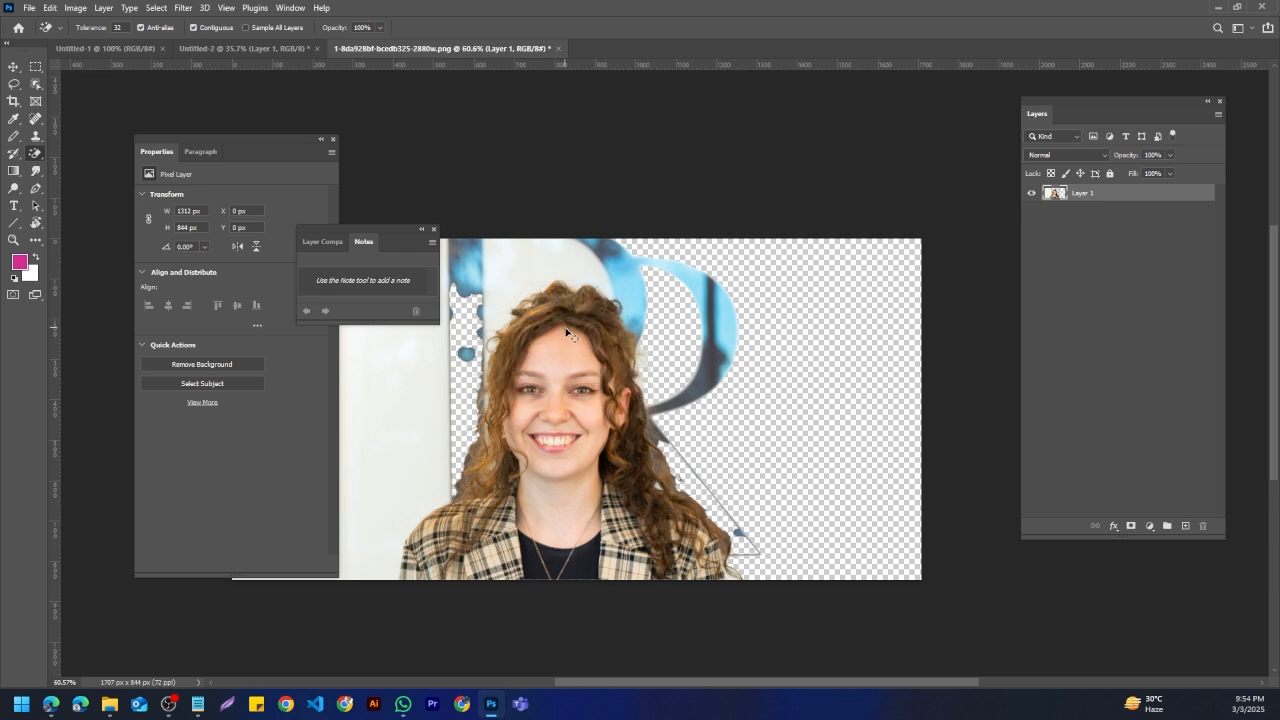
Step: Close the portrait photo and Untitled-2 without saving either document
left_click(558, 48)
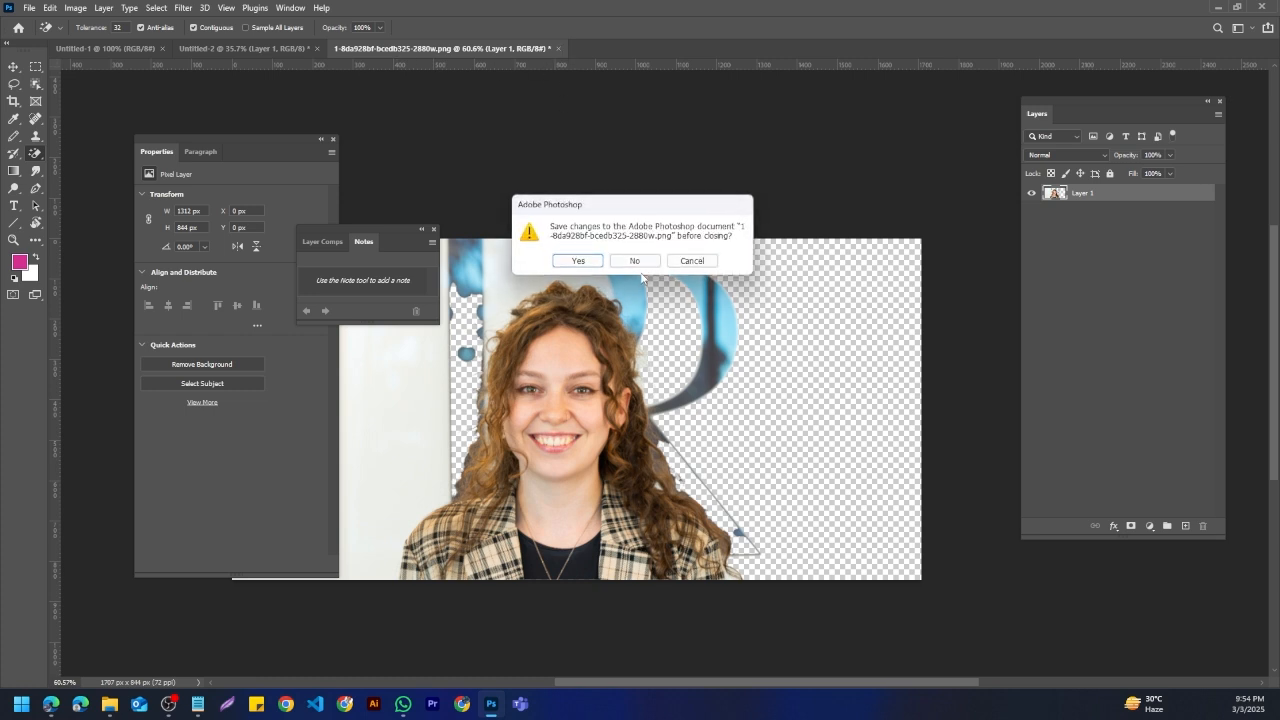
left_click(634, 261)
left_click(316, 48)
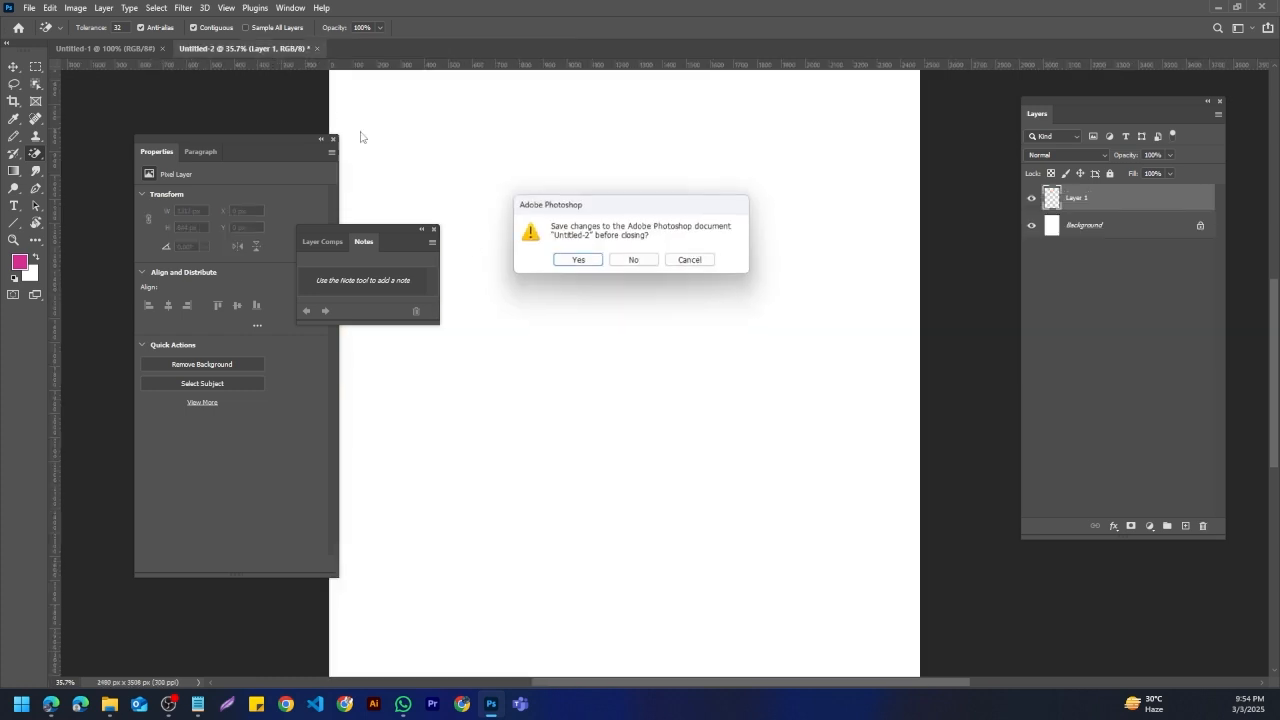
left_click(634, 261)
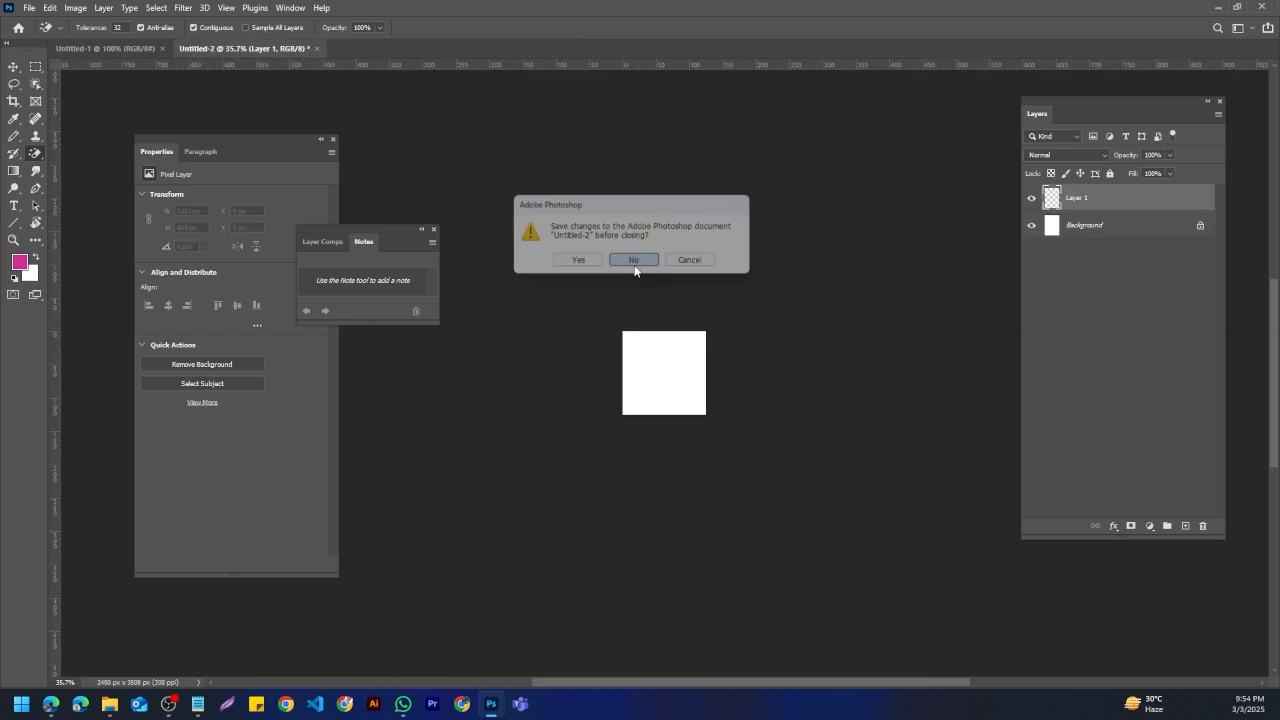
Step: Create a new A4 document of 210 x 297 mm at 300 ppi and choose the Horizontal Type tool
left_click(29, 8)
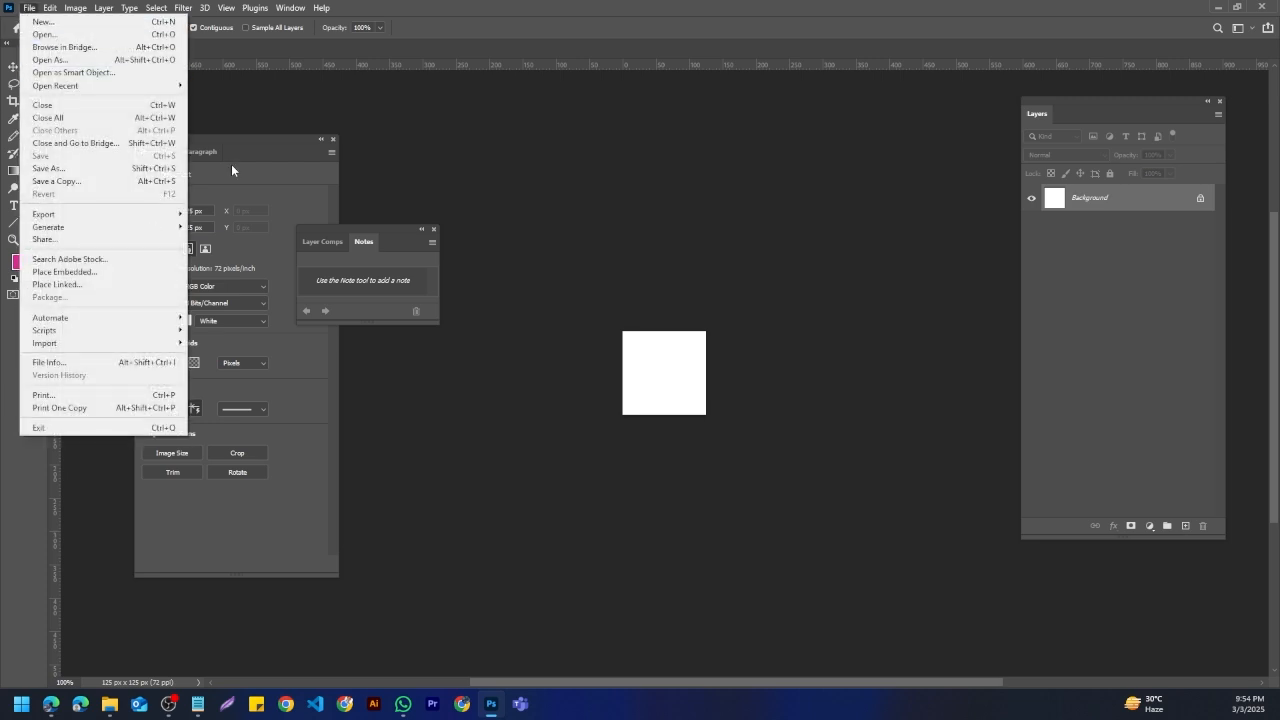
left_click(45, 21)
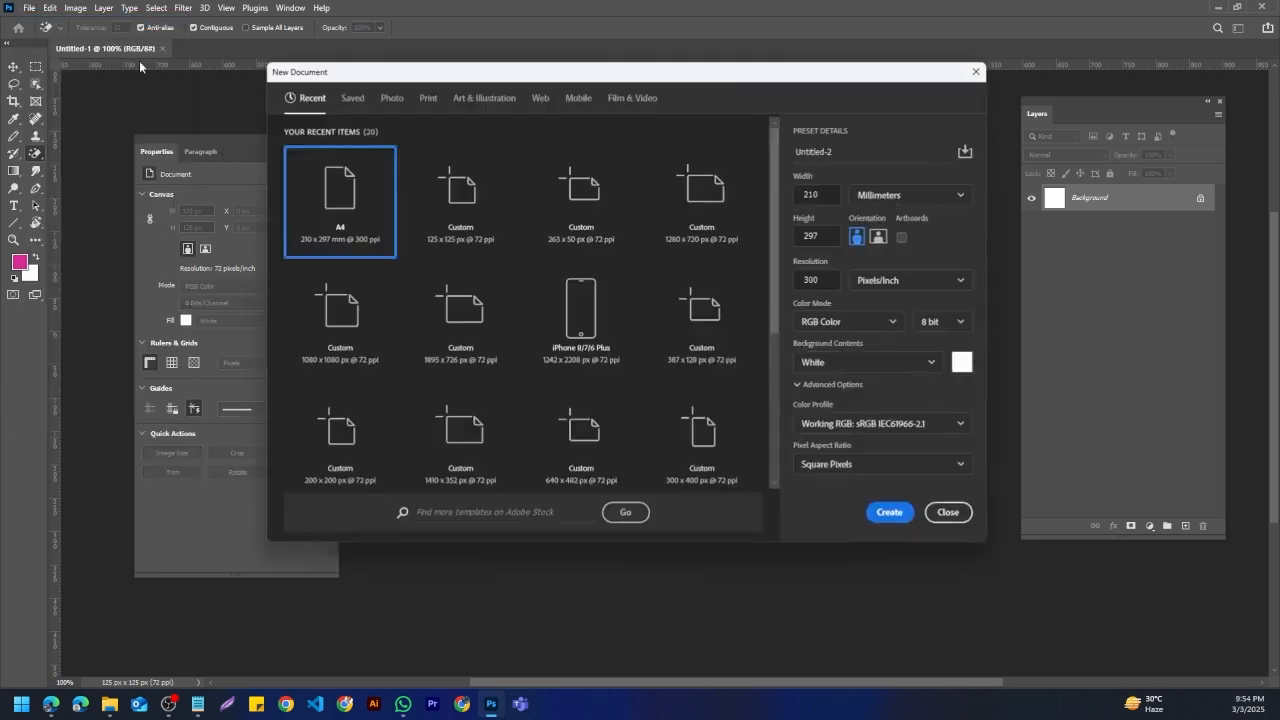
double_click(352, 180)
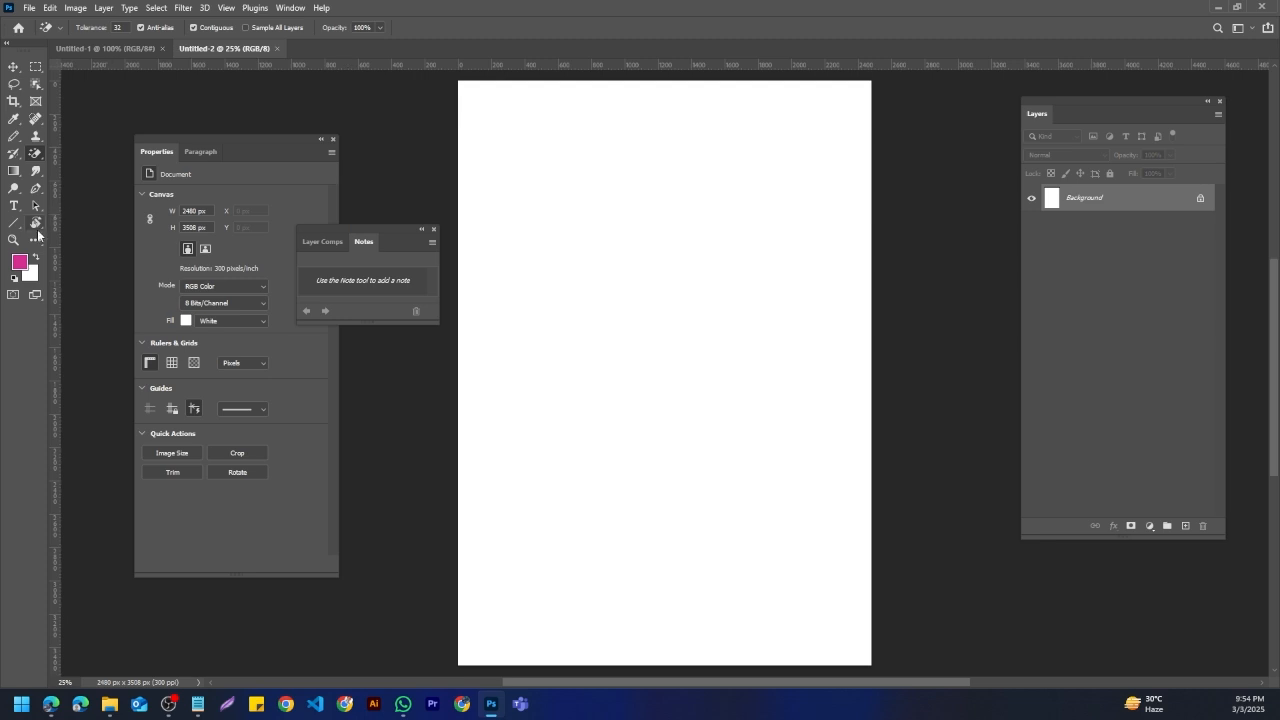
left_click(15, 207)
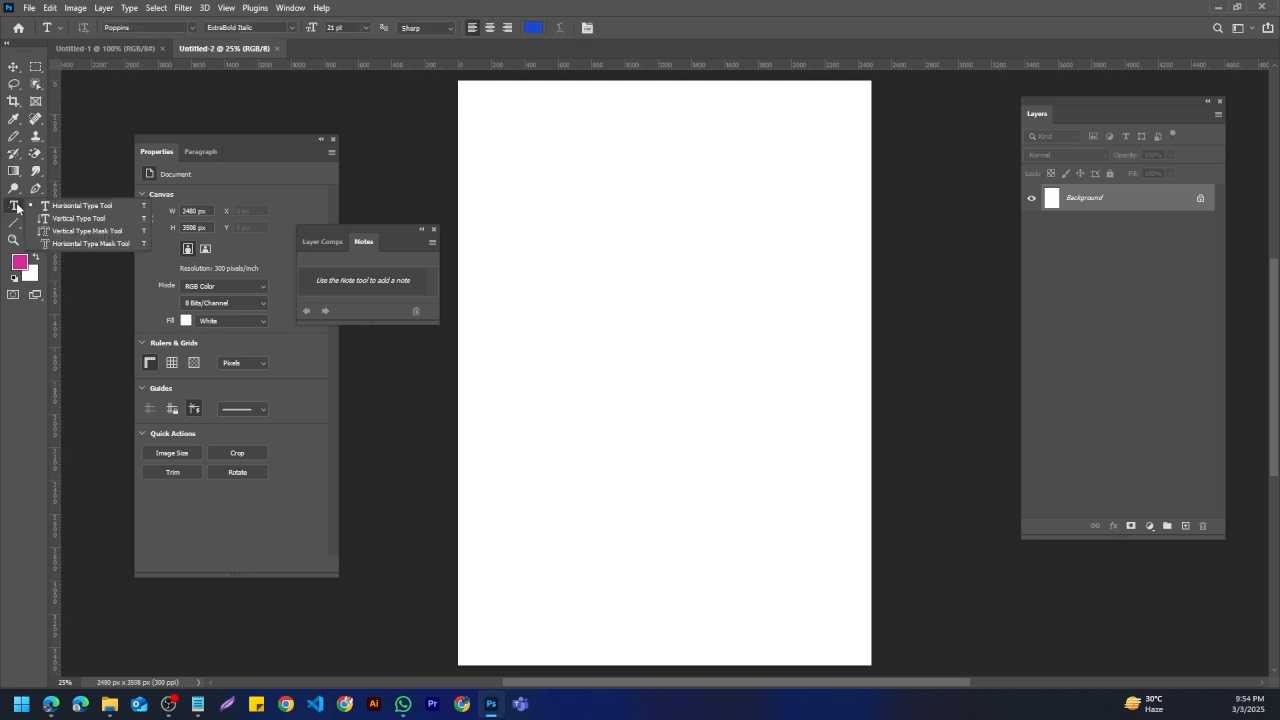
left_click(43, 207)
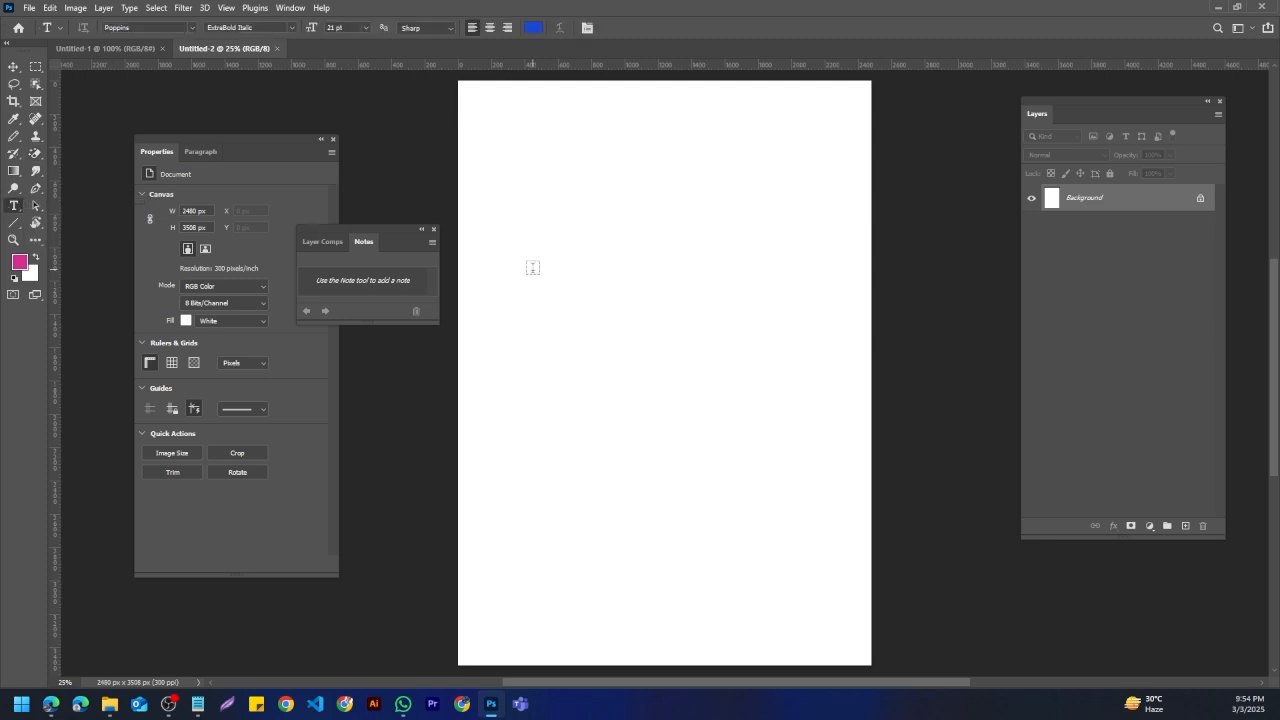
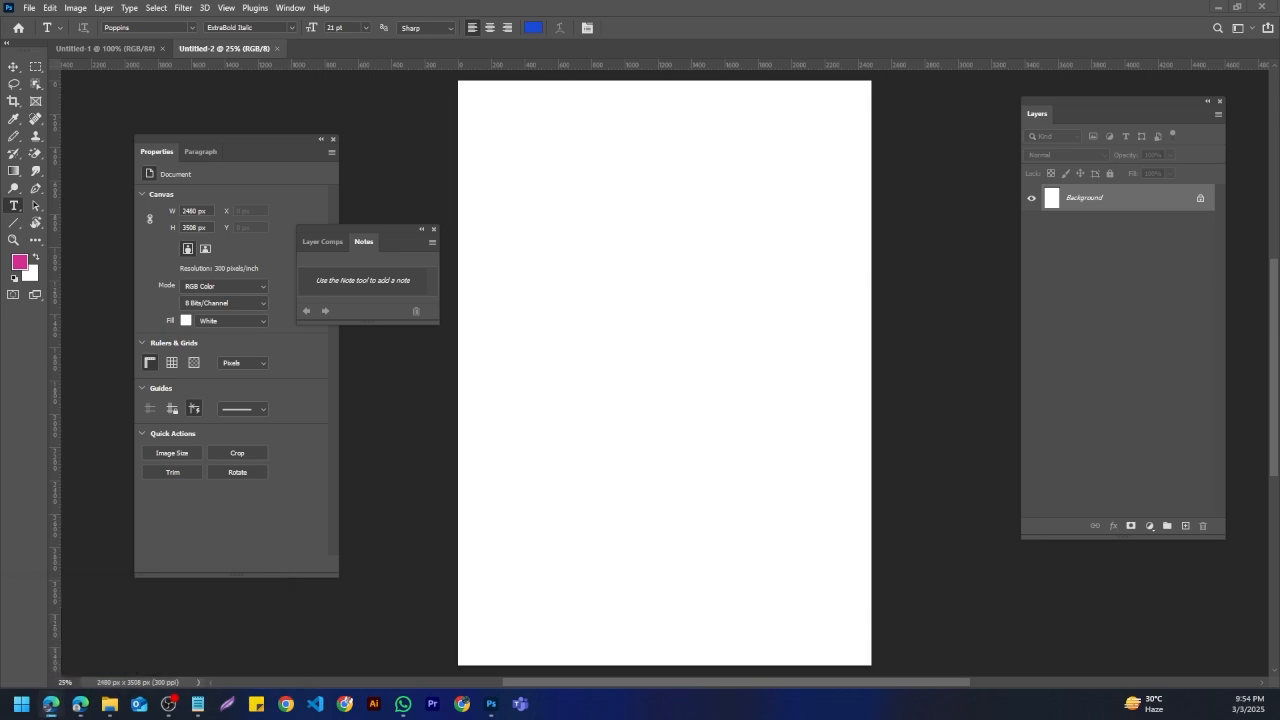
Step: Switch to the web browser and run an image search for "poster design" in place of the dog photo page
key("alt+Tab")
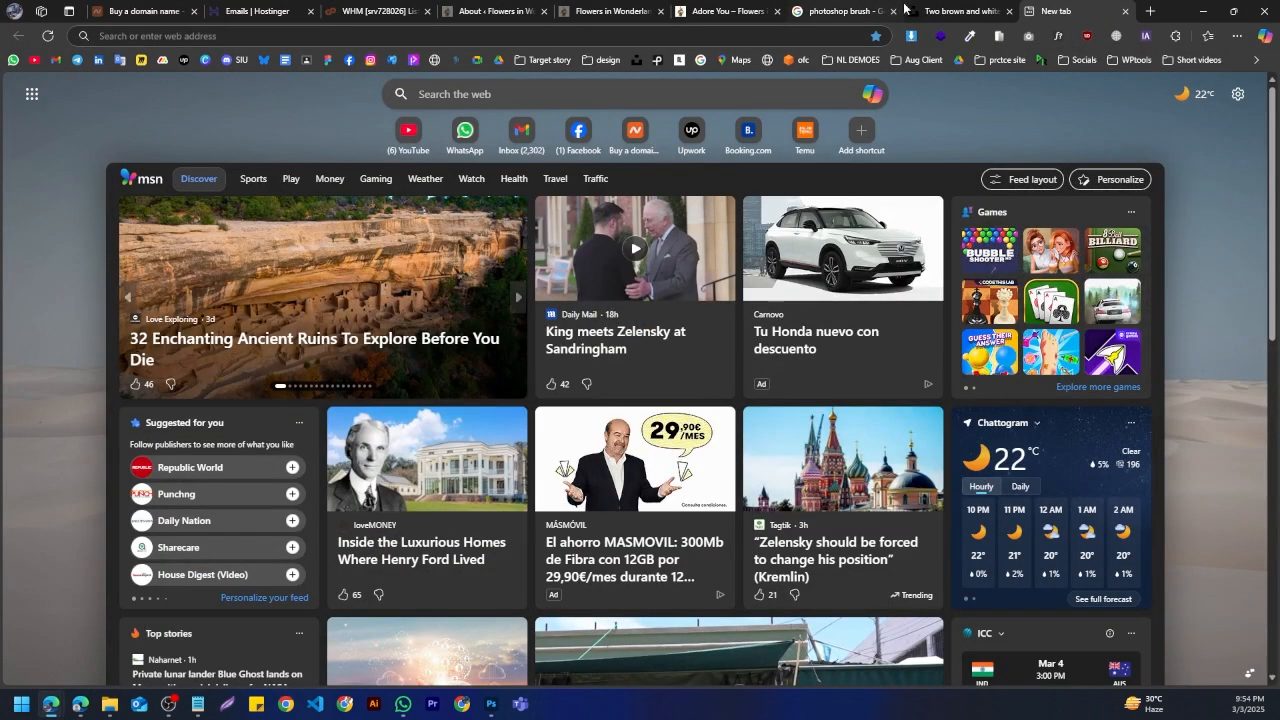
left_click(930, 10)
left_click(484, 31)
type("p")
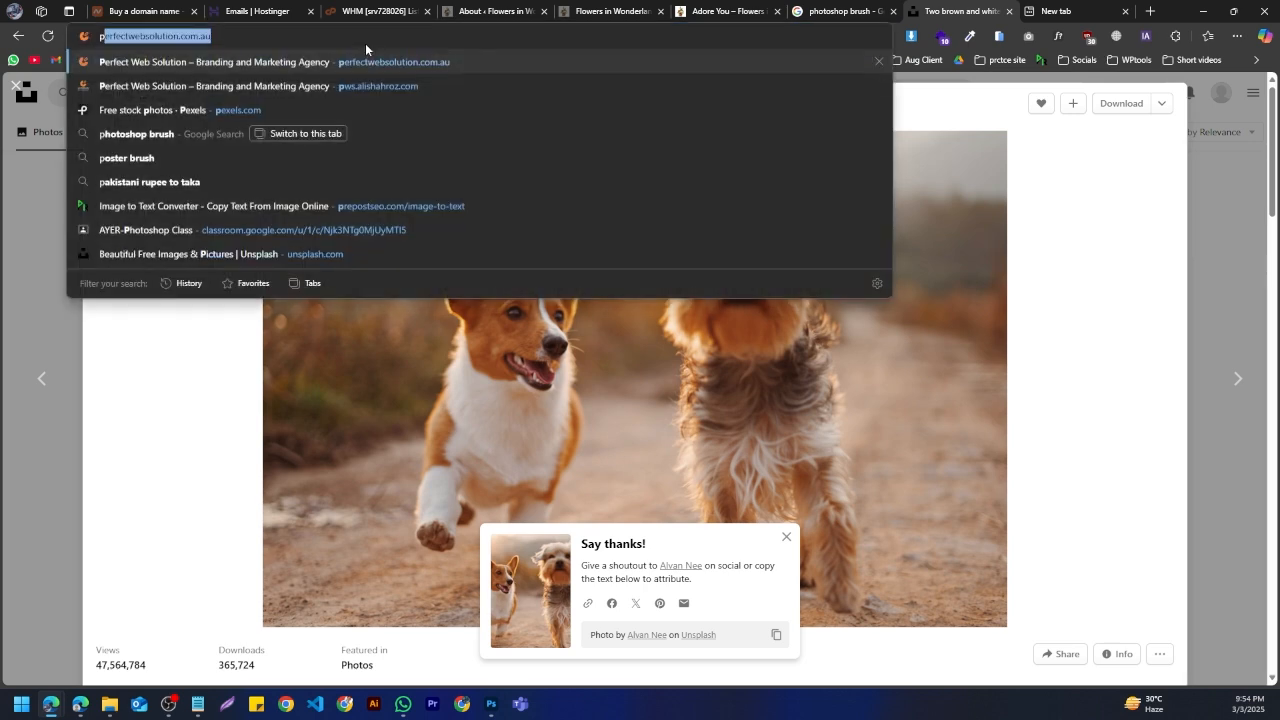
type("oster")
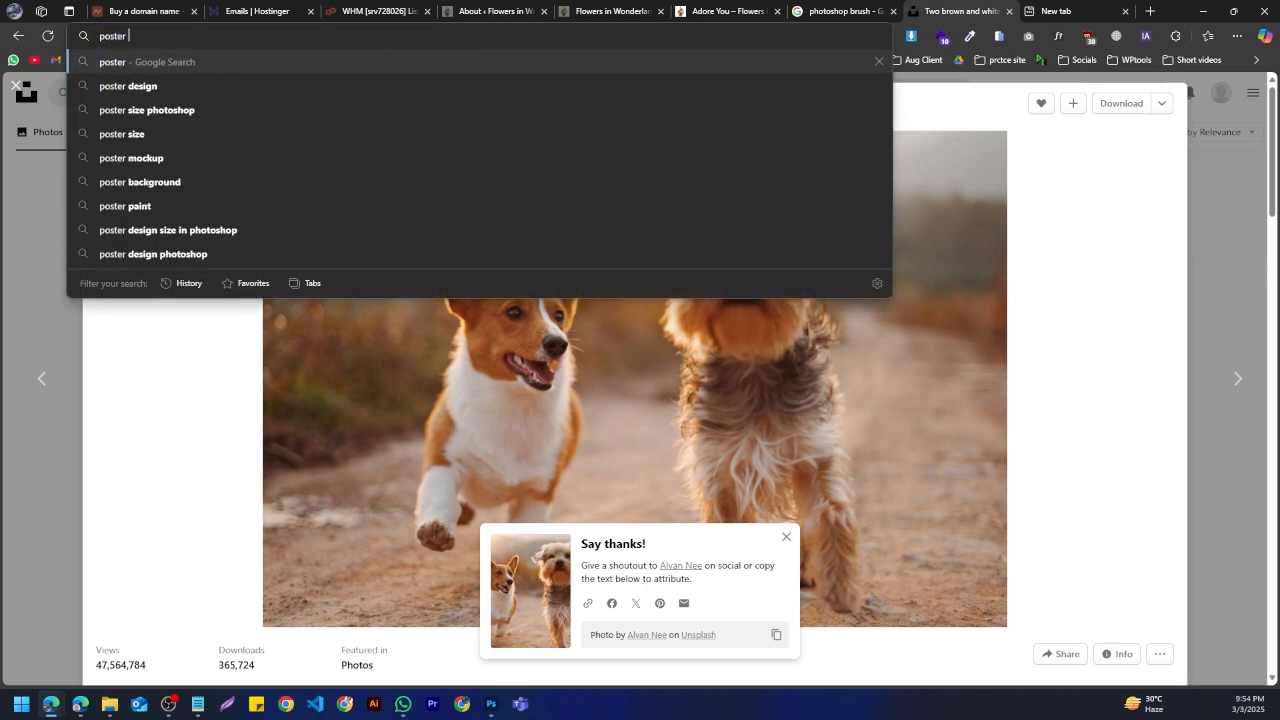
key("Escape")
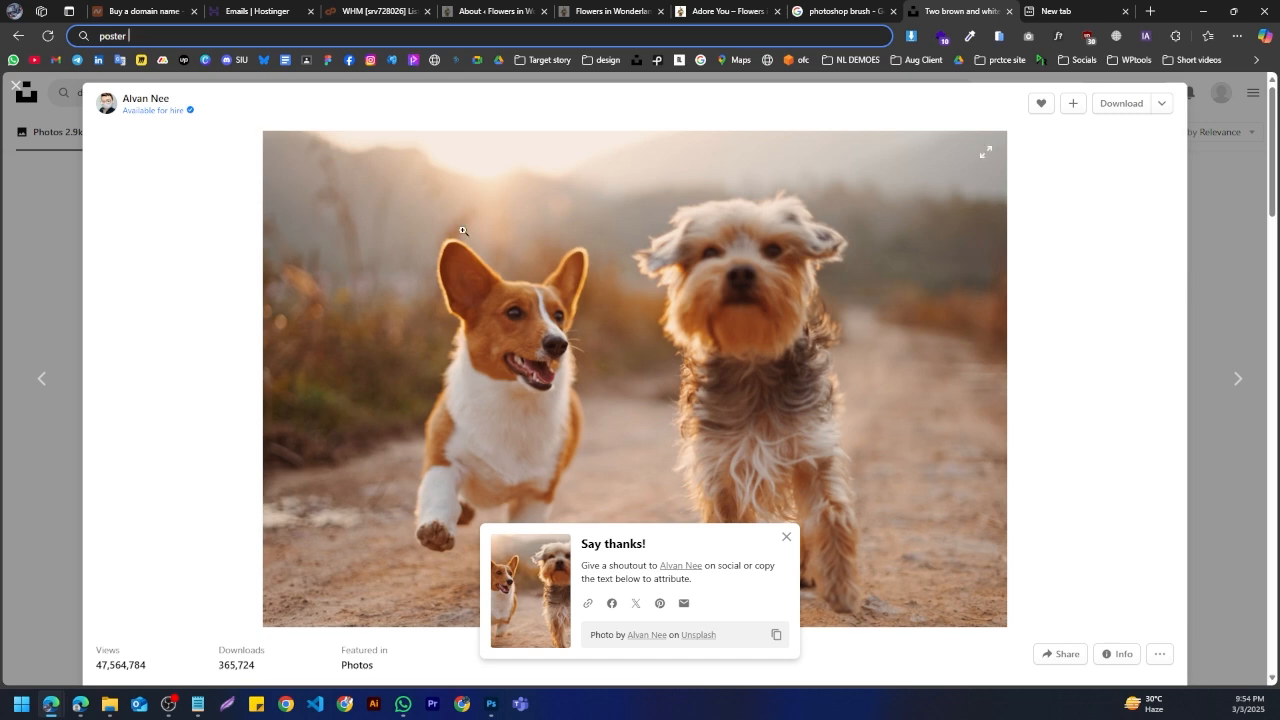
type("design")
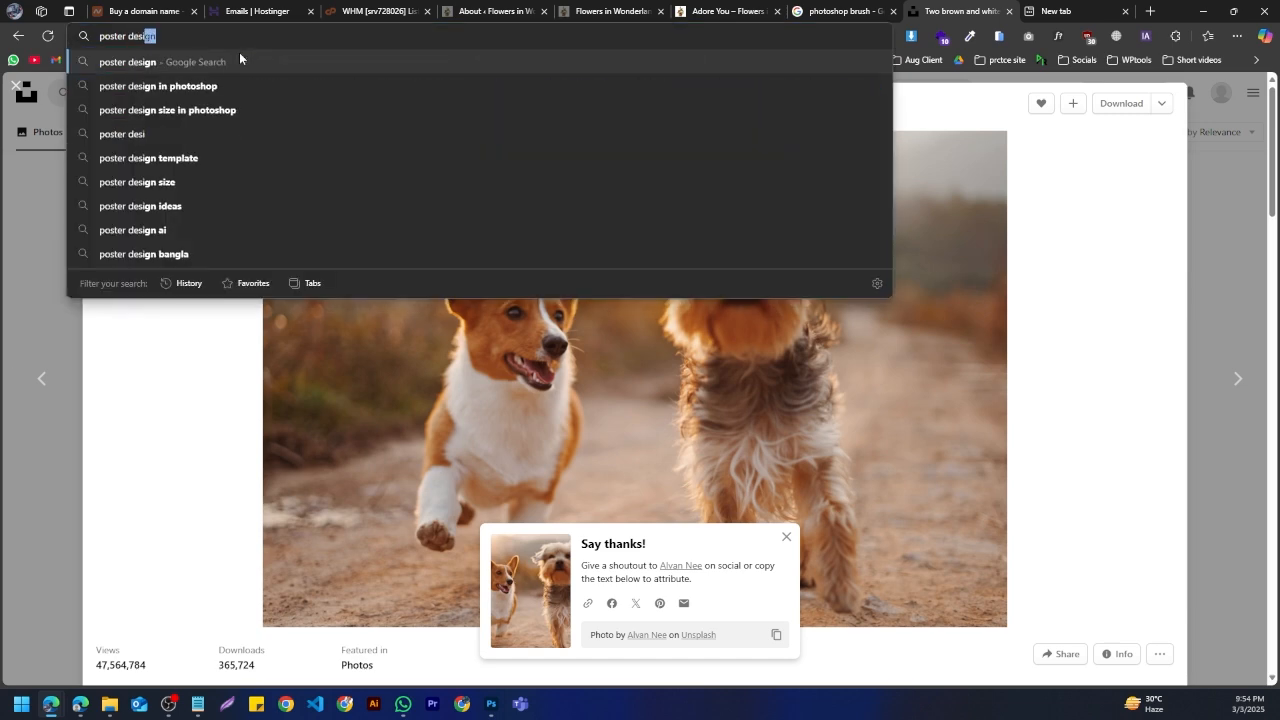
key("Return")
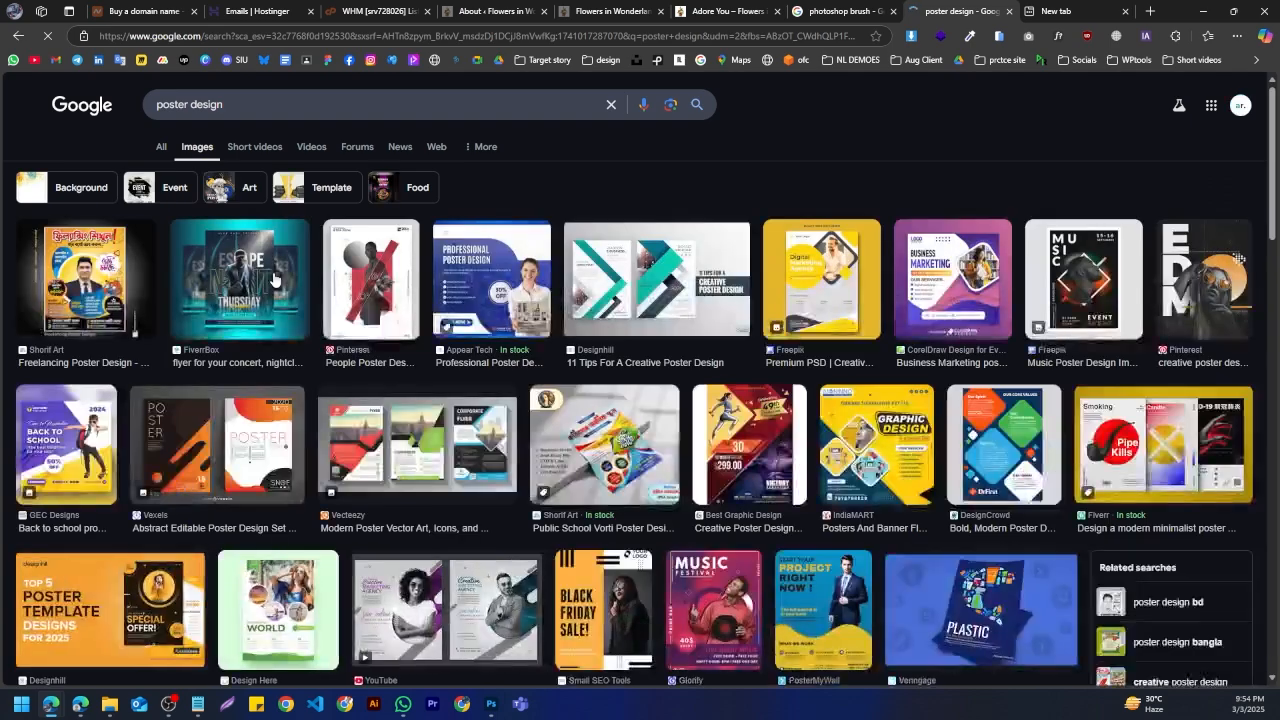
Step: Examine how text is used in several poster designs by previewing the image results, and return to Photoshop
left_click(250, 275)
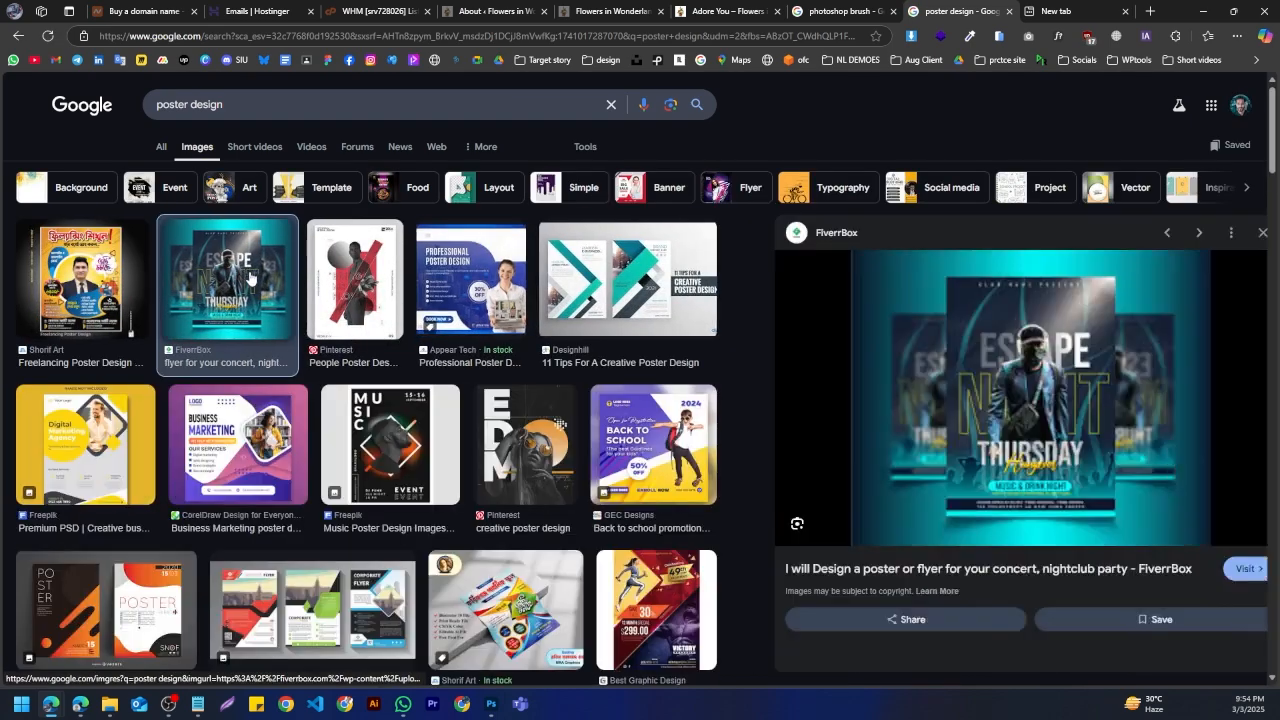
left_click(118, 285)
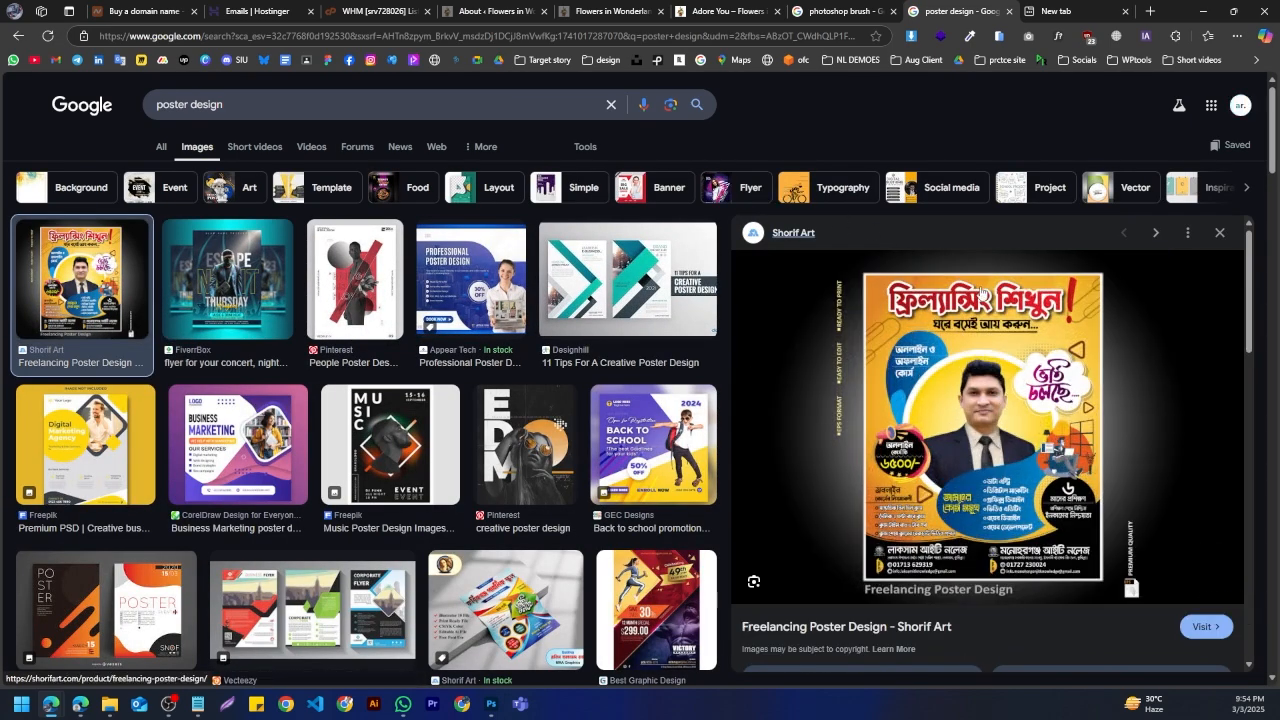
left_click(616, 290)
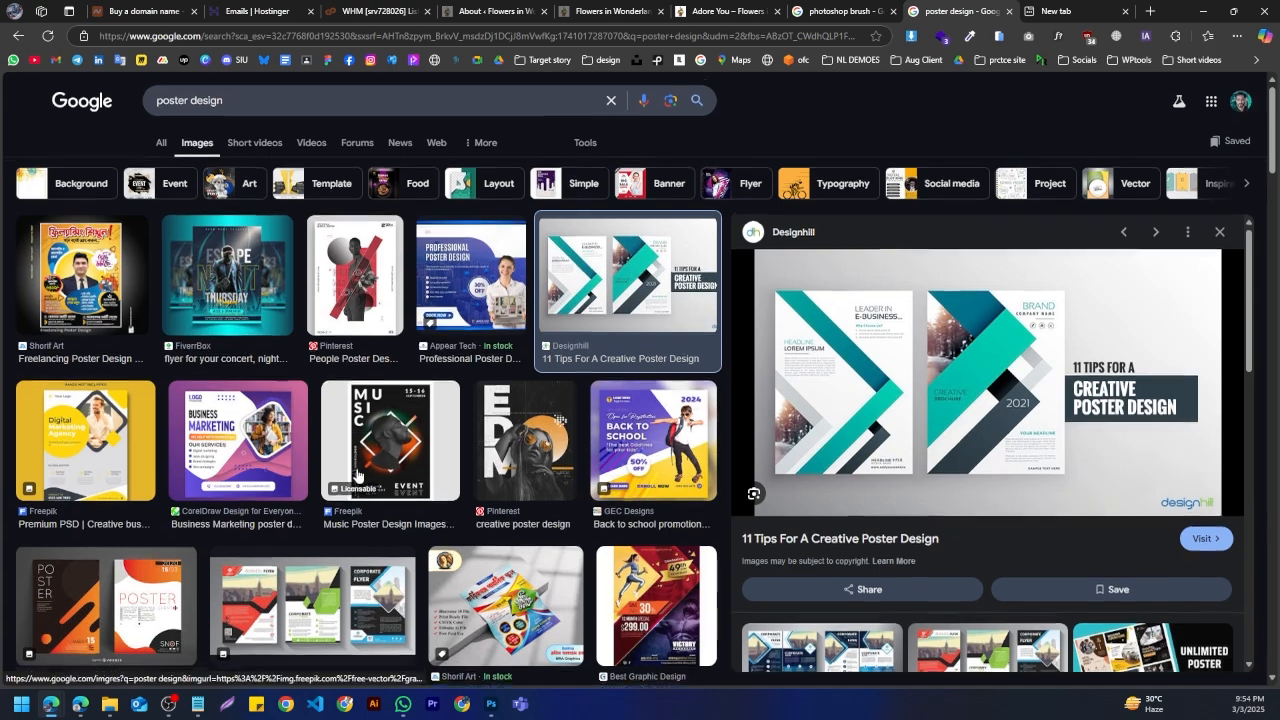
scroll(400, 480, "down", 3)
left_click(480, 438)
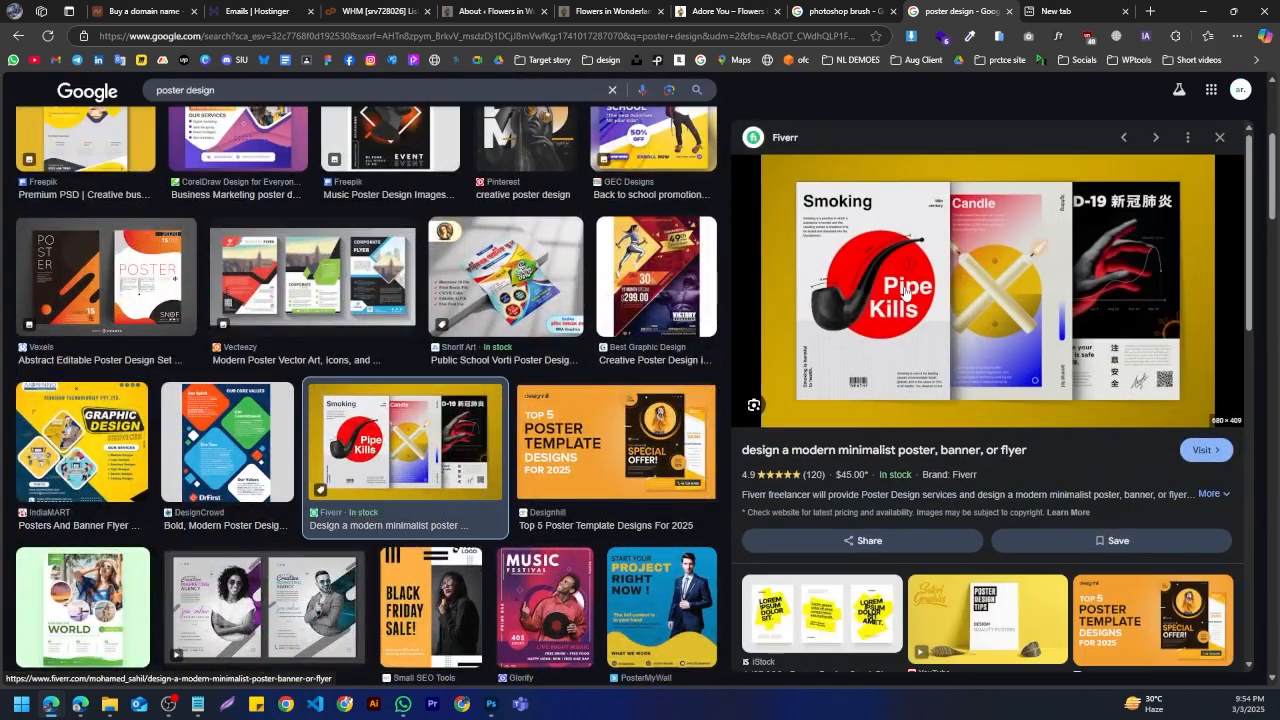
scroll(205, 432, "down", 2)
left_click(205, 432)
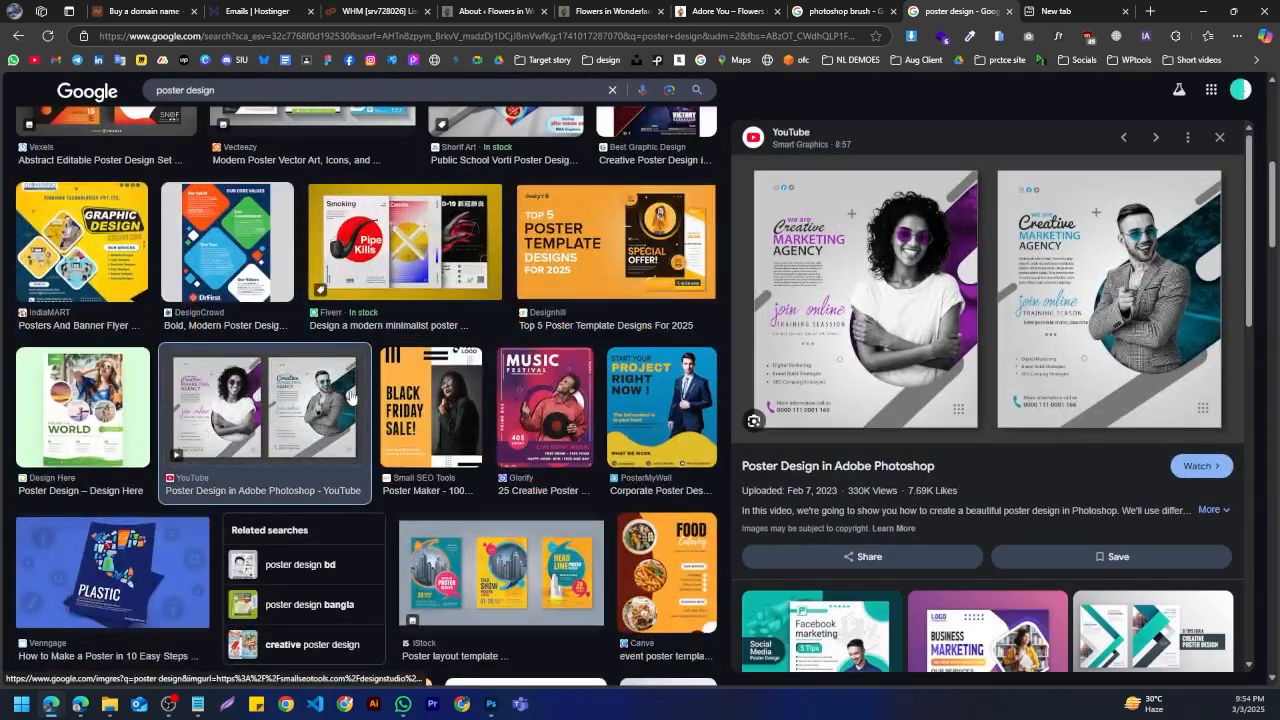
scroll(300, 432, "down", 3)
left_click(525, 445)
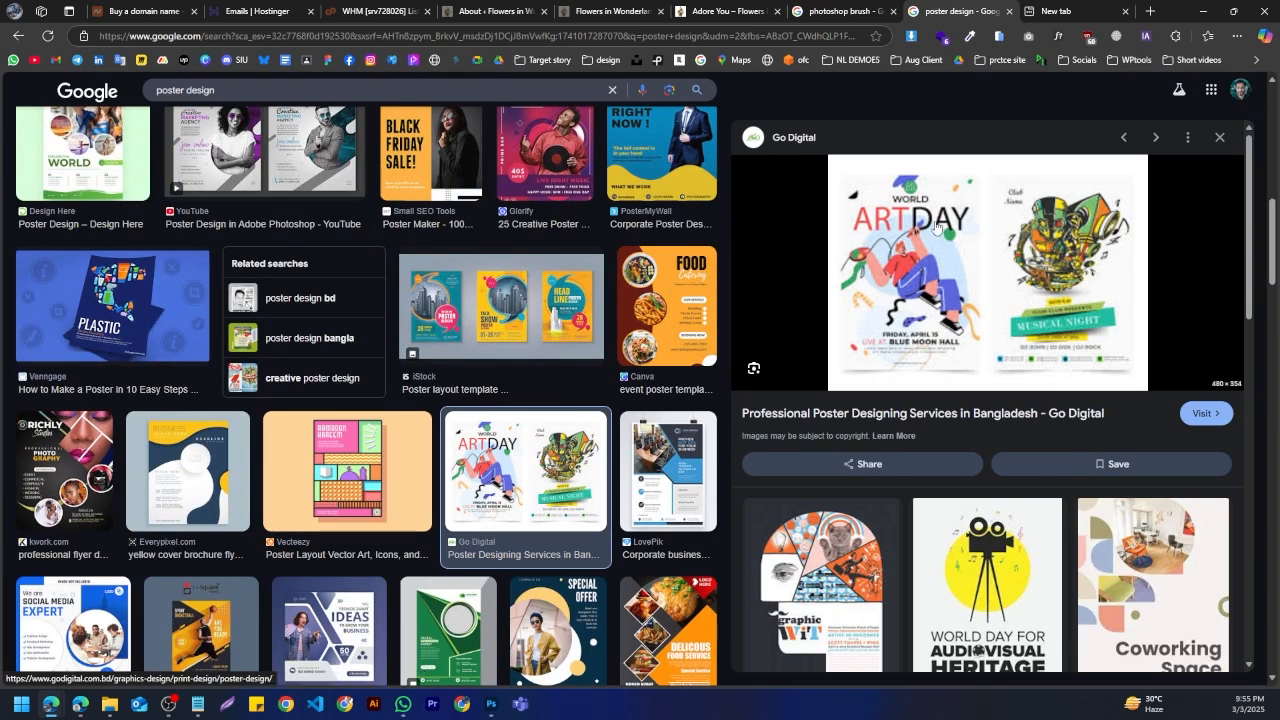
scroll(433, 432, "up", 2)
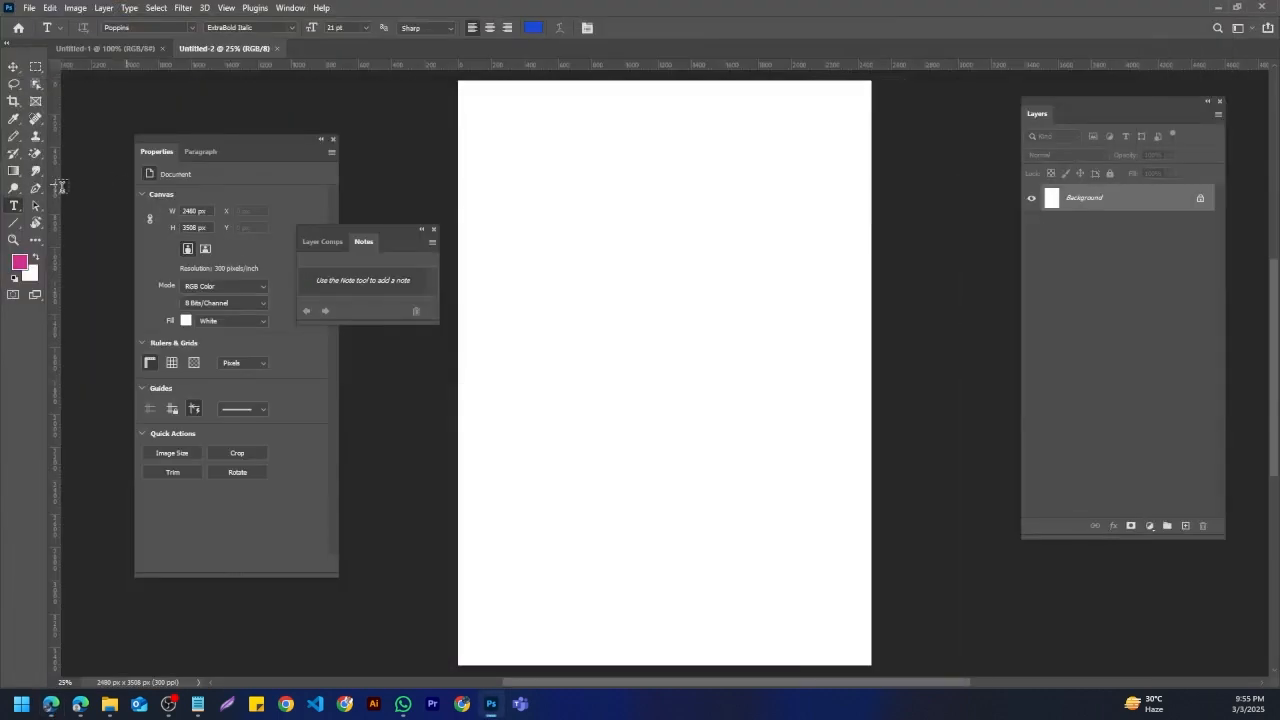
Step: Add a horizontal text line in the upper part of the page reading the person's first name followed by "from afghanistan"
right_click(14, 211)
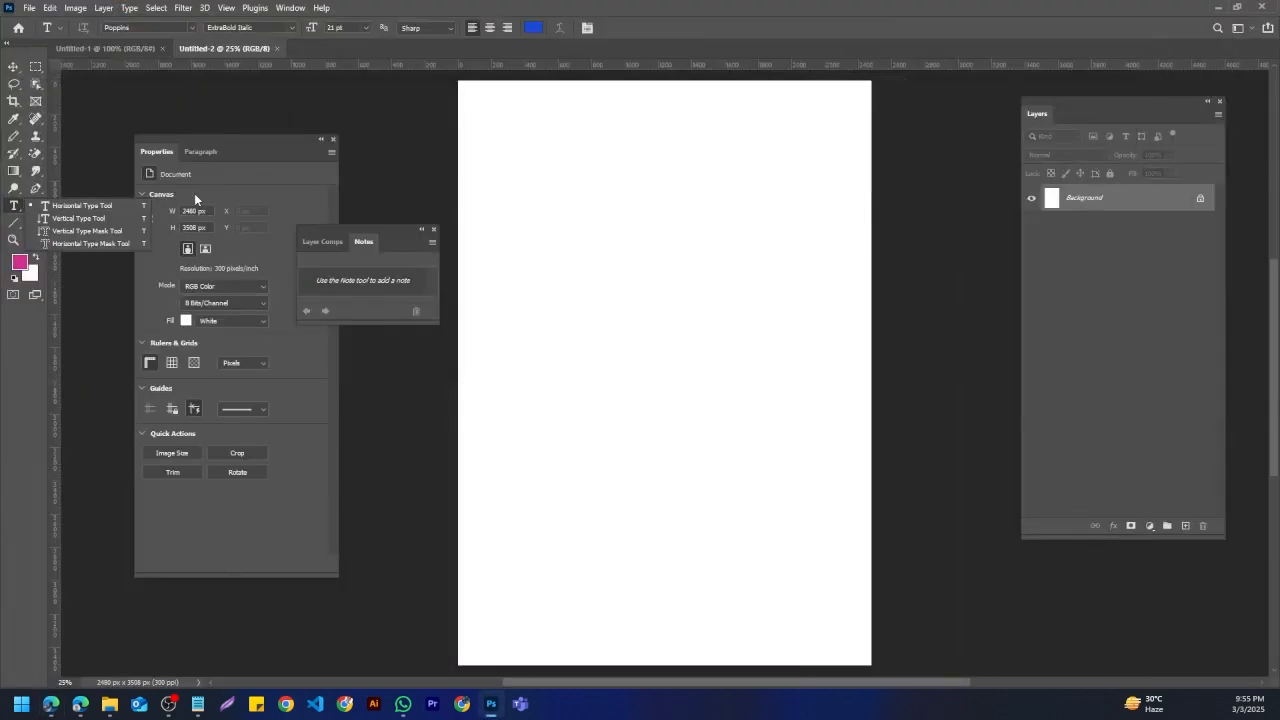
left_click(75, 207)
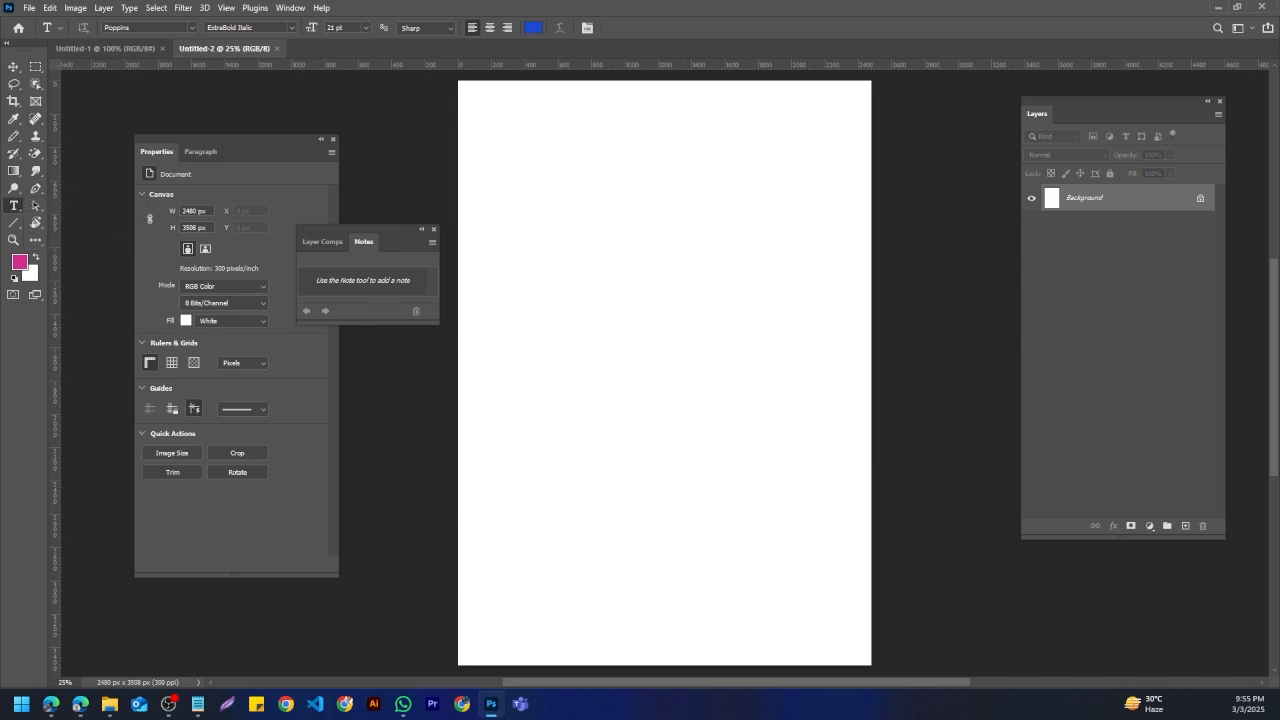
left_click(523, 245)
left_click(548, 253)
type("Arif")
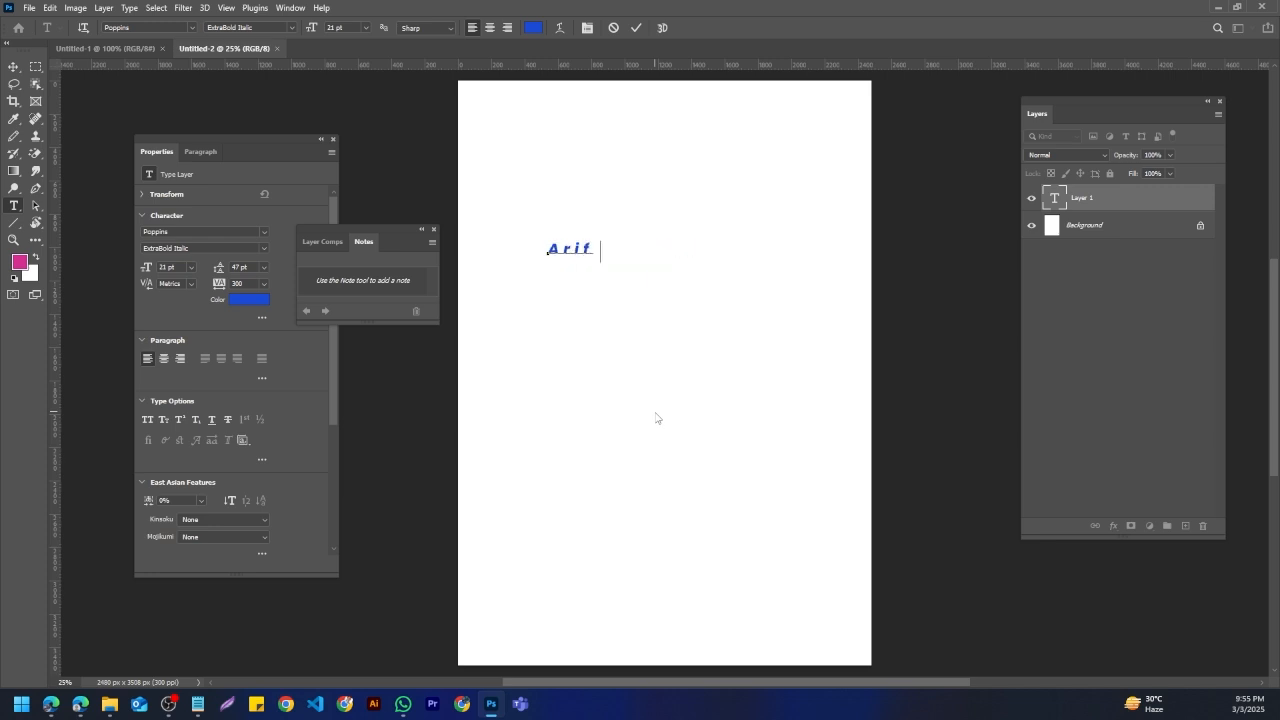
type(" from afghani")
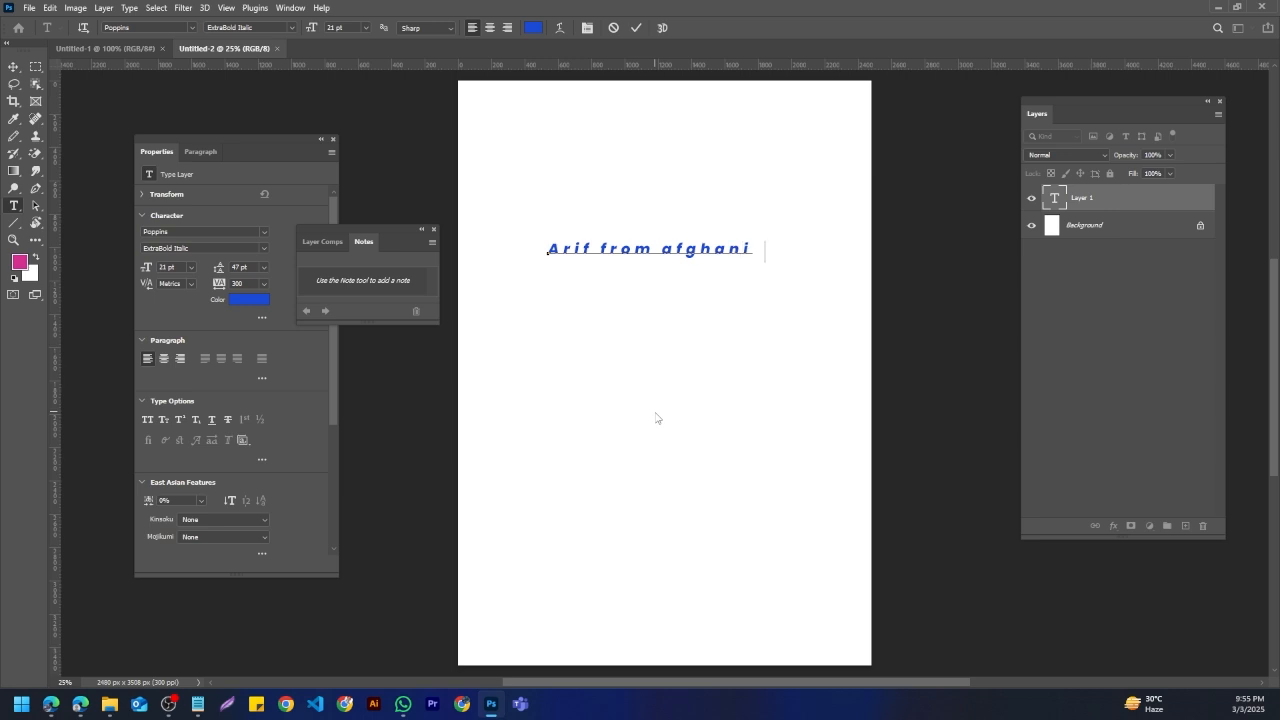
type("stan")
left_click(636, 28)
scroll(680, 290, "up", 3)
scroll(680, 290, "down", 3)
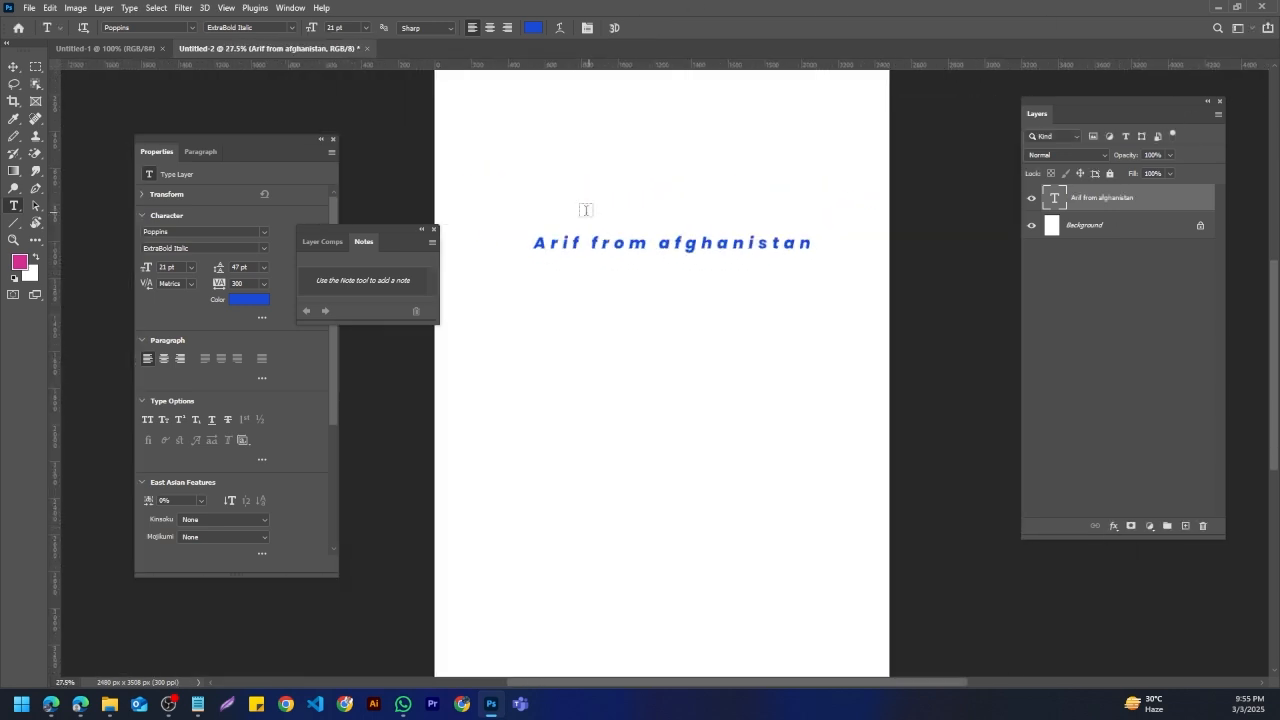
scroll(586, 210, "up", 1)
Step: Switch to the Move tool, close the Properties panel, and show the Character panel beside the page
left_click(14, 67)
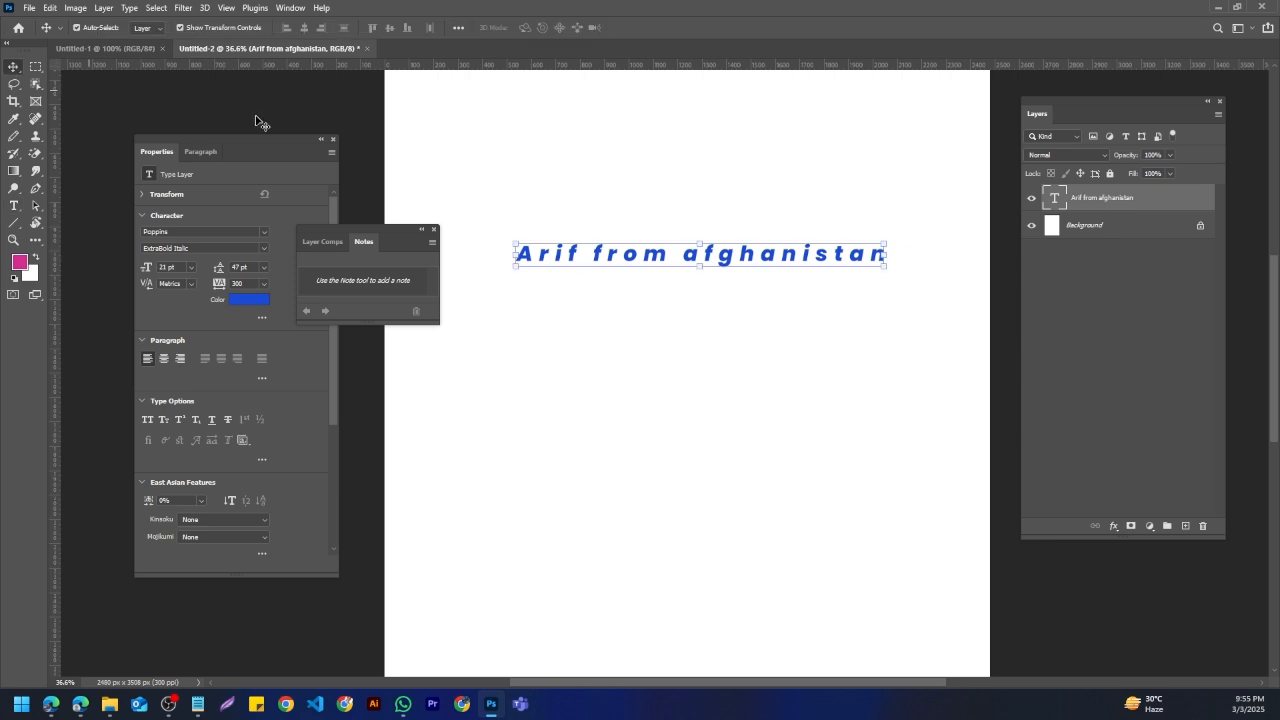
left_click(333, 139)
left_click(333, 139)
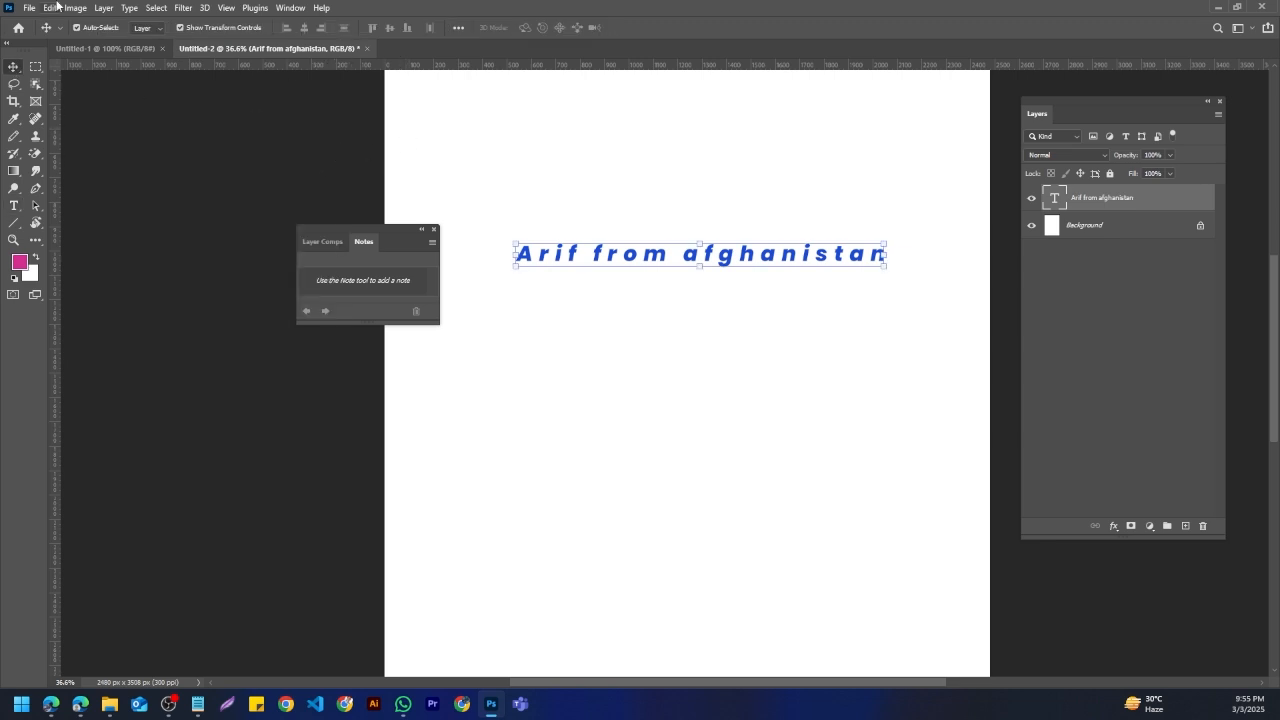
left_click(300, 8)
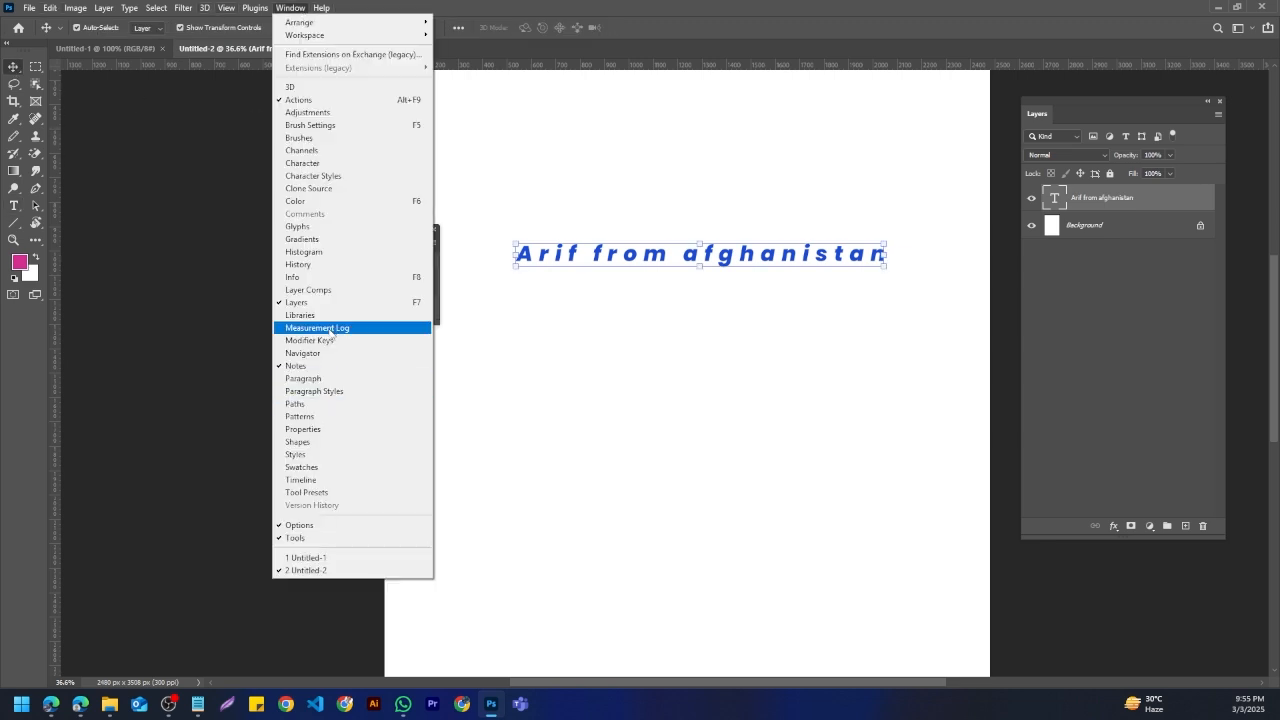
left_click(329, 165)
left_click_drag(374, 163, 200, 327)
Step: Recolour the text line from the Character settings to magenta, ending with the colour #e914aa
left_click(255, 415)
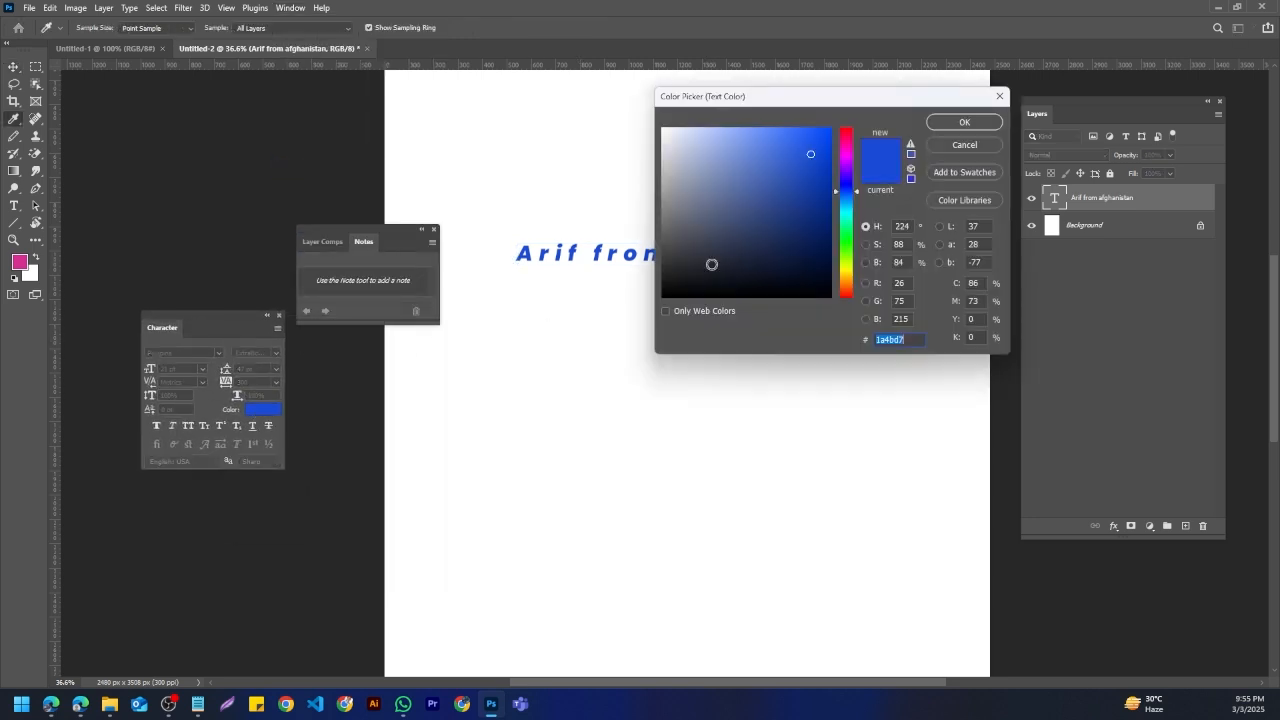
left_click(742, 217)
type("e20ba3")
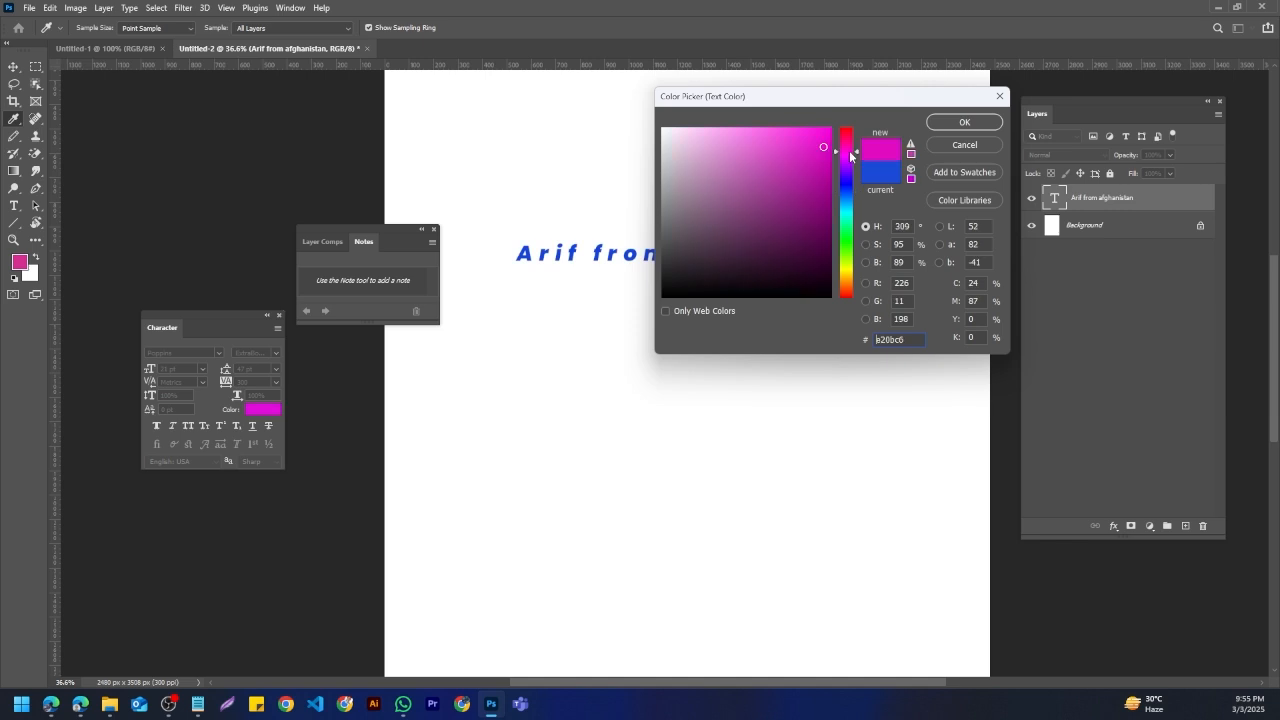
key("Return")
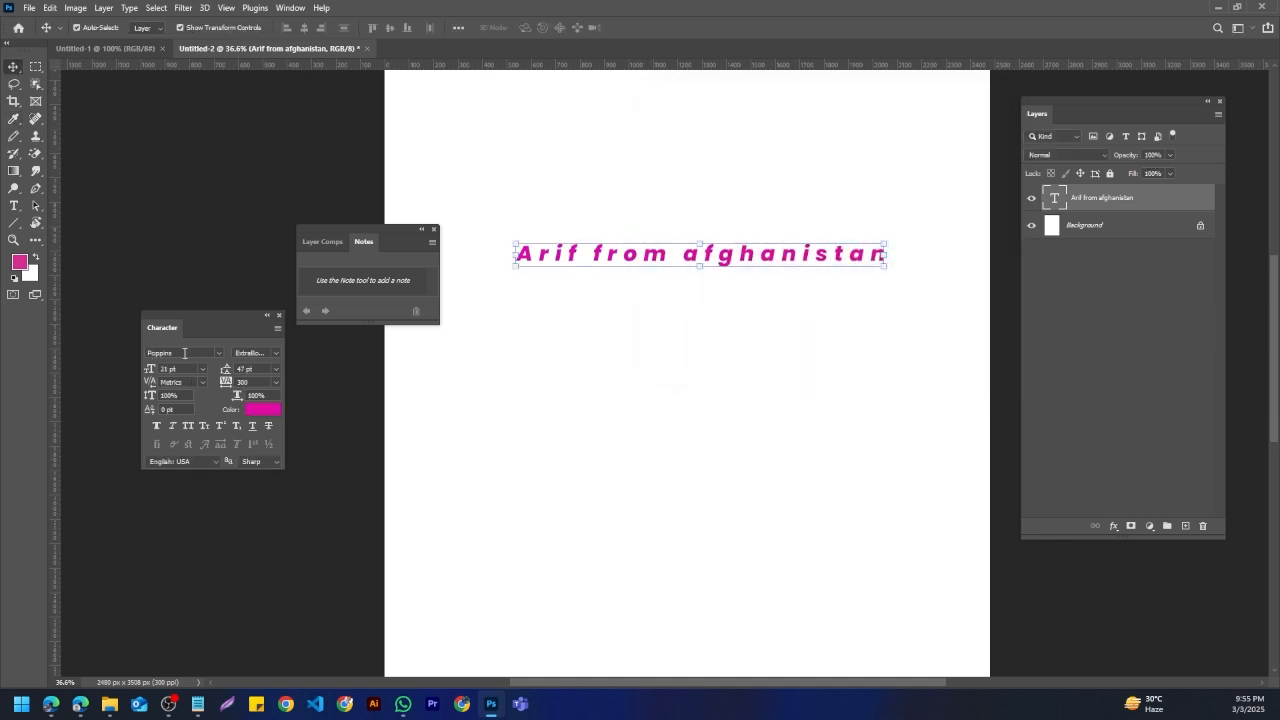
left_click(222, 352)
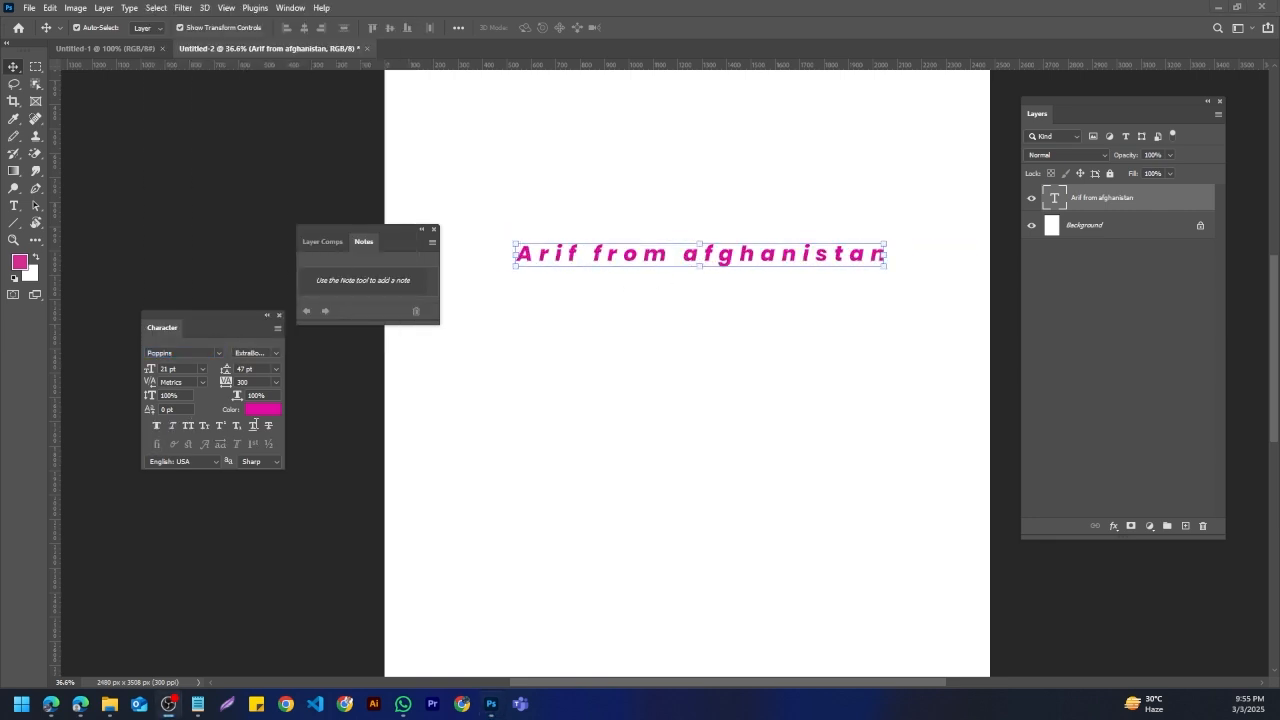
left_click(262, 410)
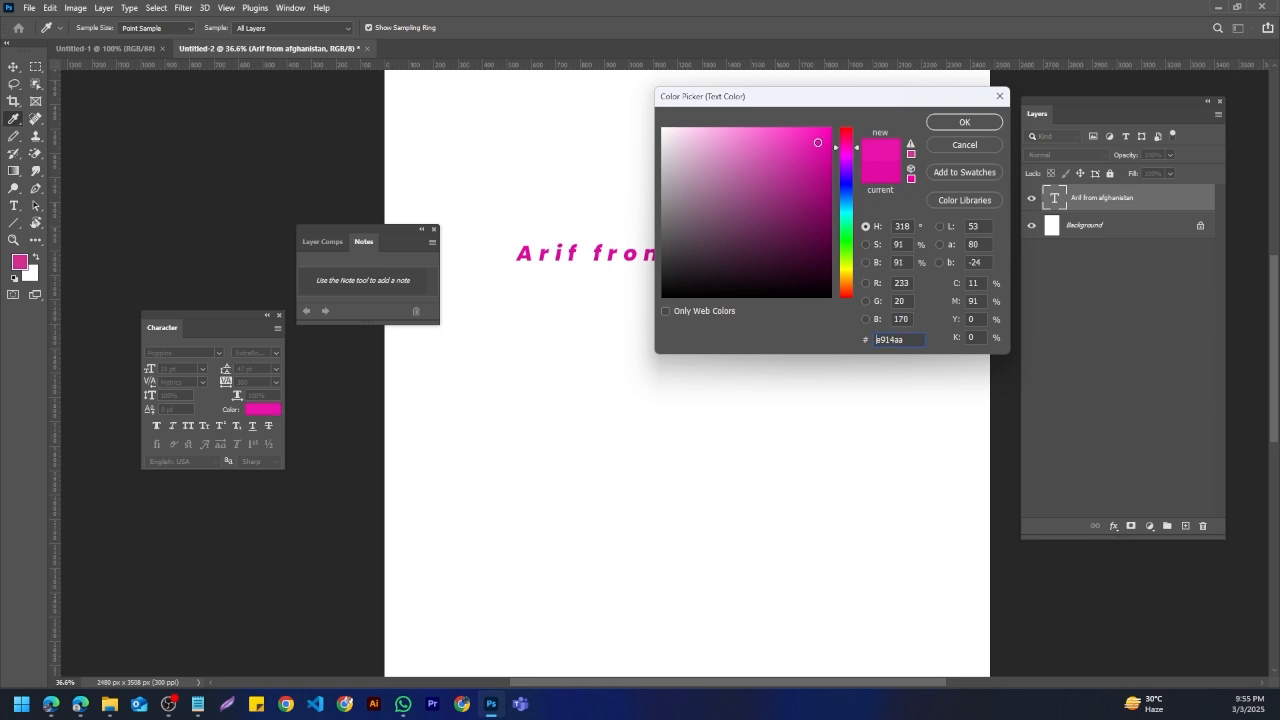
left_click(965, 122)
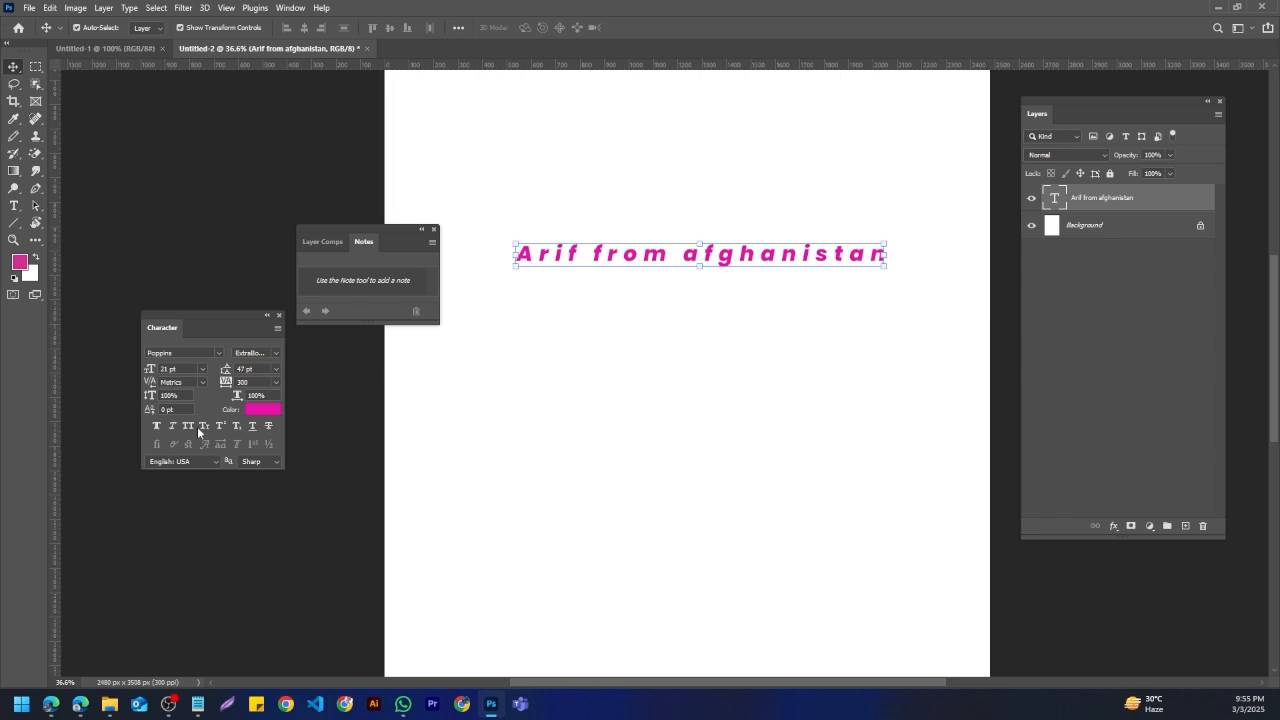
Step: Preview different fonts from the font list on the text line and apply Akaash
left_click(217, 350)
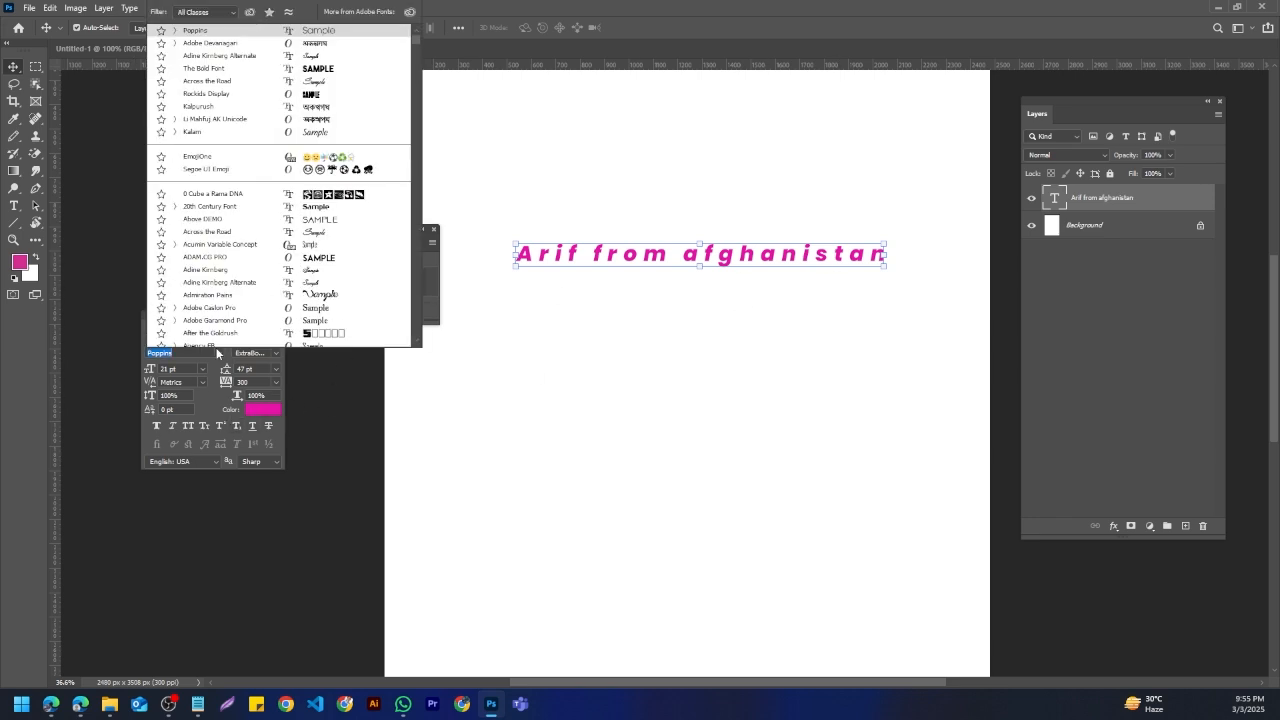
scroll(222, 221, "down", 2)
scroll(222, 221, "down", 8)
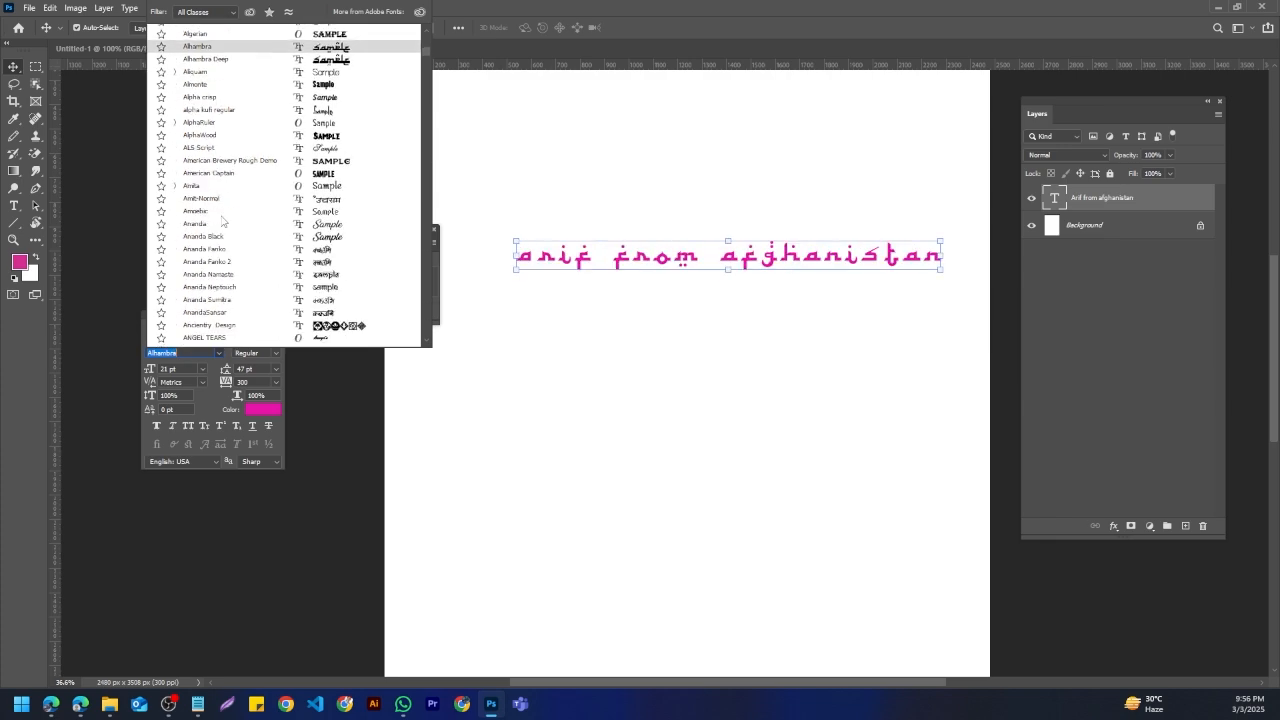
left_click_drag(427, 53, 424, 246)
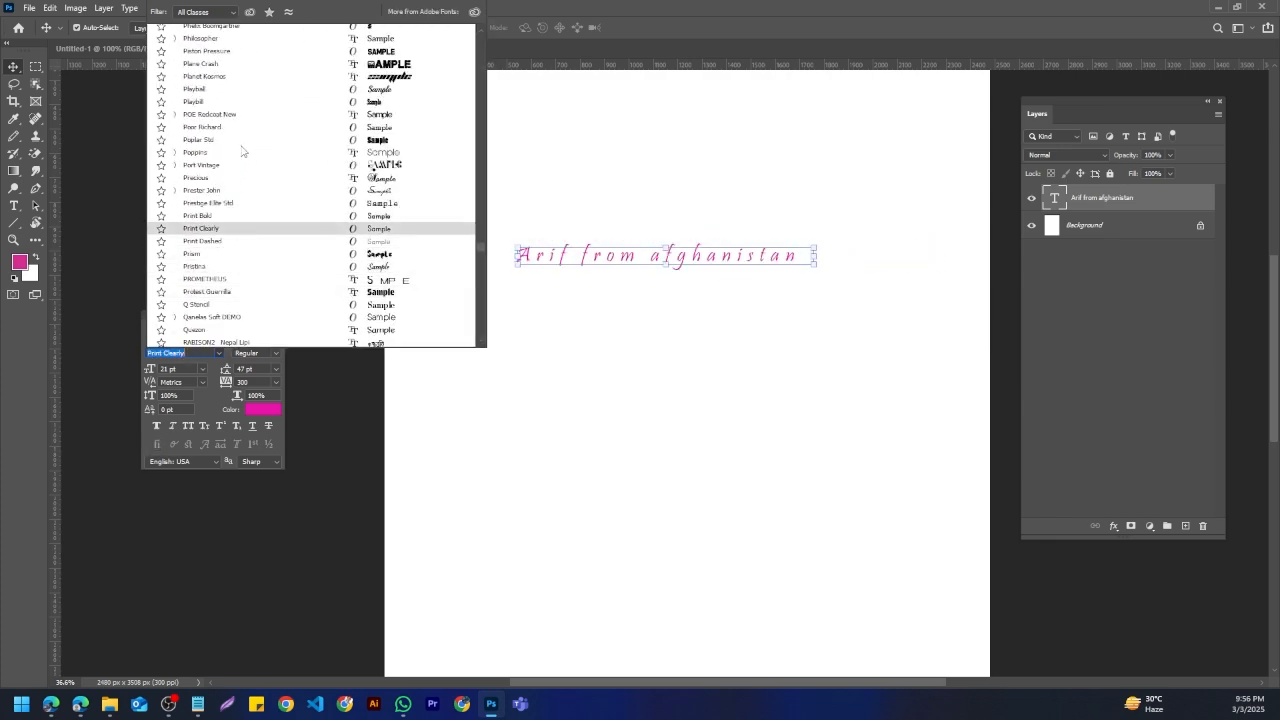
scroll(268, 252, "up", 4)
scroll(268, 252, "up", 20)
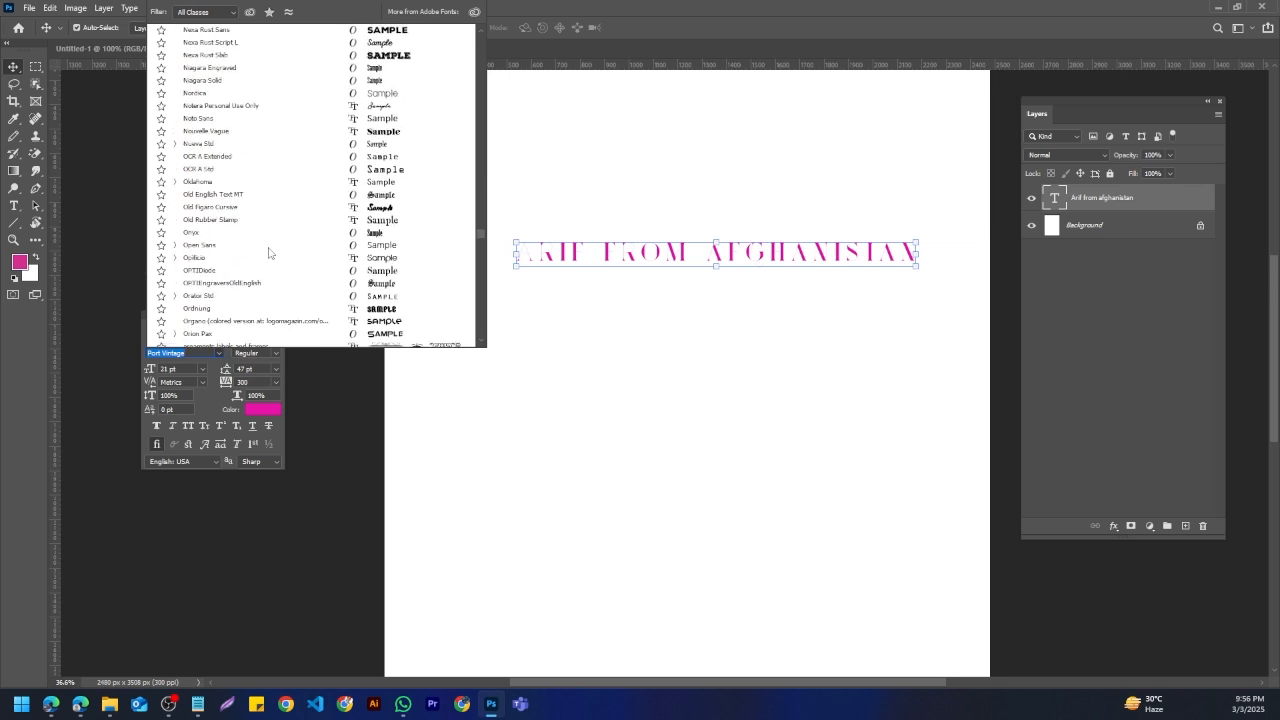
scroll(268, 252, "up", 6)
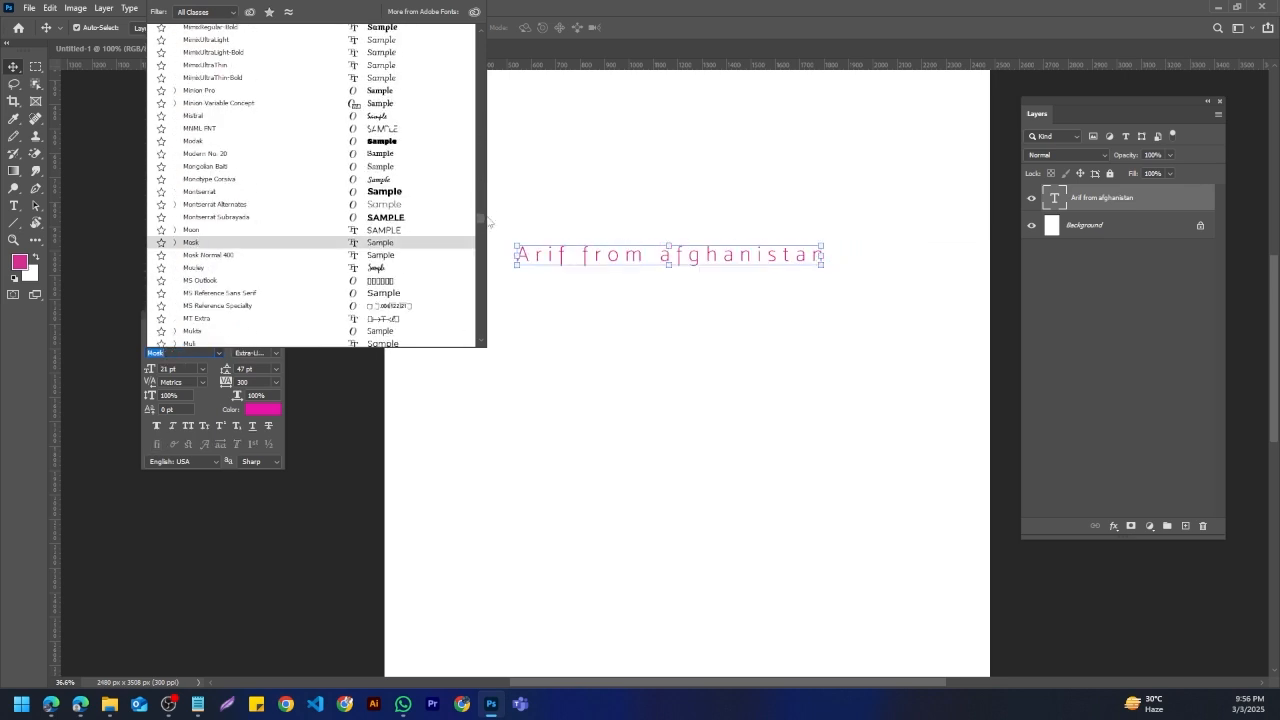
scroll(383, 254, "up", 12)
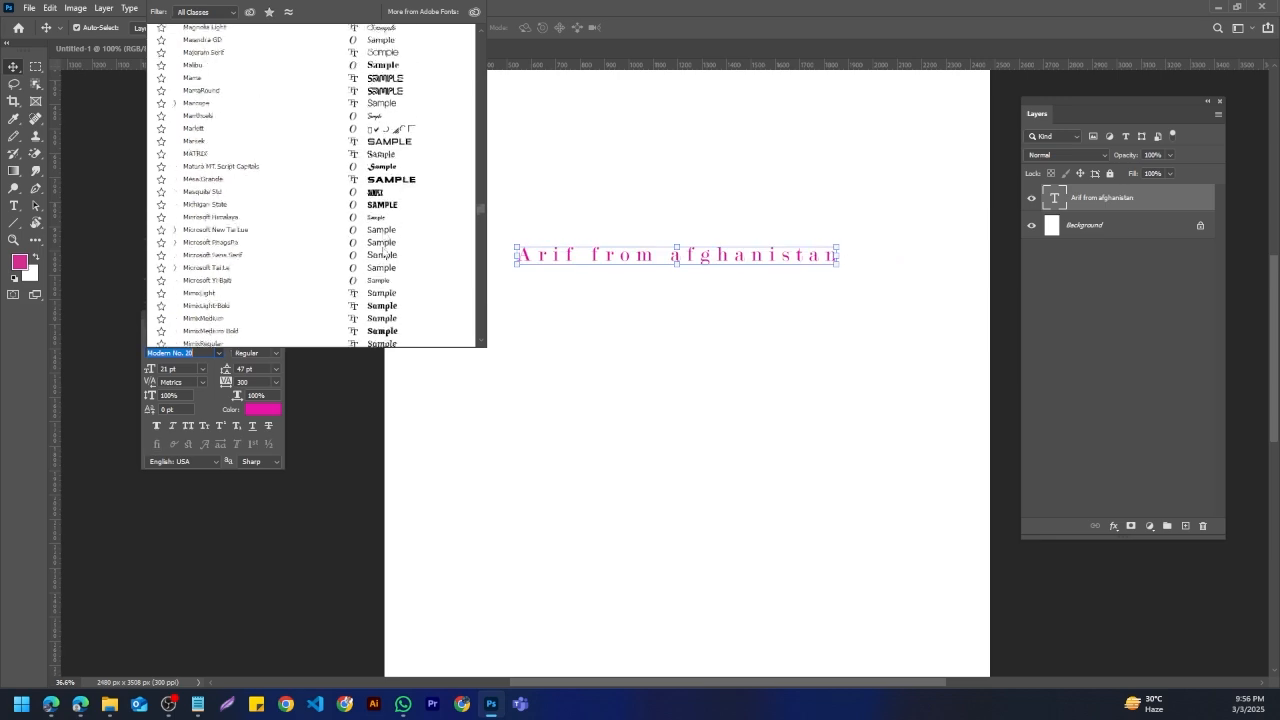
scroll(383, 254, "up", 15)
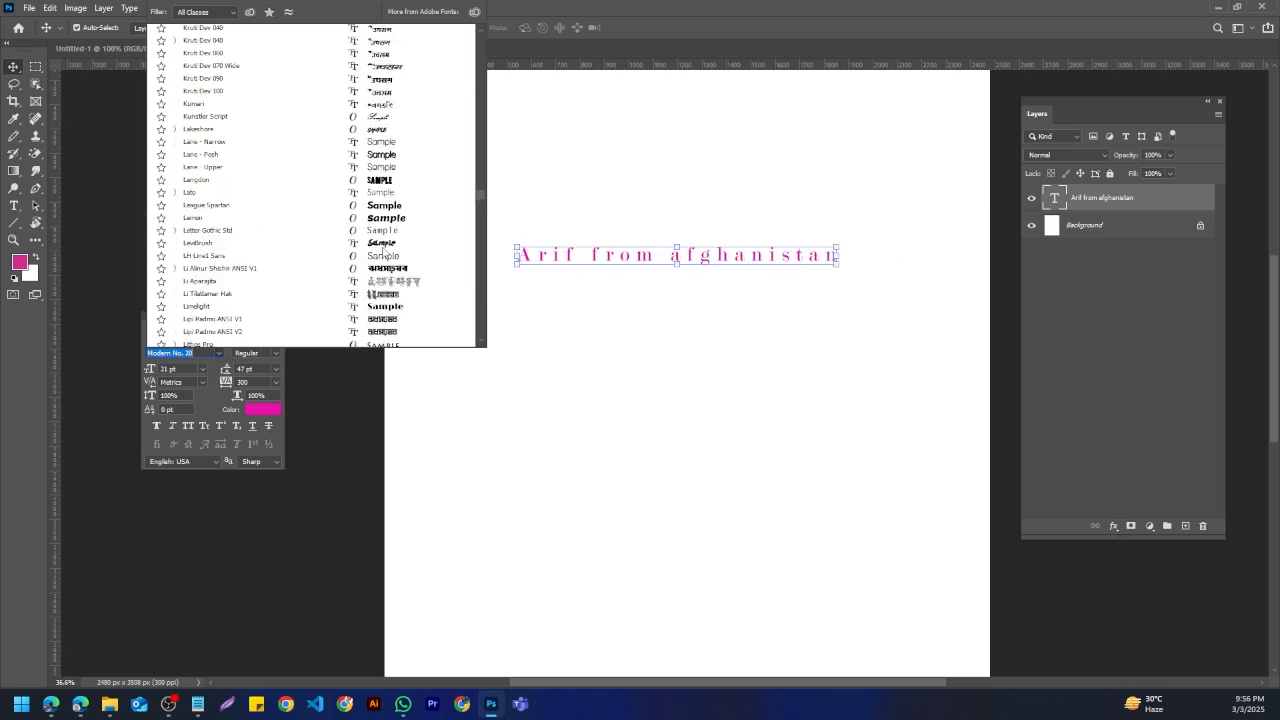
scroll(383, 254, "up", 15)
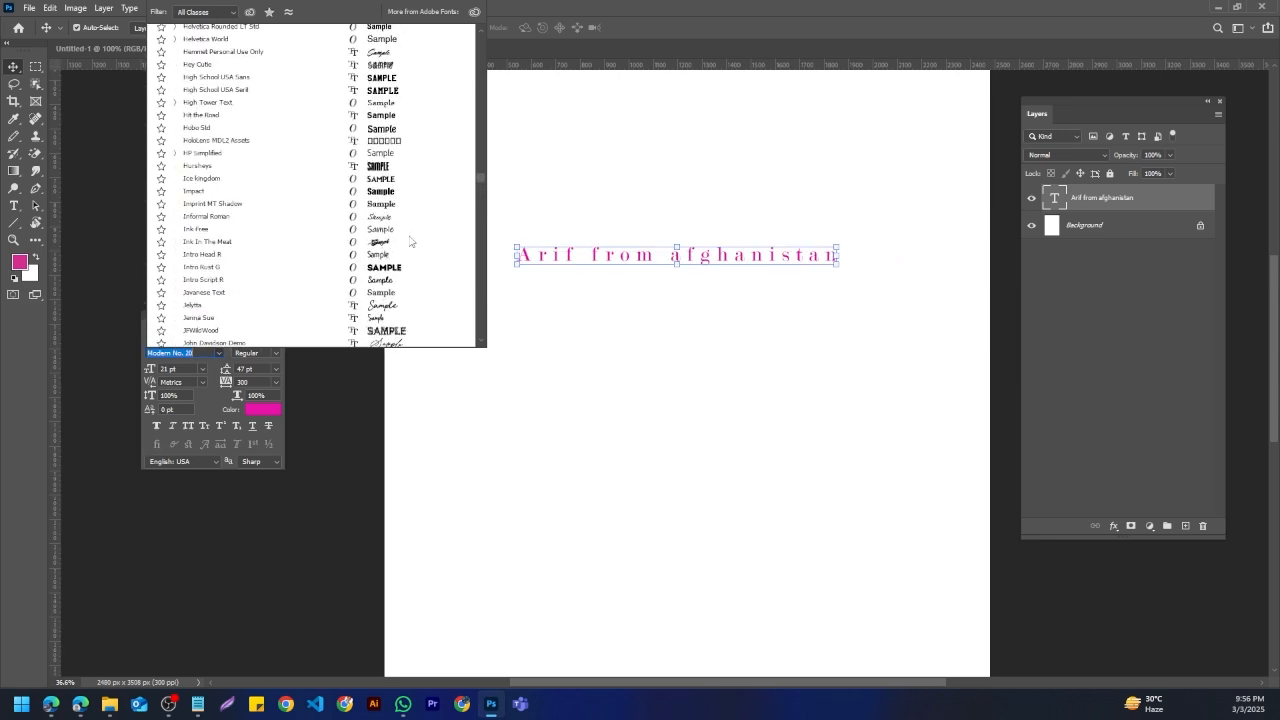
scroll(479, 186, "up", 20)
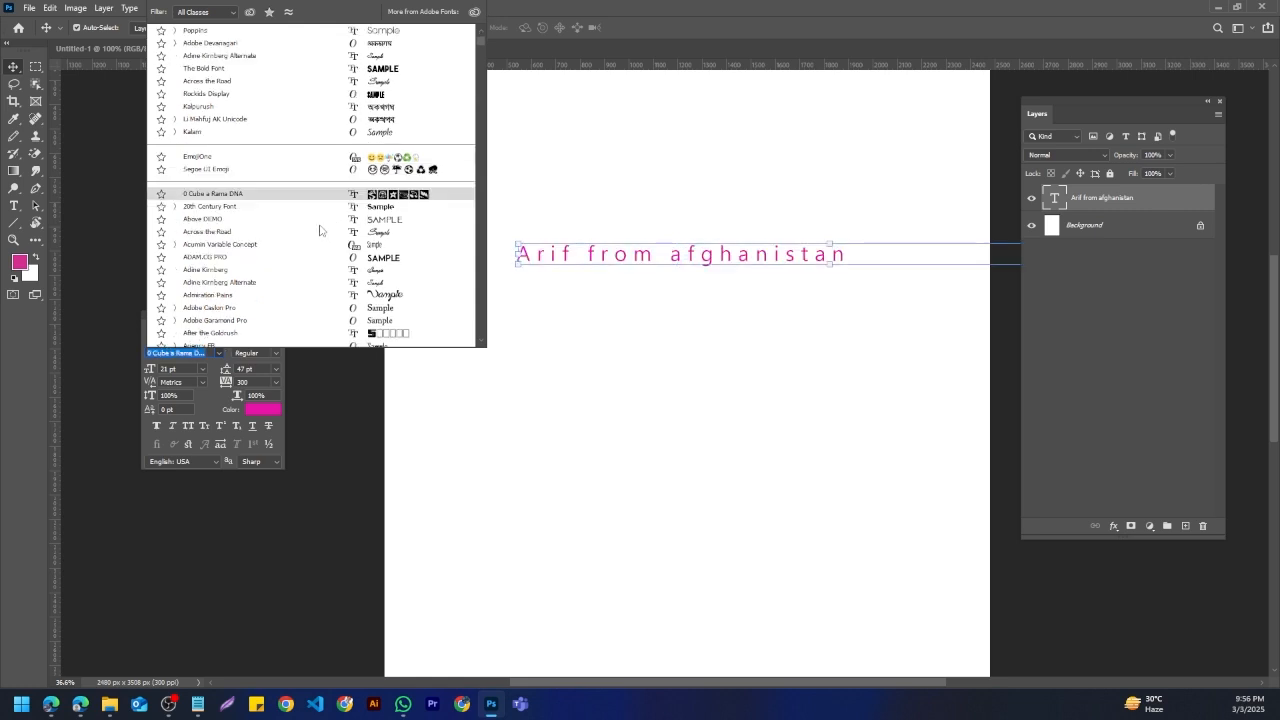
left_click(241, 245)
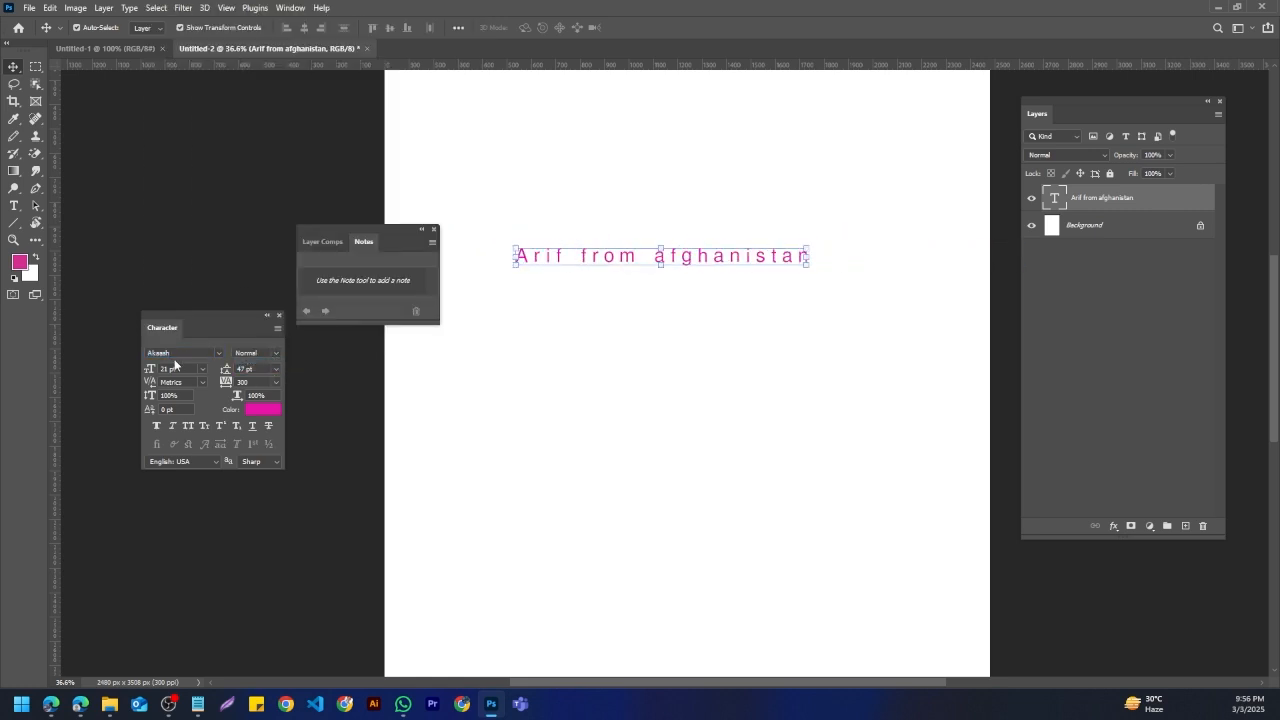
Step: Set the text's font to Poppins, try the Medium and Bold Italic styles, and settle on ExtraBold
left_click(217, 353)
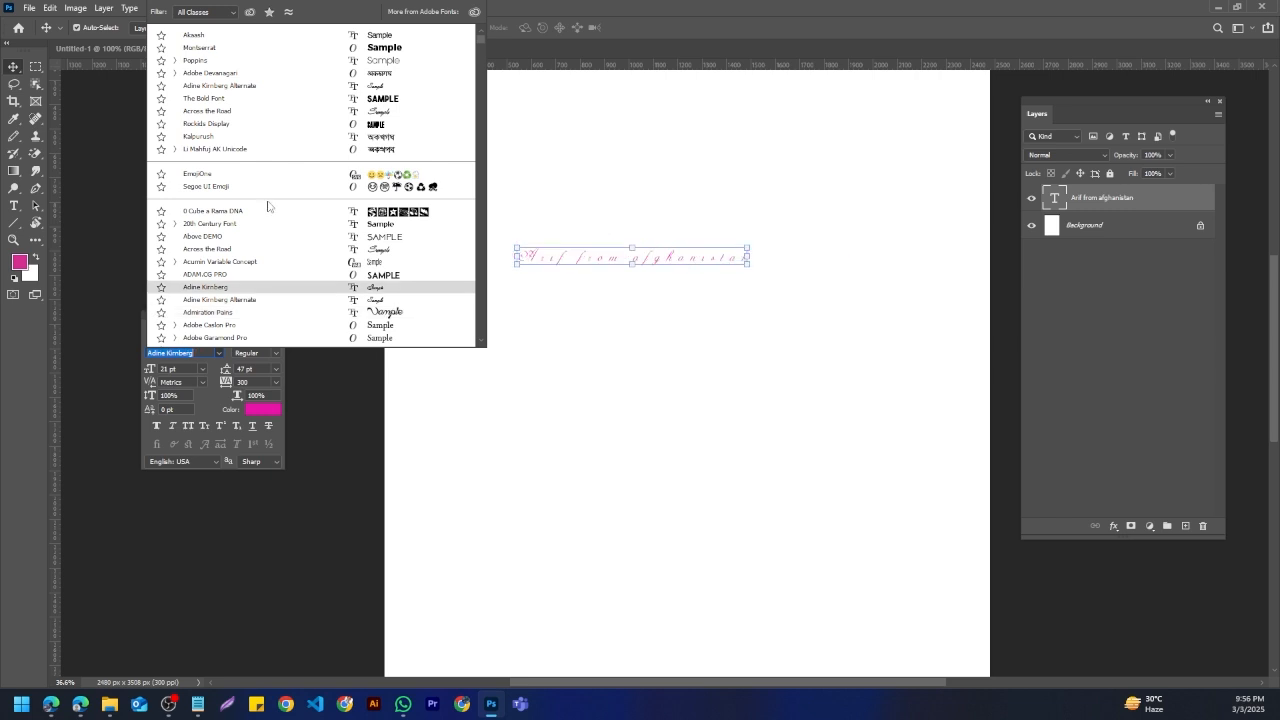
left_click(230, 60)
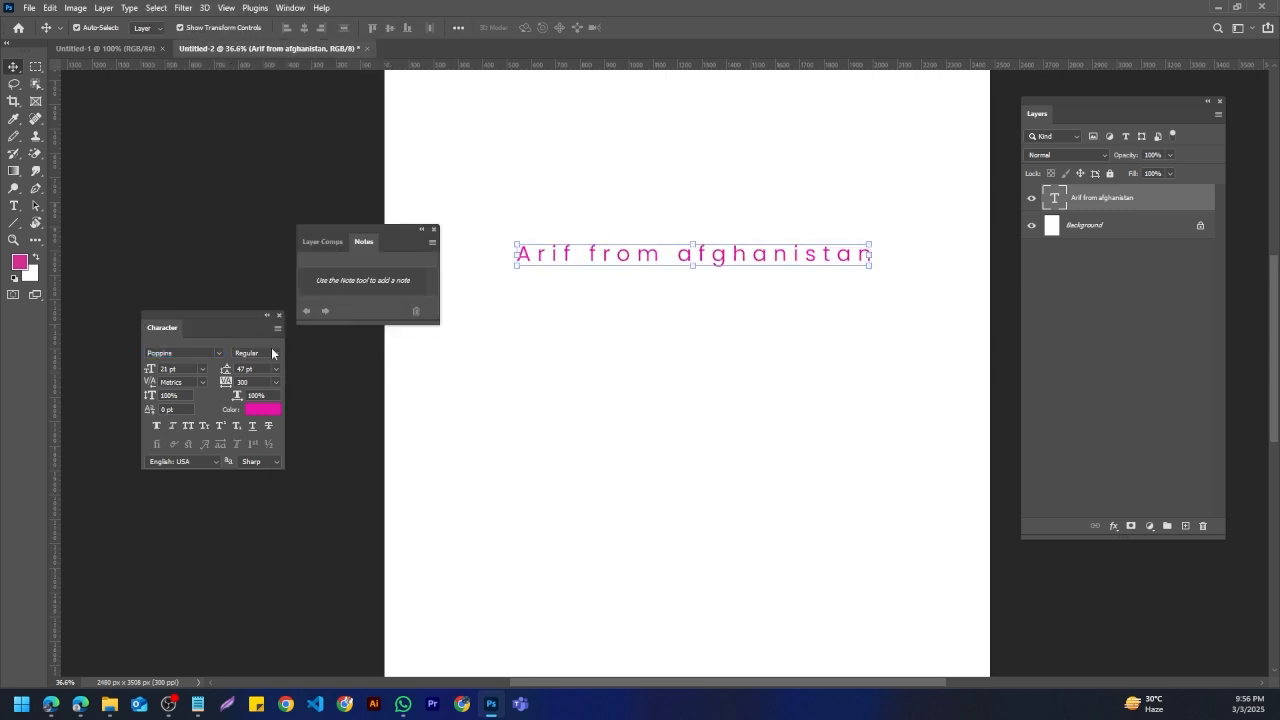
left_click(274, 353)
left_click(262, 449)
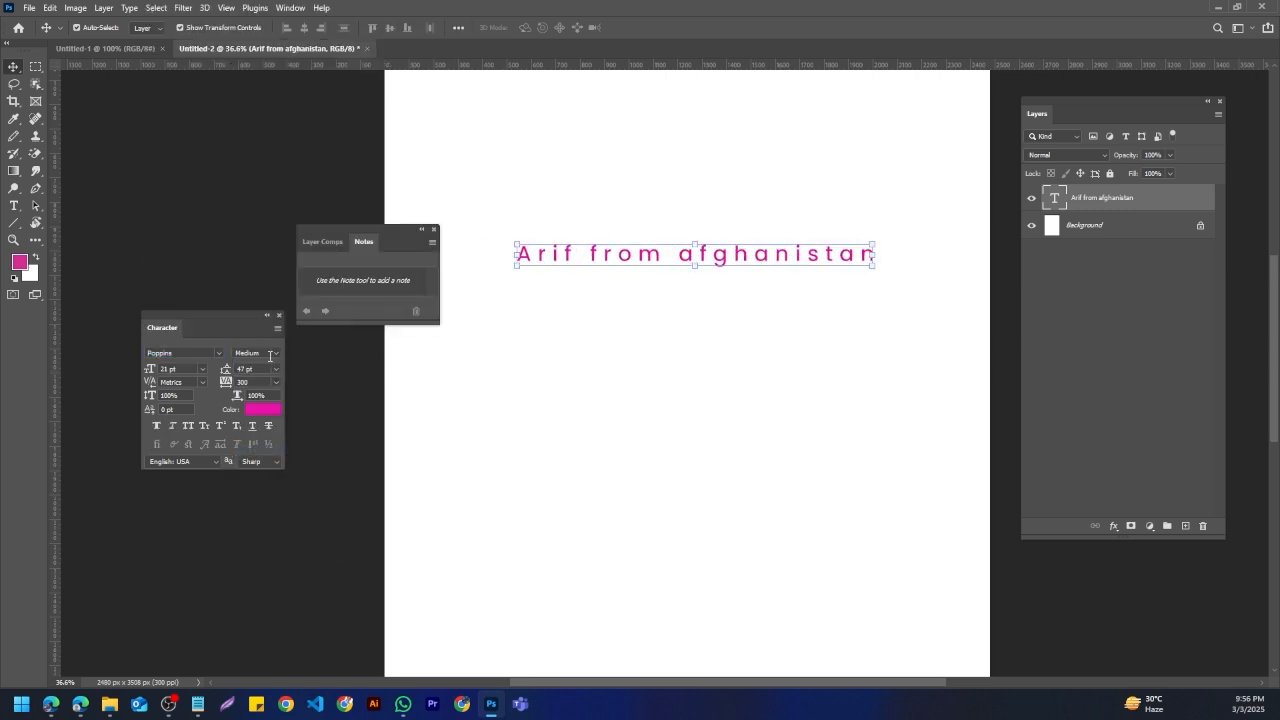
left_click(270, 353)
left_click(285, 502)
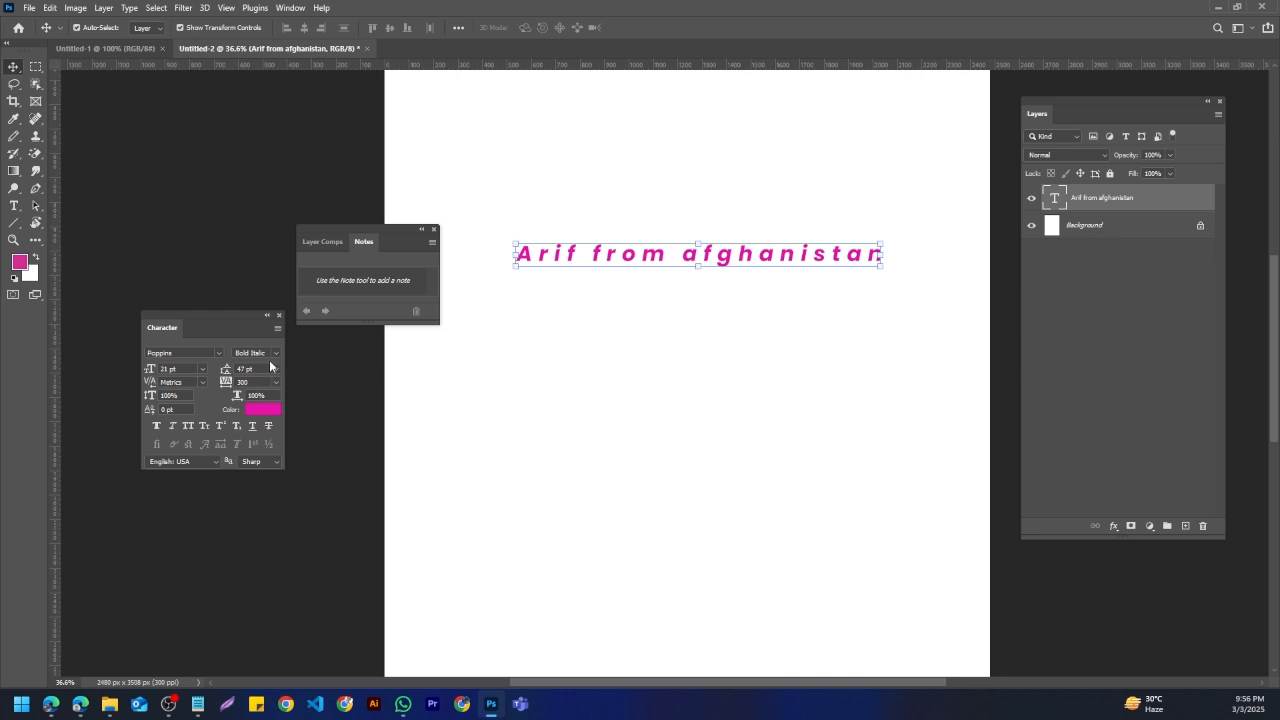
left_click(276, 353)
left_click(285, 513)
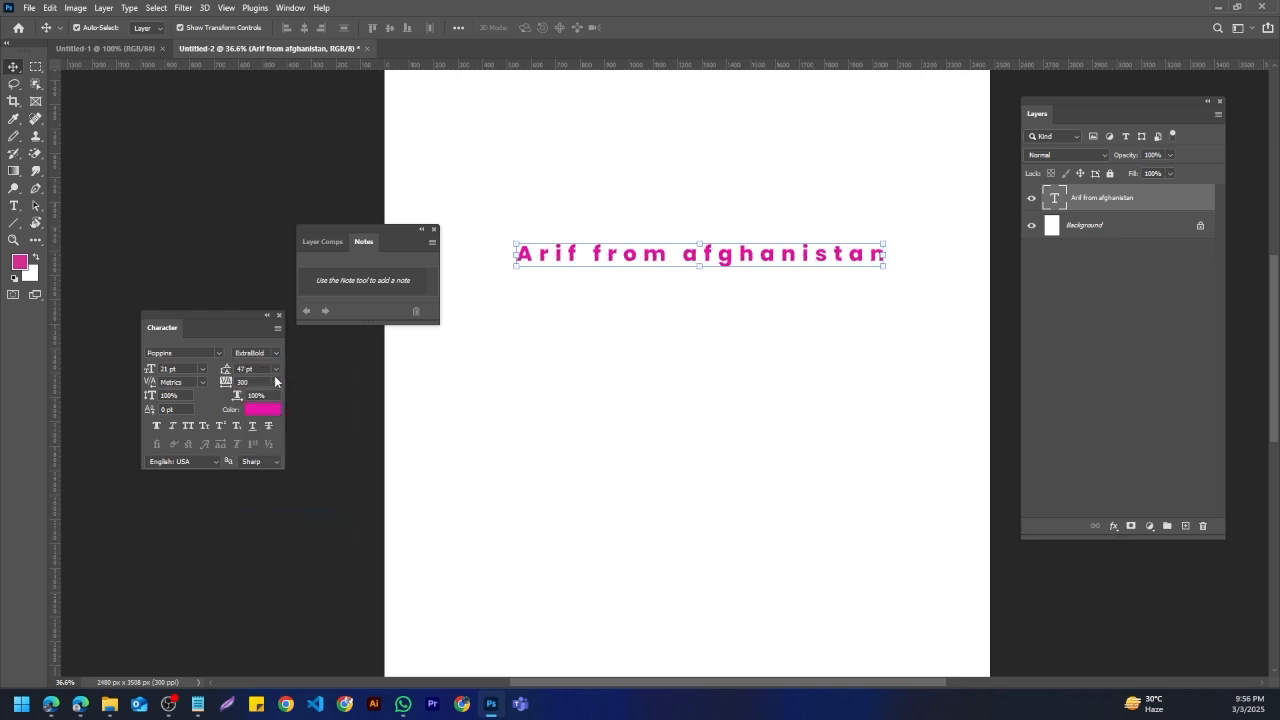
Step: Set the leading of the text line to 52 pt
left_click(200, 370)
left_click(199, 370)
left_click_drag(228, 372, 240, 371)
Step: Try All Caps, Faux Italic, Superscript and Faux Bold on the text line, turning each effect off again
left_click(188, 427)
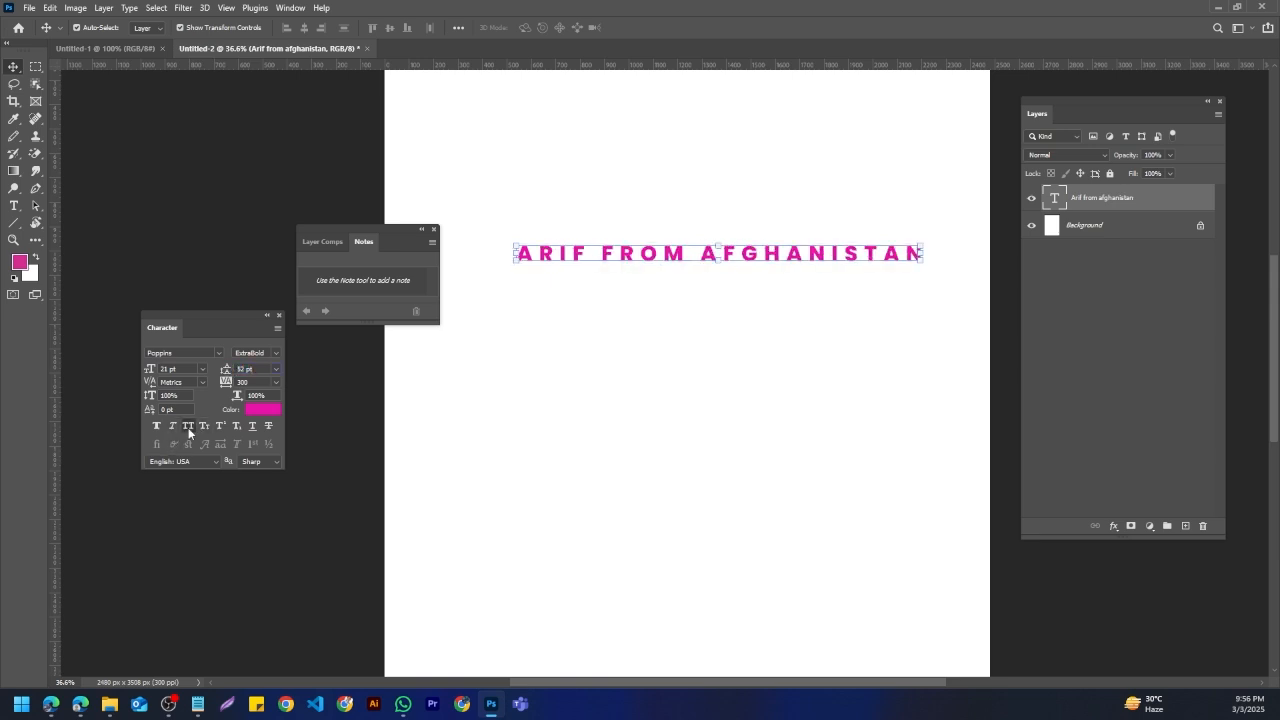
left_click(189, 430)
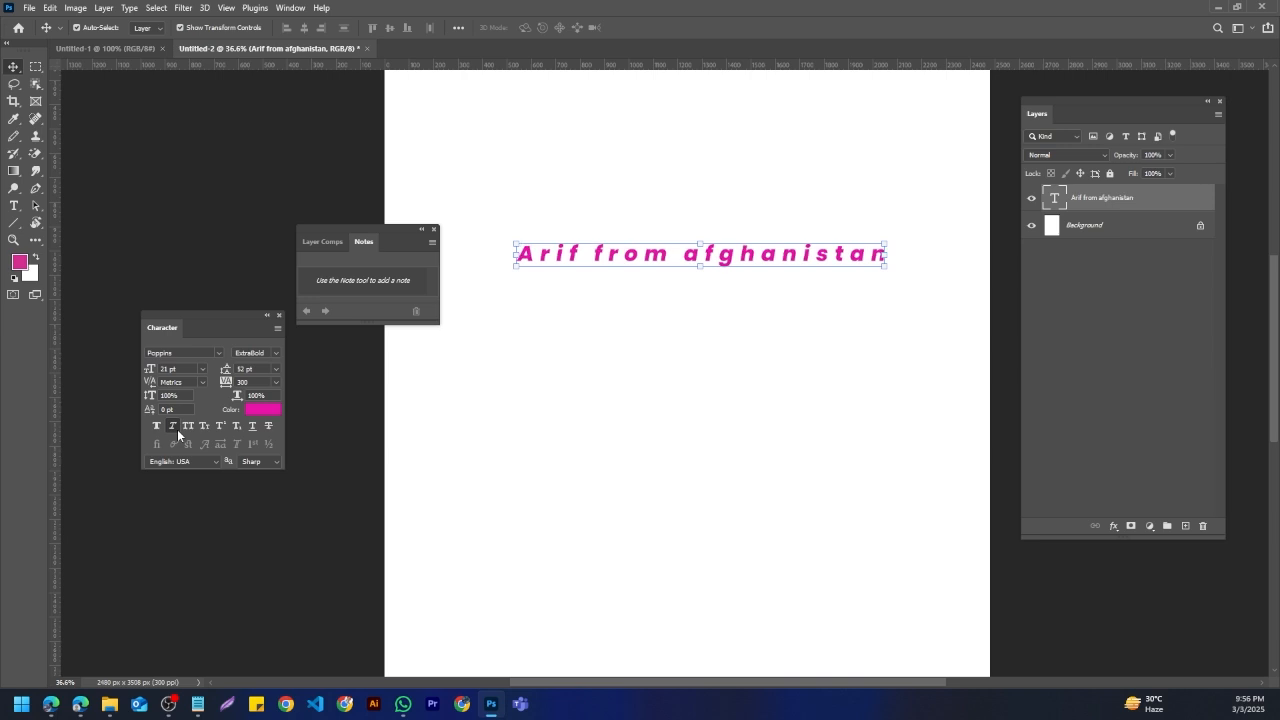
left_click(220, 432)
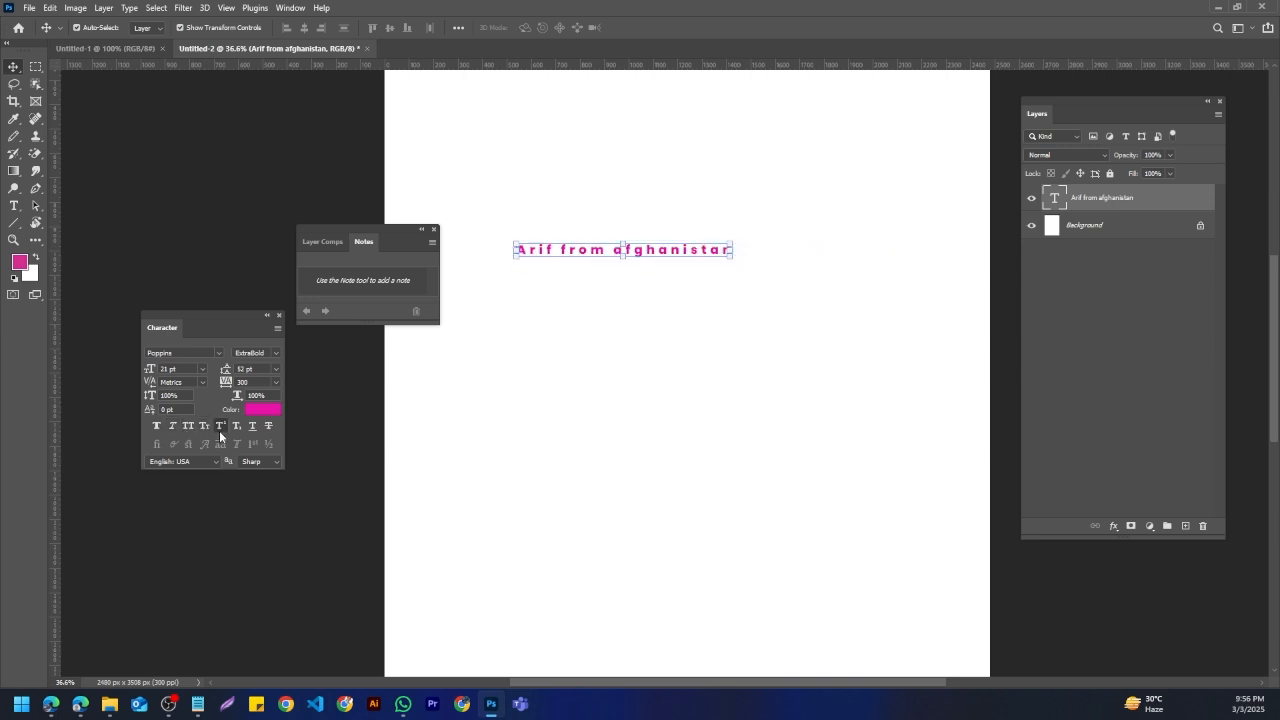
left_click(221, 432)
left_click(158, 427)
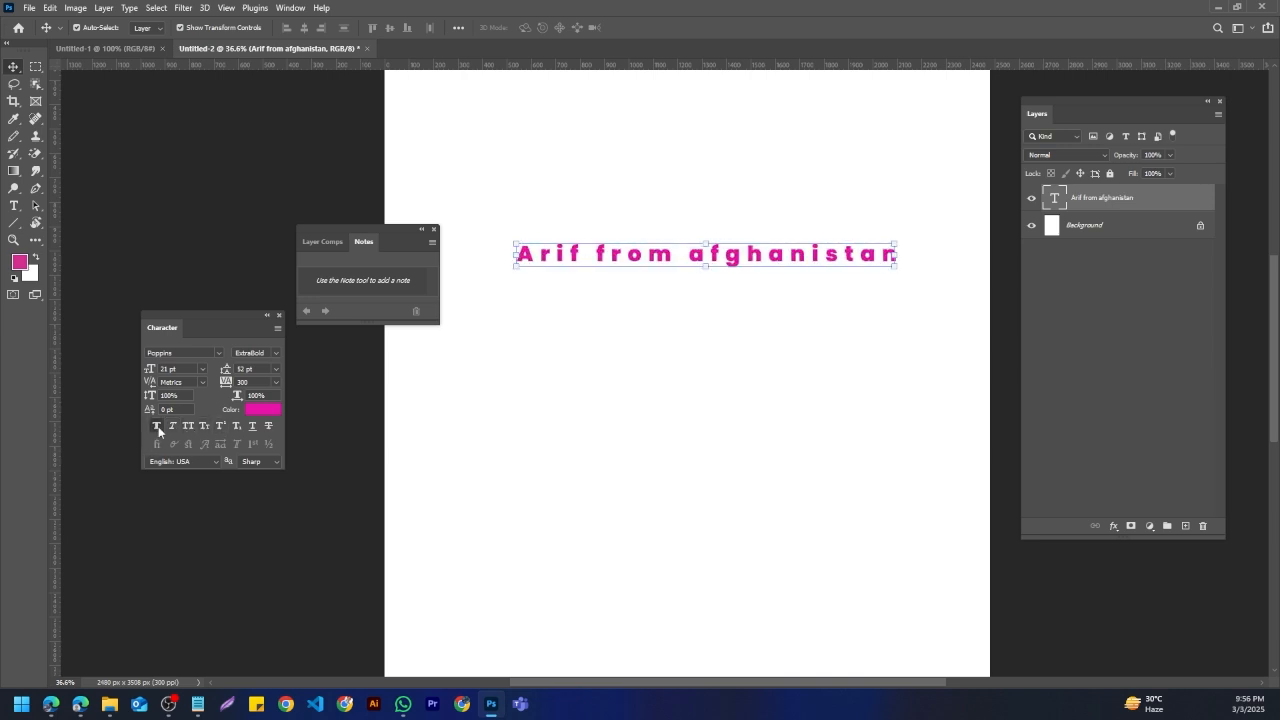
left_click(158, 427)
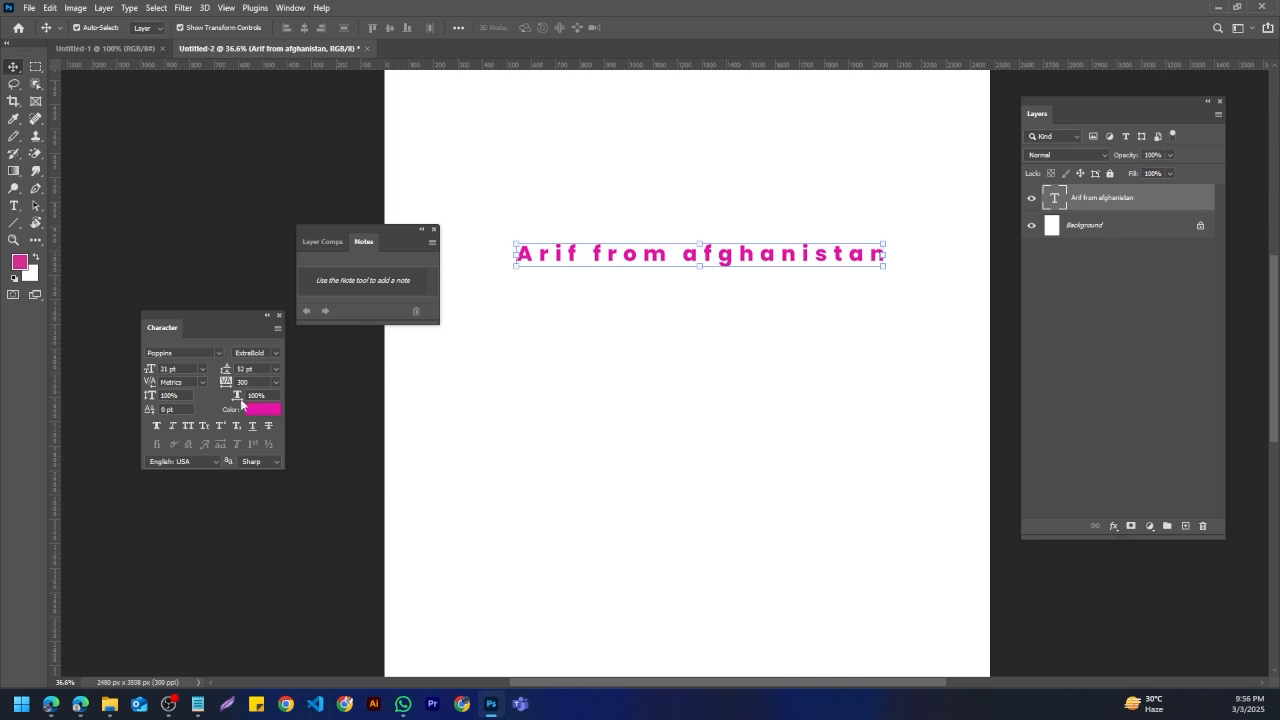
Step: Set the horizontal scale of the text line to 110%
mouse_move(238, 399)
left_mouse_down()
mouse_move(263, 392)
mouse_move(252, 396)
left_mouse_up()
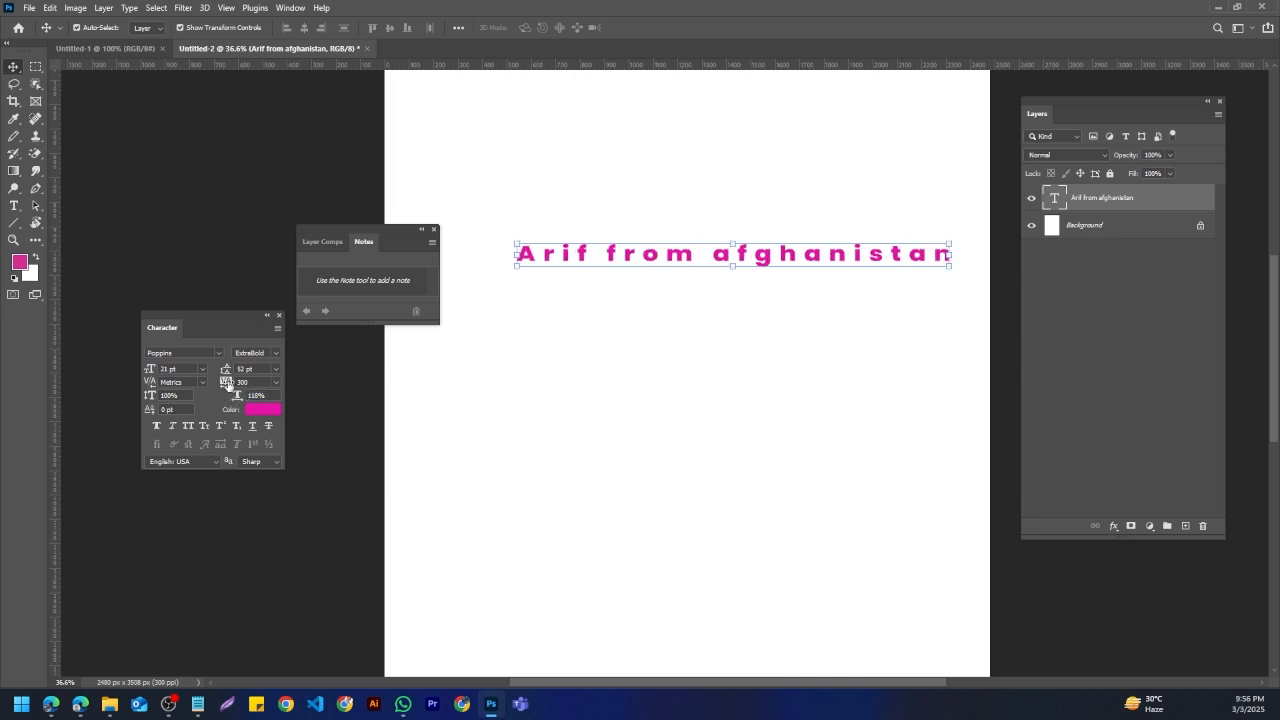
Step: Set the tracking of the text line to 100 and its horizontal scale to 100%
mouse_move(226, 382)
left_mouse_down()
mouse_move(238, 382)
mouse_move(208, 386)
left_mouse_up()
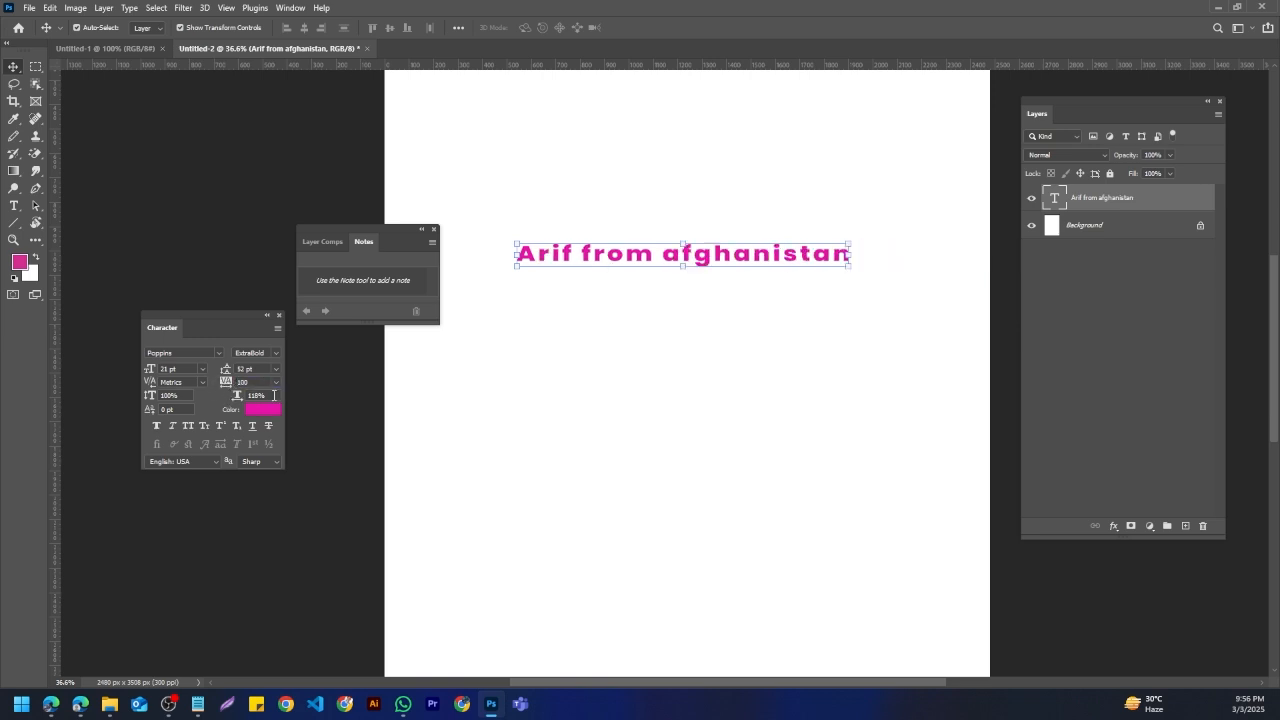
left_click(272, 395)
key("Return")
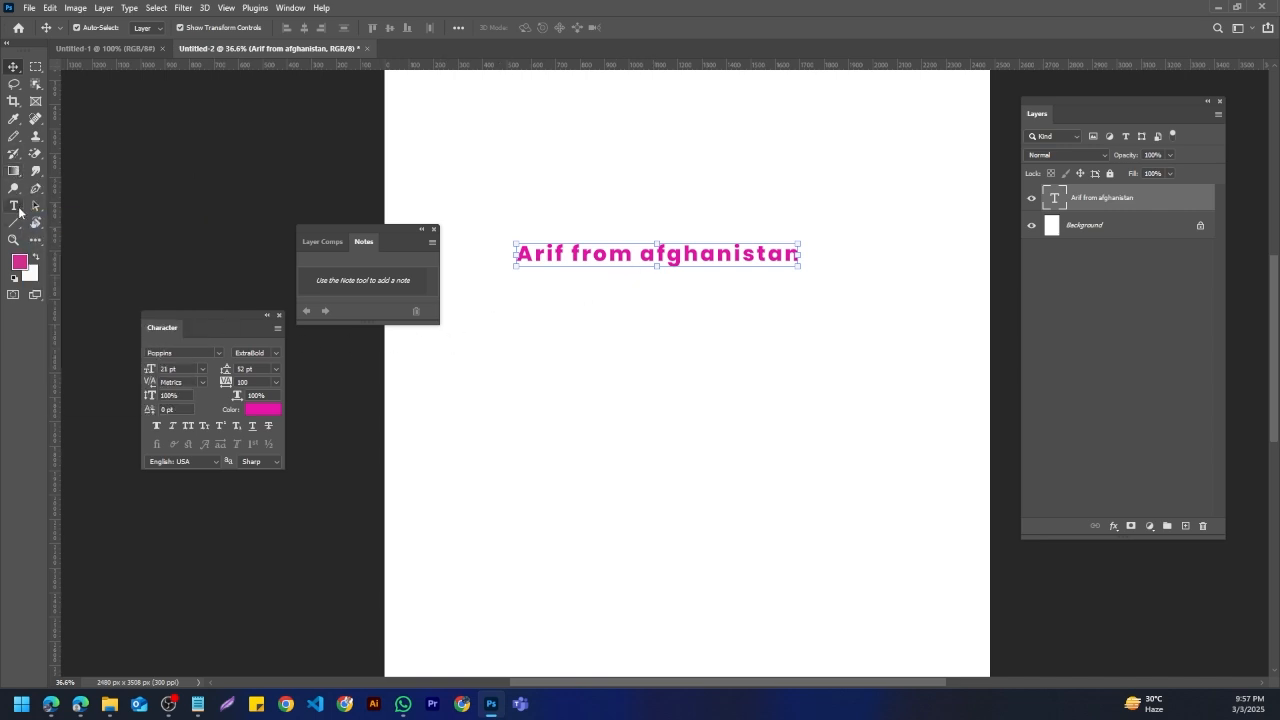
Step: Draw a horizontal paragraph text box with placeholder text below the pink heading and set its style to ExtraLight Italic
left_click(20, 212)
left_click(59, 210)
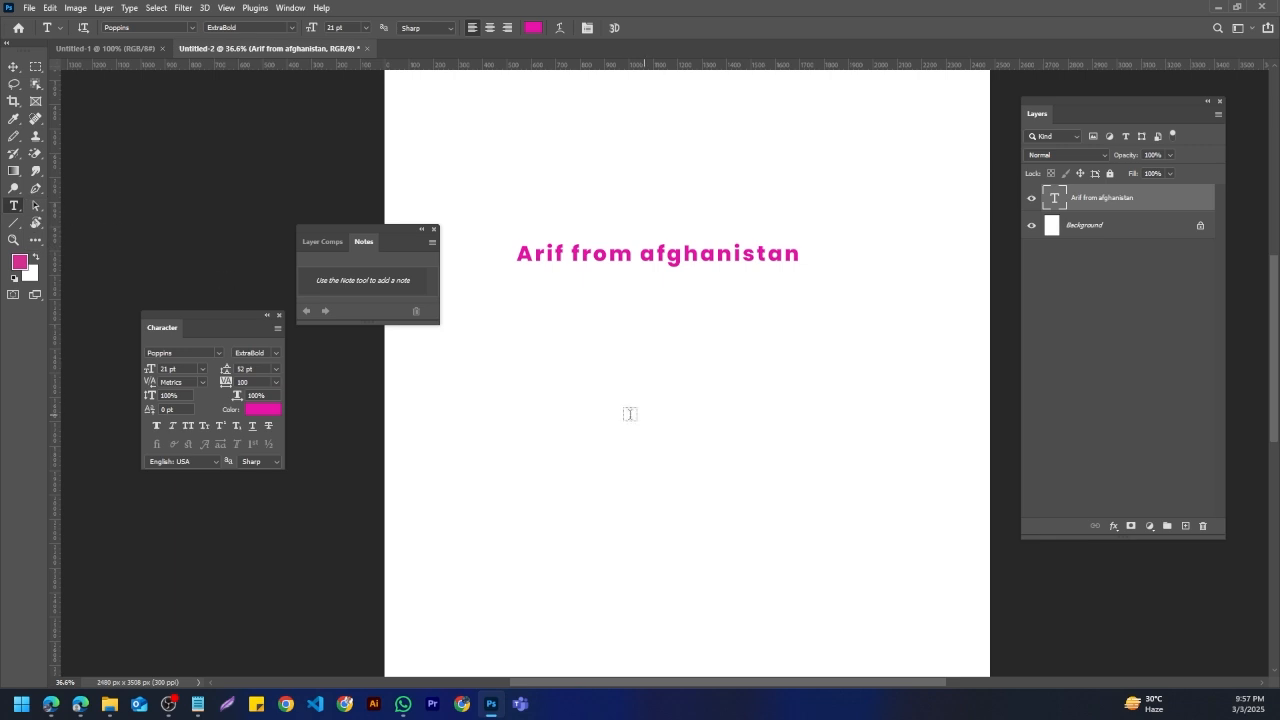
left_click_drag(523, 349, 874, 574)
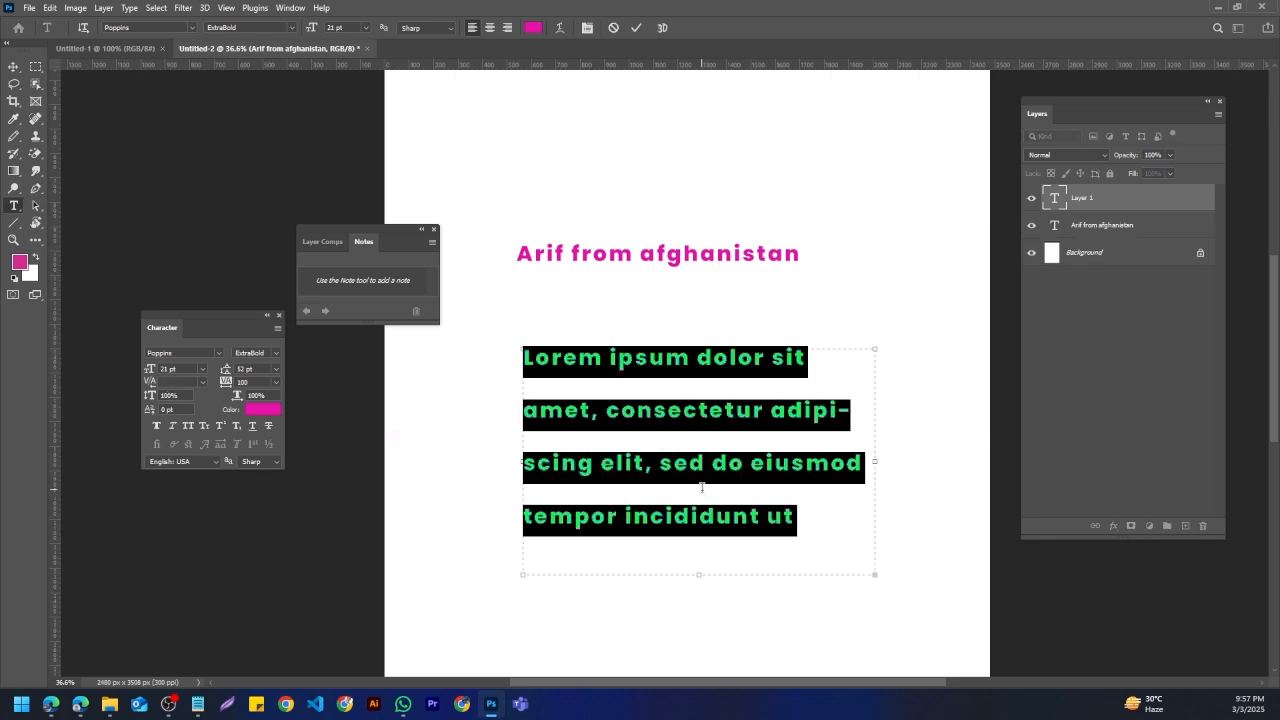
left_click(276, 353)
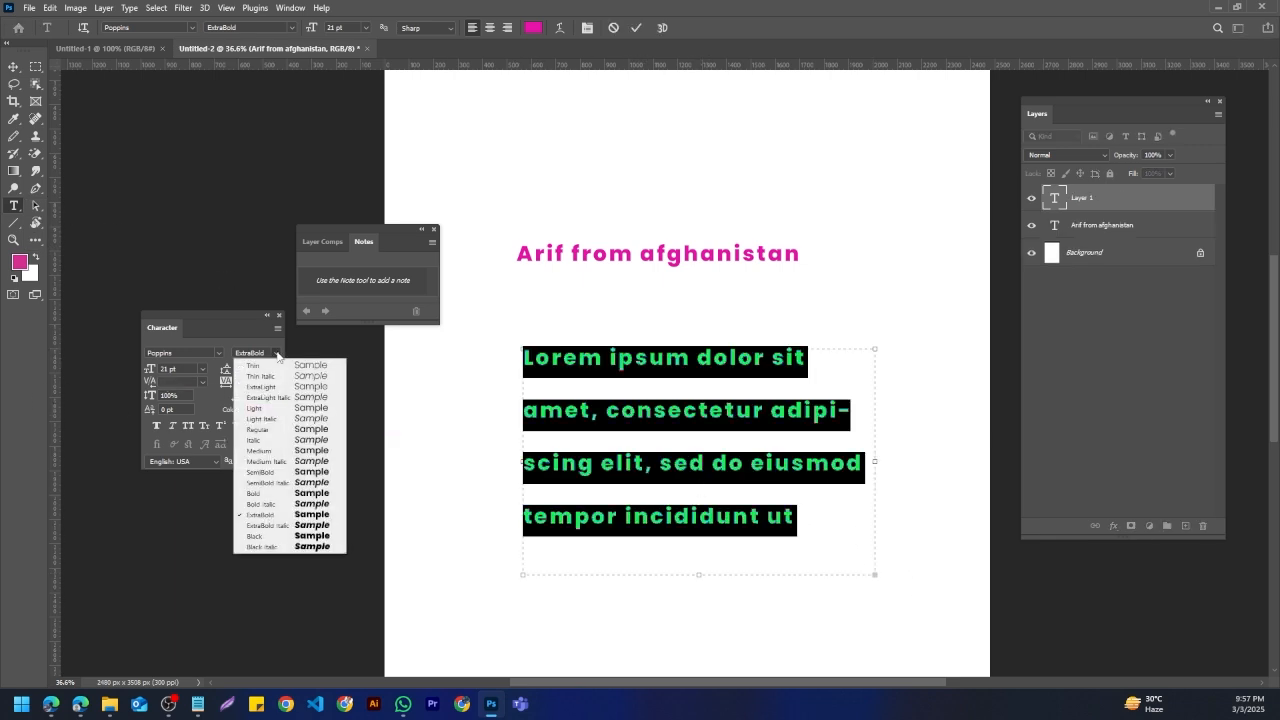
left_click(300, 397)
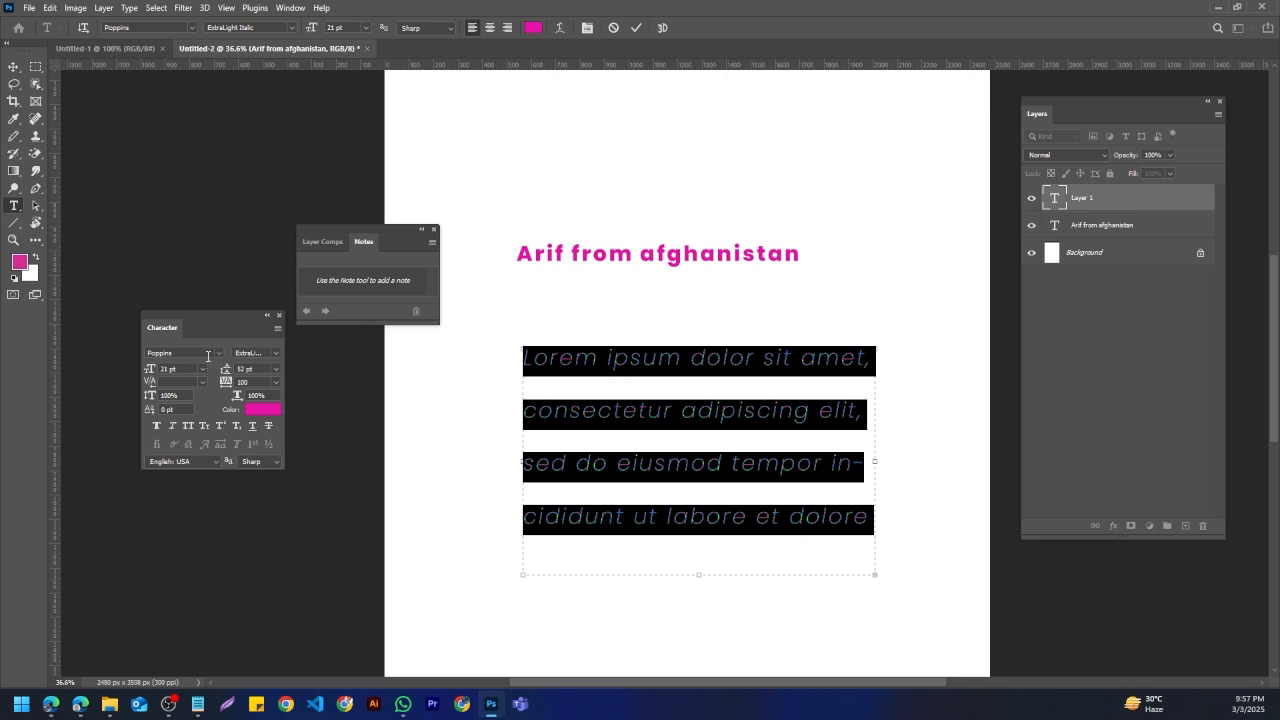
Step: Colour the paragraph text black (#000000) and set its leading to 20 pt and font size to 18 pt
left_click(262, 410)
left_click(663, 296)
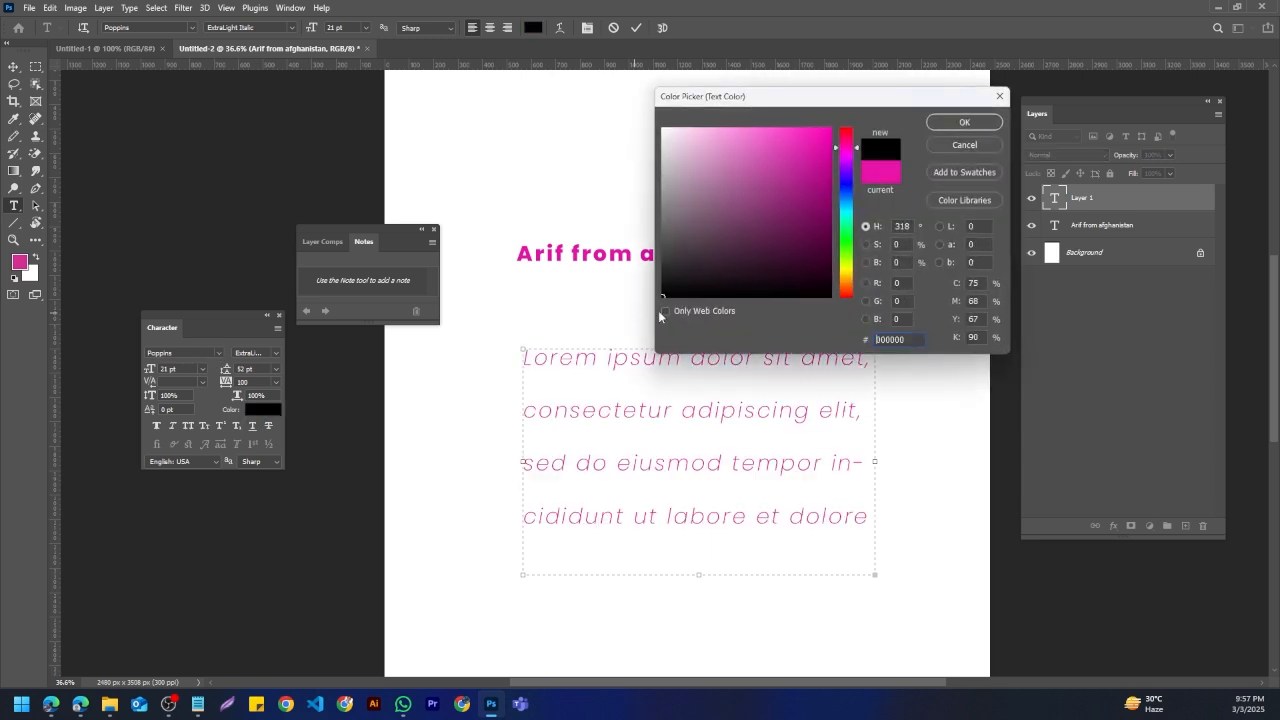
left_click(965, 123)
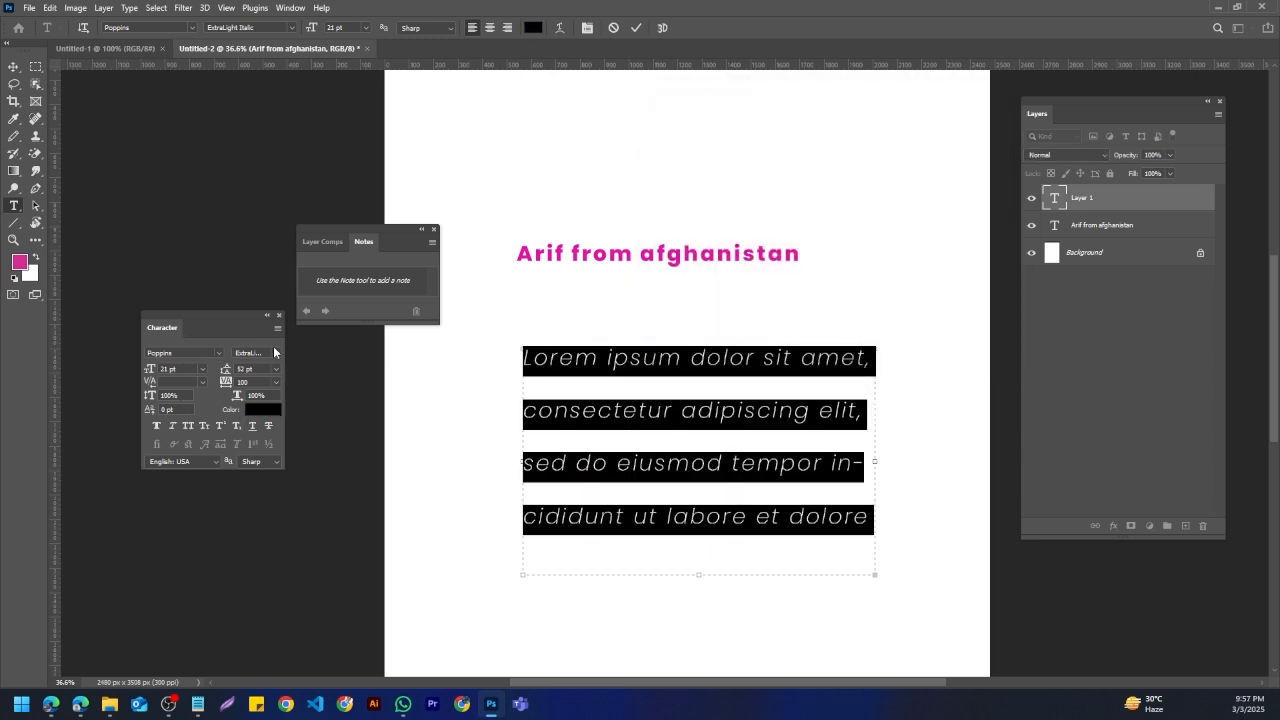
left_click_drag(227, 377, 148, 373)
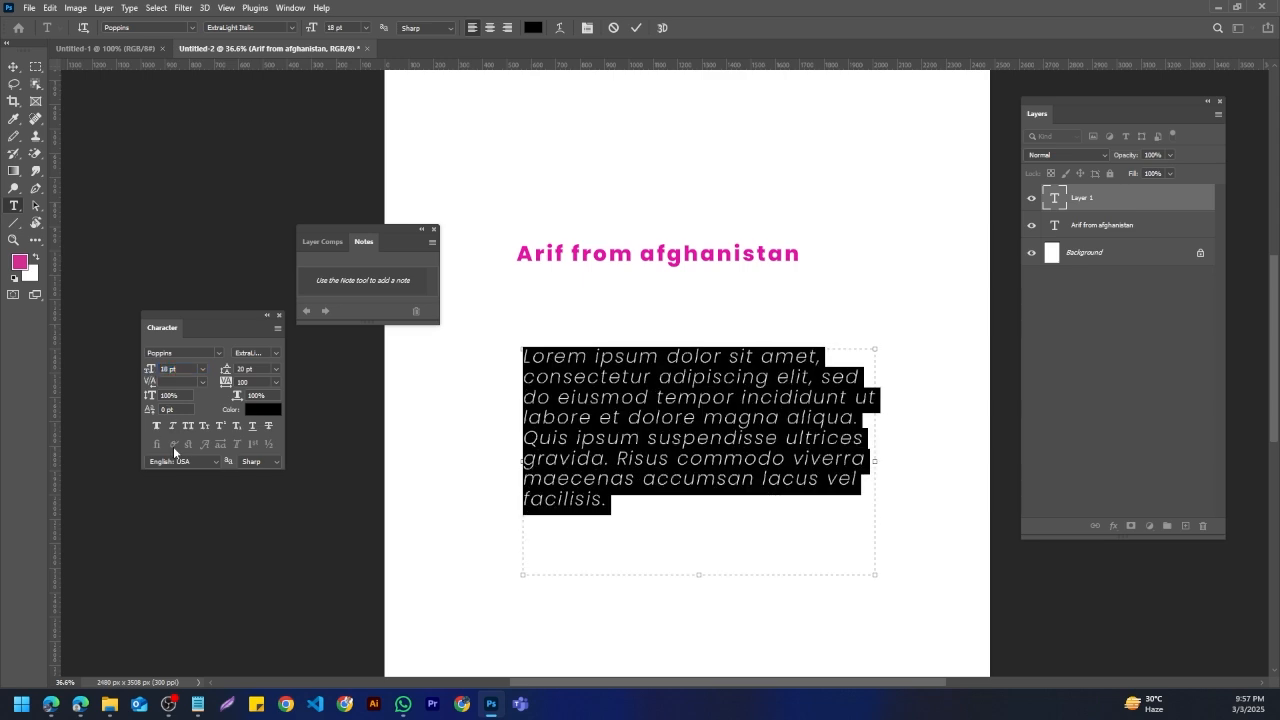
Step: Try Faux Italic and All Caps on the paragraph, turn both off again, and commit the text
left_click(172, 427)
left_click(189, 427)
left_click(189, 427)
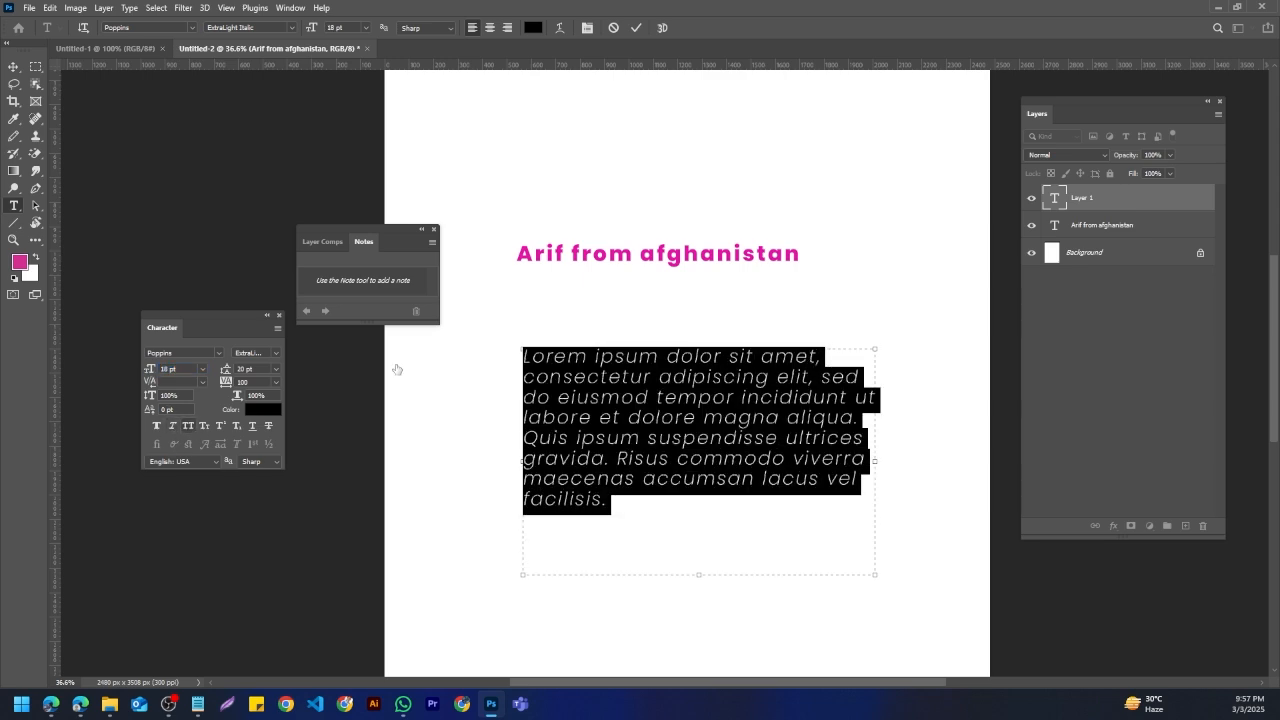
left_click(637, 28)
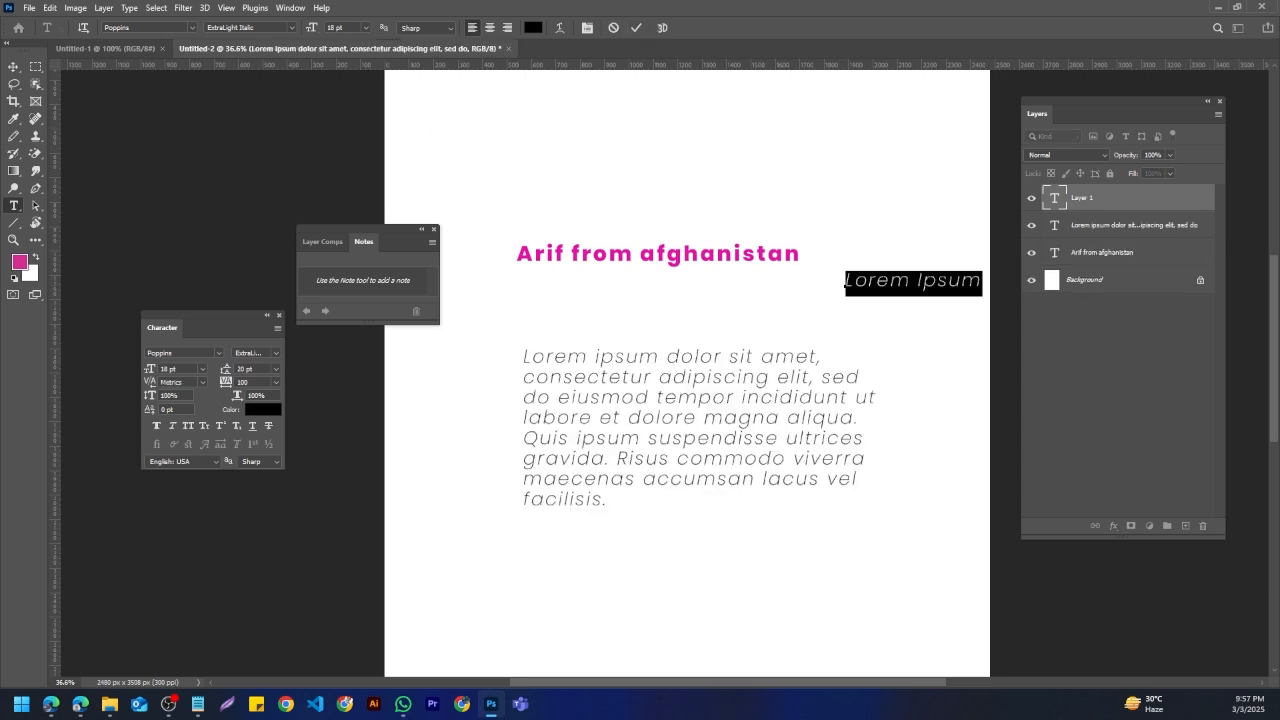
left_click(13, 66)
Step: Write a first name as vertical text near the page's bottom and move it to the page's upper-left corner
left_click(14, 206)
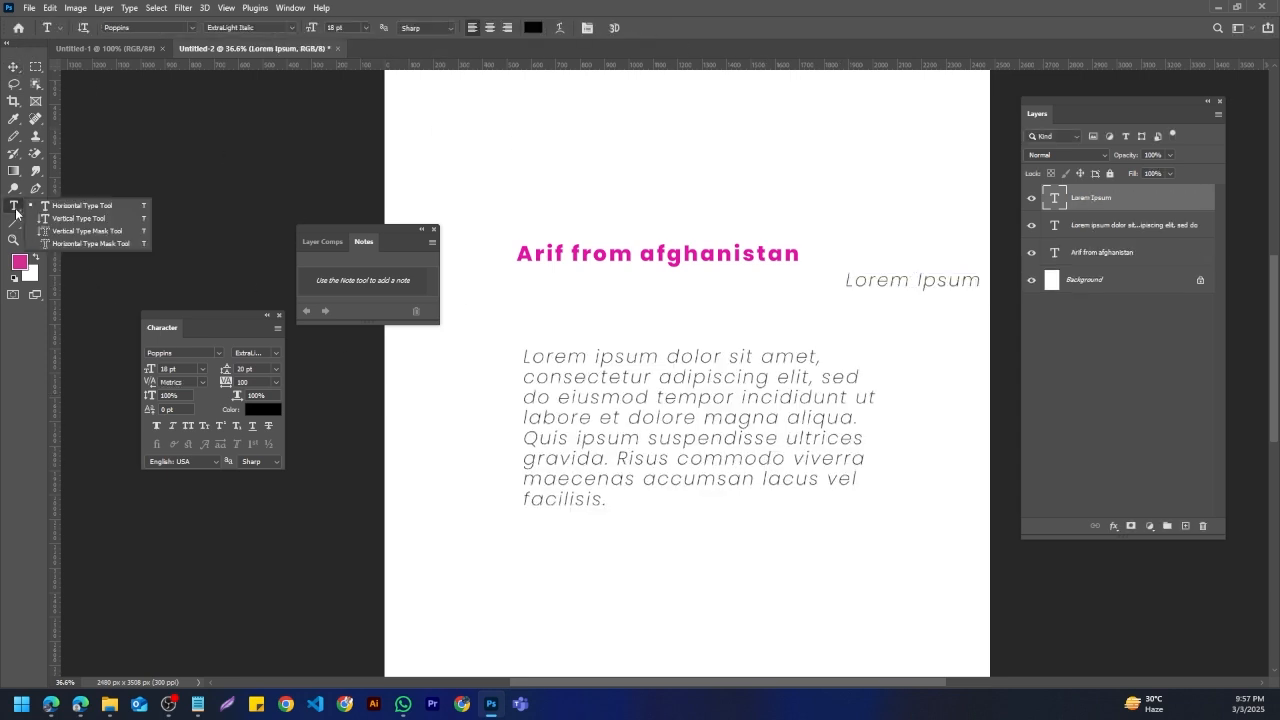
left_click(78, 218)
left_click(515, 581)
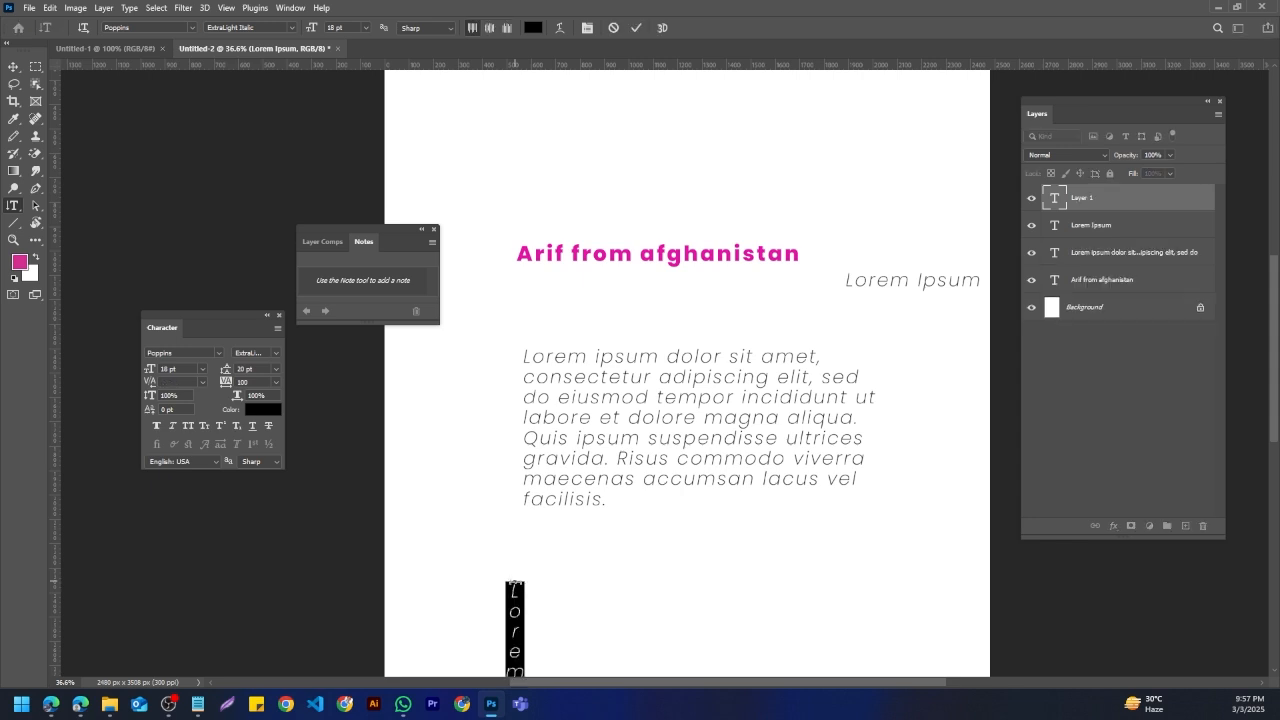
type("Arif")
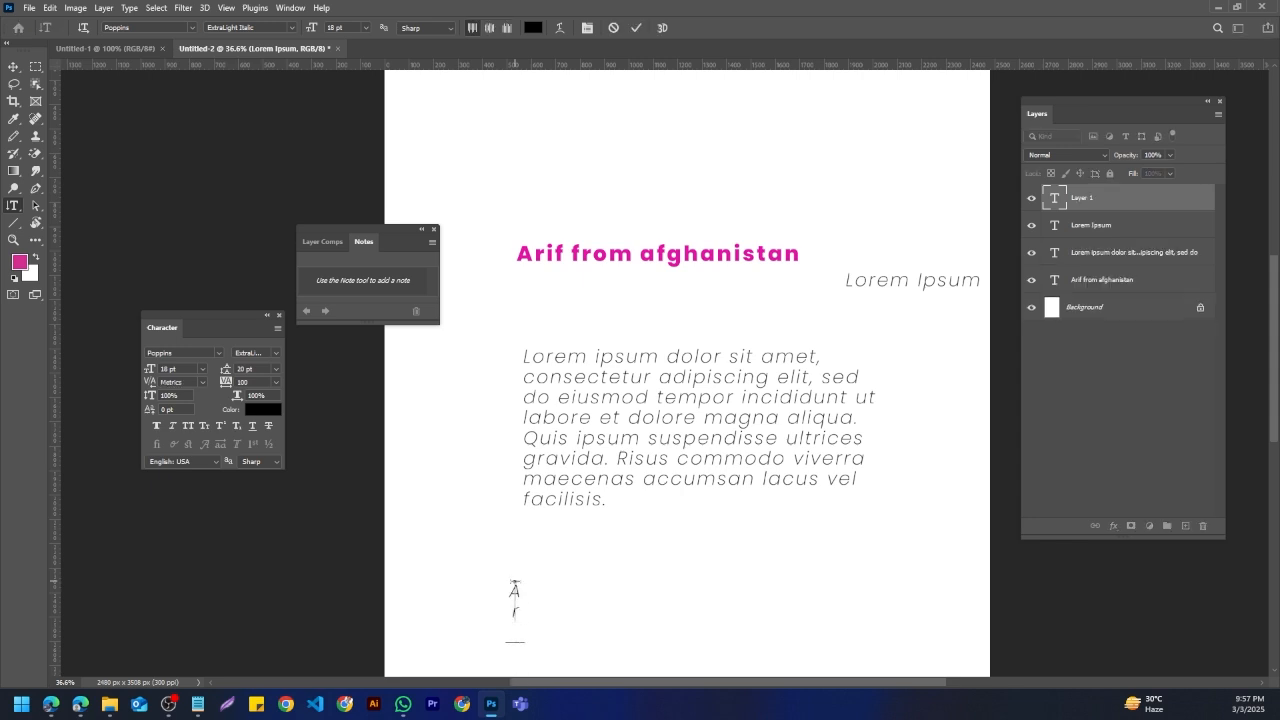
left_click(12, 67)
left_click_drag(514, 608, 468, 132)
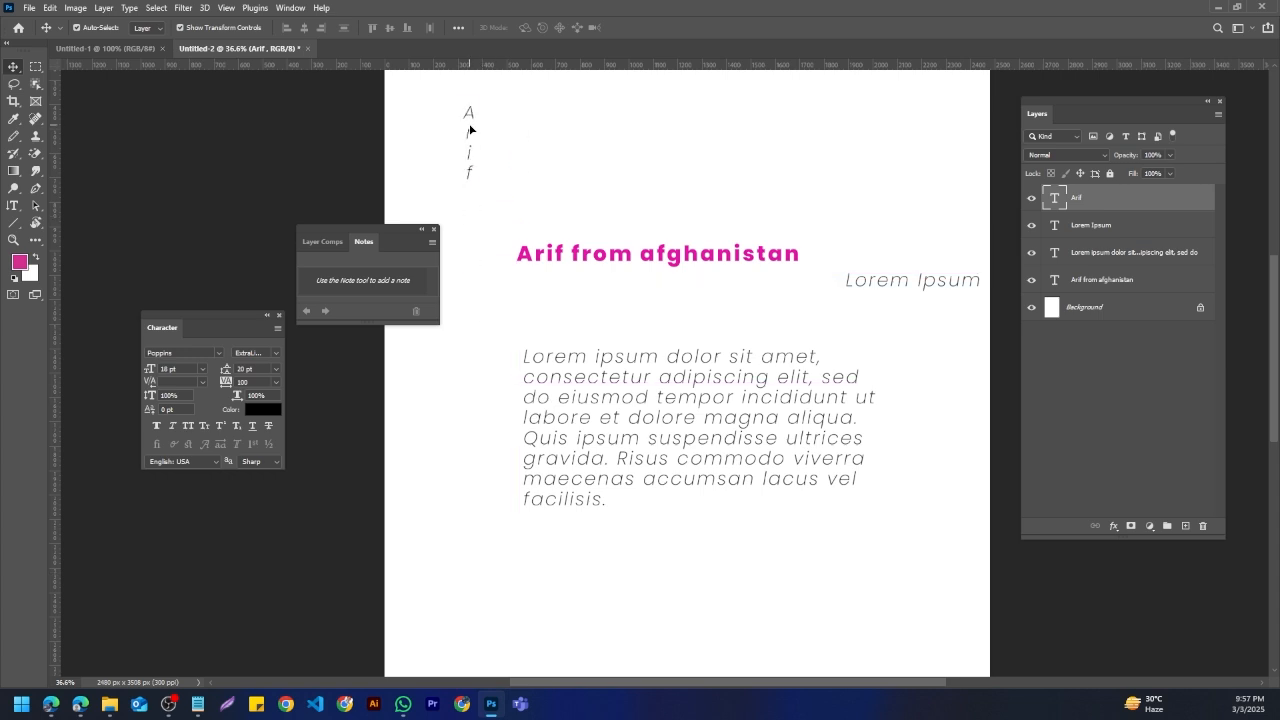
Step: Try placing a vertical type mask across the pink heading and cancel it
right_click(13, 206)
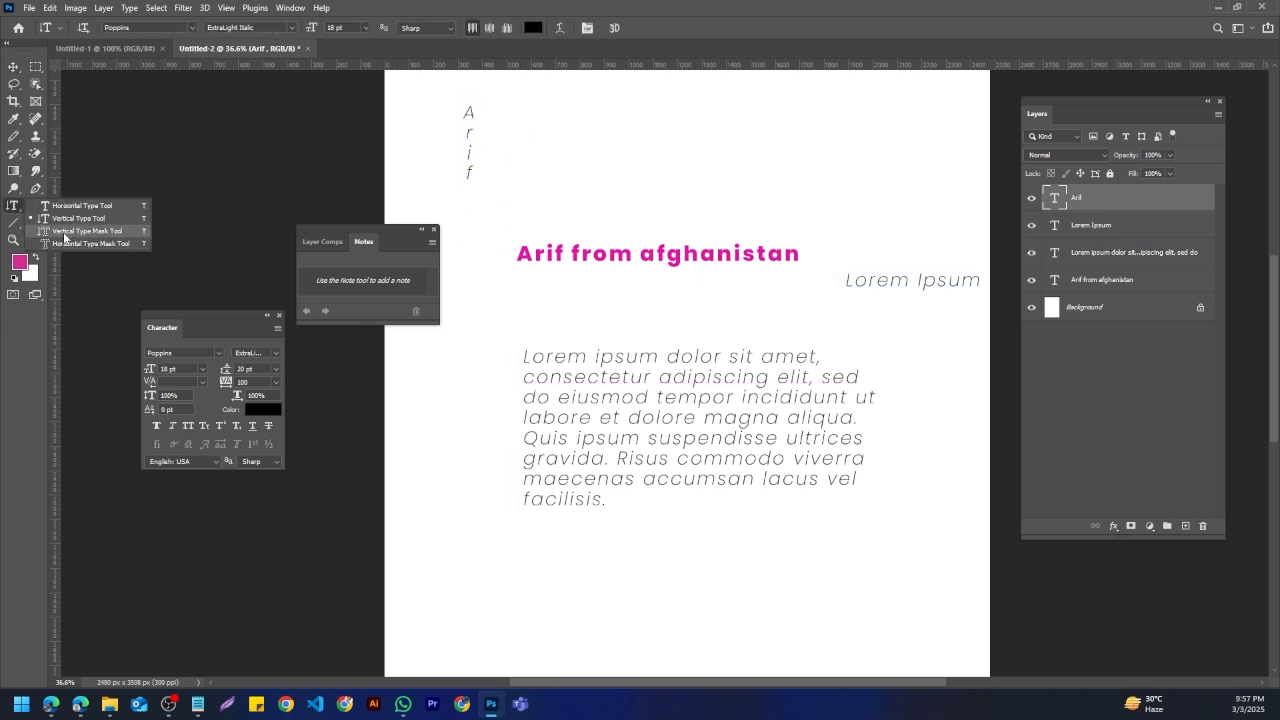
left_click(66, 232)
left_click(640, 236)
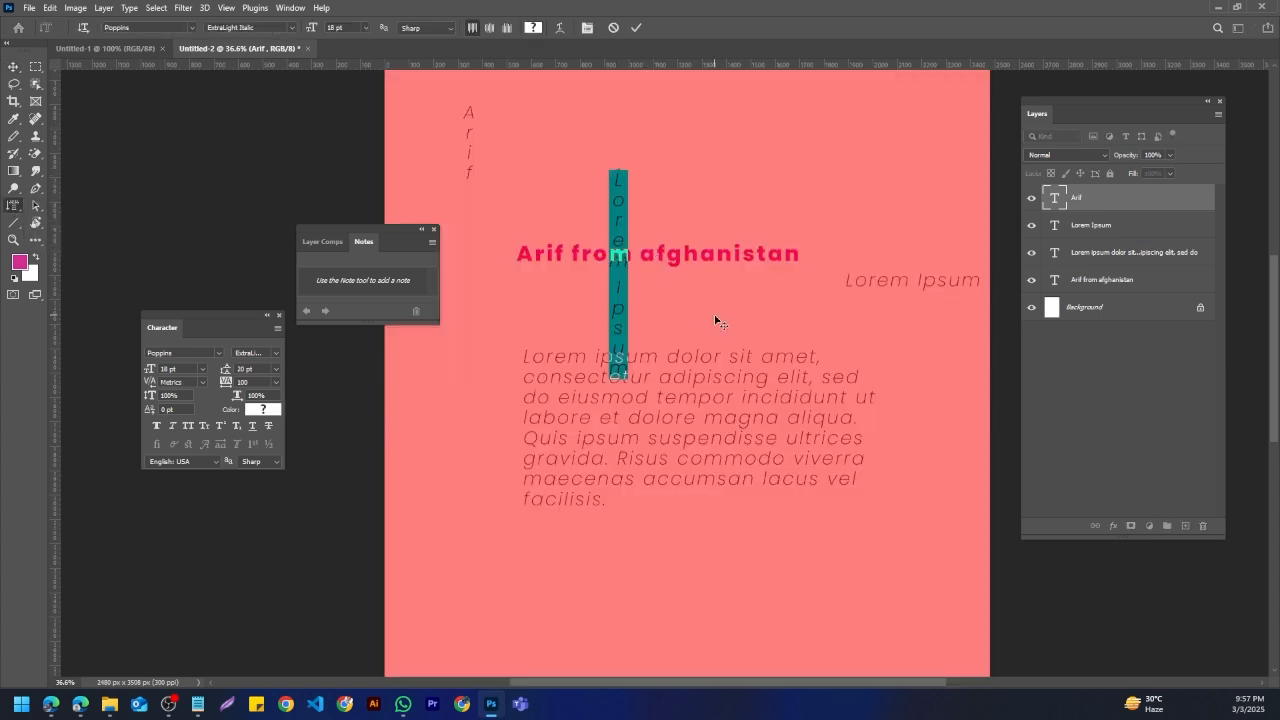
left_click(613, 28)
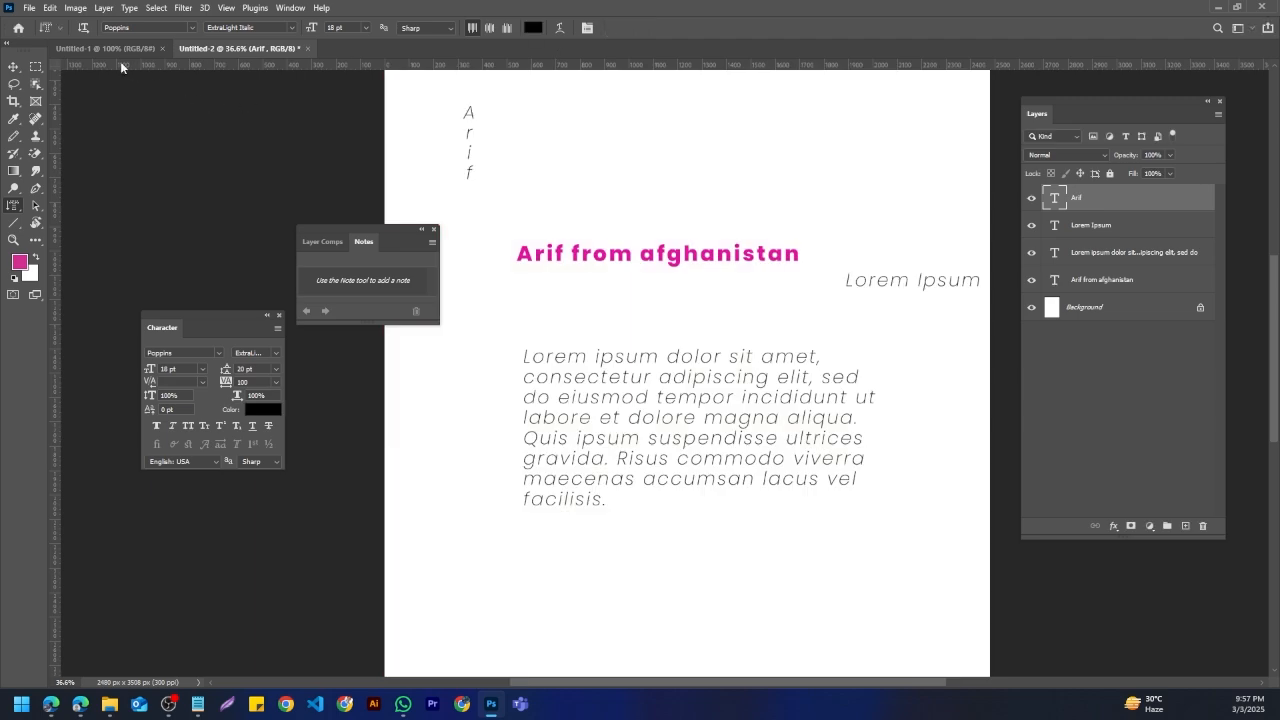
Step: Open the portrait photo "WhatsApp Image 2025-03-03 at 8.22.52 PM.jpeg" from the Downloads folder
left_click(117, 50)
left_click(29, 8)
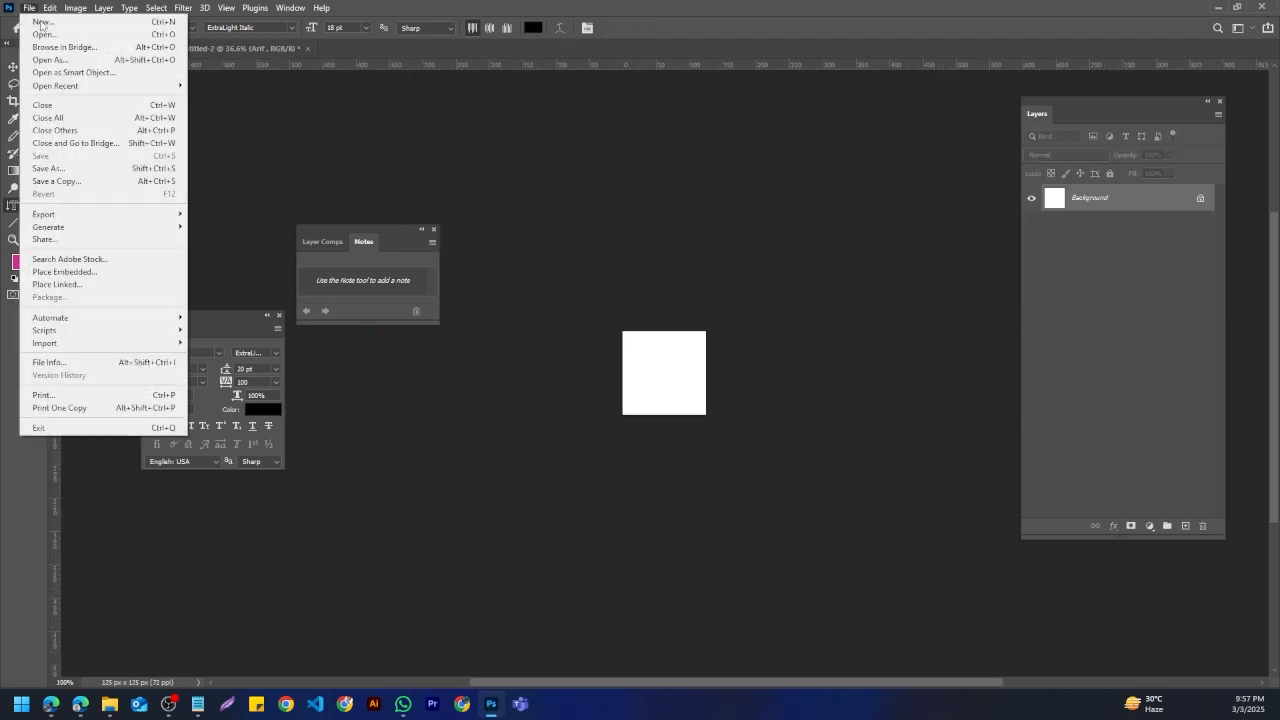
left_click(59, 35)
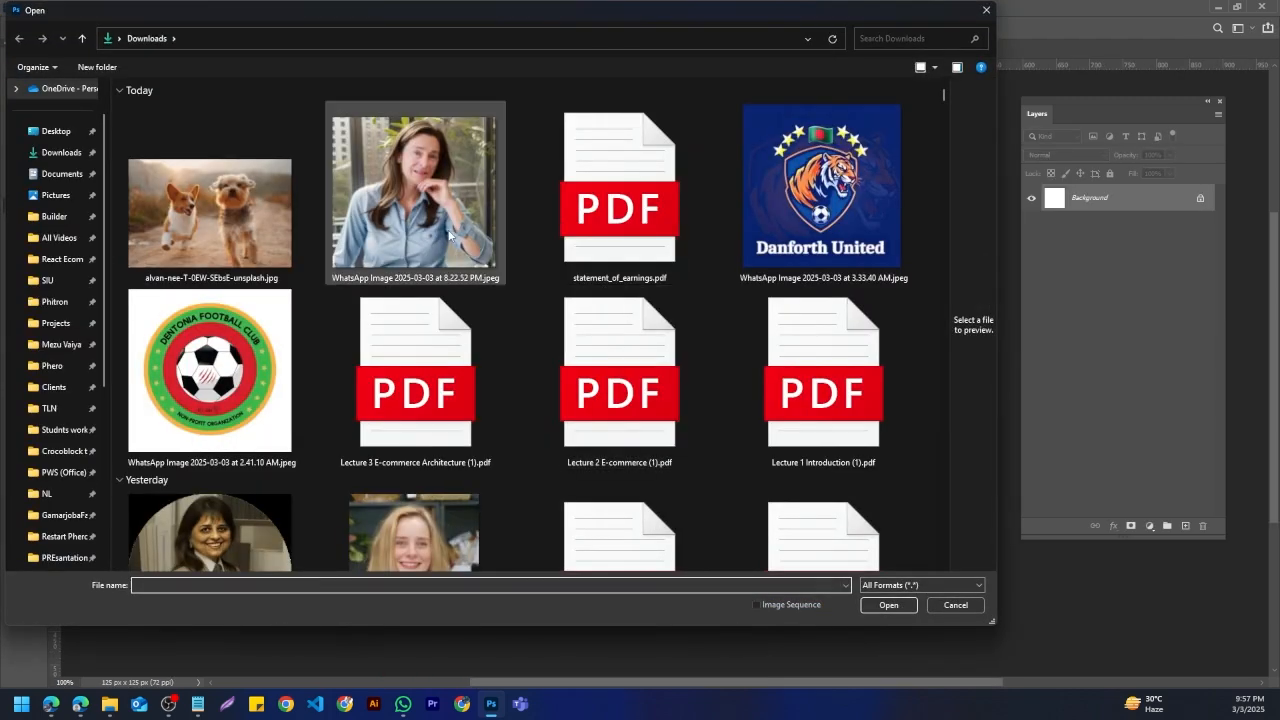
double_click(440, 215)
scroll(648, 351, "up", 4)
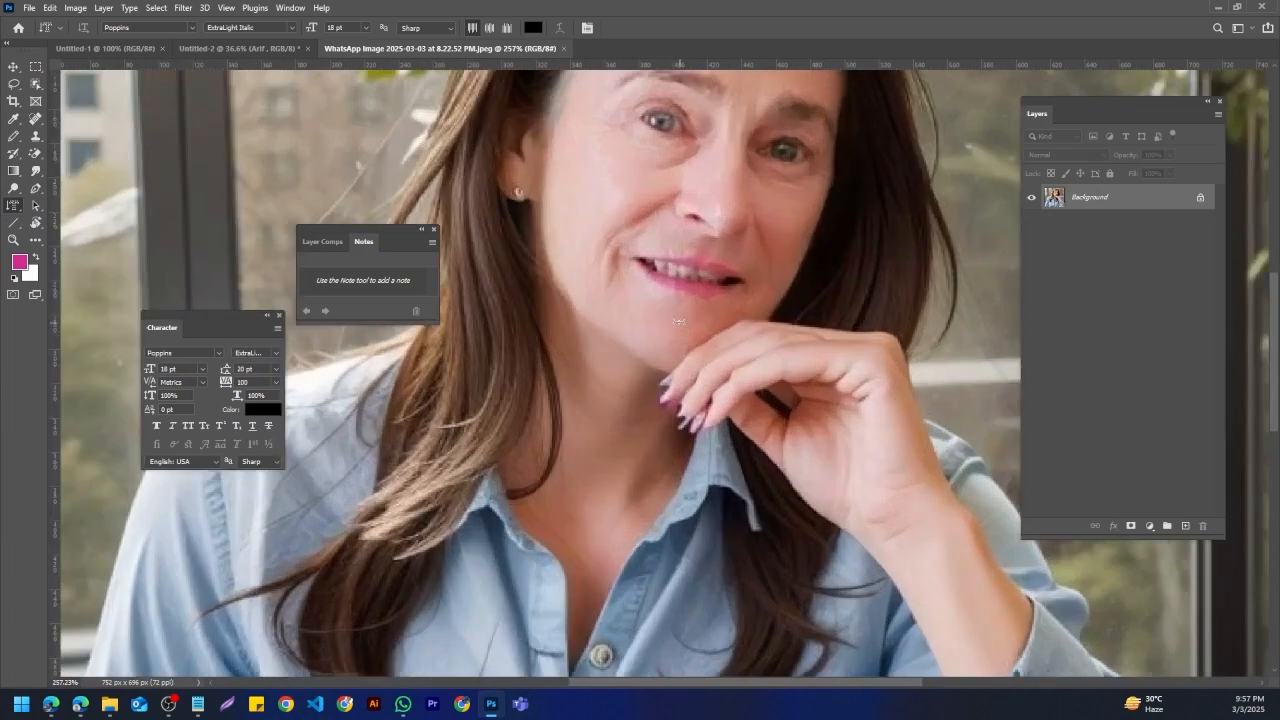
scroll(678, 328, "down", 3)
Step: Make a text-shaped selection of a first name on the woman's cheek with the Horizontal Type Mask tool and inspect it up close
right_click(14, 207)
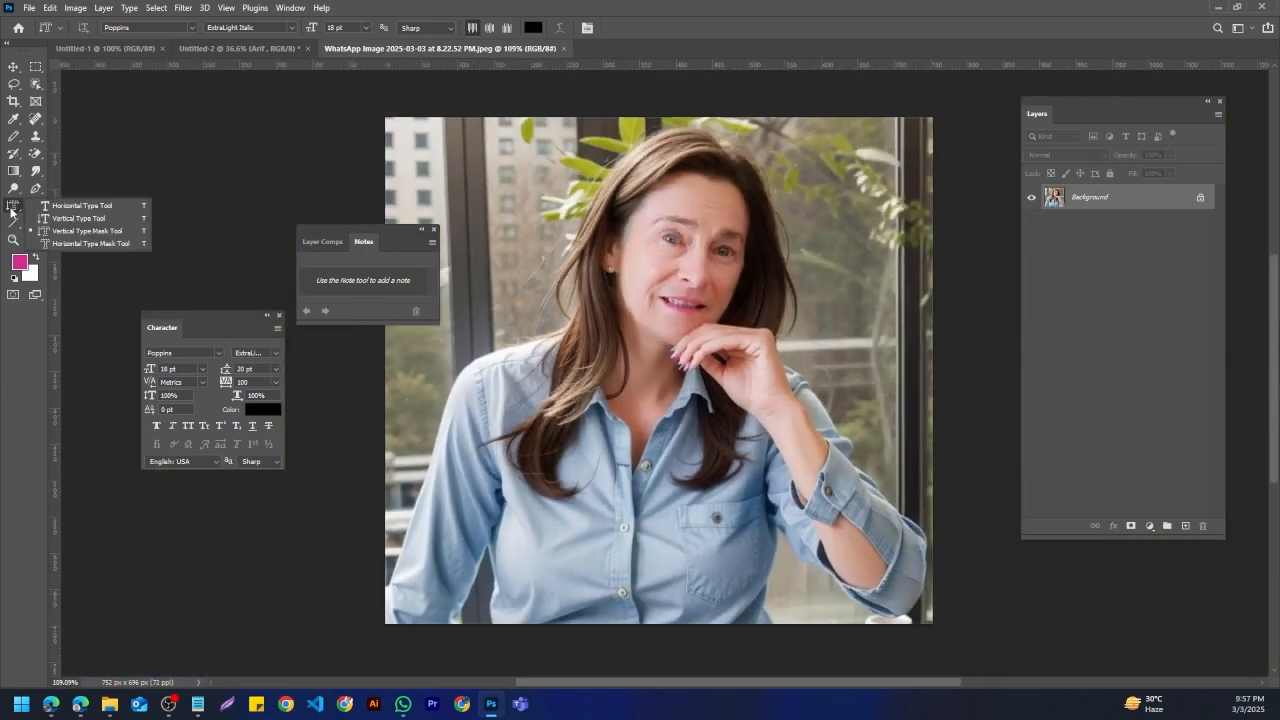
left_click(76, 245)
scroll(647, 239, "up", 3)
scroll(647, 239, "down", 2)
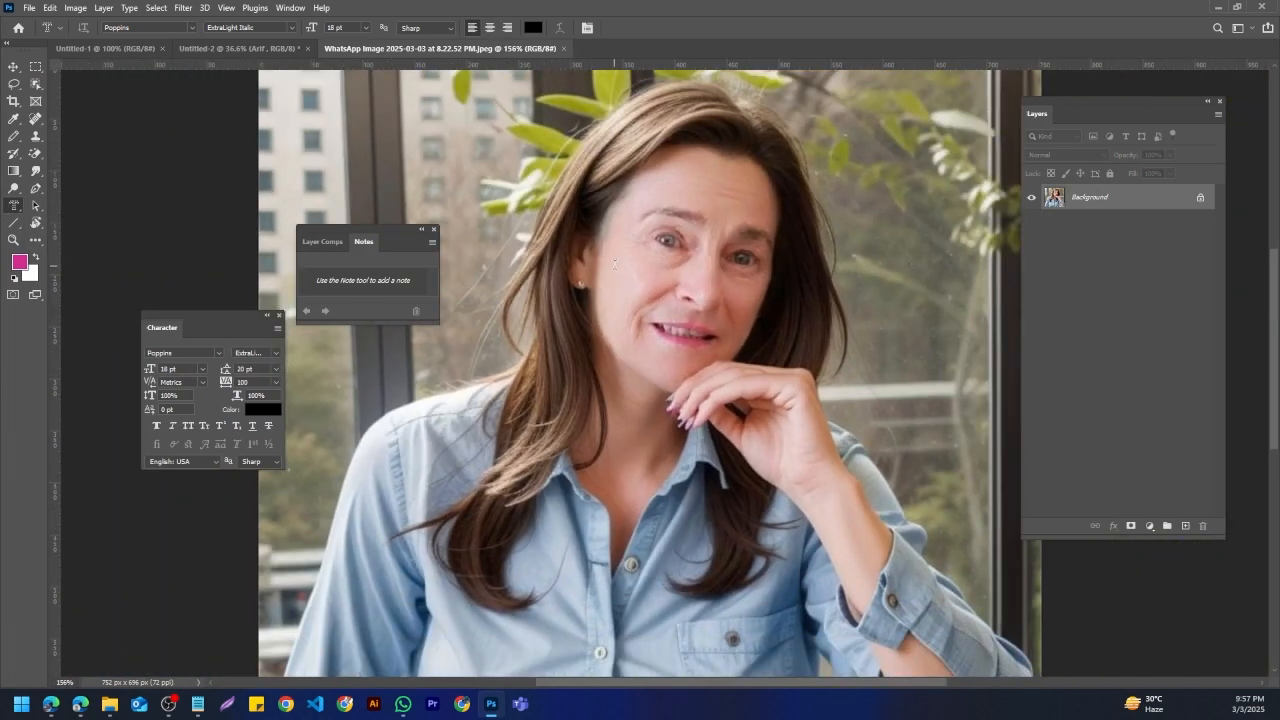
left_click(614, 269)
type("Arif")
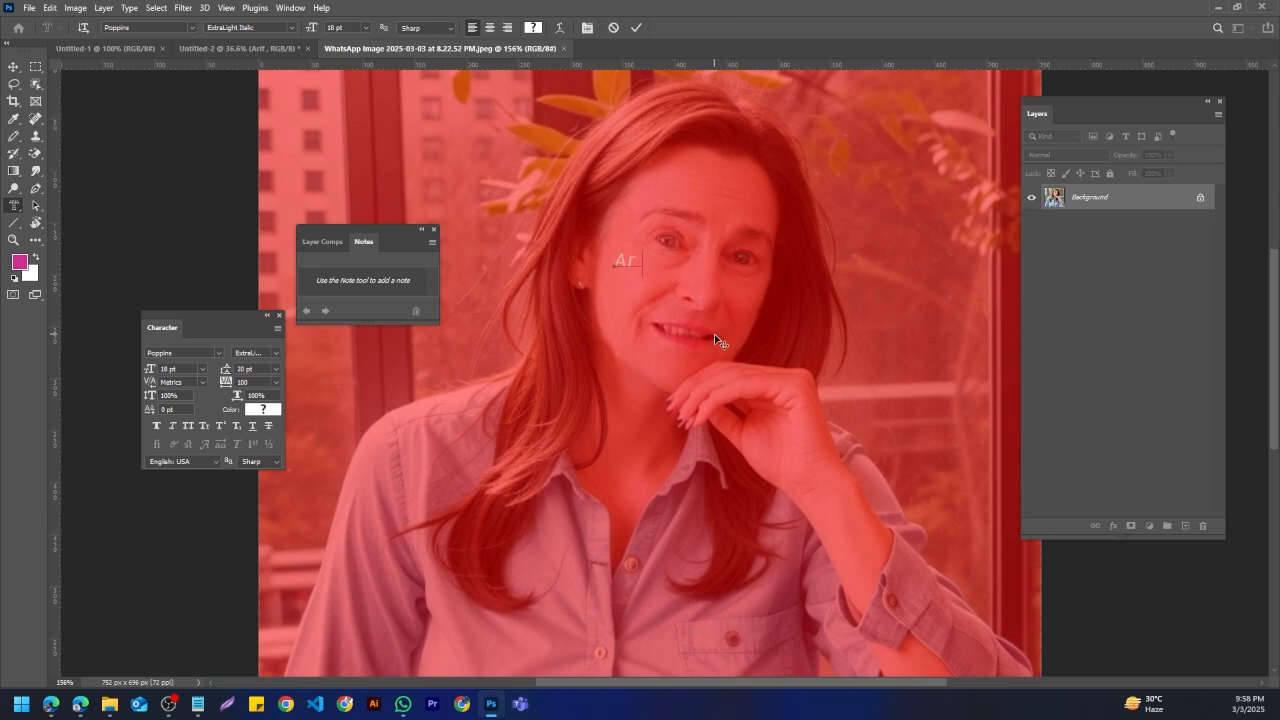
left_click(640, 28)
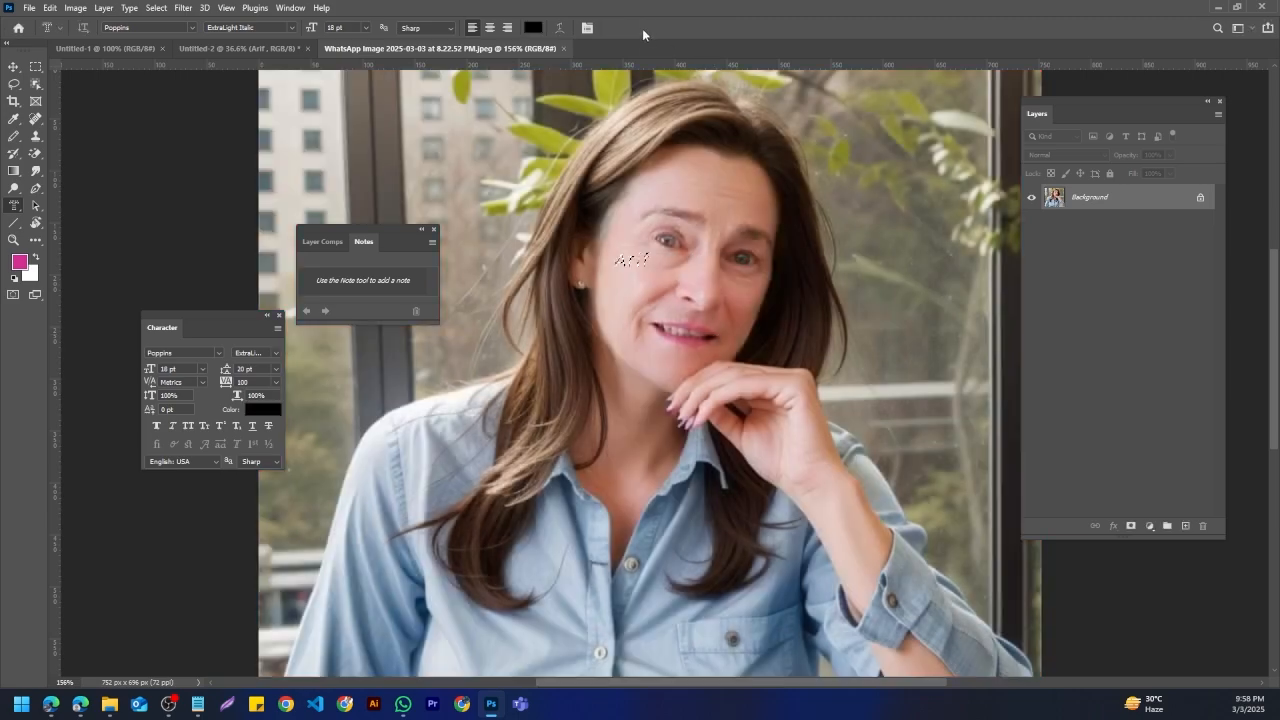
scroll(657, 200, "up", 5)
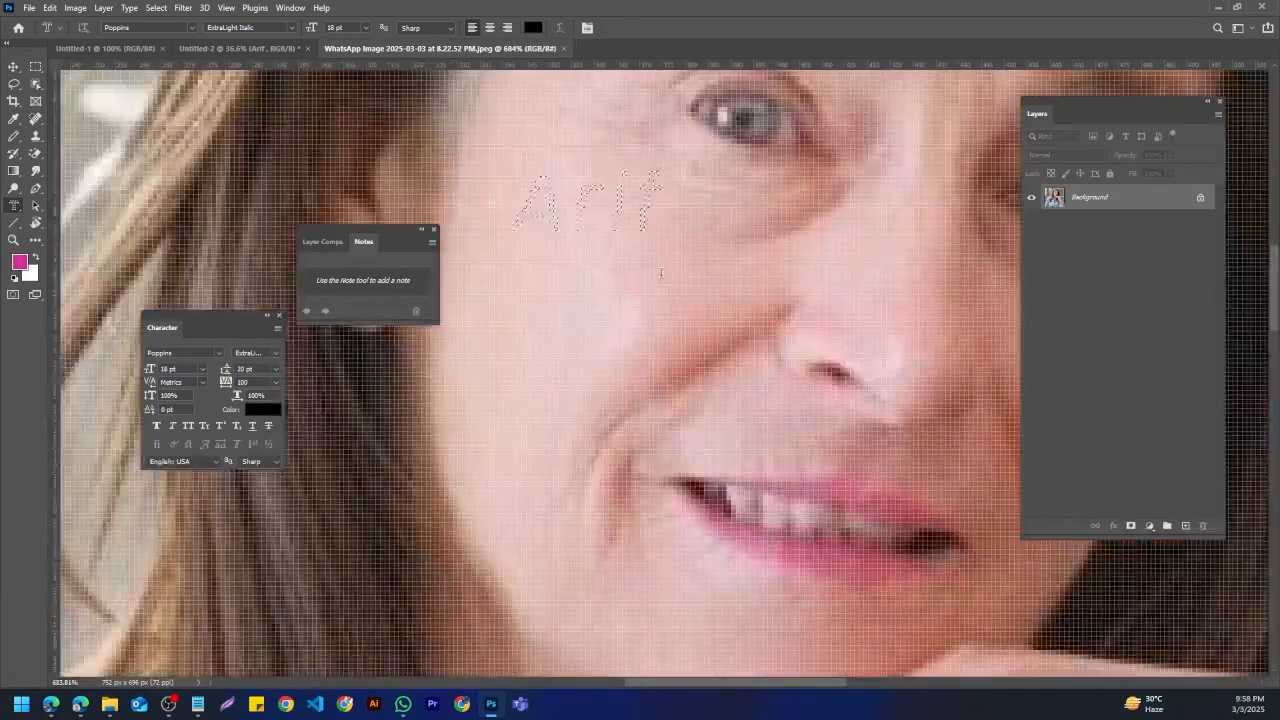
scroll(659, 272, "down", 3)
scroll(660, 274, "down", 4)
Step: Try two more horizontal type masks on the woman's face and cancel each one
left_click(647, 261)
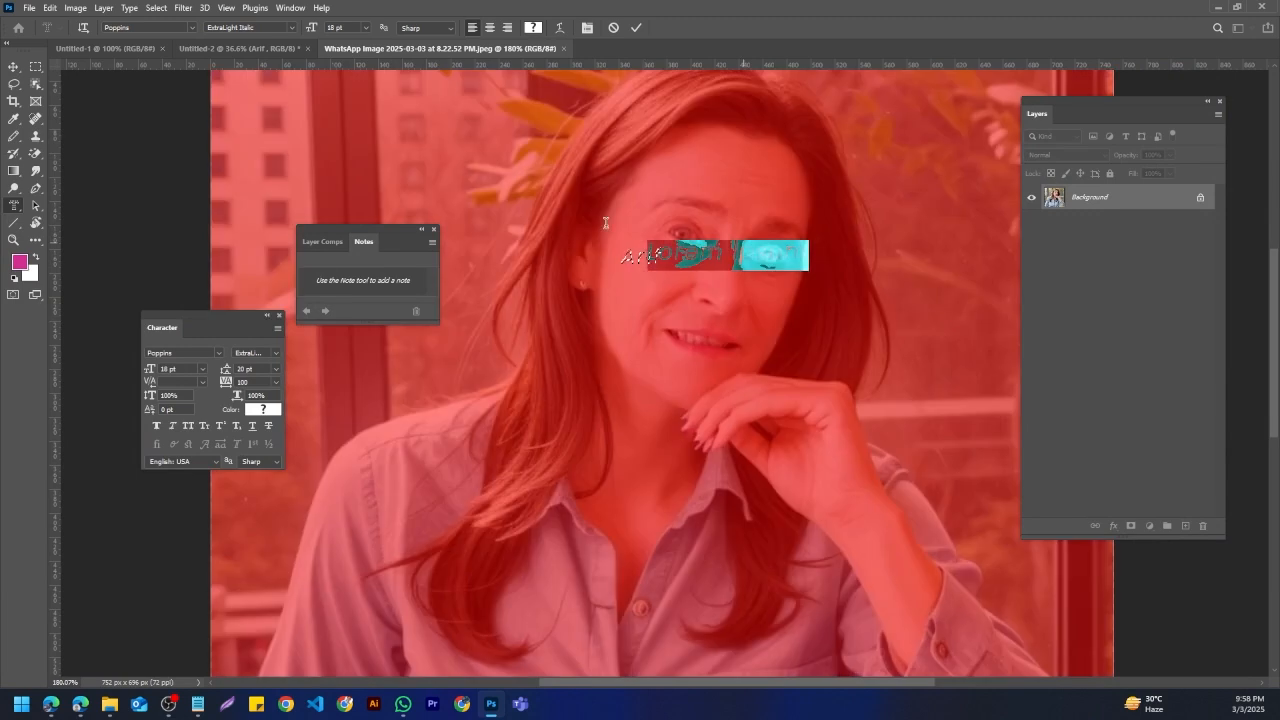
left_click(613, 28)
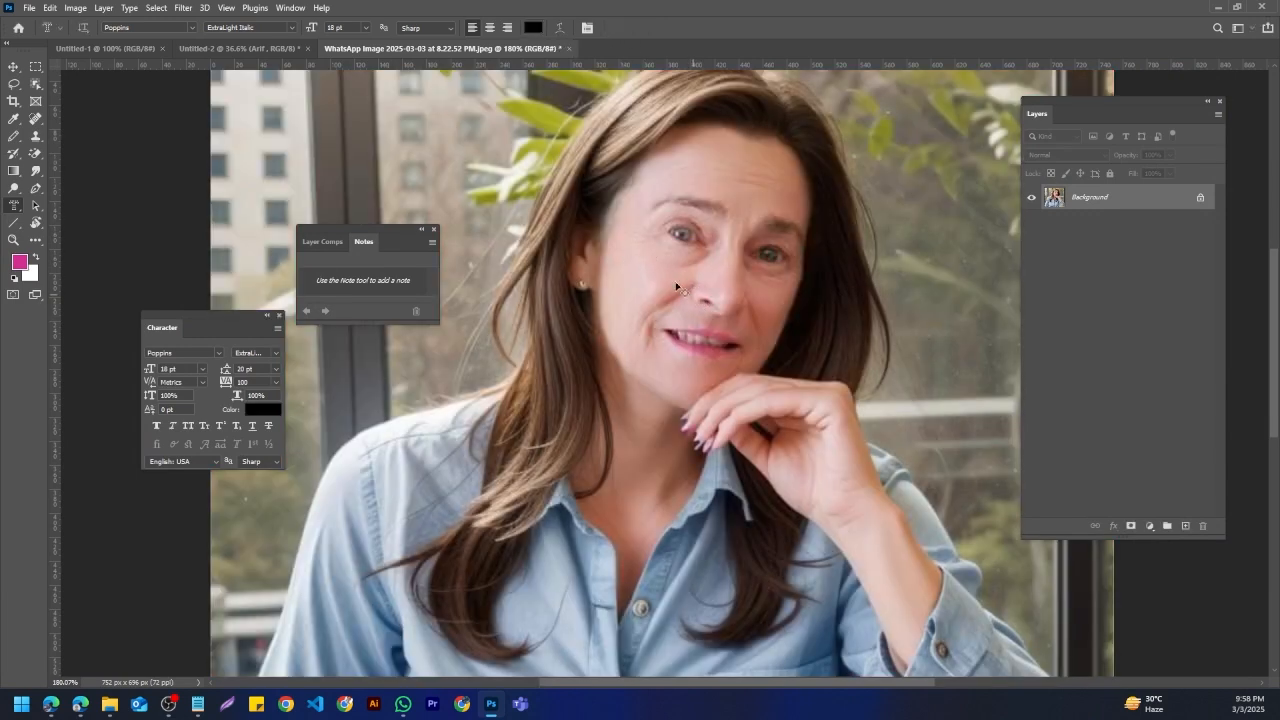
left_click(645, 253)
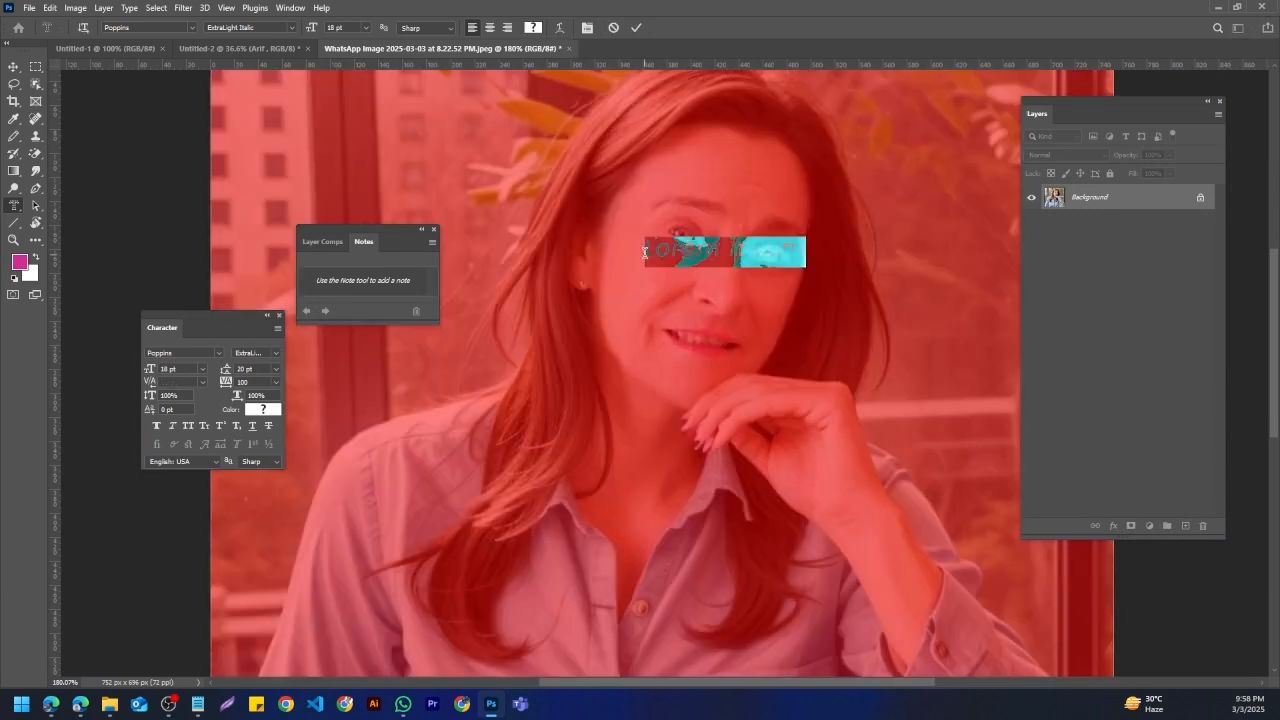
type("ASrif")
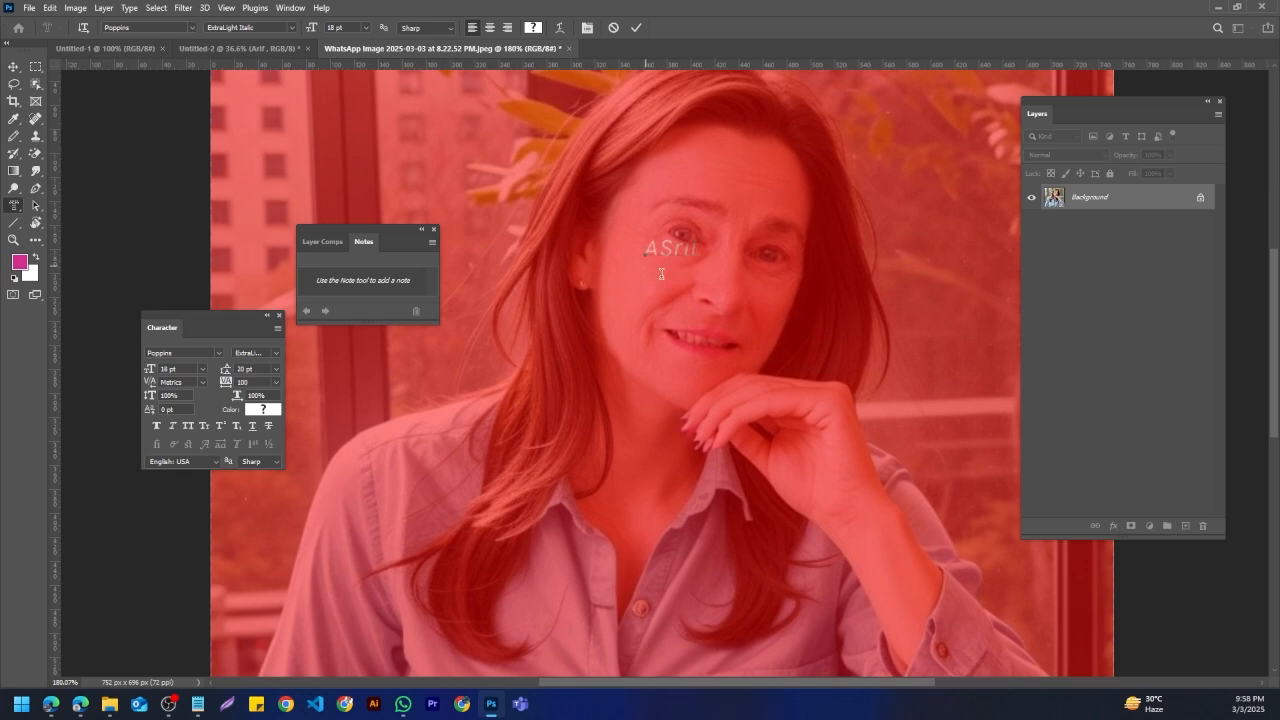
double_click(667, 247)
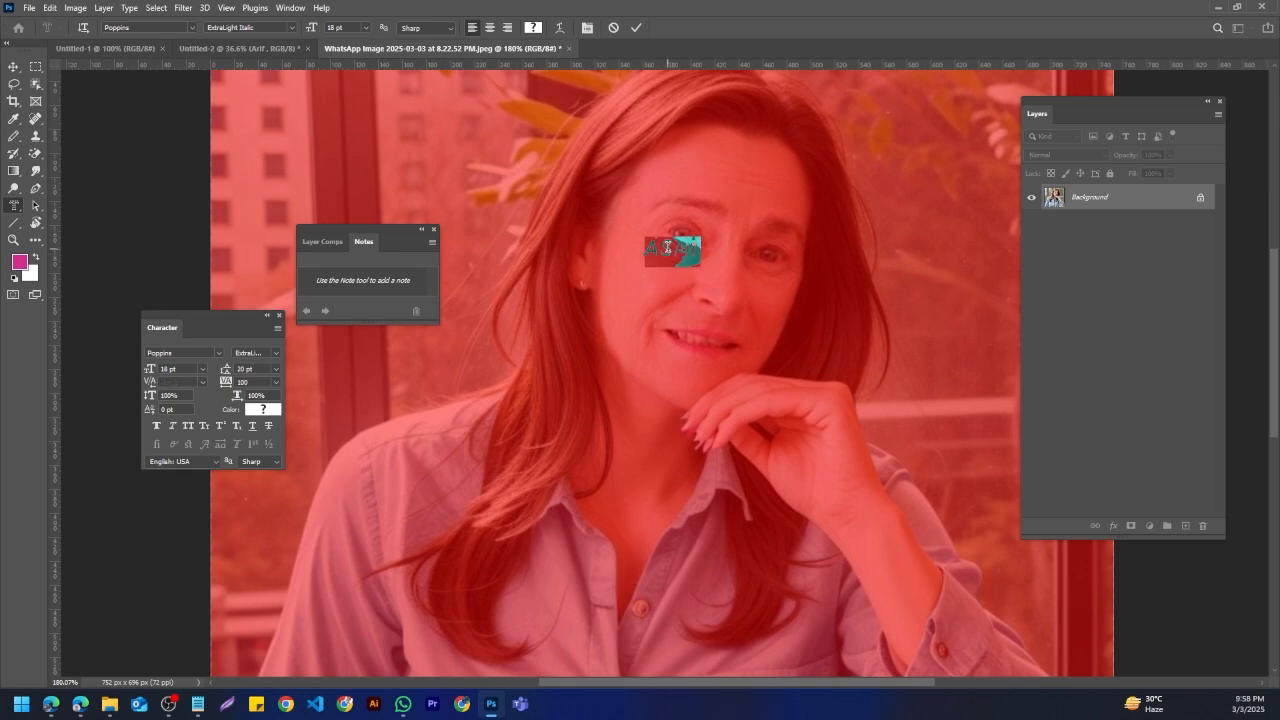
left_click(613, 27)
Step: Switch to the web browser and search Google for "leaf"
mouse_move(86, 709)
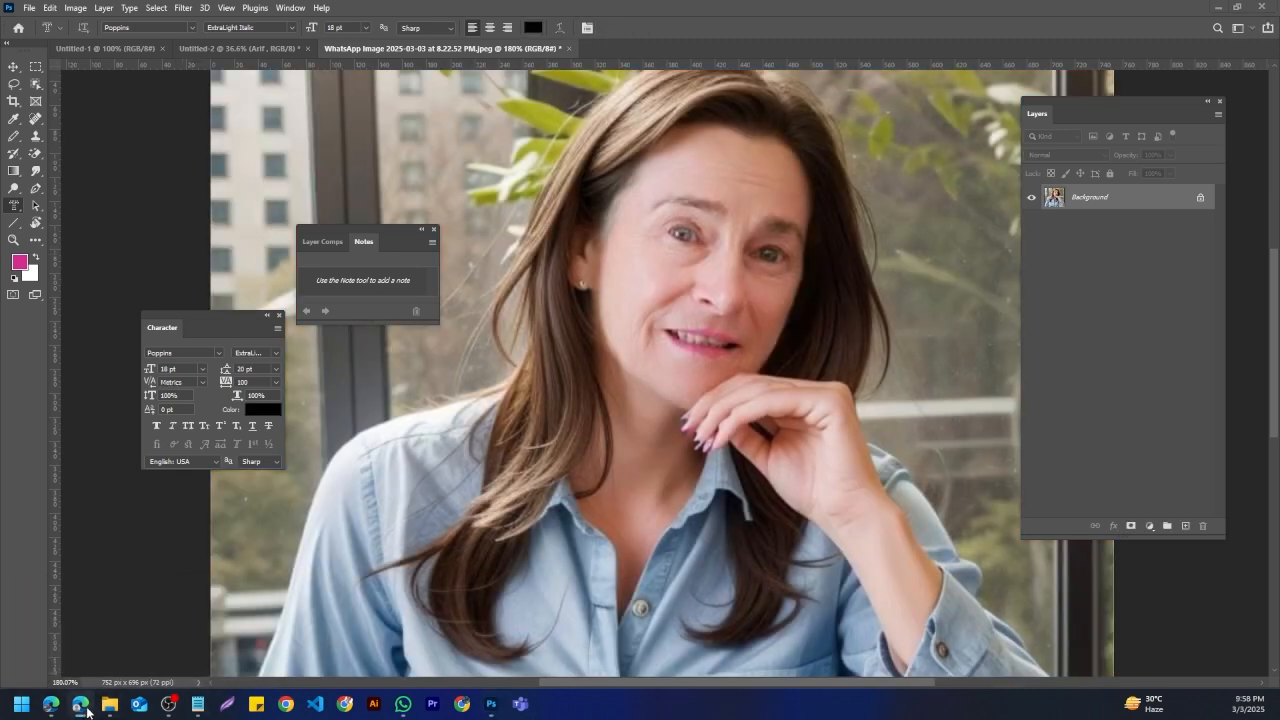
left_click(84, 707)
left_click(206, 639)
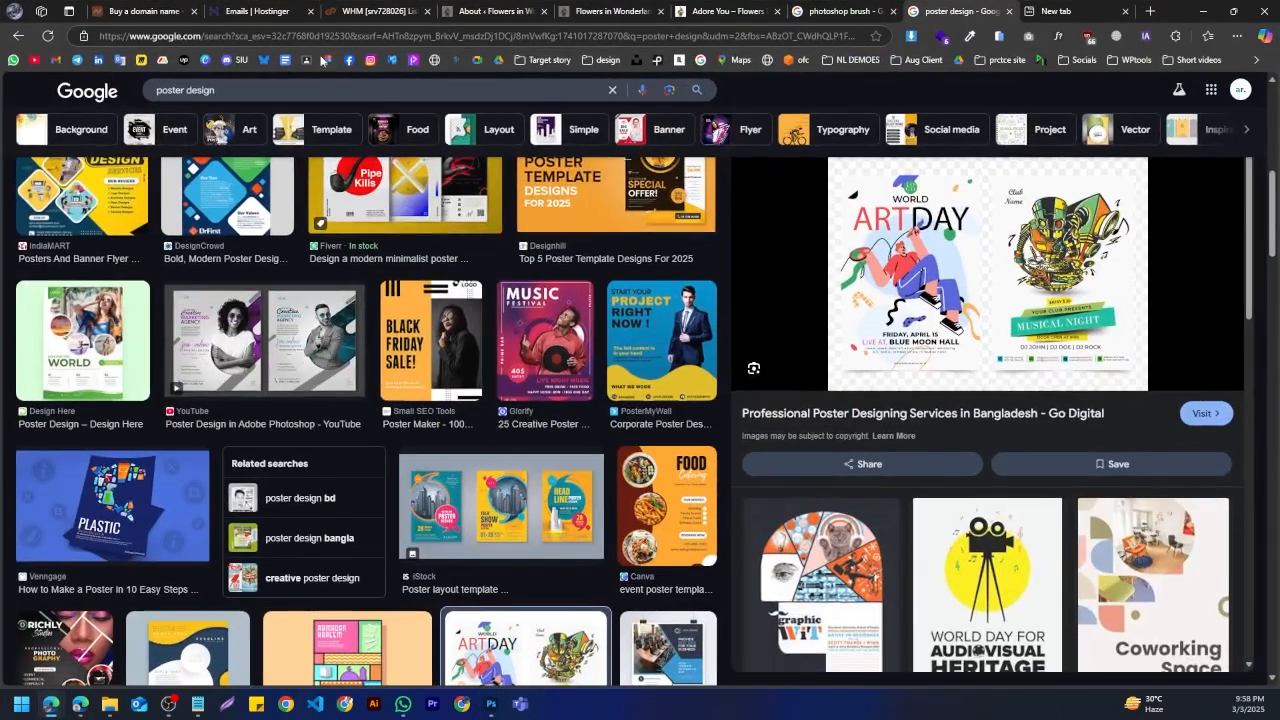
left_click(310, 38)
type("af")
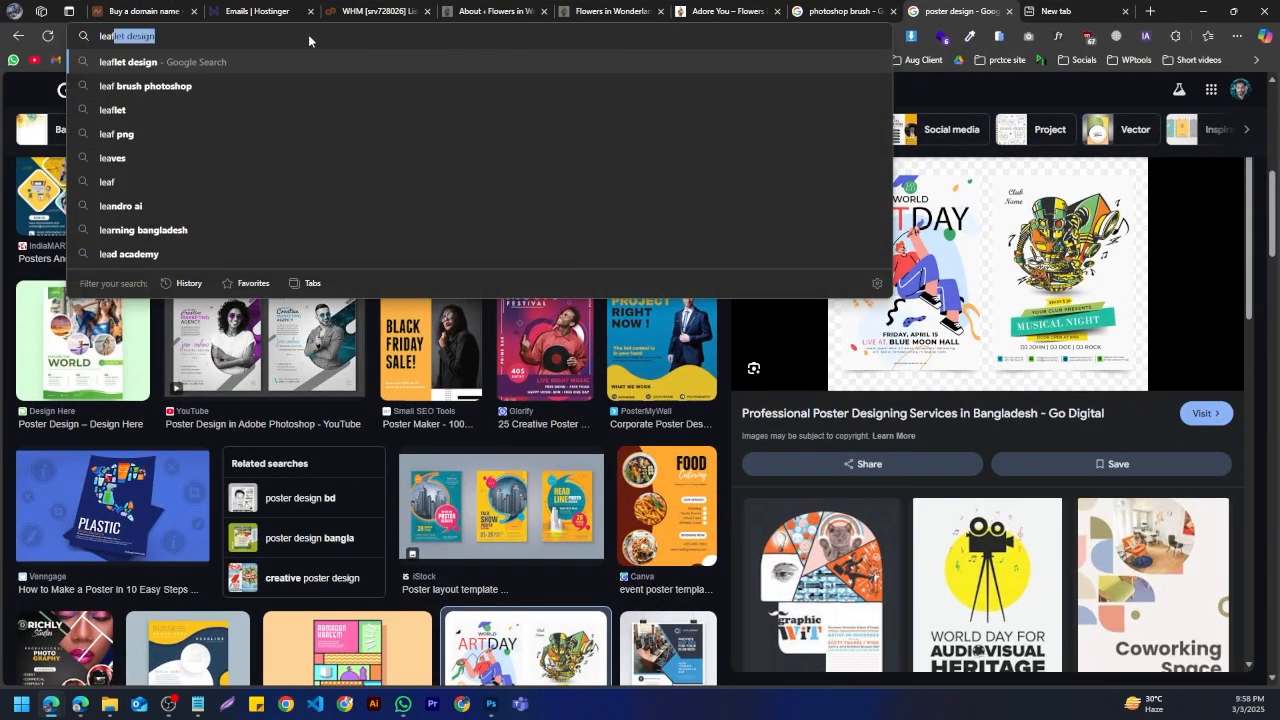
key("Return")
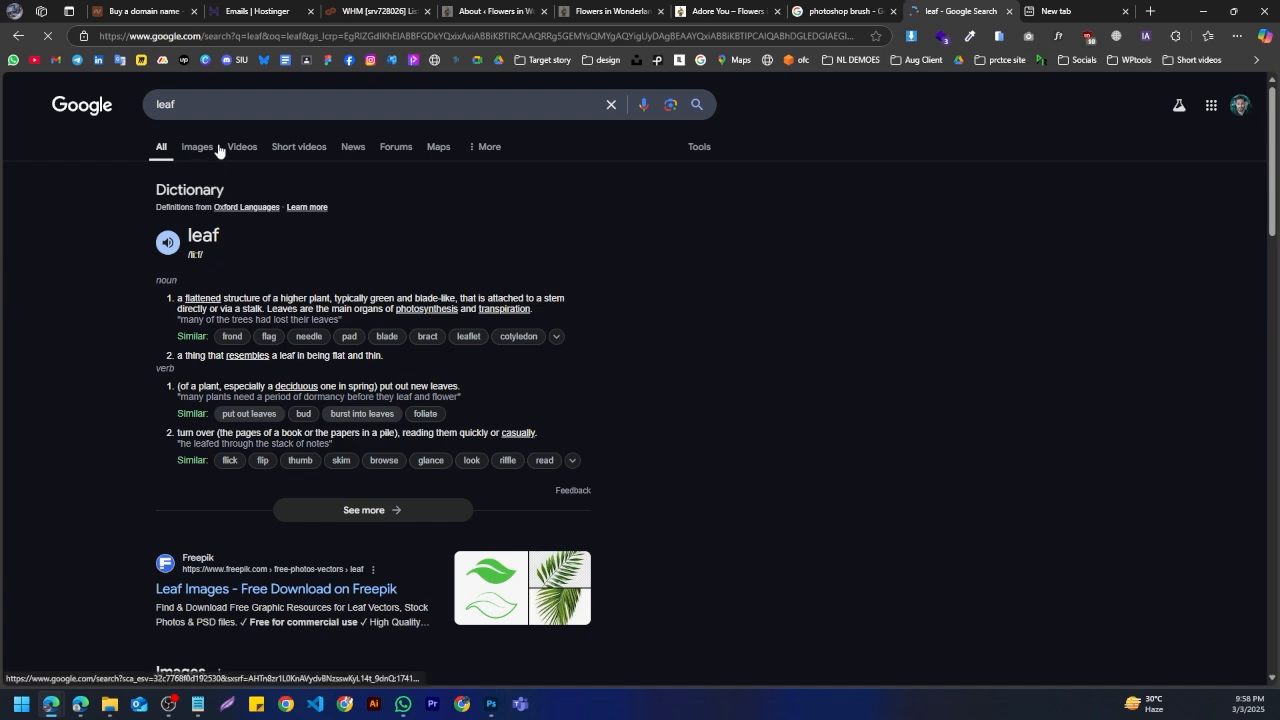
Step: Find the Pngtree leaf among the image results and save it to the Desktop as "pngtree-fallen-green-leaf-element-png-image_11926275.png"
left_click(197, 148)
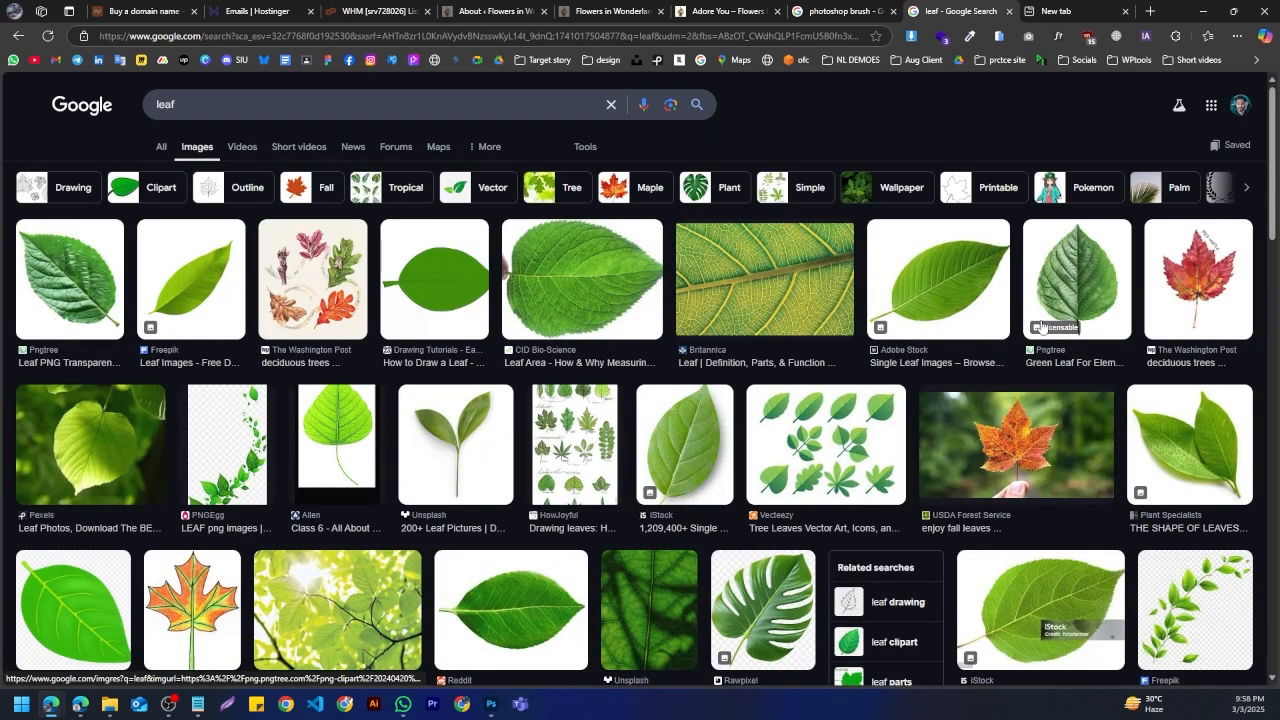
left_click(52, 321)
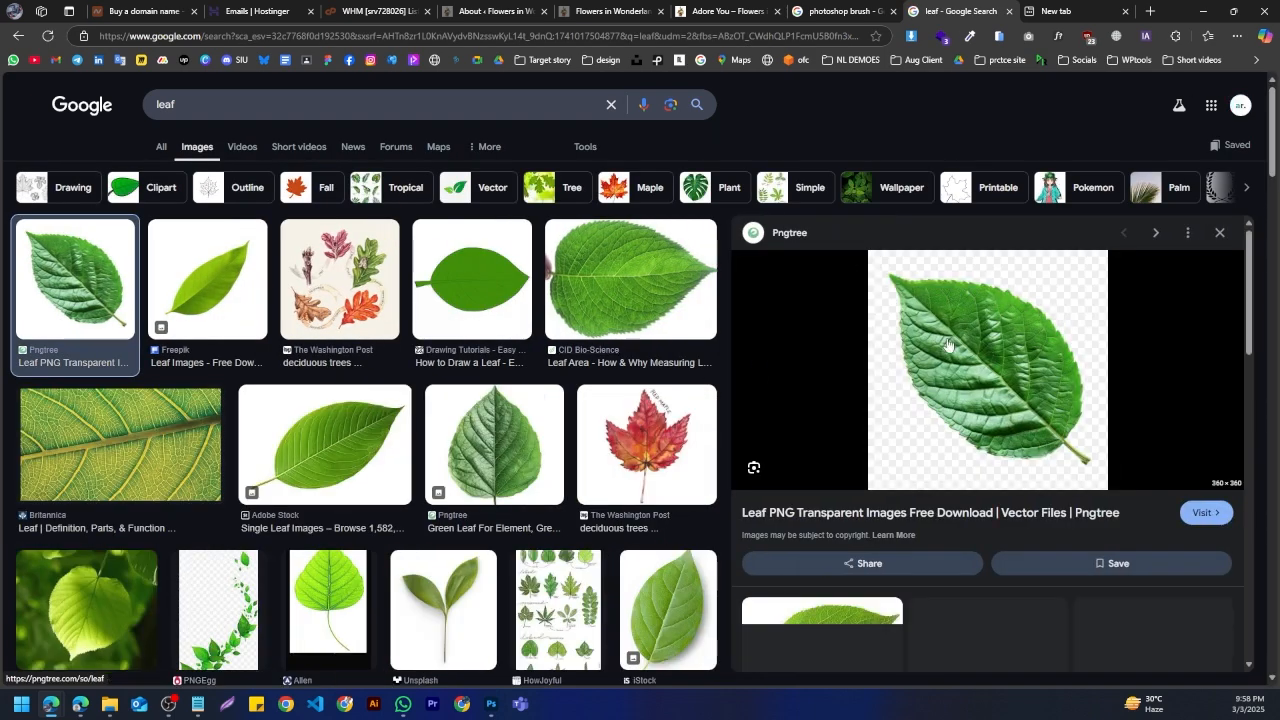
right_click(978, 345)
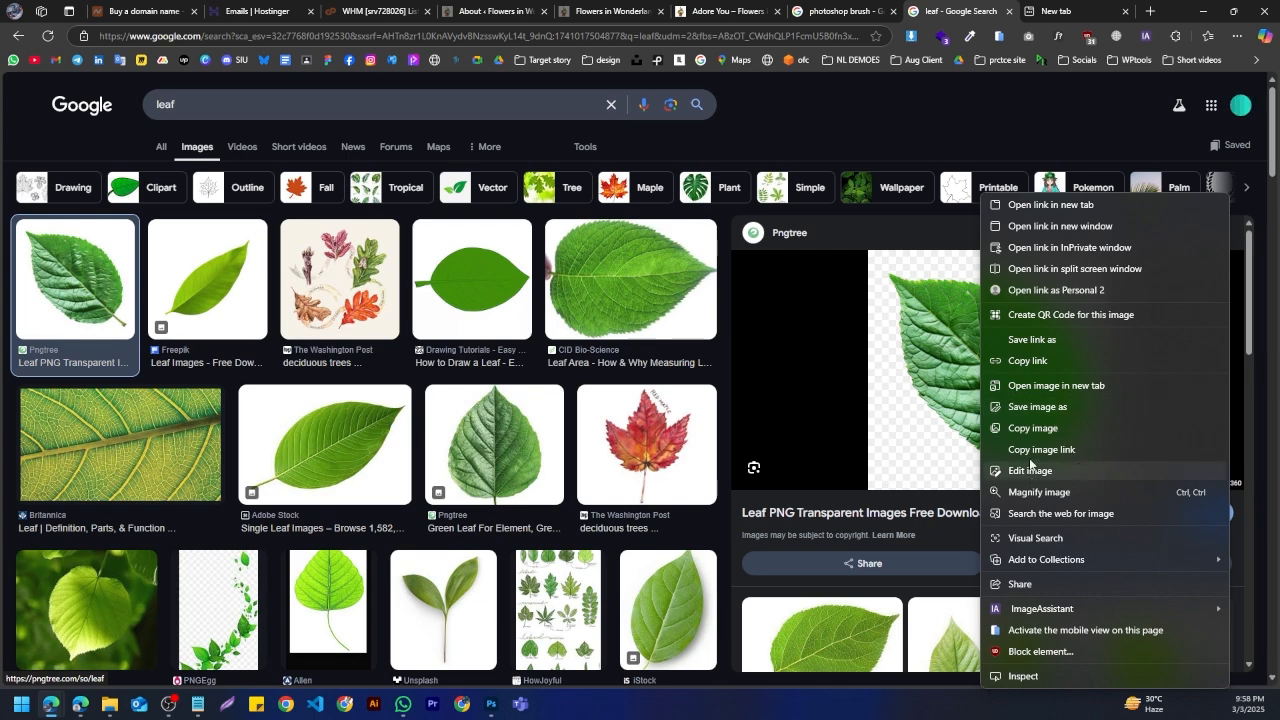
left_click(1040, 408)
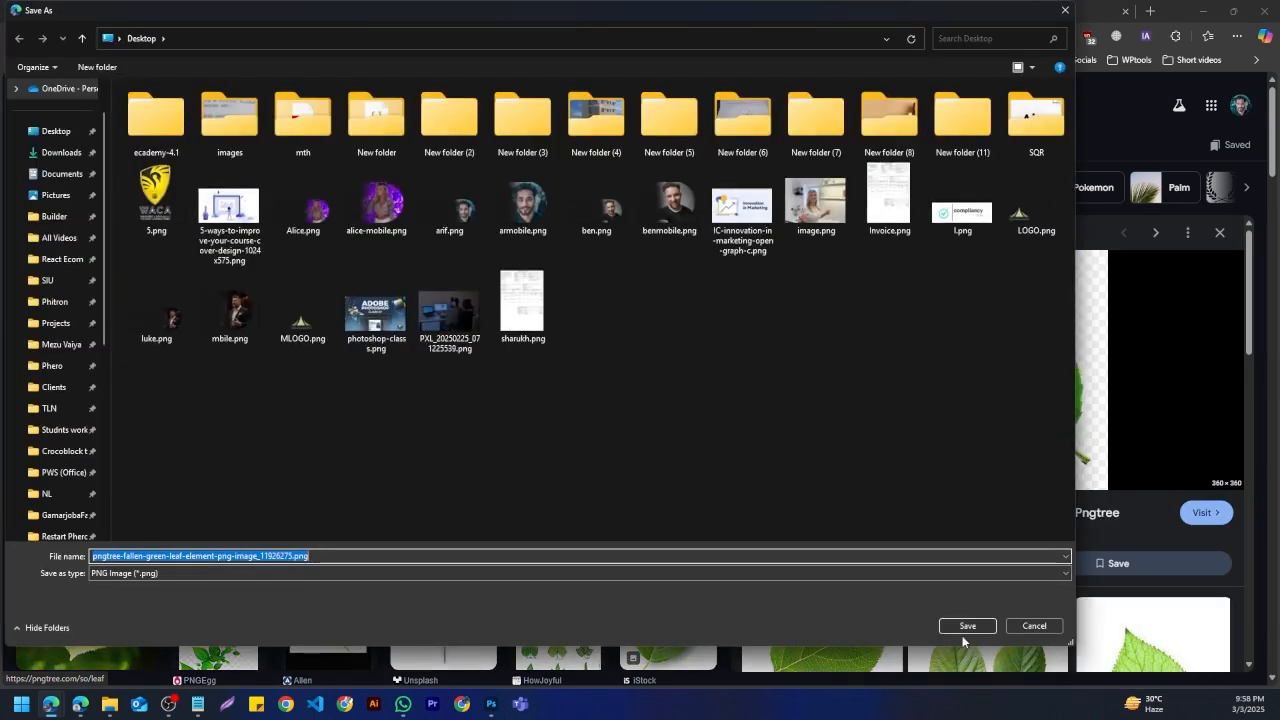
left_click(958, 628)
Step: Switch to Photoshop, place the saved leaf PNG in the portrait document above the face, and hide the Background layer
left_click_drag(1103, 95, 456, 437)
left_click_drag(700, 282, 594, 172)
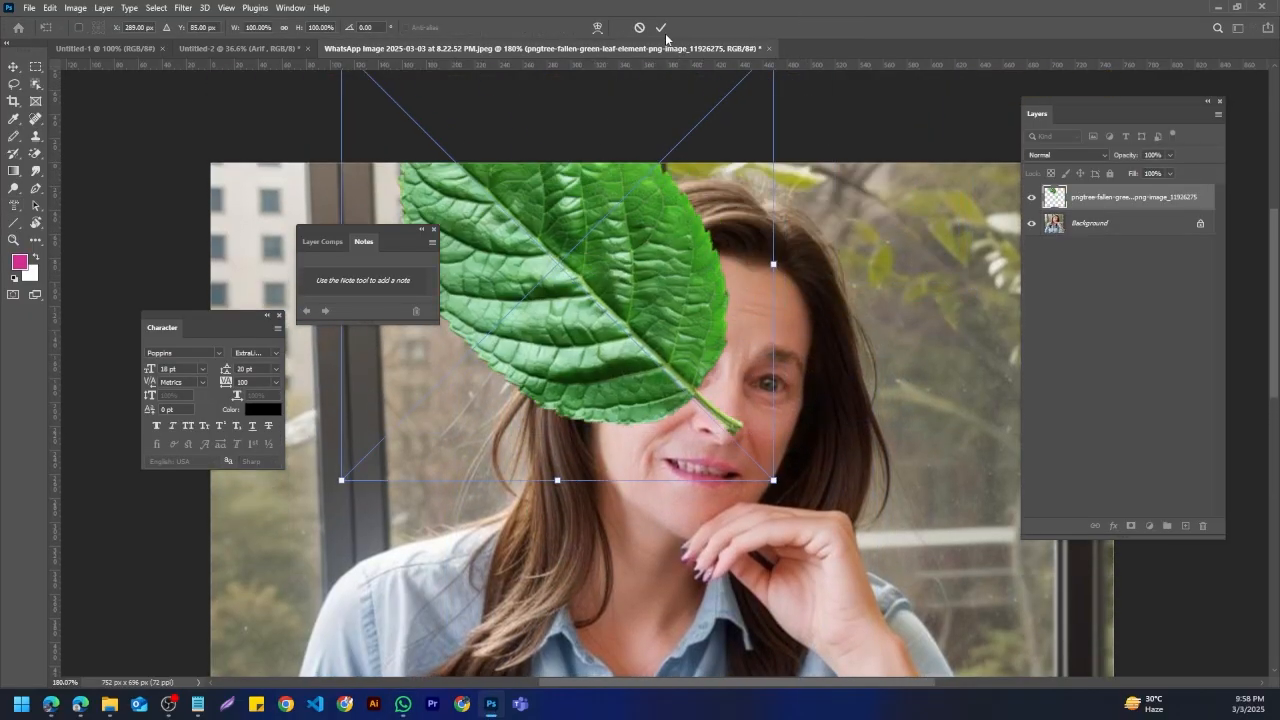
left_click(662, 30)
left_click(1032, 224)
Step: Move the leaf down and slightly sideways with the Move tool so that it lies entirely within the canvas
left_click_drag(516, 287, 588, 528)
left_click(613, 28)
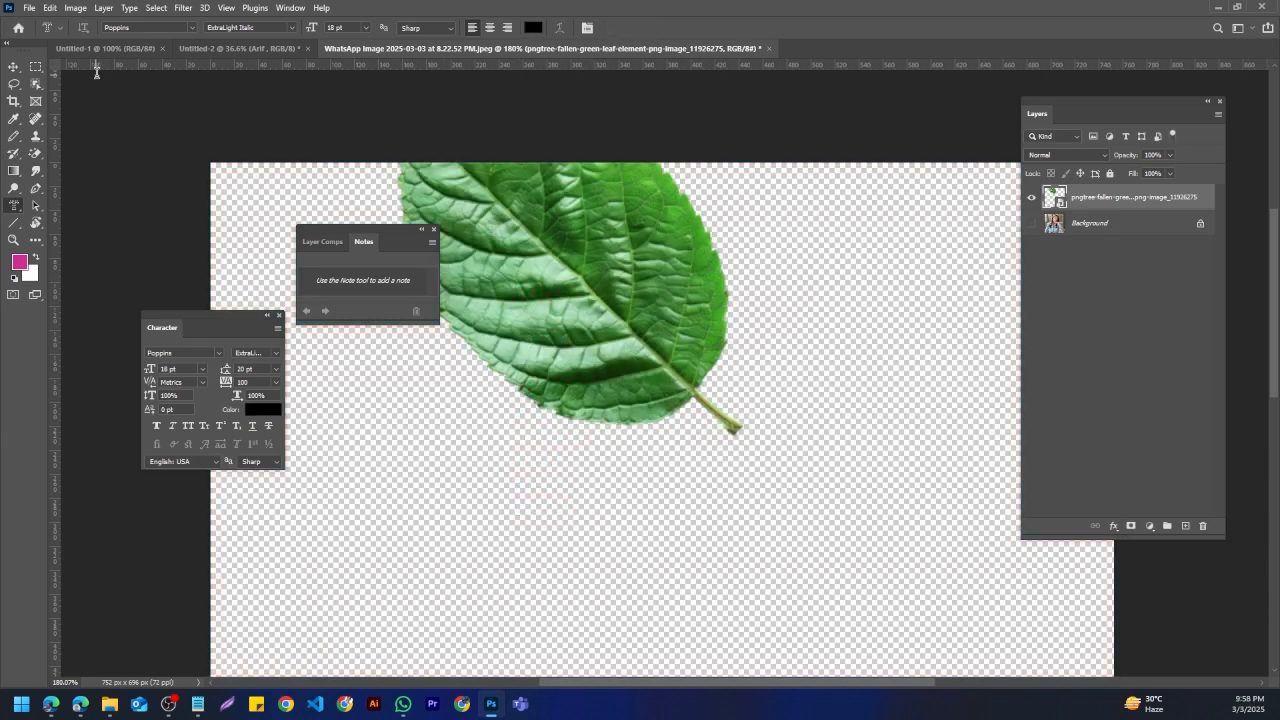
left_click(13, 70)
left_click_drag(618, 280, 667, 467)
scroll(667, 467, "up", 6)
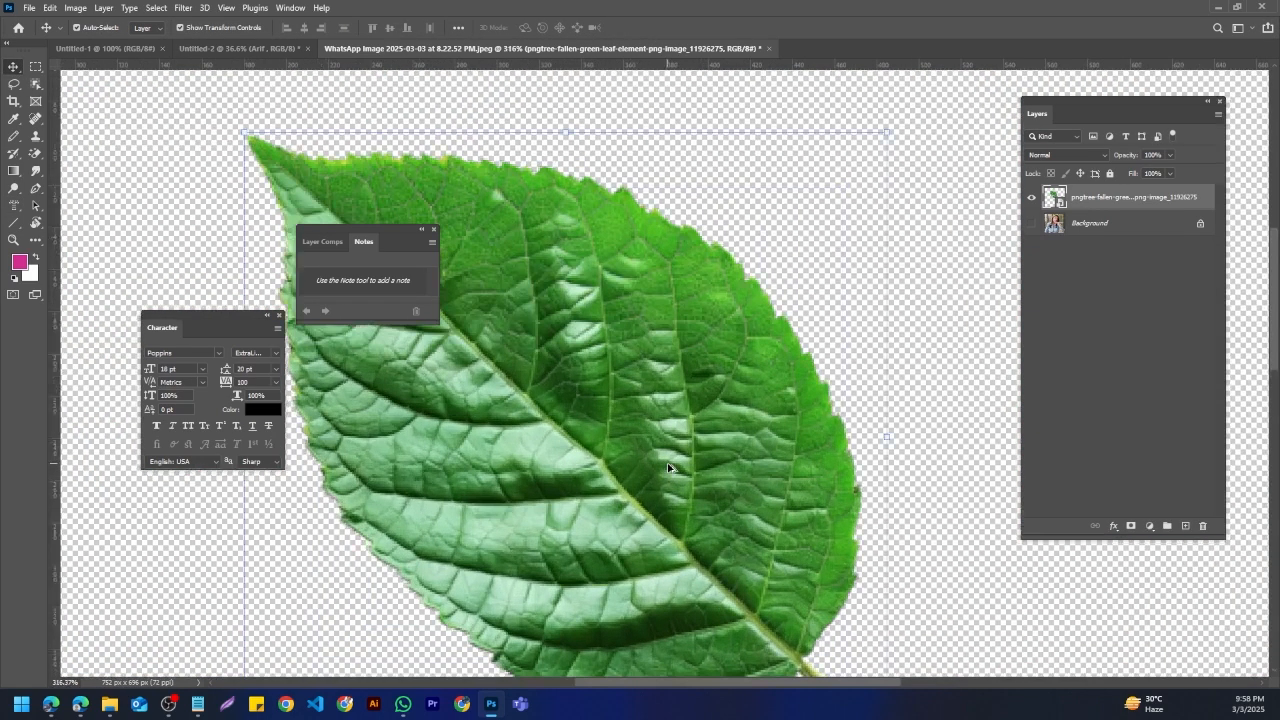
scroll(667, 467, "down", 5)
scroll(667, 467, "up", 2)
scroll(570, 390, "down", 1)
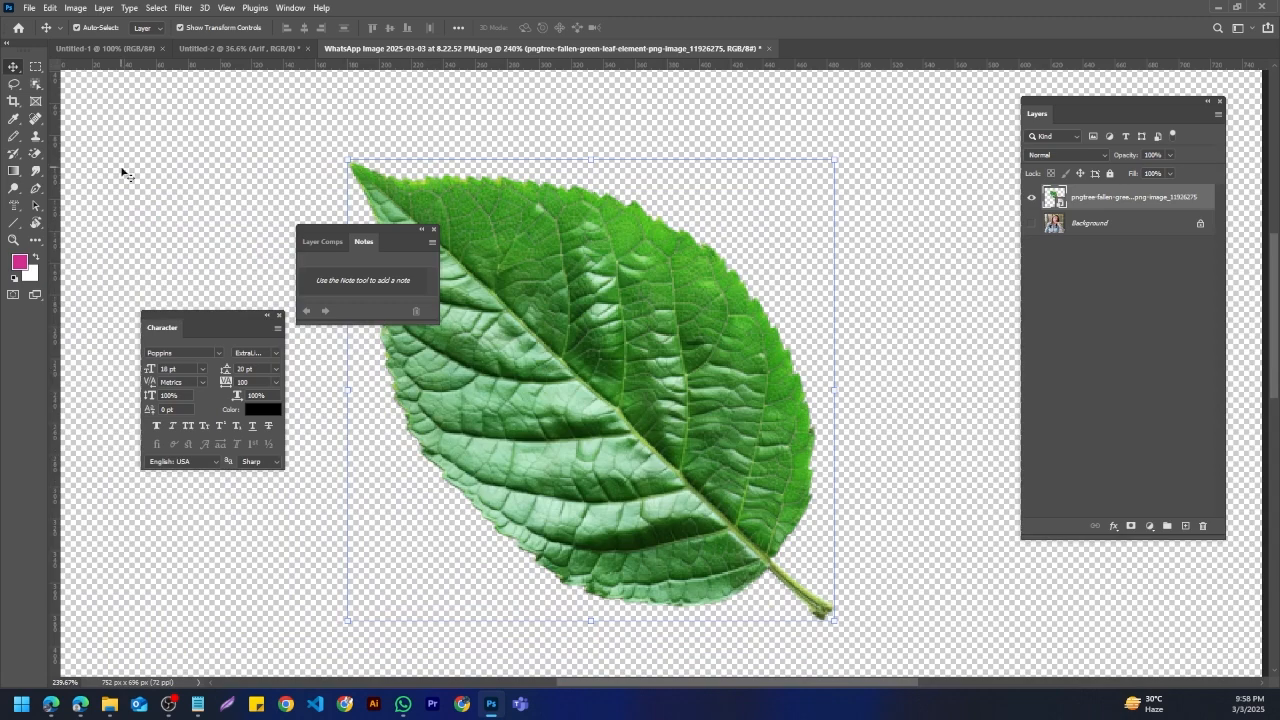
Step: Make a "Creative thinker" text selection across the leaf with the Horizontal Type Mask tool, sized at 24 pt
left_click(15, 207)
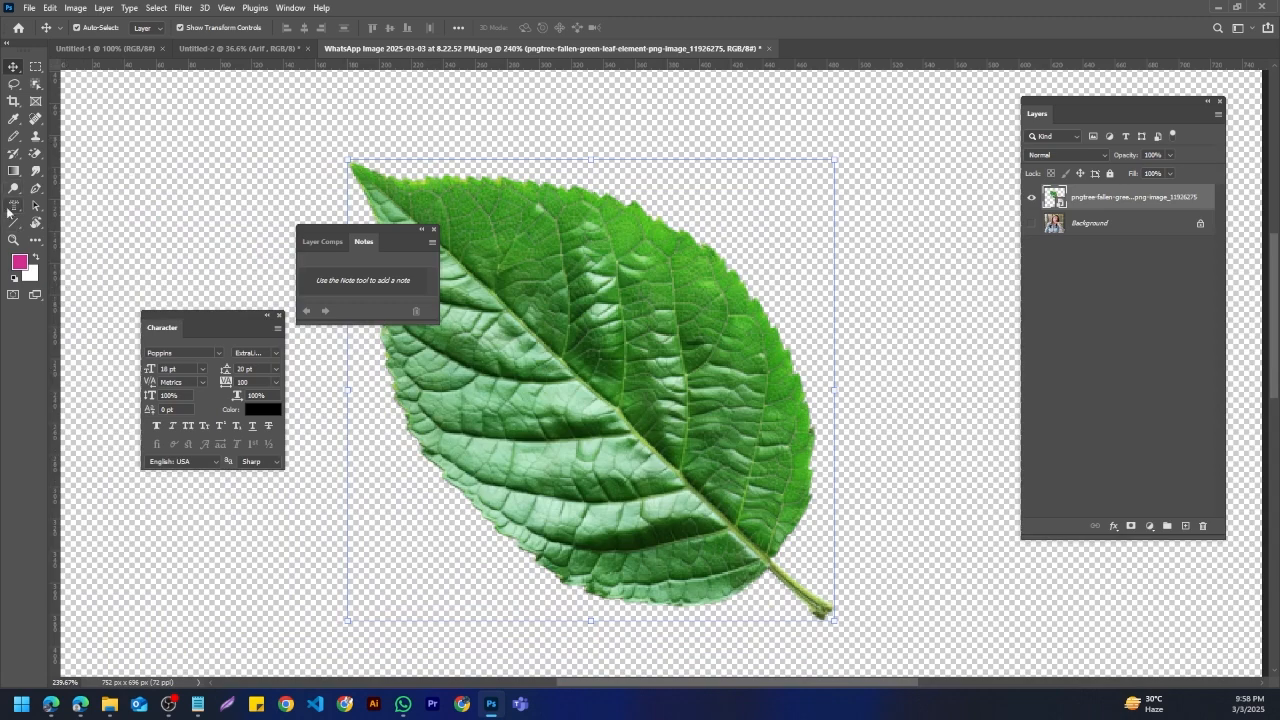
left_click(482, 400)
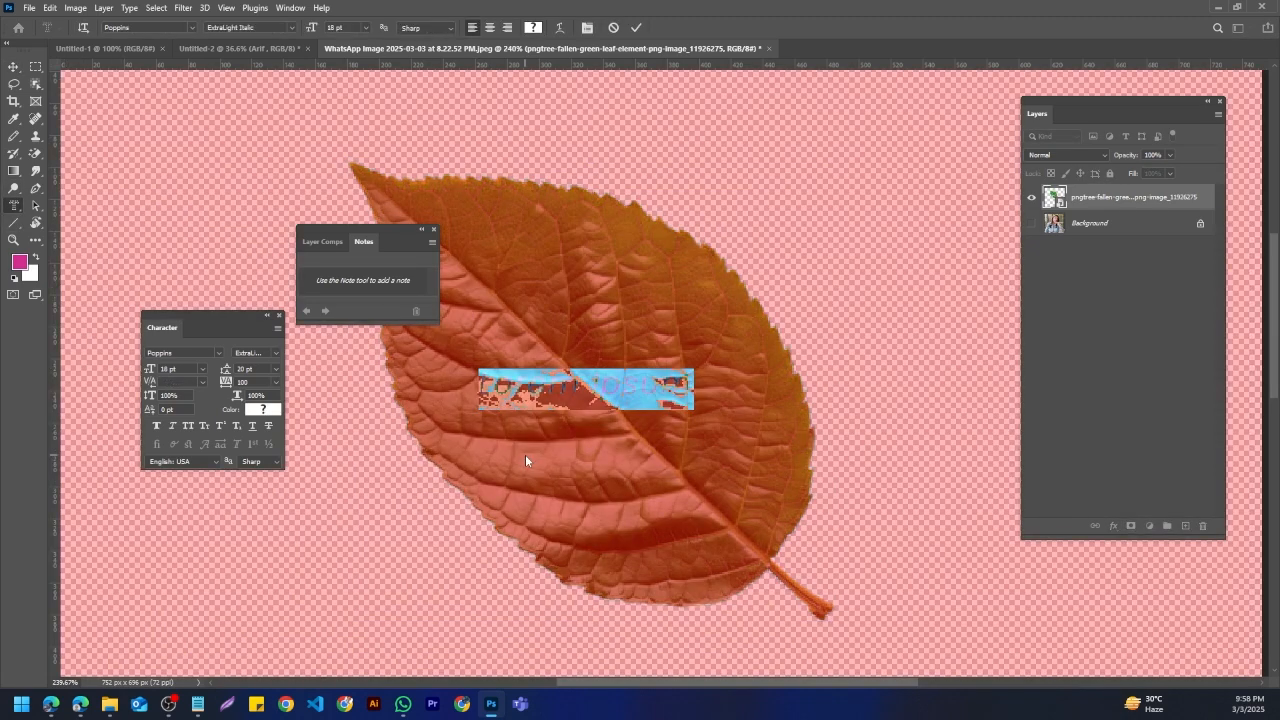
type("Ura")
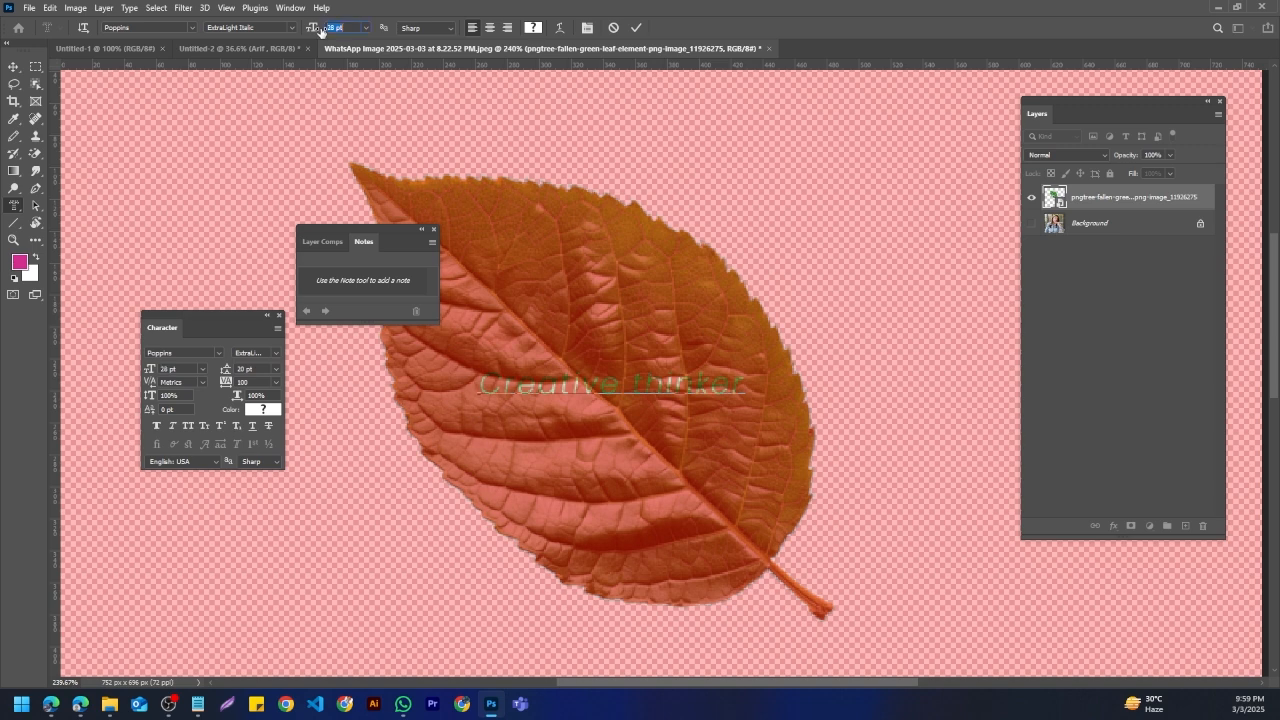
triple_click(584, 385)
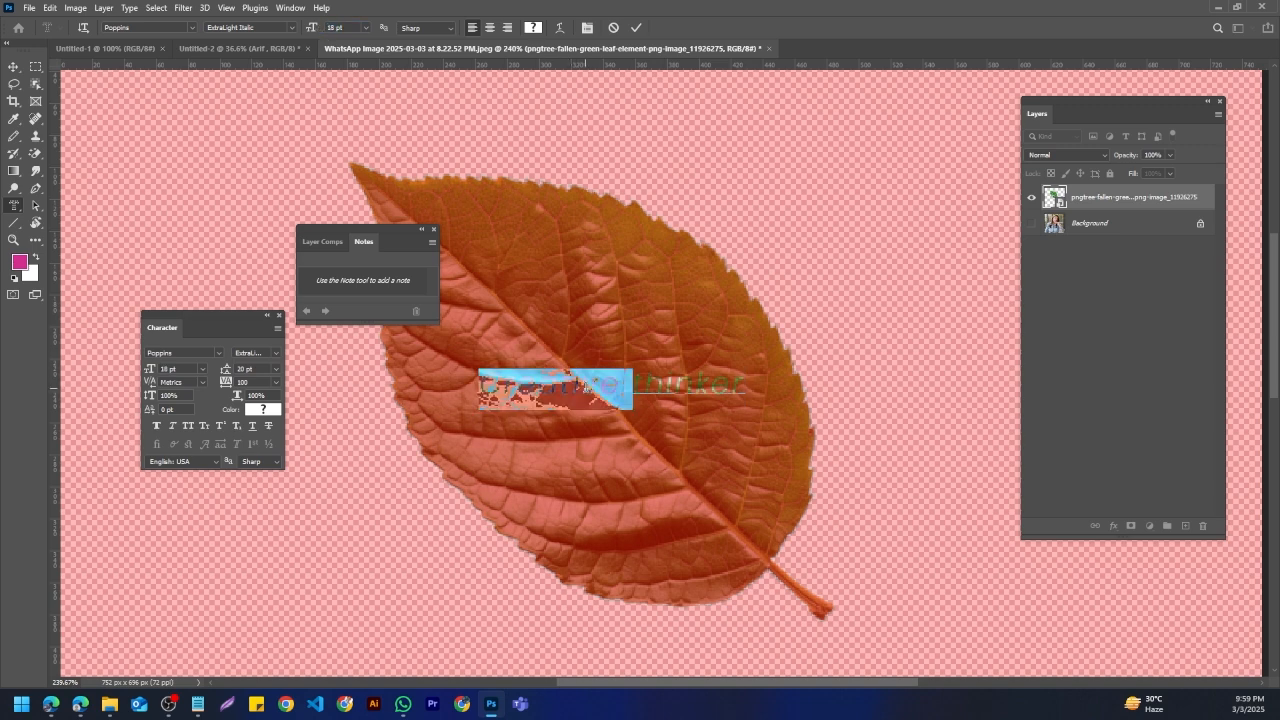
left_click_drag(313, 27, 316, 28)
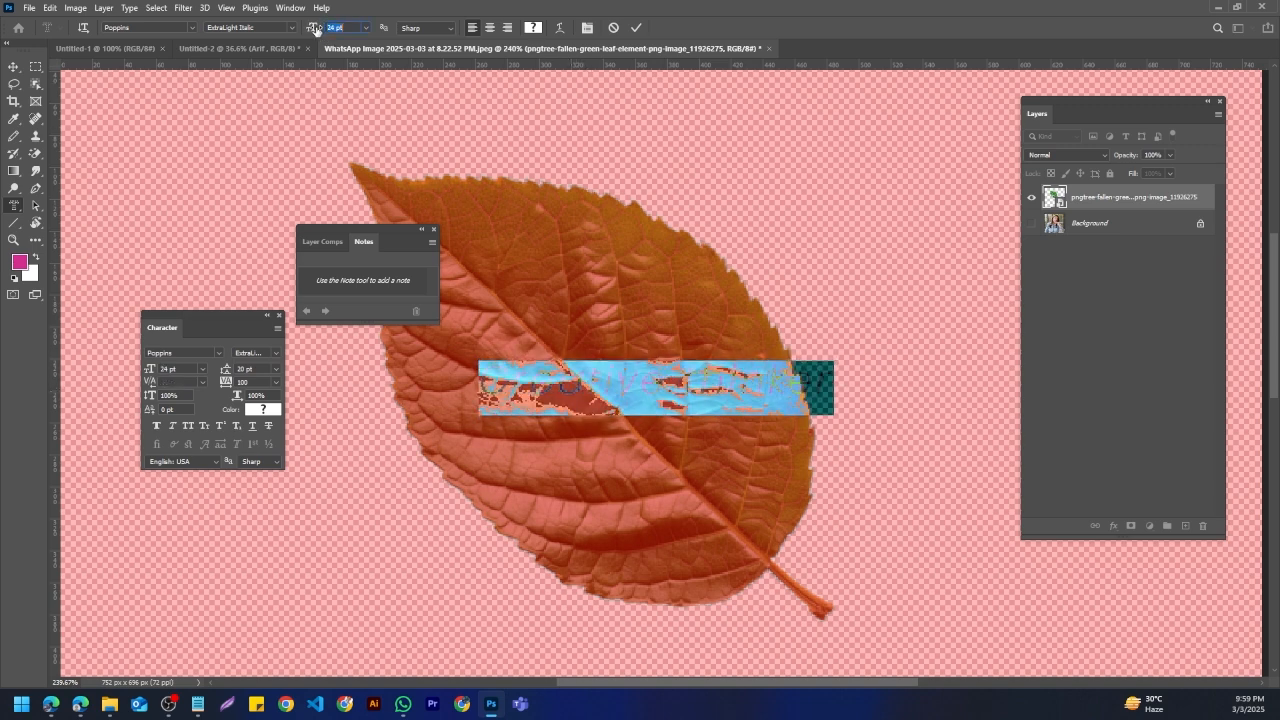
left_click(636, 29)
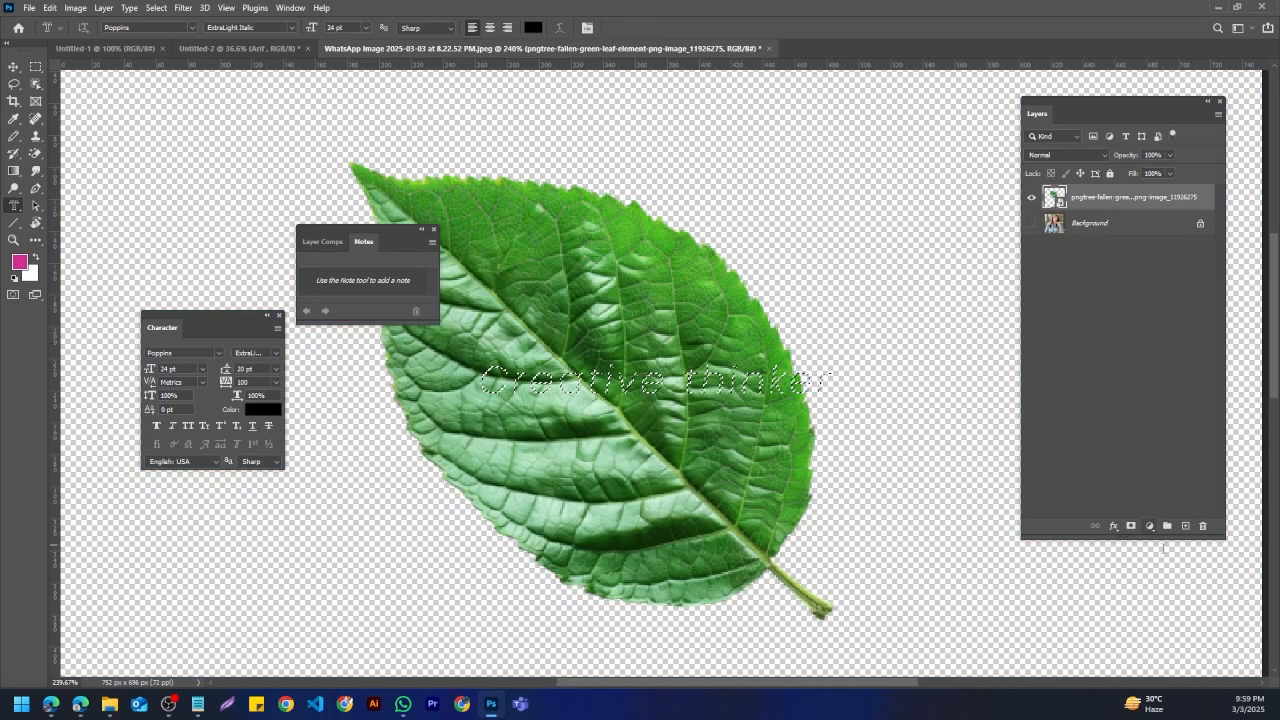
Step: Try a layer mask made from the text selection on the leaf, inspect the letters up close, and undo the mask
left_click(1130, 526)
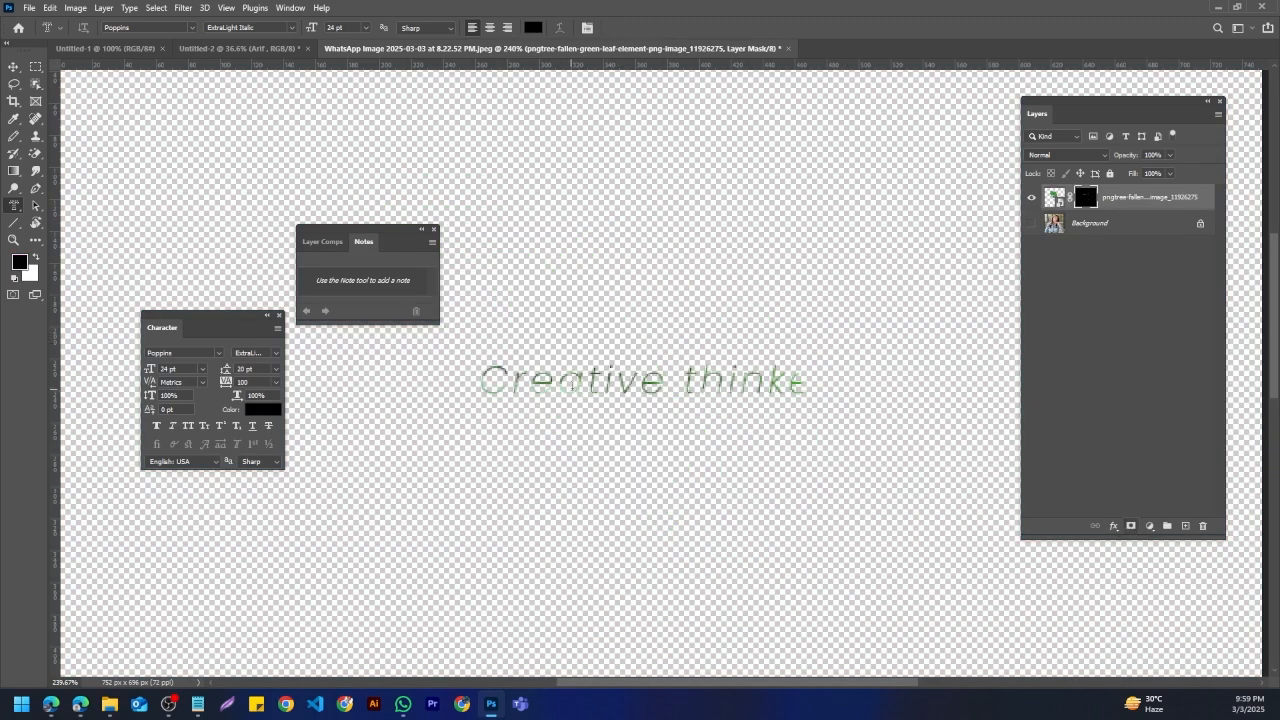
scroll(573, 381, "up", 5)
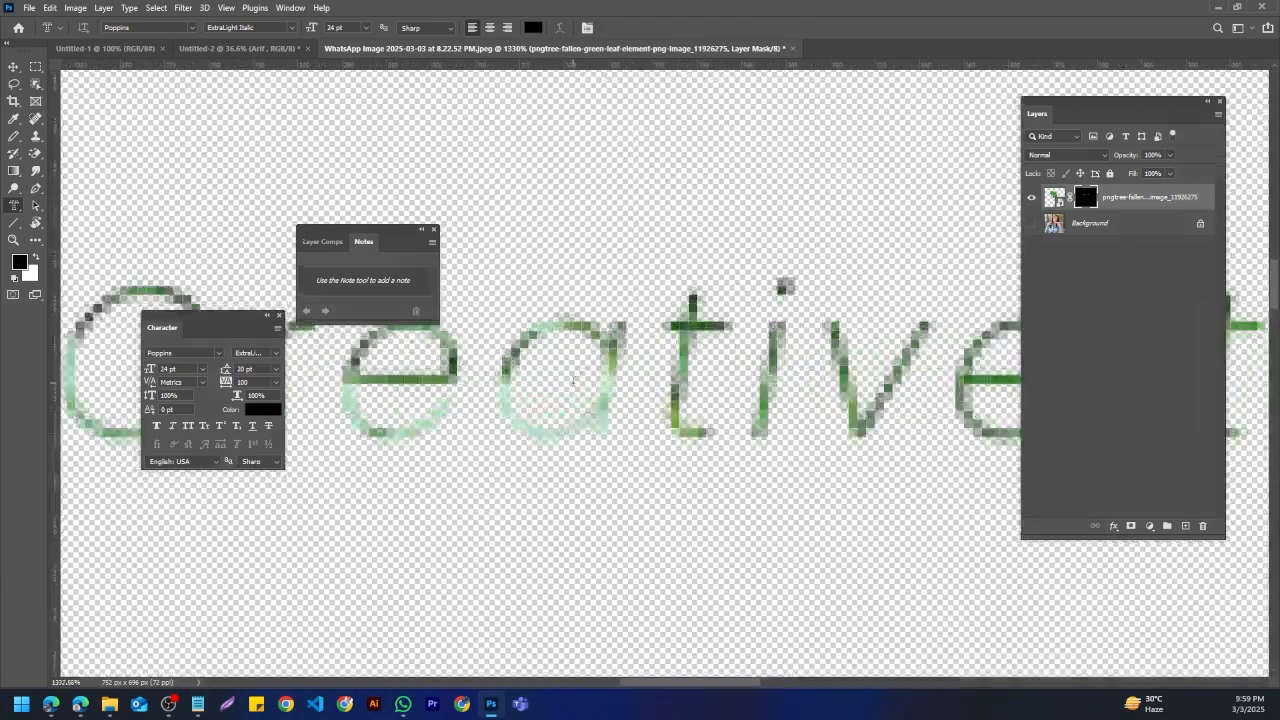
scroll(573, 381, "down", 3)
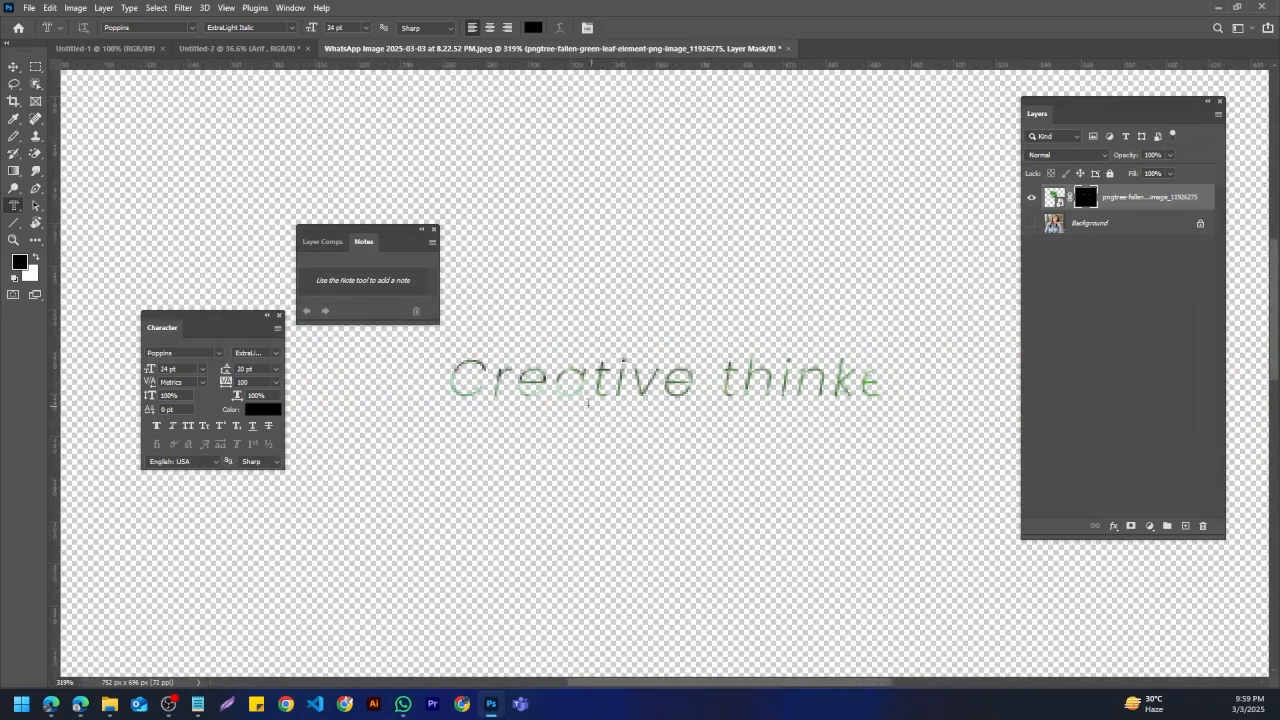
scroll(588, 403, "up", 2)
scroll(589, 405, "down", 4)
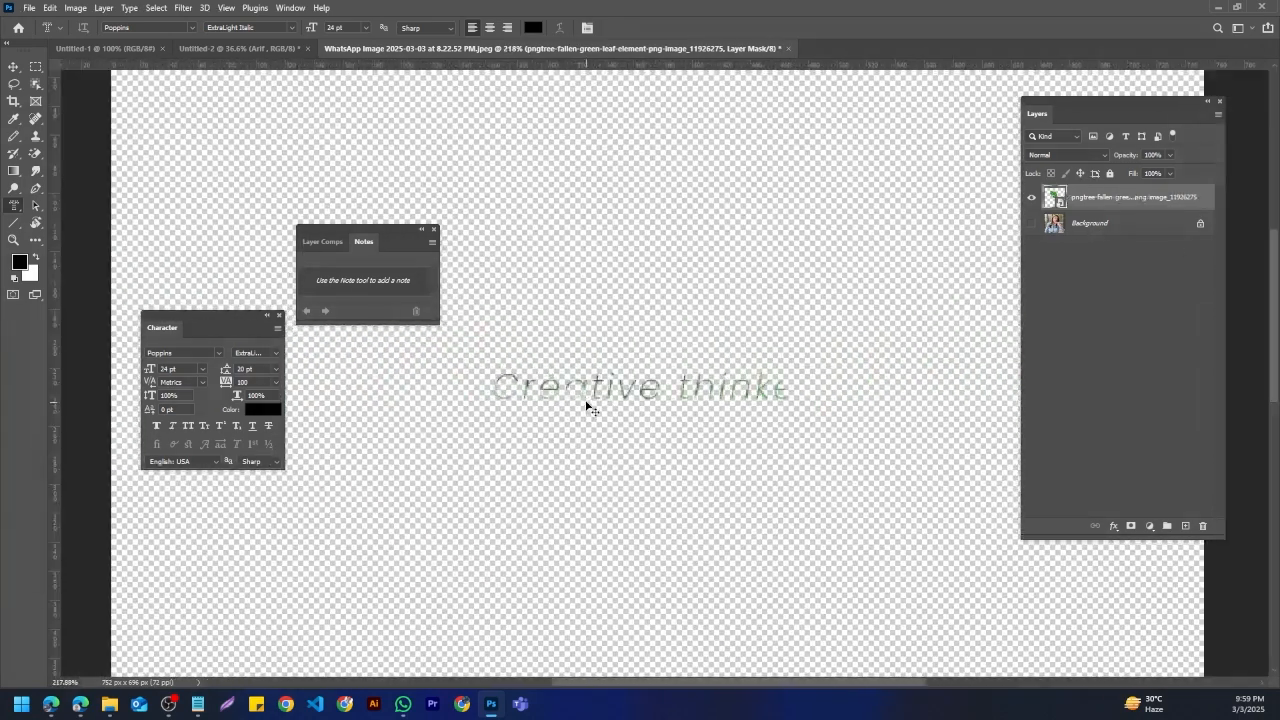
key("ctrl+z")
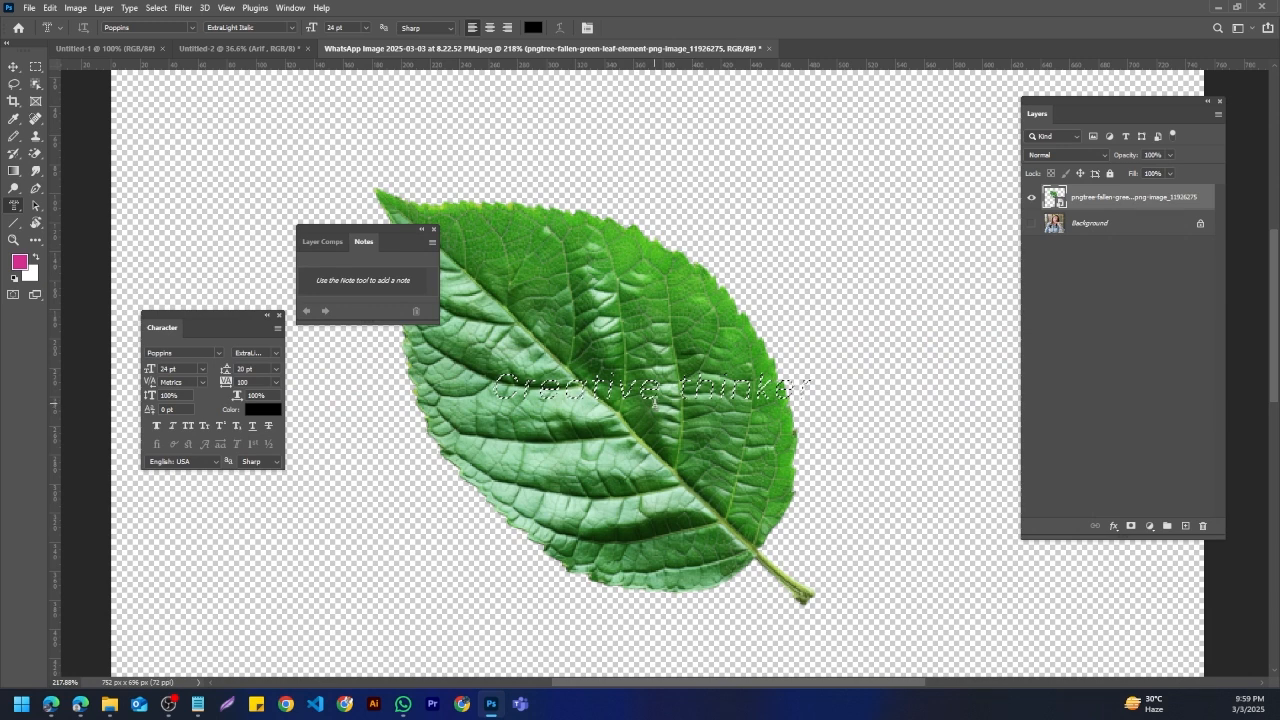
Step: Rasterize the leaf layer and delete the "Creative thinker" text selection from it
key("Delete")
left_click(631, 261)
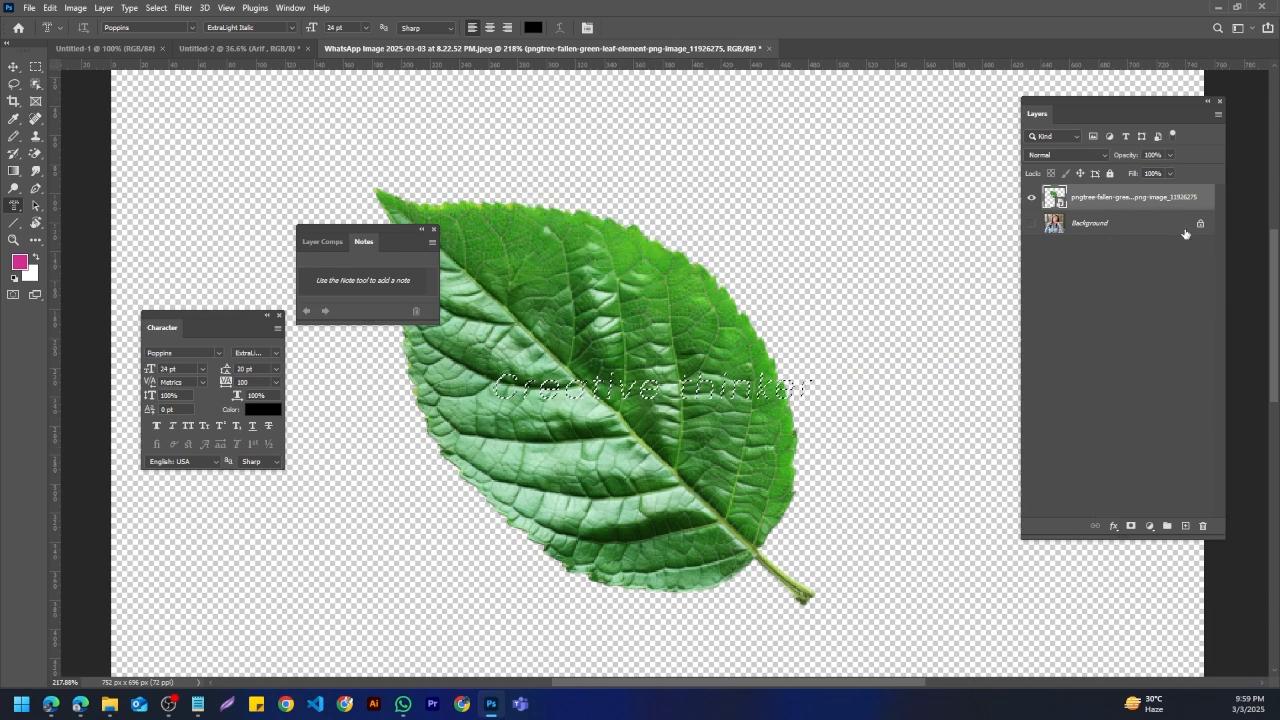
right_click(1135, 199)
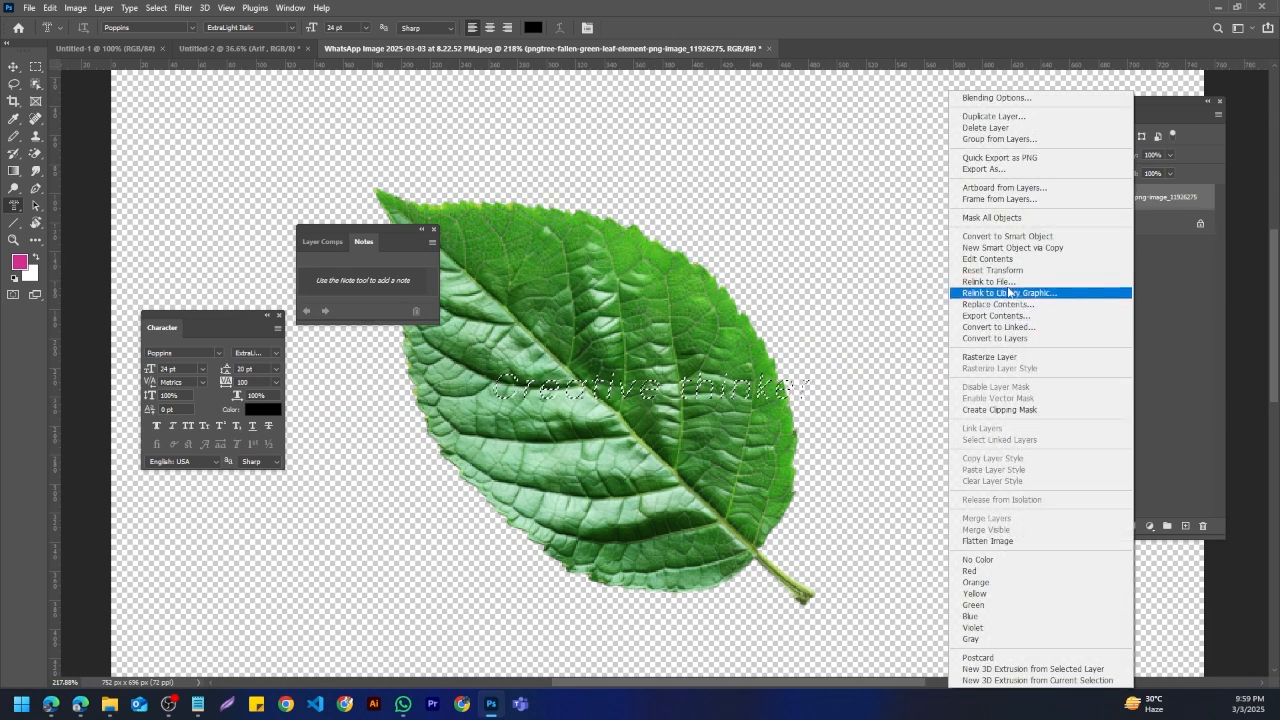
left_click(993, 357)
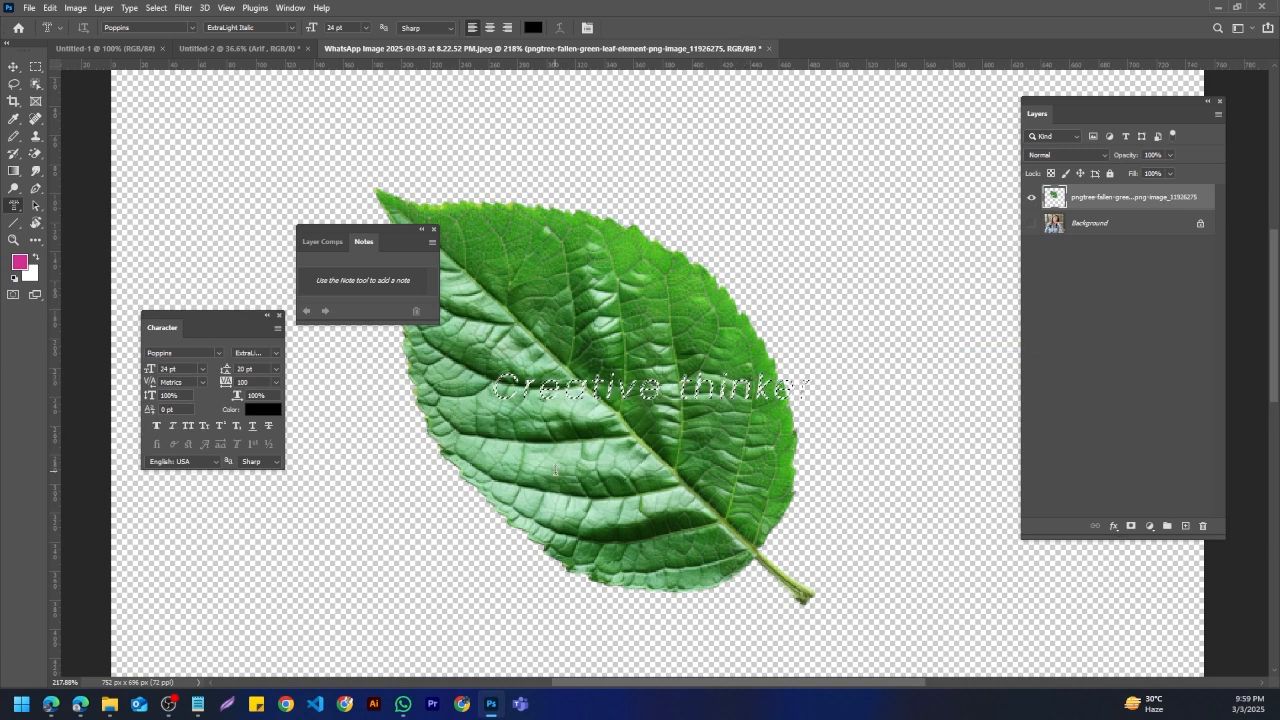
scroll(620, 437, "up", 3)
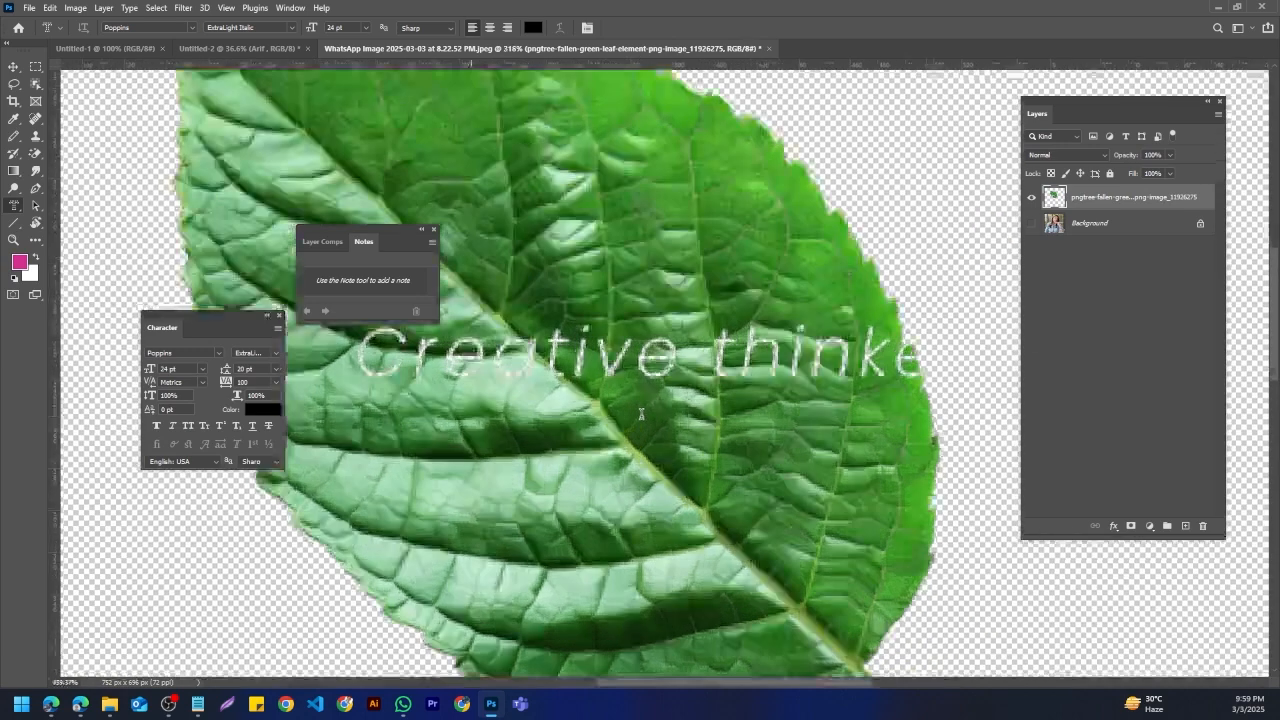
scroll(620, 437, "down", 2)
Step: Move the leaf sideways across the canvas with the Move tool and inspect the cut-out lettering
left_click(14, 67)
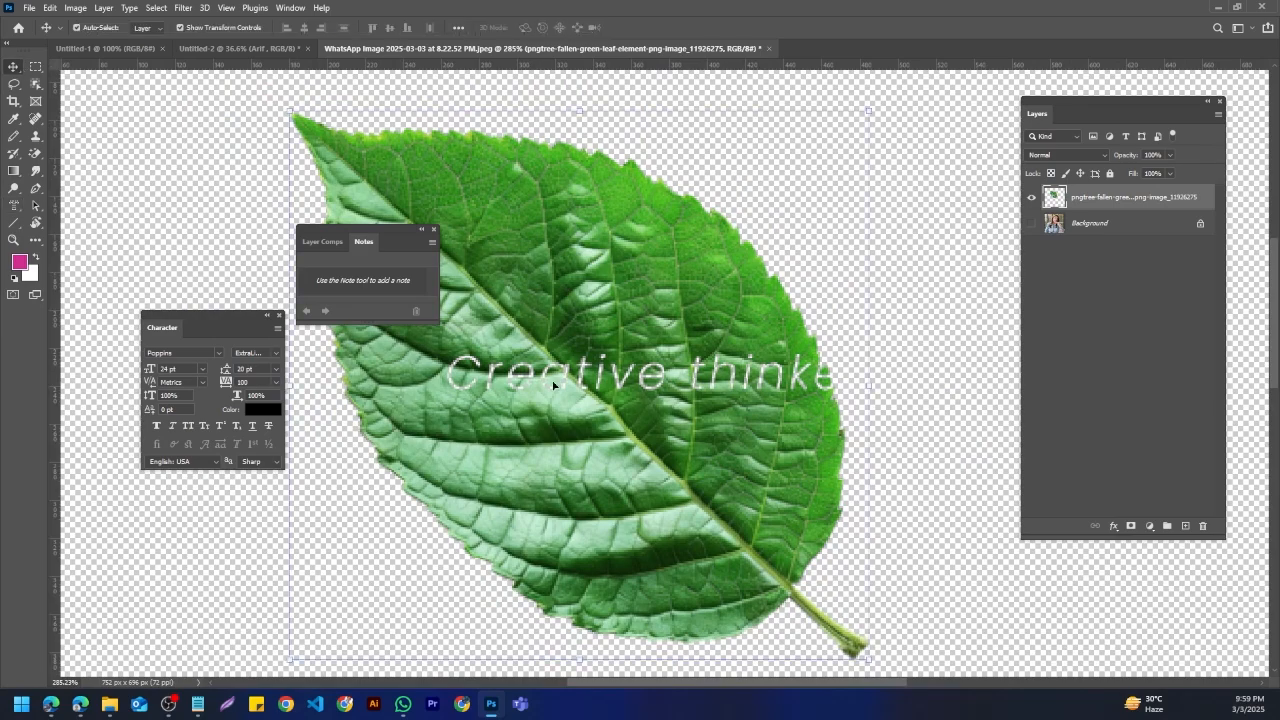
scroll(580, 395, "down", 2)
left_click_drag(597, 444, 738, 424)
scroll(756, 328, "up", 4)
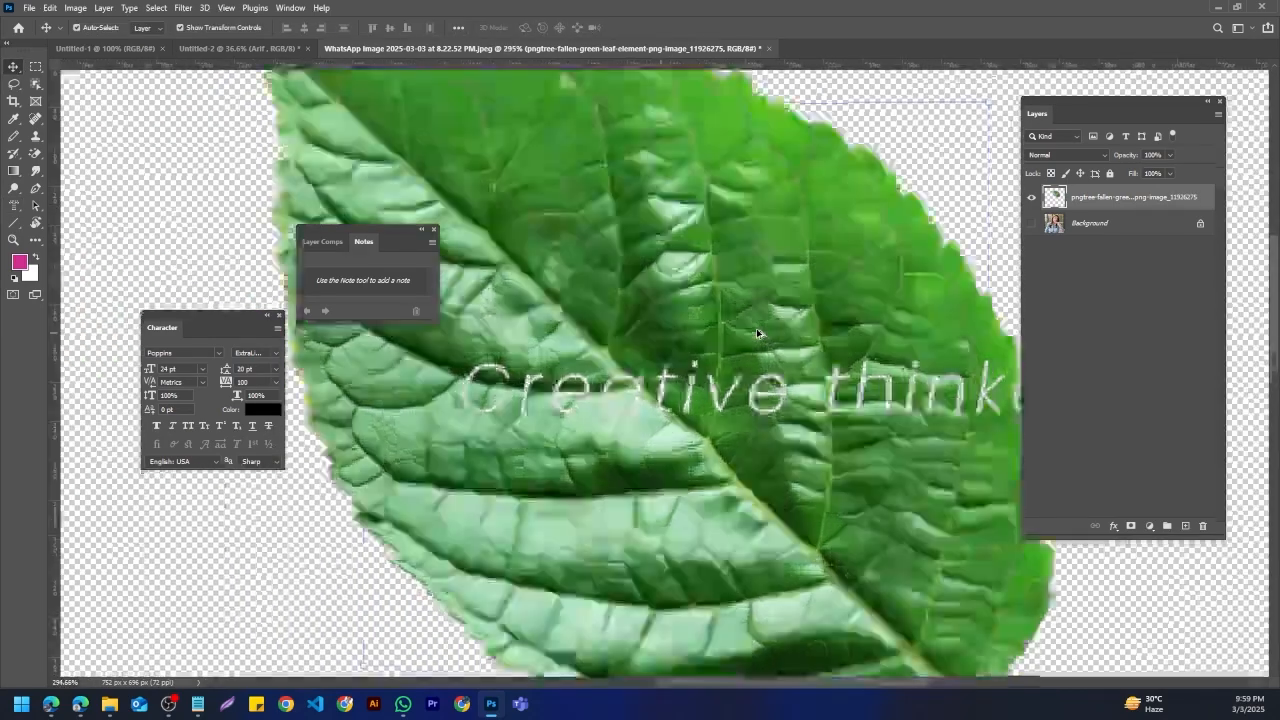
scroll(720, 430, "down", 5)
left_click_drag(718, 480, 655, 478)
scroll(667, 450, "up", 3)
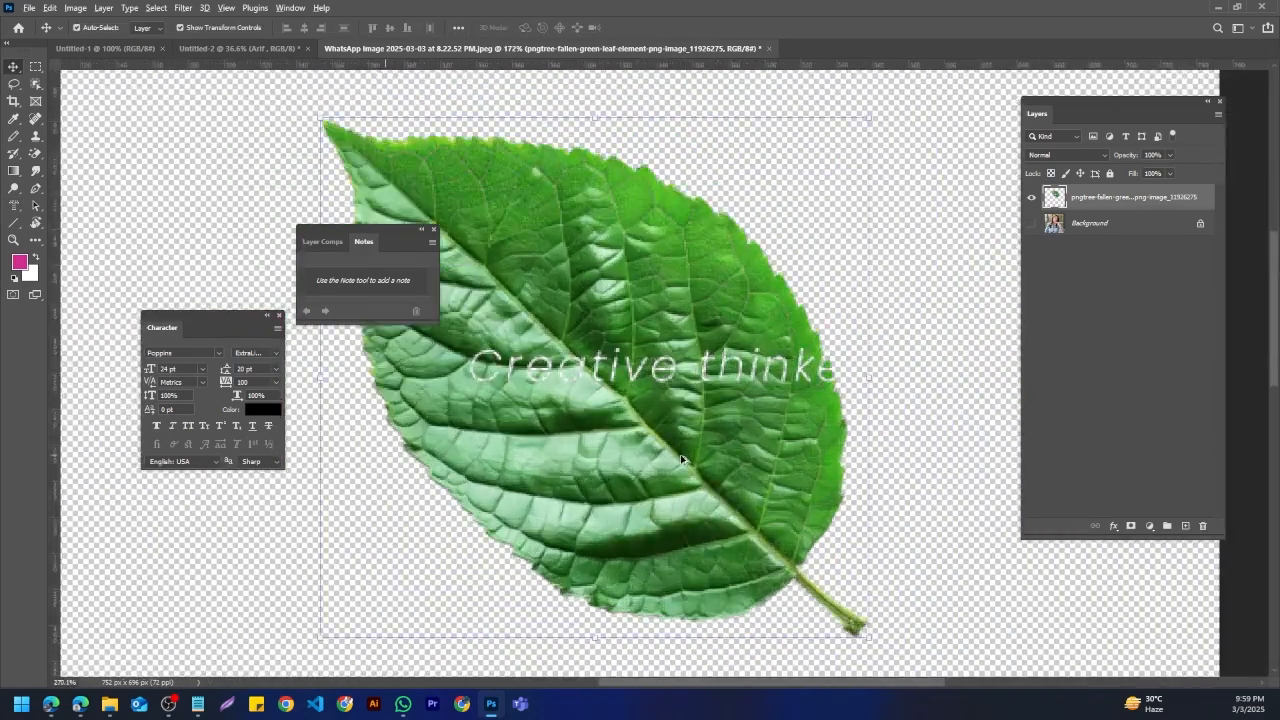
scroll(667, 448, "down", 3)
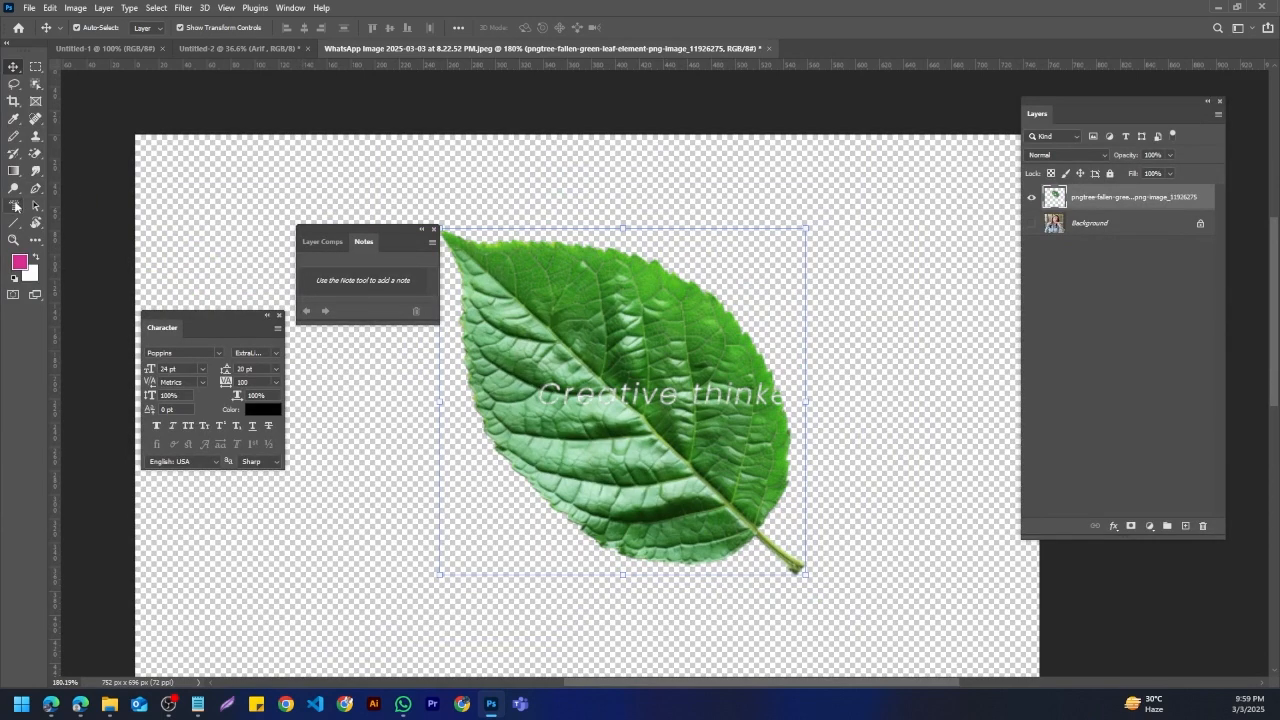
Step: Switch from the Horizontal Type Mask tool to the Horizontal Type tool
left_click_drag(15, 206, 57, 216)
right_click(18, 207)
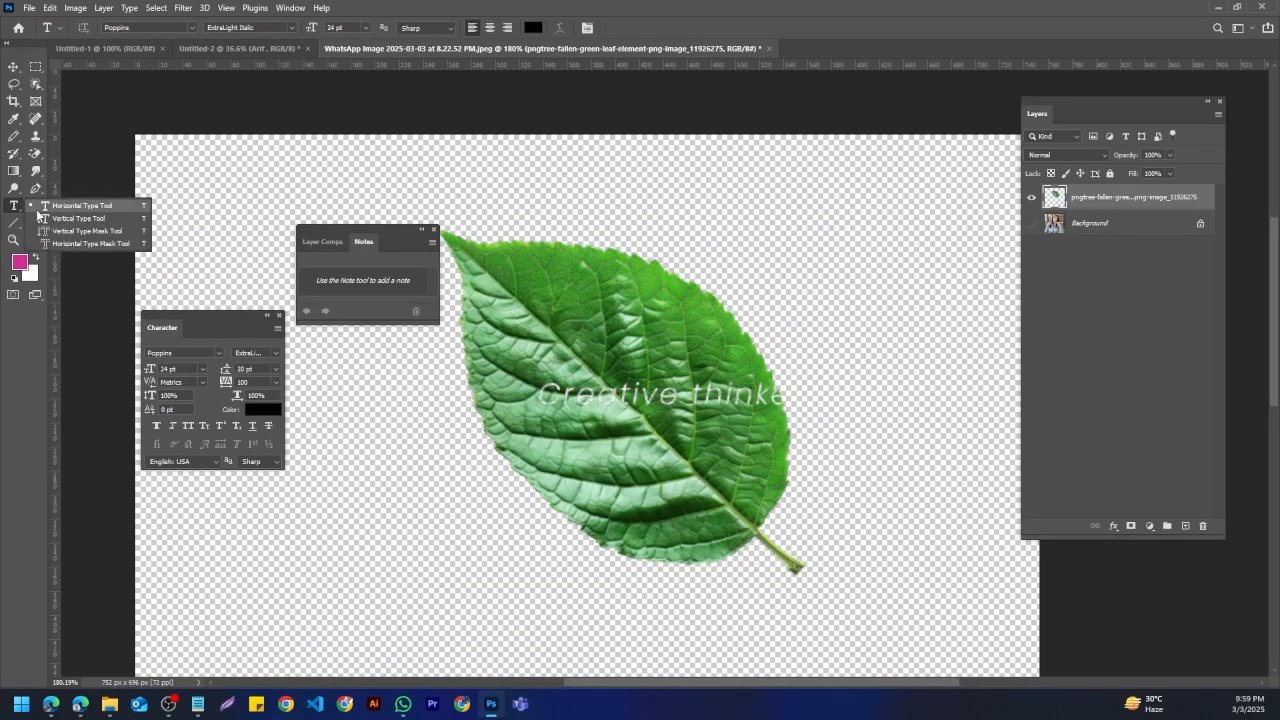
left_click(39, 212)
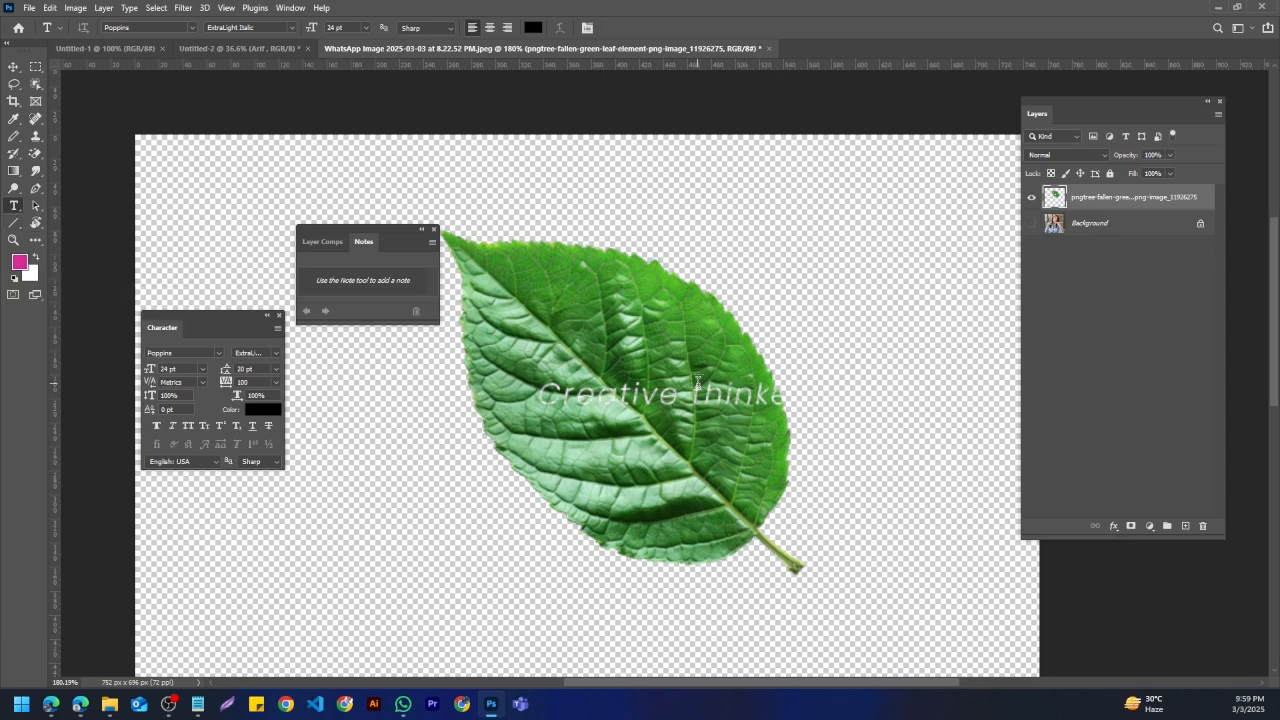
scroll(697, 381, "down", 5)
scroll(697, 381, "up", 6)
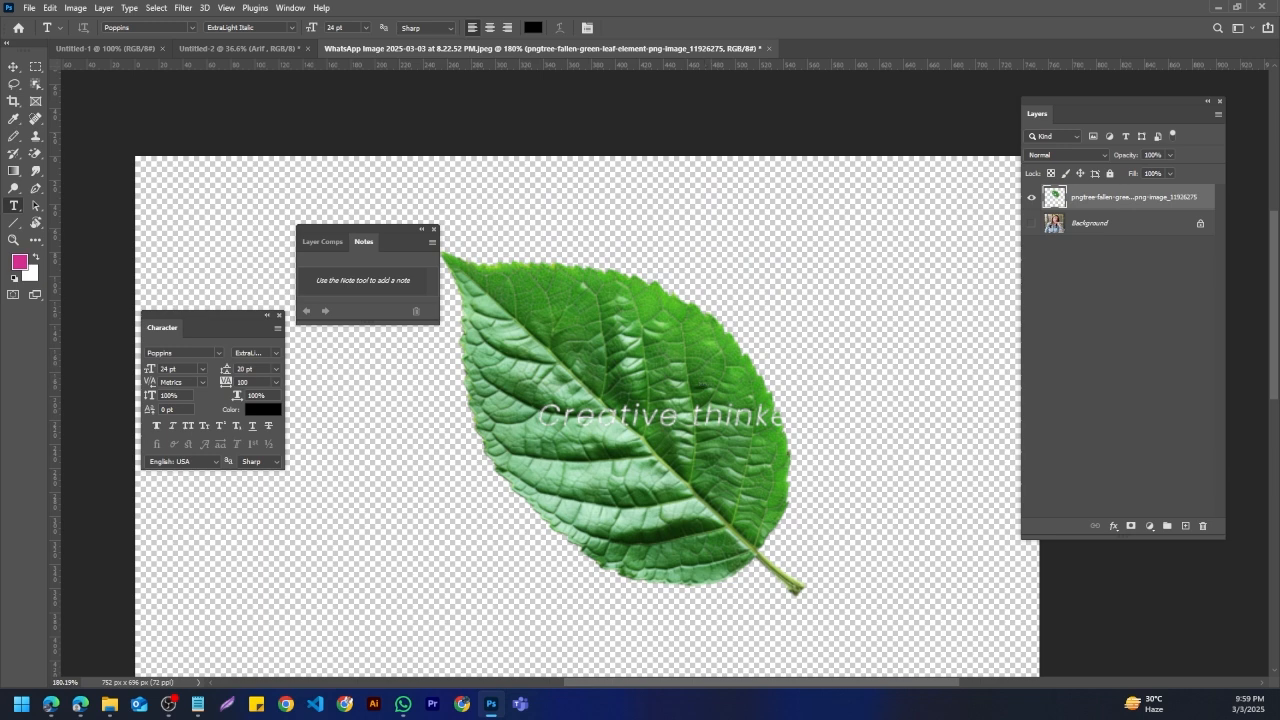
key("alt+F9")
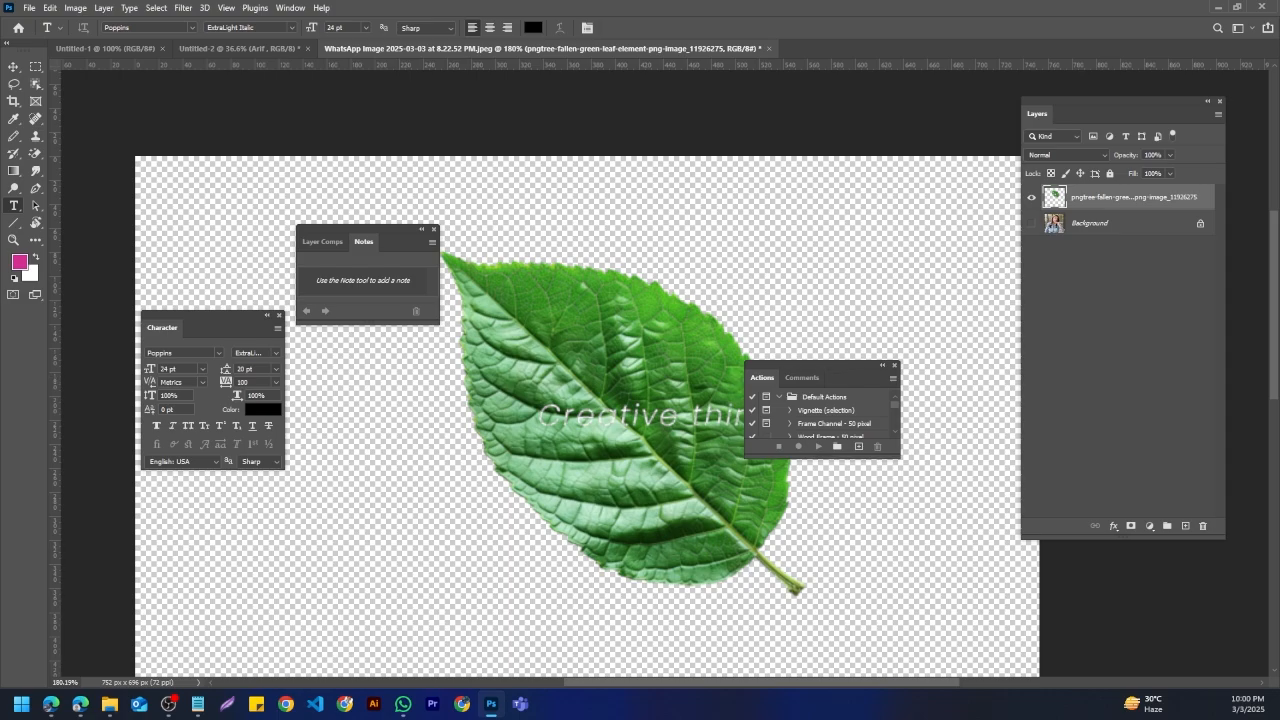